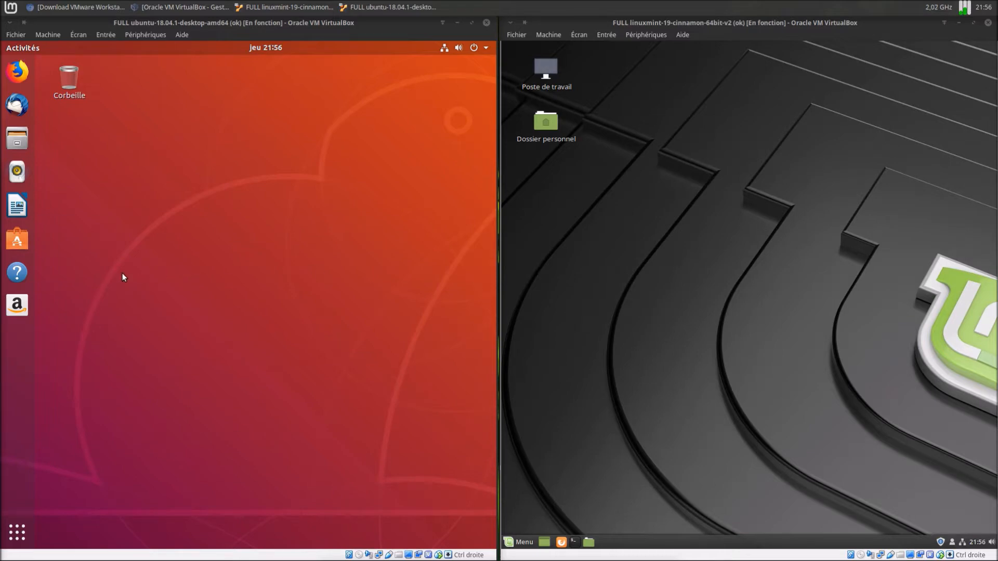
- Open Ubuntu's software store, search for "virtualbo", and show the VirtualBox details page
left_click(18, 239)
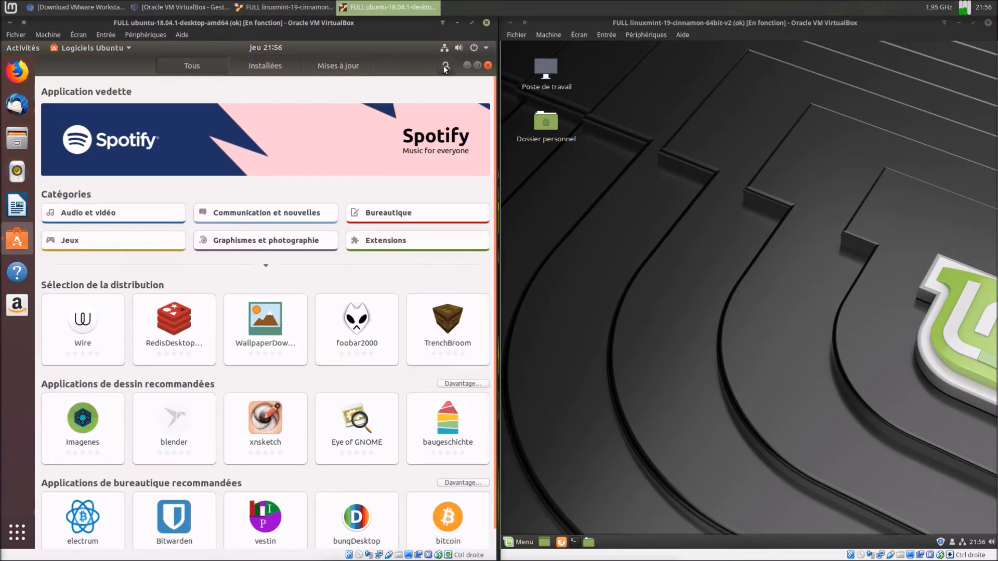
left_click(445, 67)
type("virtualbo")
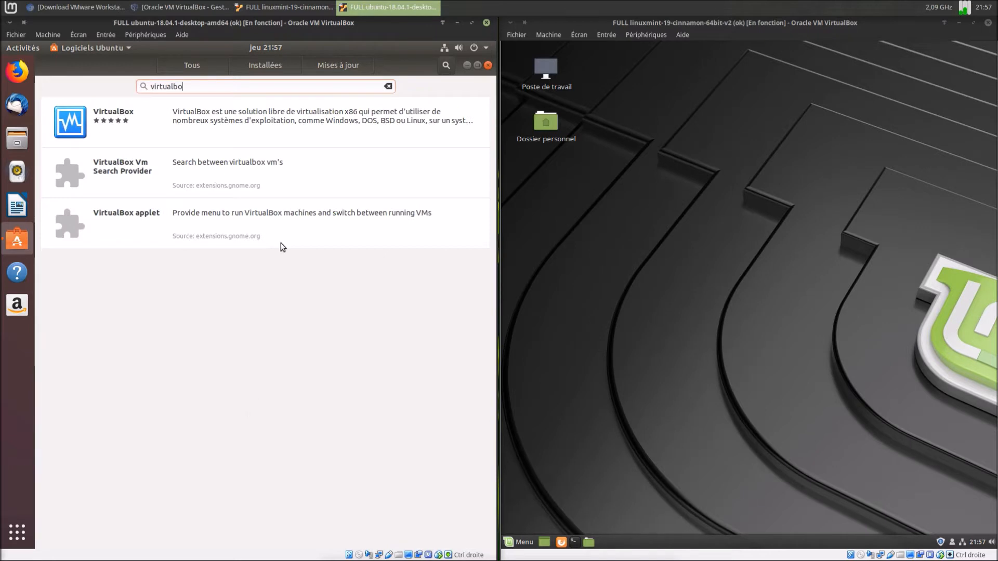
left_click(272, 130)
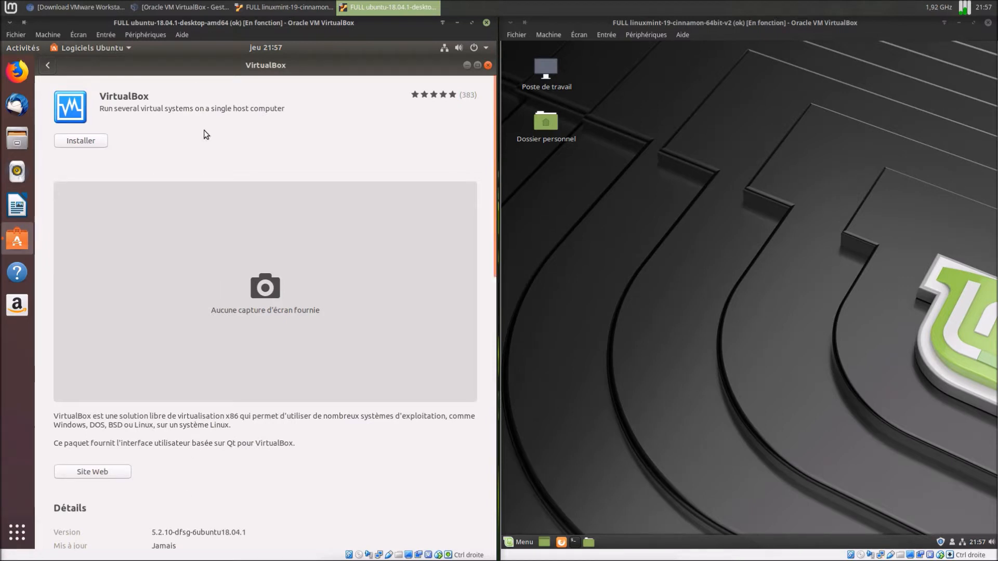
- View the version information of the host's VirtualBox, and close it again
left_click(183, 35)
left_click(210, 118)
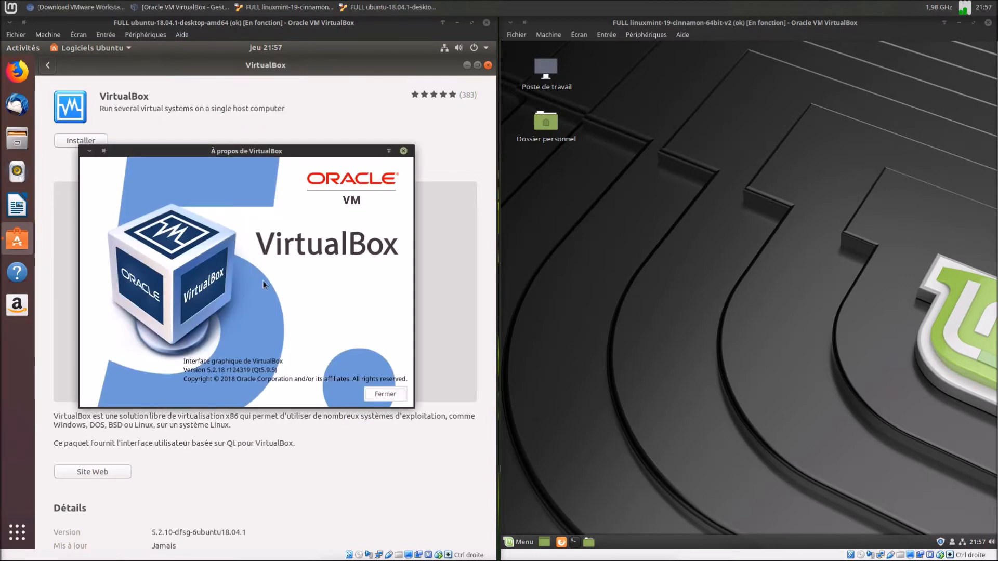
left_click(372, 395)
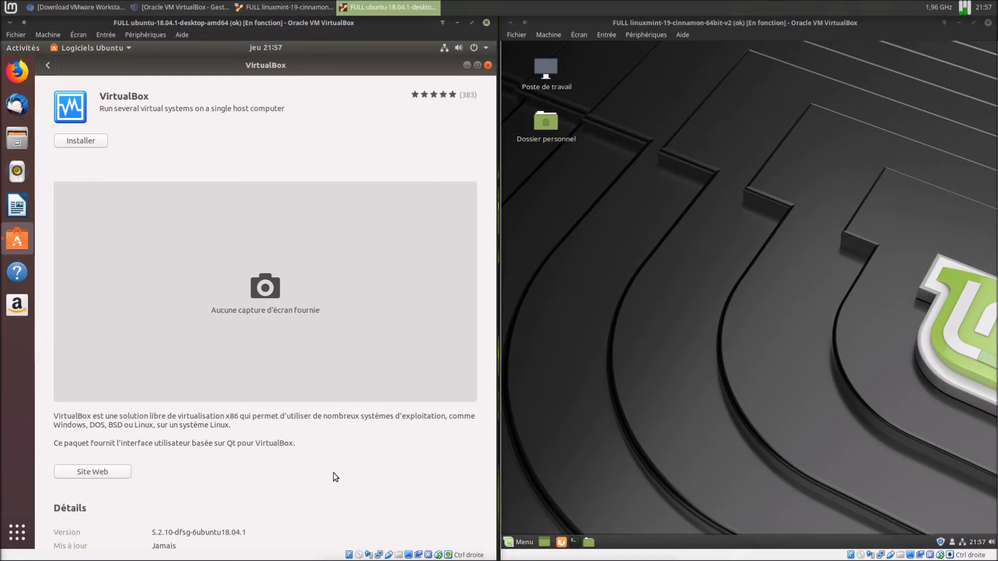
- Install VirtualBox from its store page, authenticating with the account password
left_click(81, 141)
type("******")
key("Return")
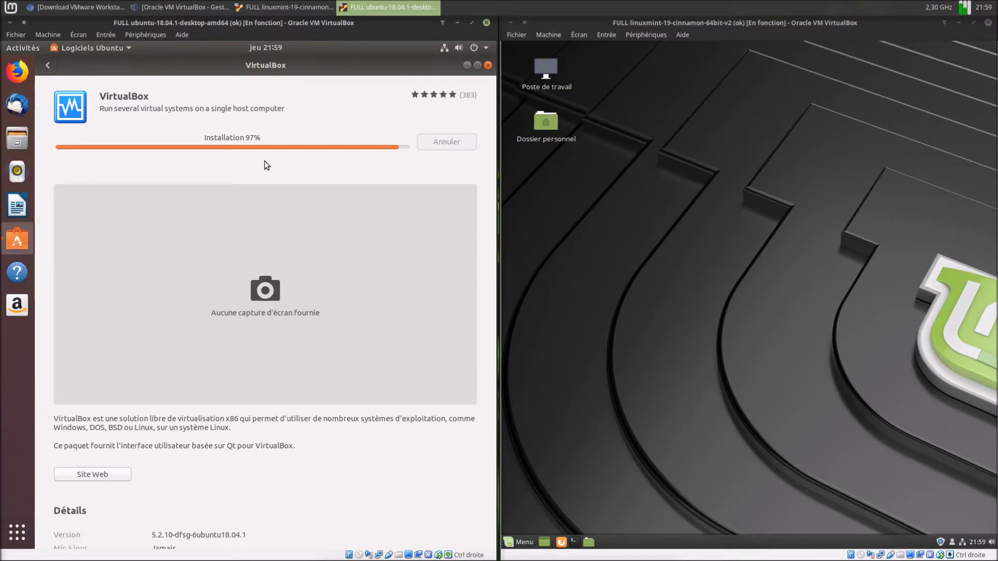
left_click(713, 178)
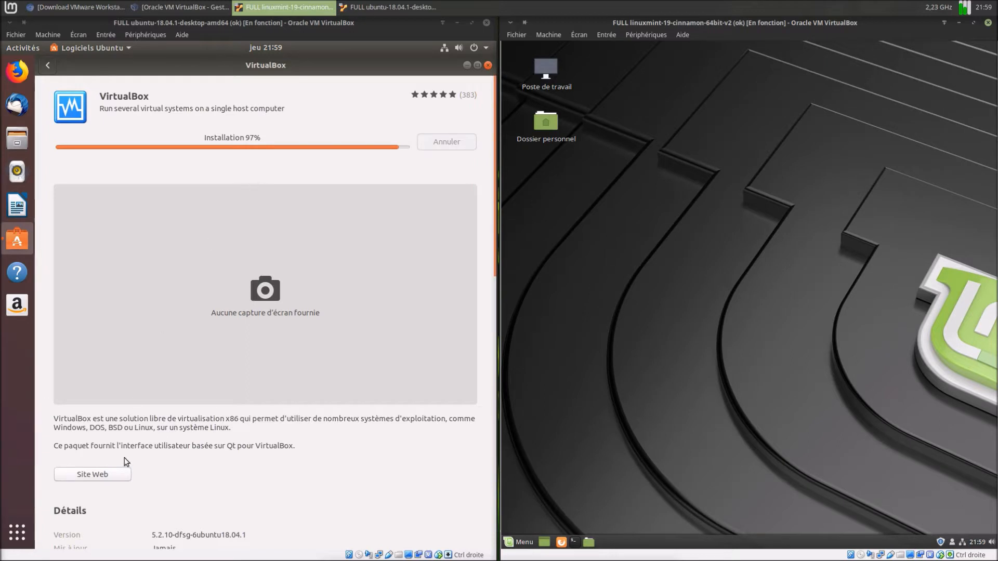
- Search Ubuntu's applications overview for "vi" to look for VirtualBox, and return to the store page
left_click(26, 533)
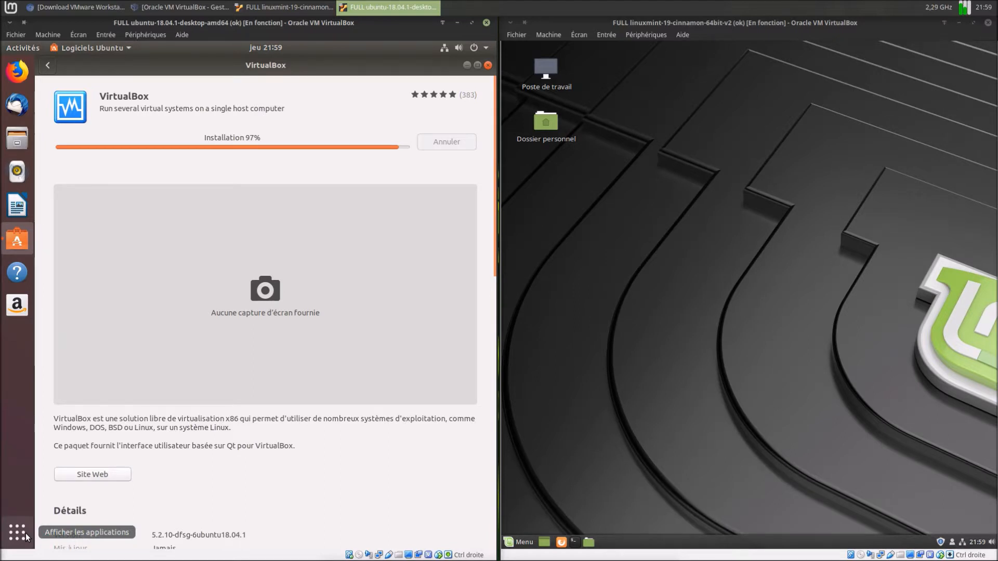
left_click(17, 532)
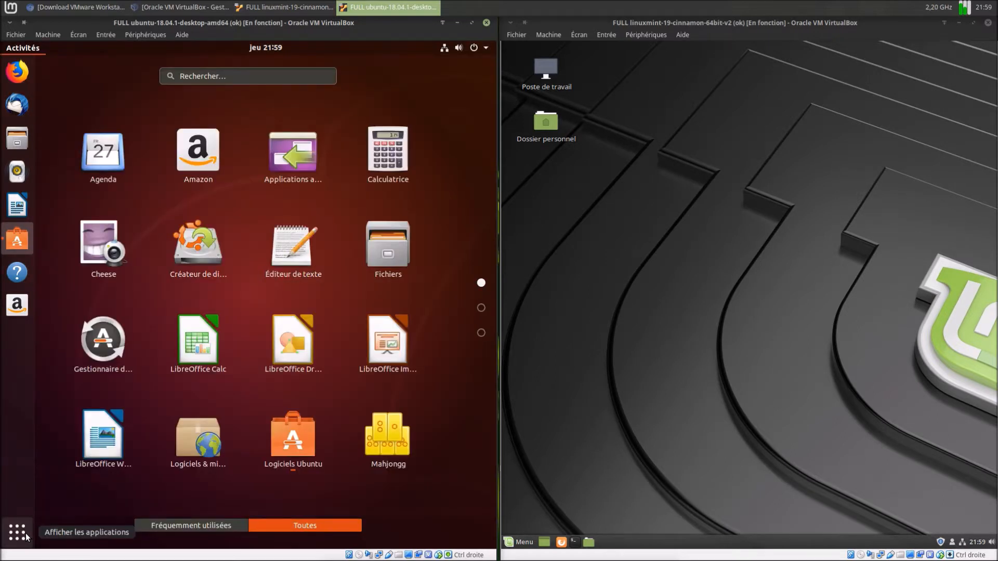
type("vil")
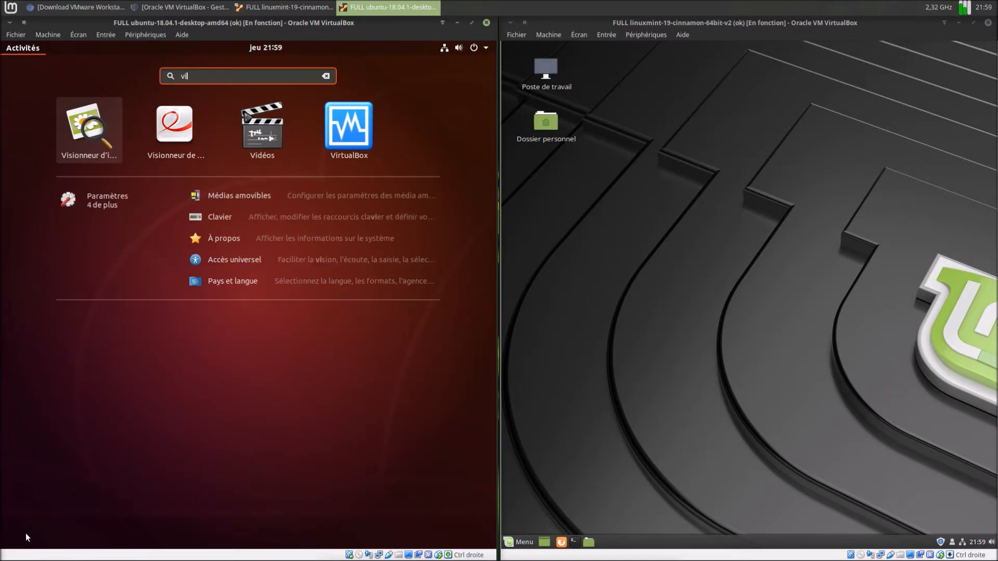
key("BackSpace")
key("BackSpace")
key("BackSpace")
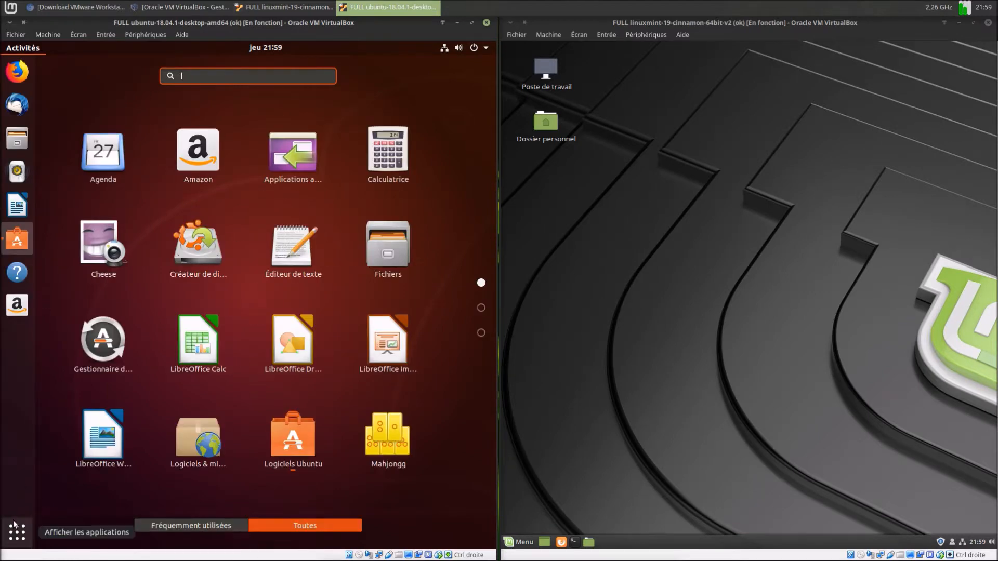
left_click(16, 529)
left_click(184, 335)
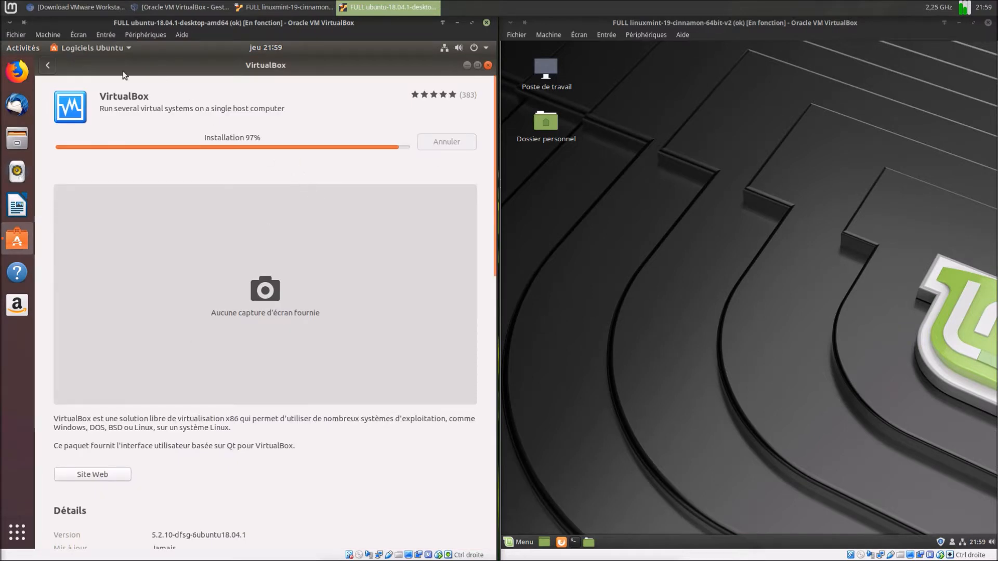
- Go back to the store's search results and reopen the VirtualBox page to check the installation progress
left_click(50, 65)
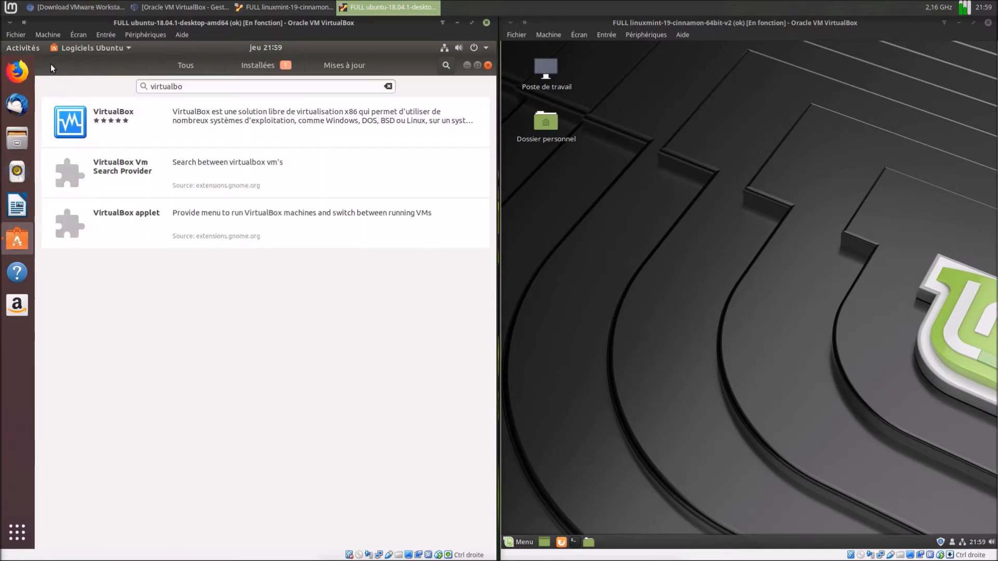
left_click(115, 124)
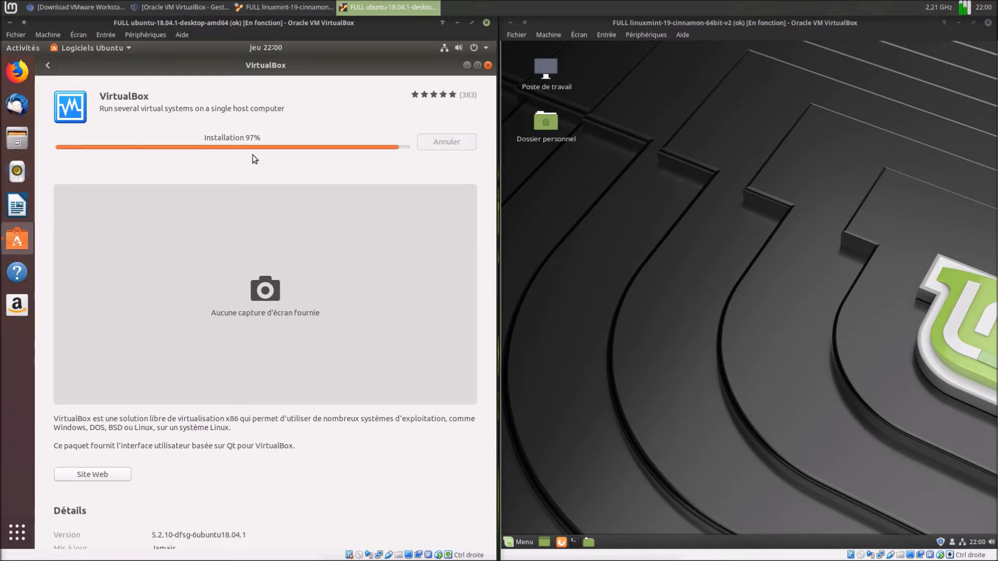
scroll(279, 276, "down", 5)
scroll(278, 276, "up", 5)
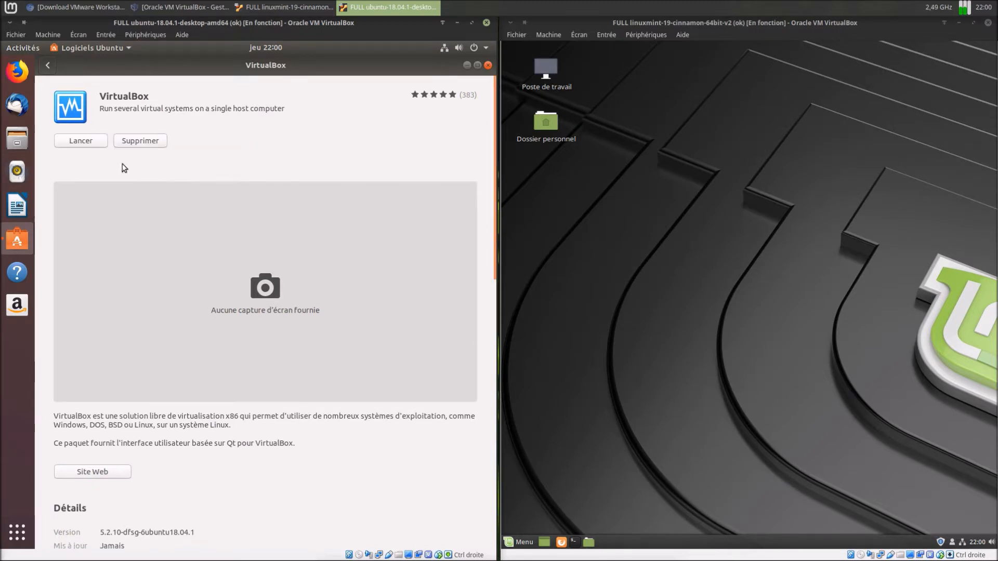
- Launch the installed VirtualBox in Ubuntu, view its version information, and close it
left_click(96, 142)
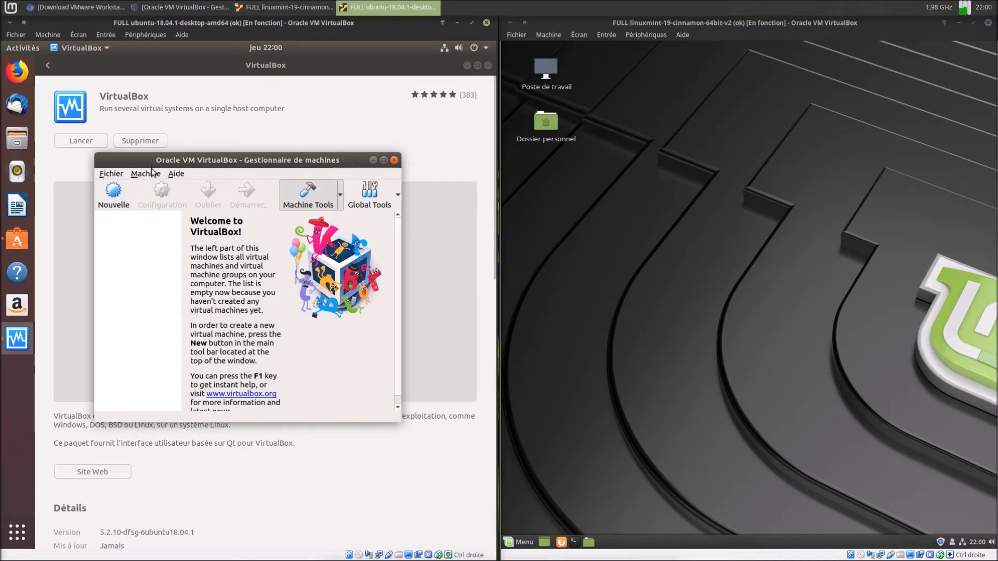
left_click(176, 175)
left_click(191, 253)
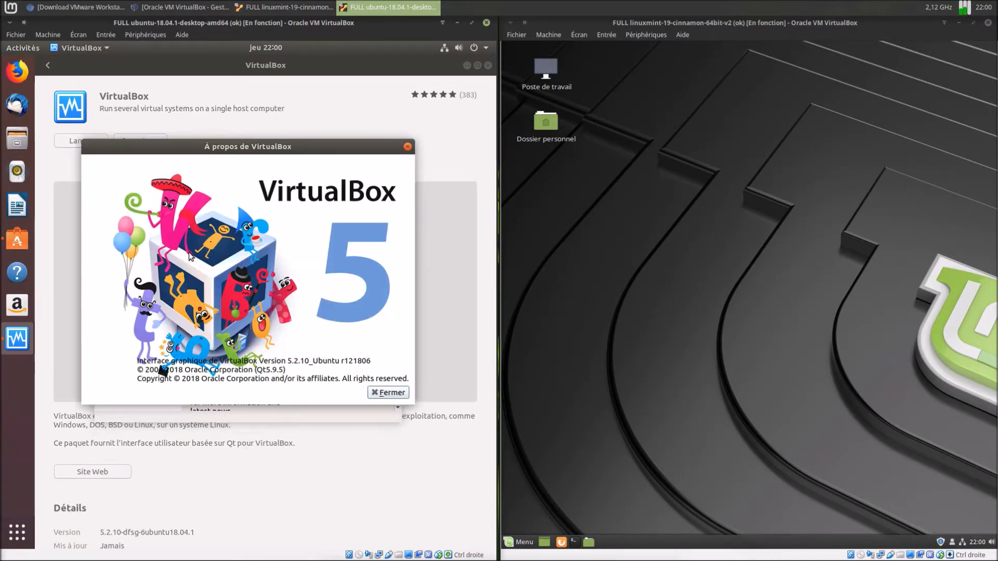
left_click(385, 393)
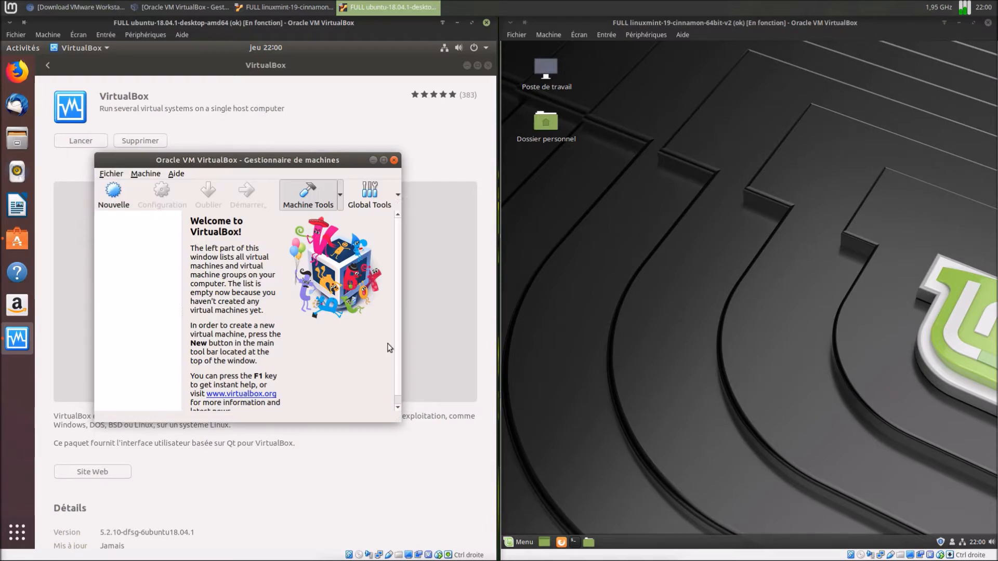
left_click(394, 160)
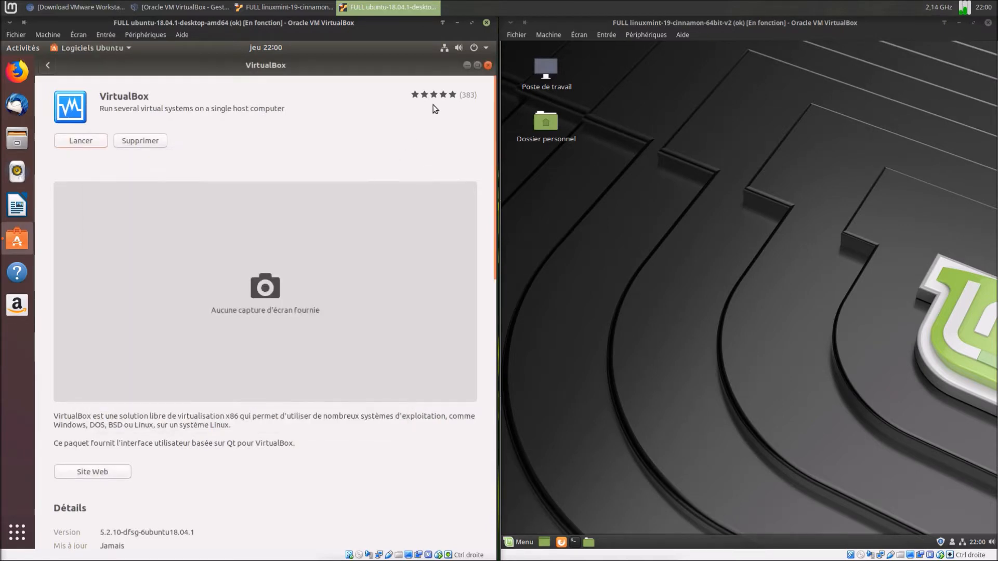
- Close the software store and power off the Ubuntu virtual machine, restoring its current snapshot "ok"
left_click(487, 66)
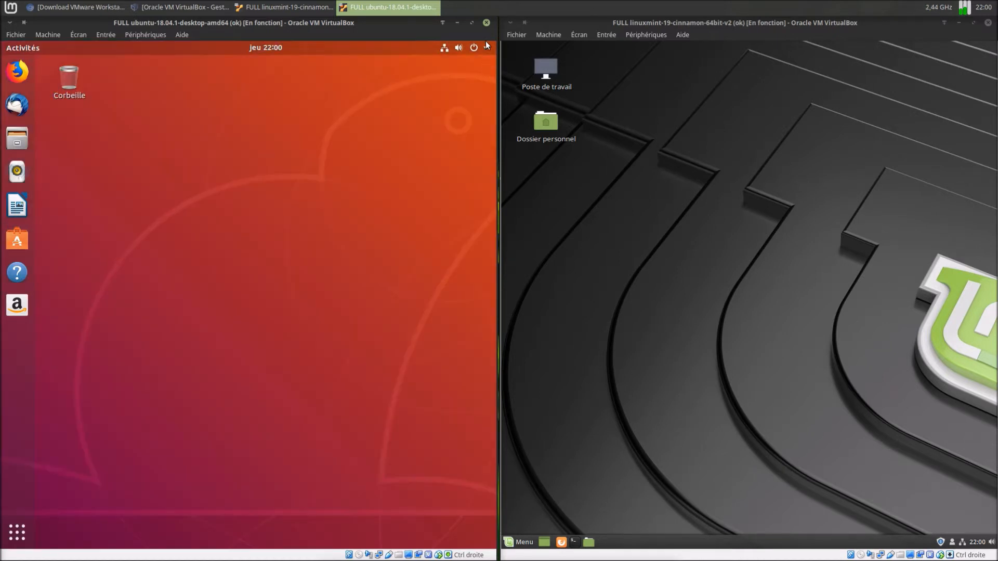
left_click(487, 23)
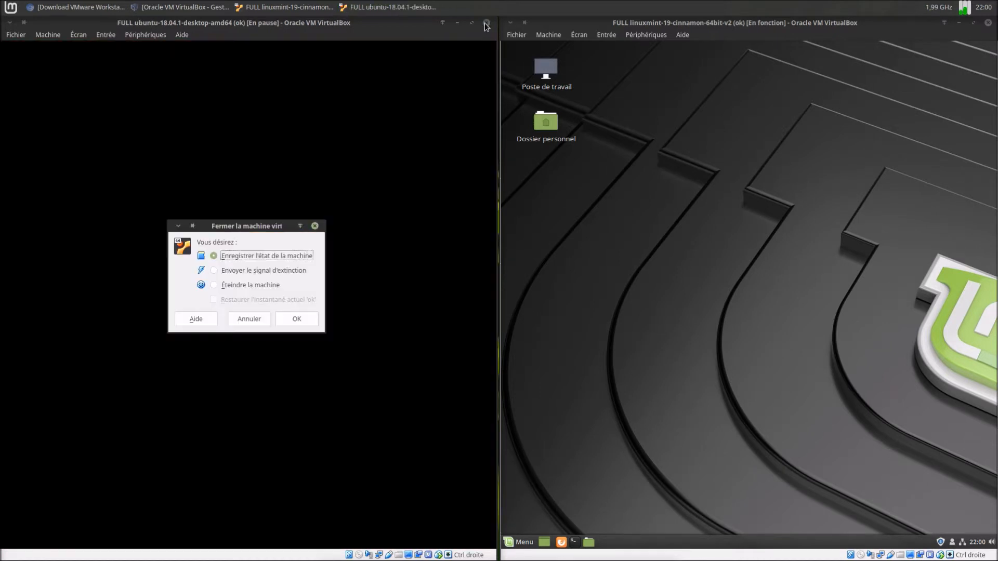
left_click(217, 285)
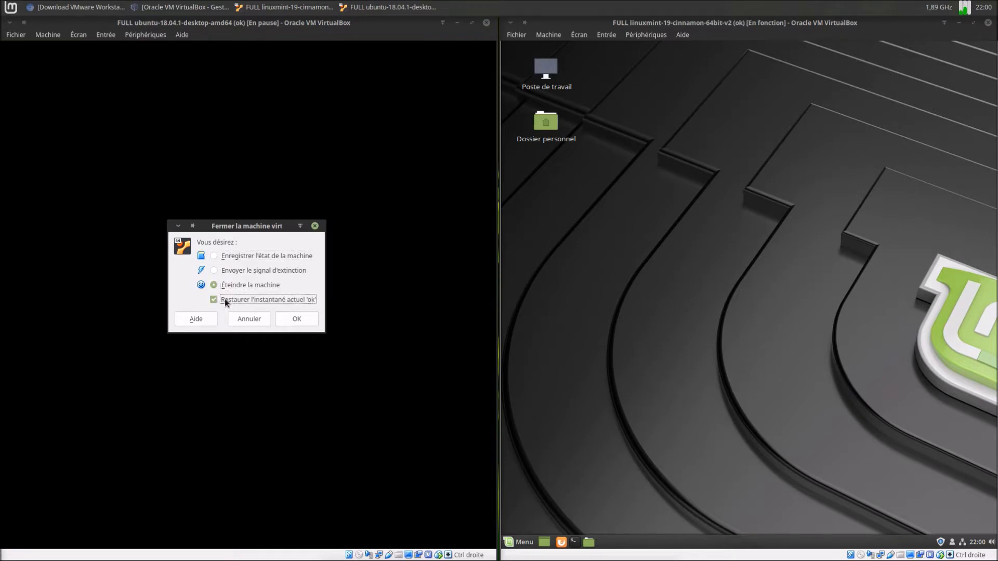
left_click(296, 318)
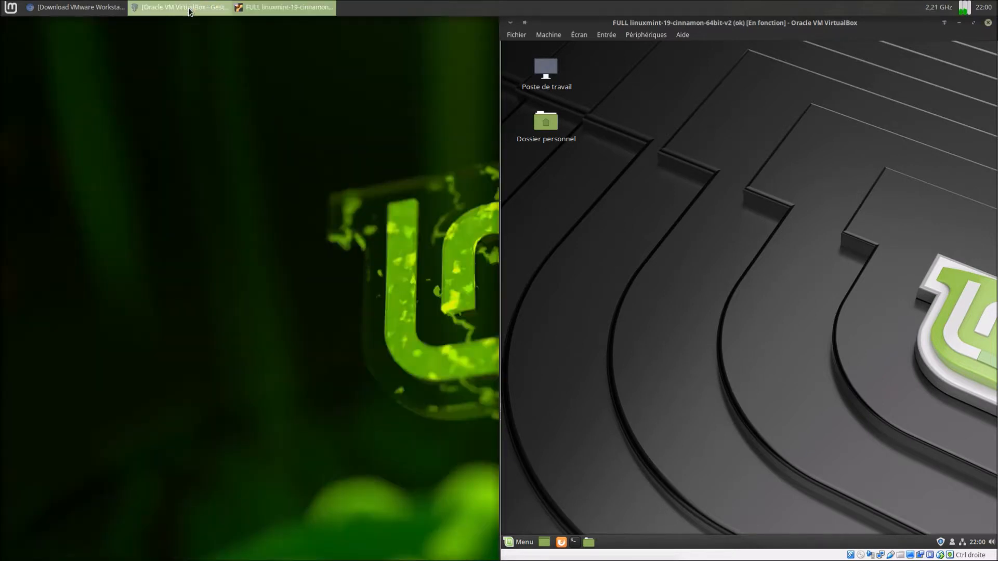
- Start the FULL ubuntu-18.04.1-desktop-amd64 machine from the VirtualBox manager and bring the Linux Mint machine back to the front
left_click(188, 7)
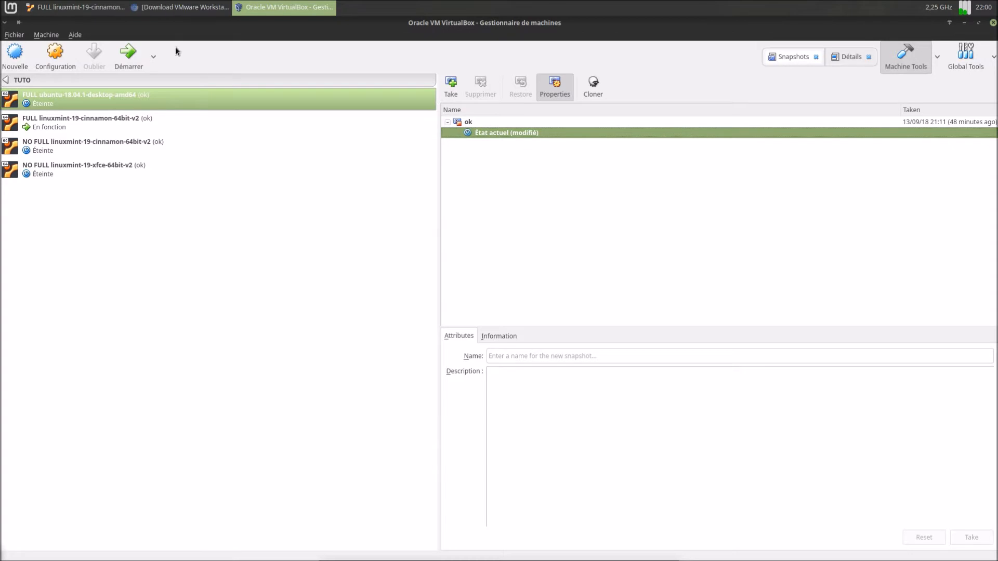
left_click(128, 52)
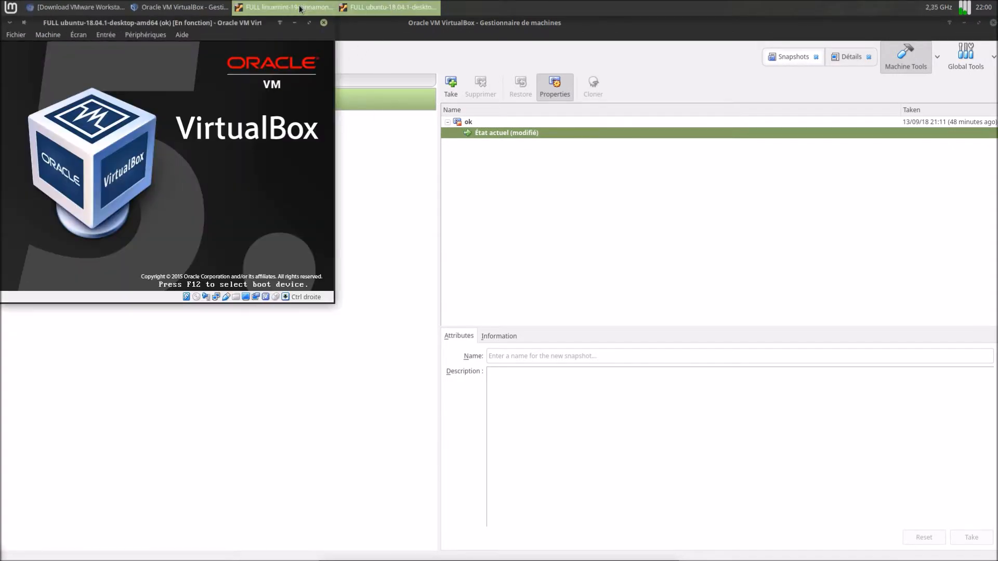
left_click(298, 5)
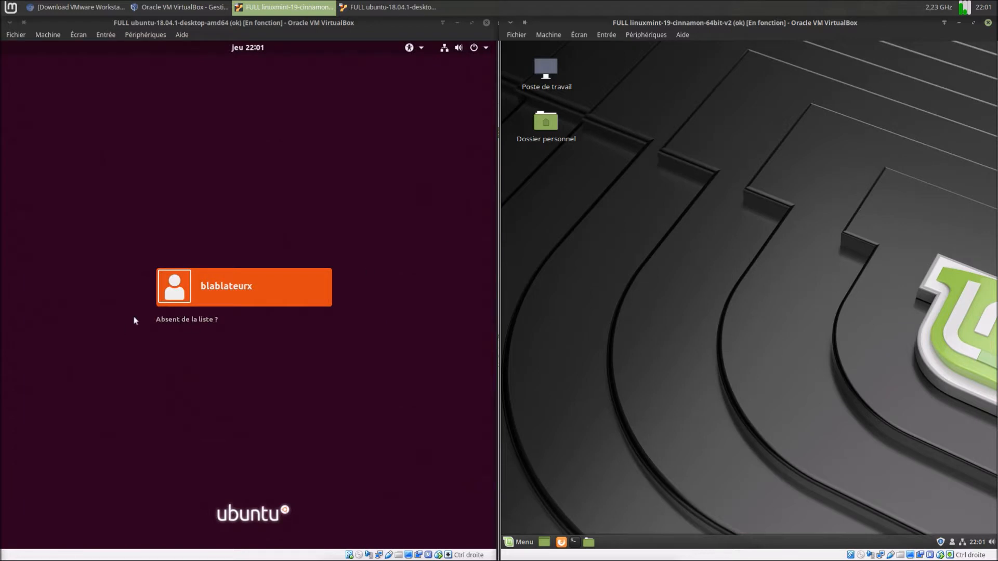
- Log in to the Ubuntu machine with the account password
left_click(215, 292)
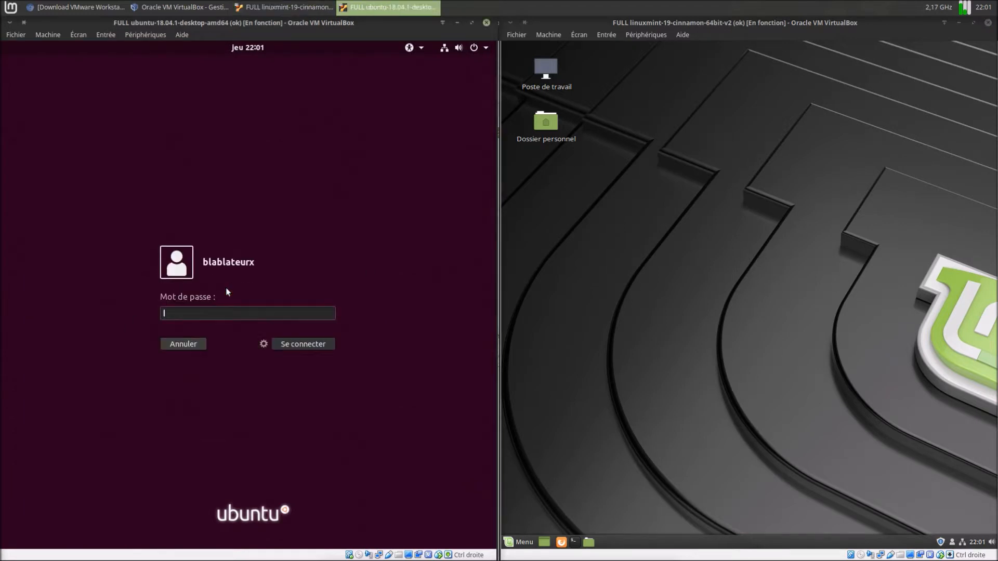
type("******")
key("Return")
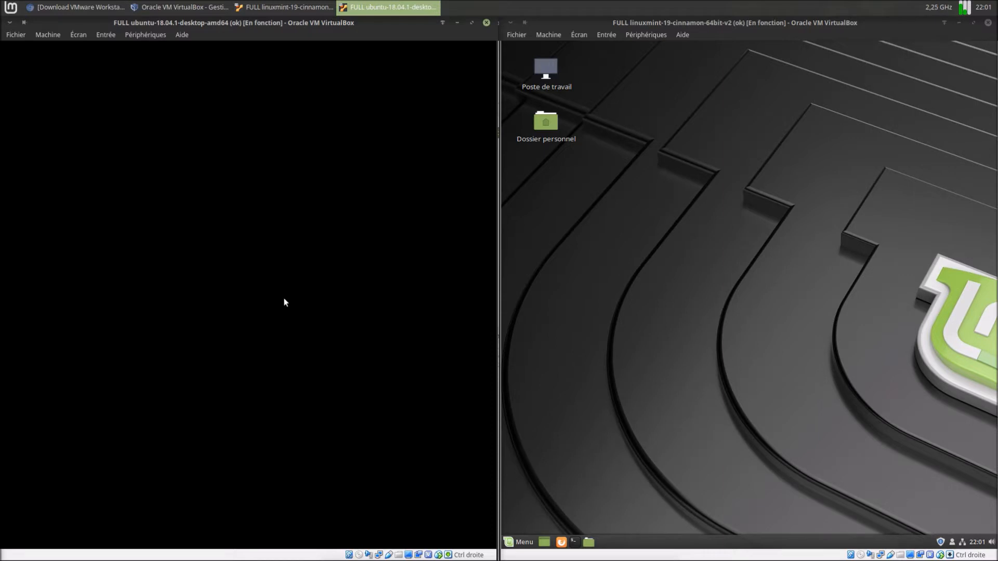
- Pause the running Linux Mint virtual machine
left_click(550, 35)
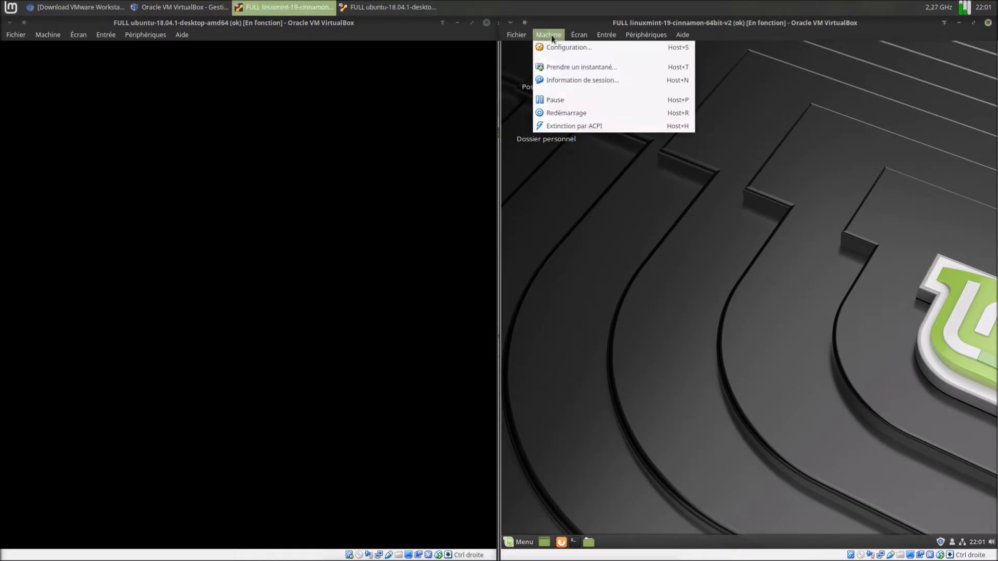
left_click(562, 102)
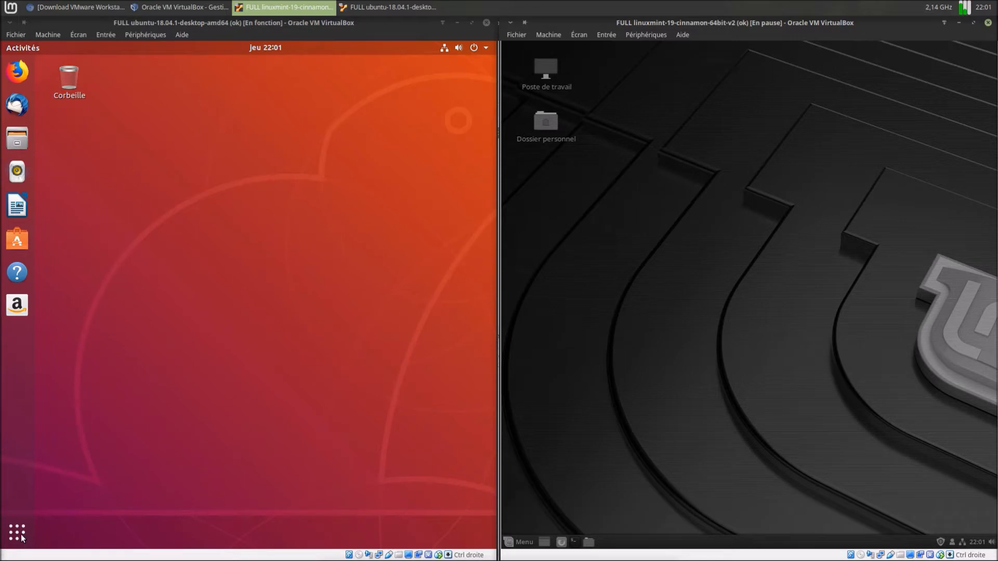
- Search Ubuntu's applications overview for "vir" to look for VirtualBox, dismiss the Guest Additions notification, and clear the search
left_click(22, 537)
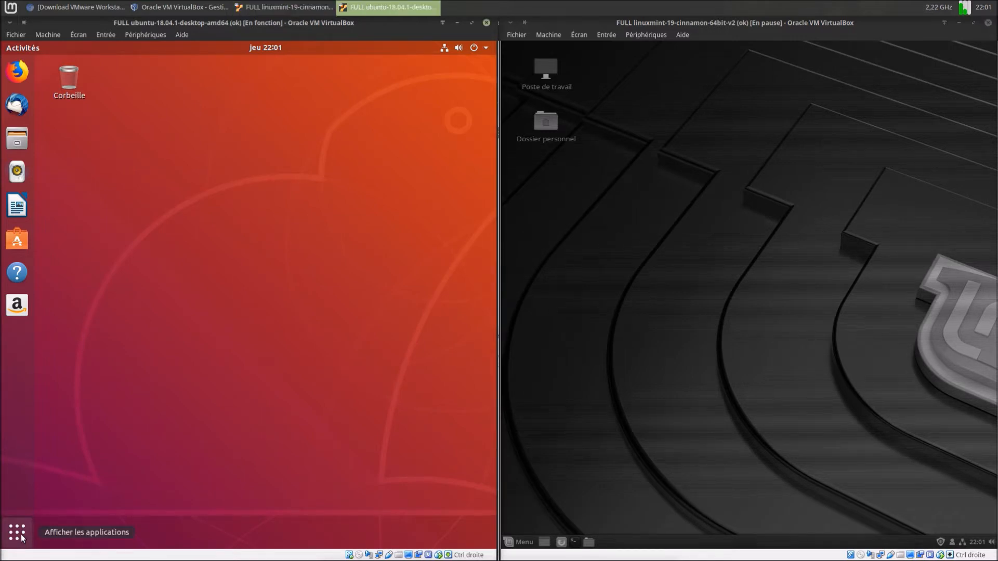
left_click(22, 536)
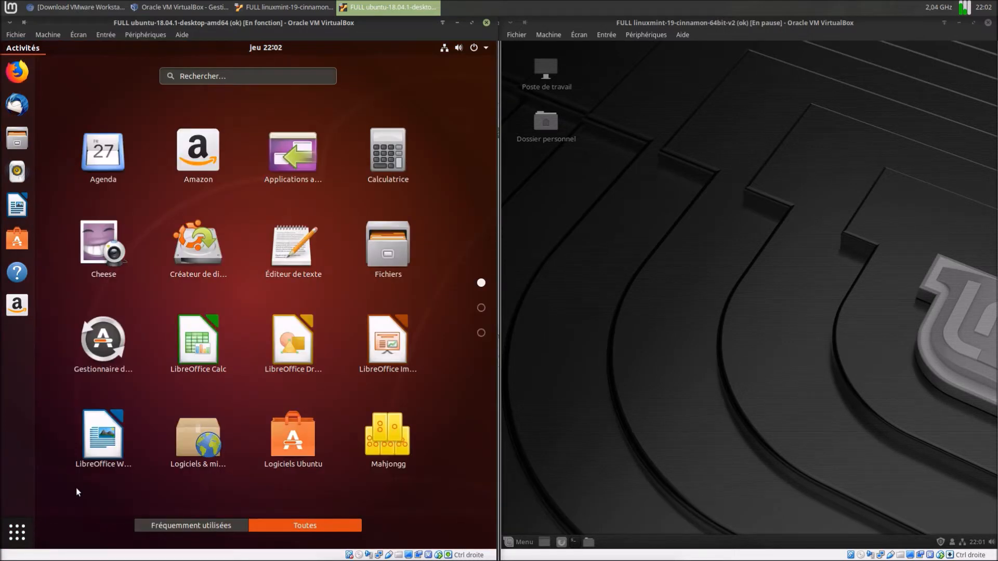
type("vir")
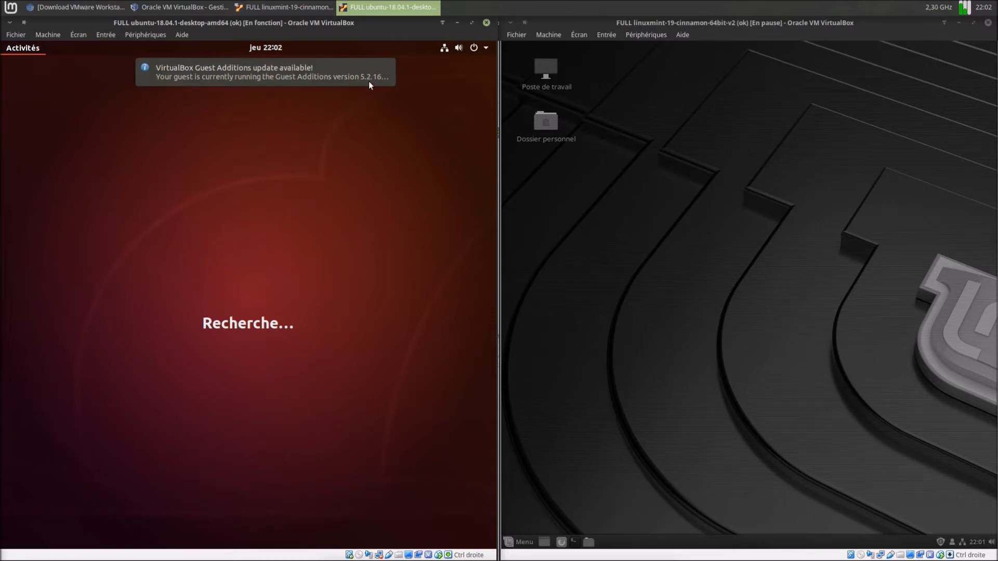
left_click(386, 67)
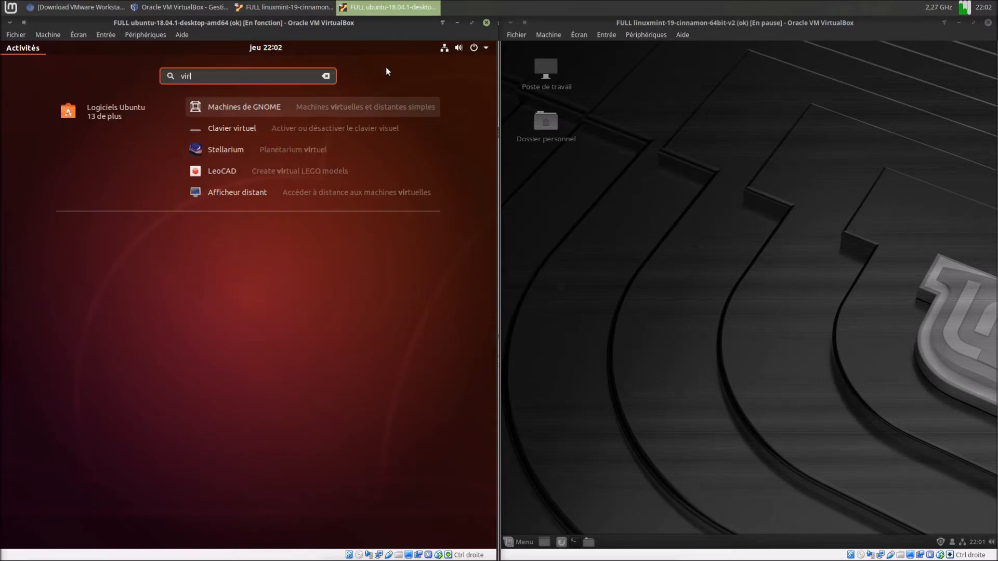
left_click(326, 77)
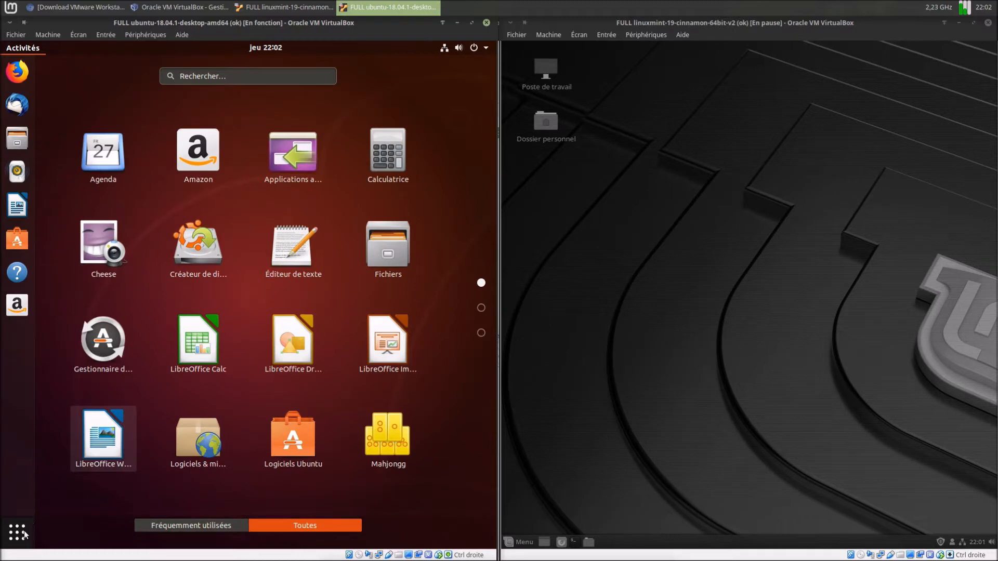
- Open Firefox in the Ubuntu machine and search the web for "virtualbox" from a new tab
left_click(20, 76)
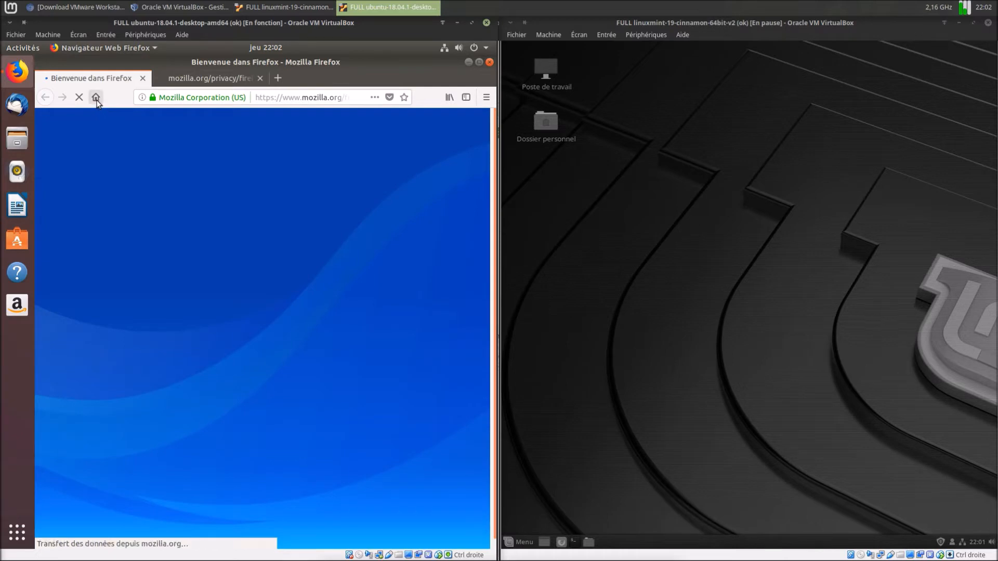
left_click(278, 77)
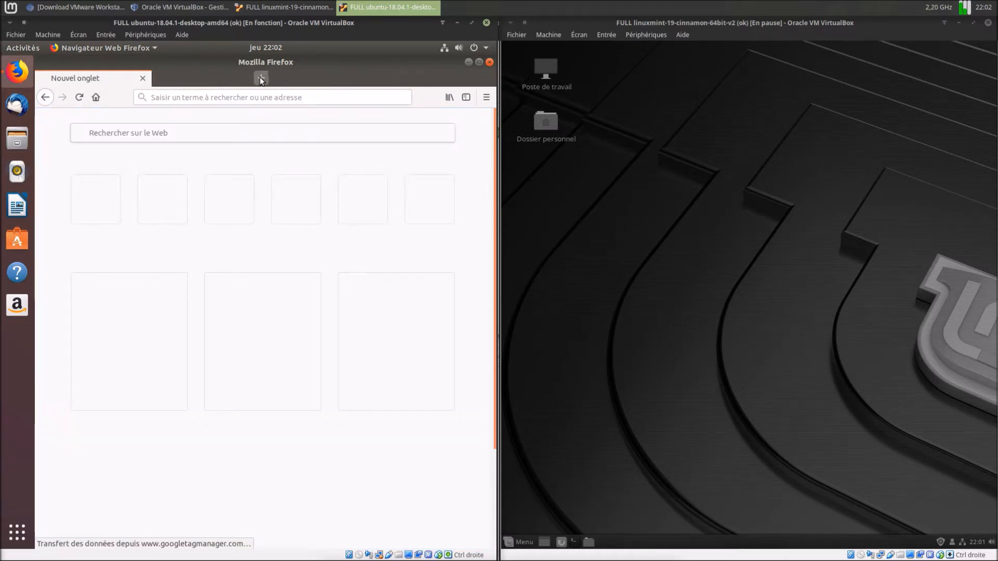
left_click(246, 133)
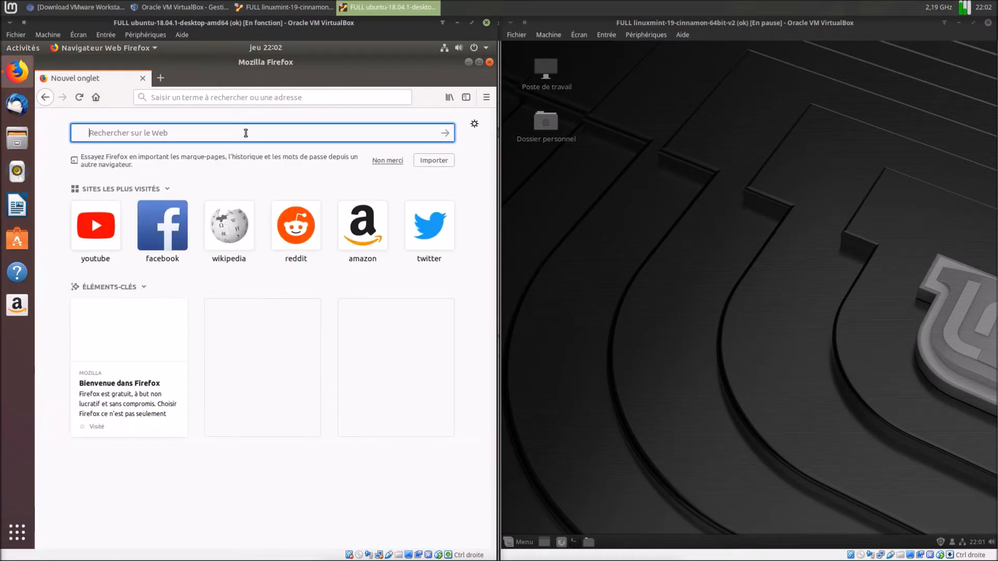
type("virtualbox")
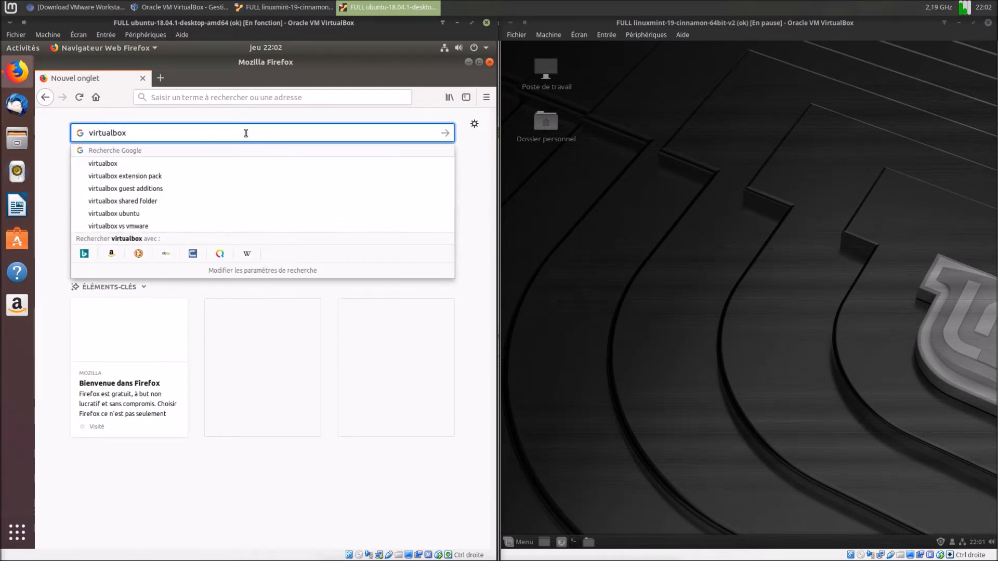
key("Return")
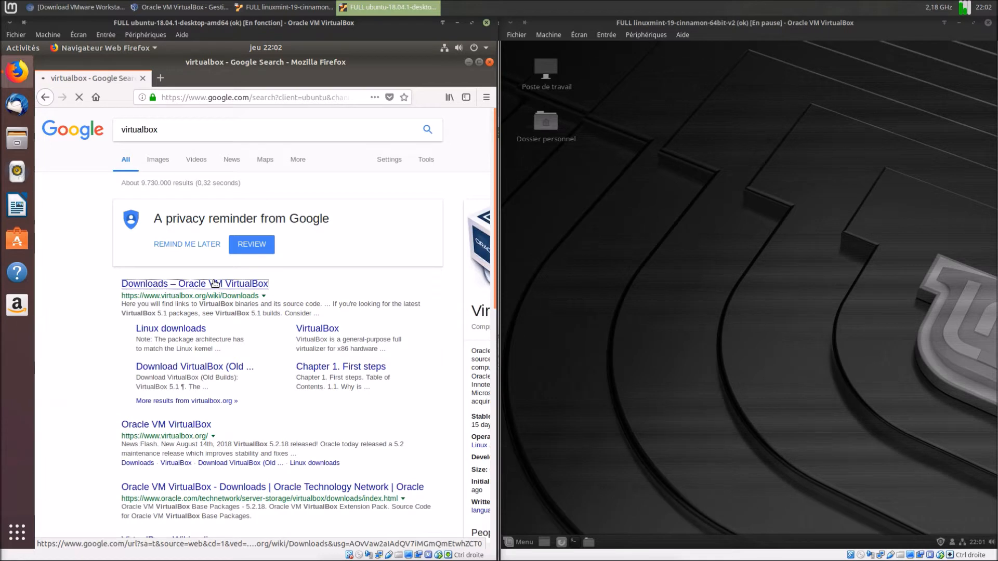
- Download the VirtualBox 5.2.18 AMD64 package for Ubuntu 18.04 from virtualbox.org's Linux downloads page, saving the file instead of opening it
left_click(215, 283)
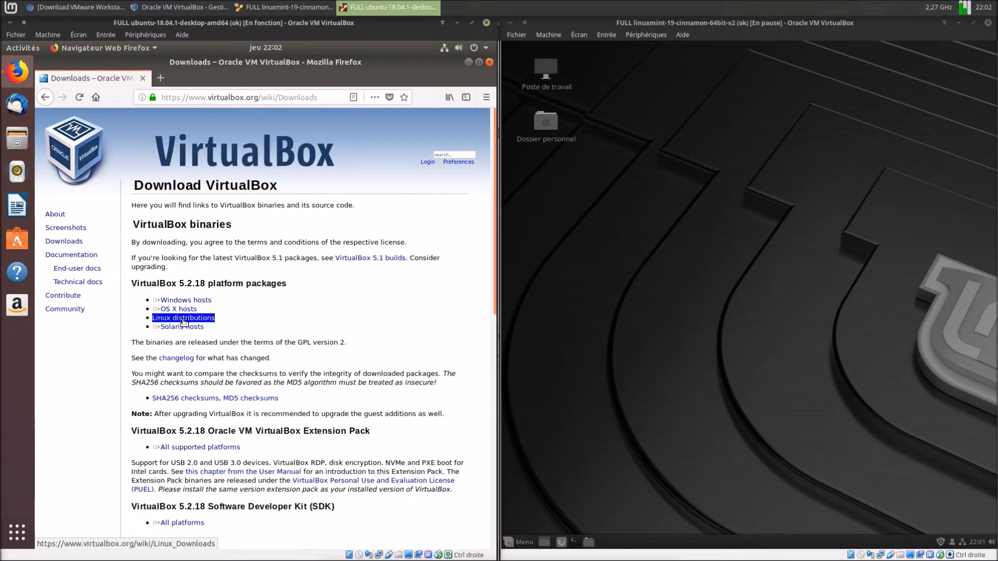
left_click(184, 319)
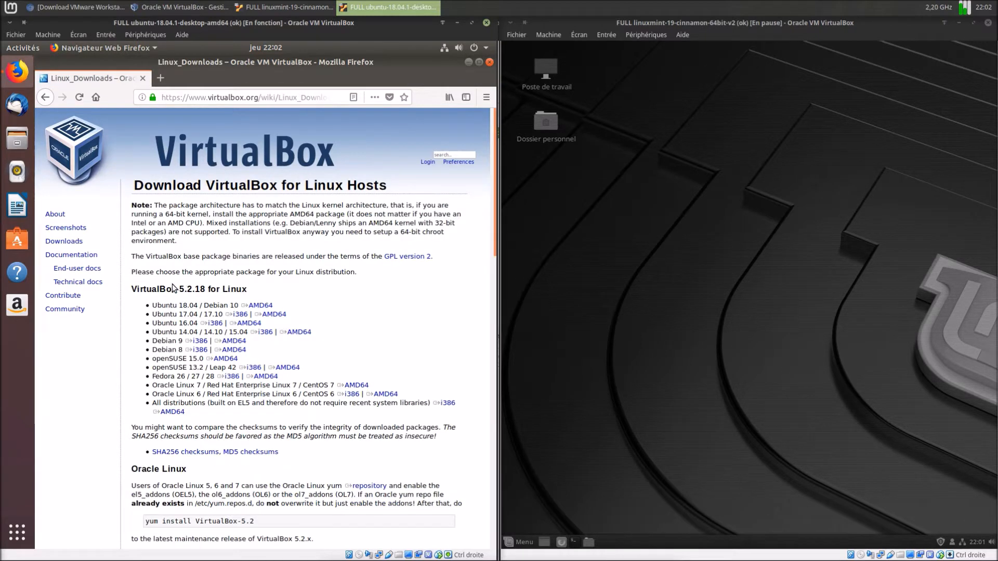
left_click(264, 307)
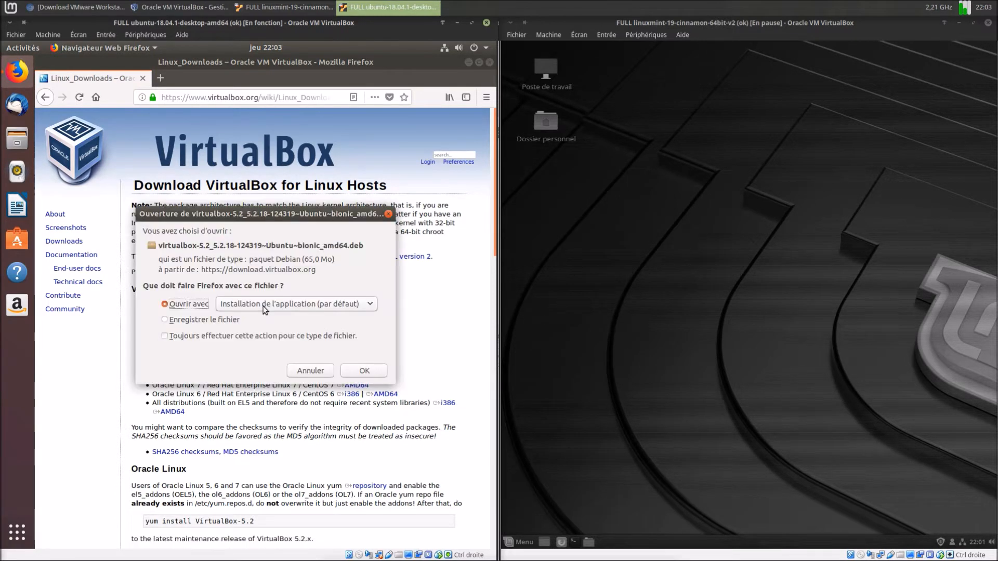
left_click(223, 319)
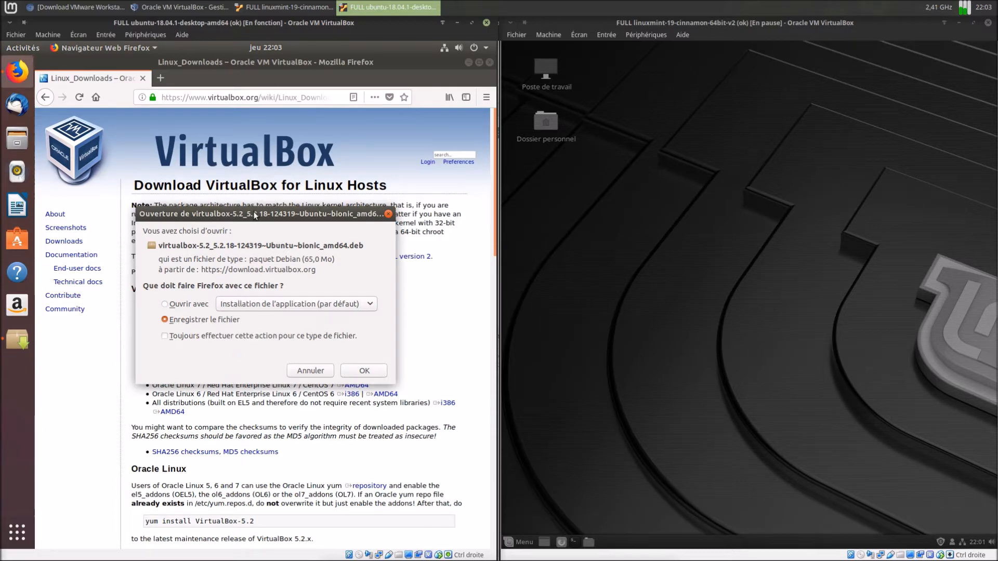
left_click(352, 372)
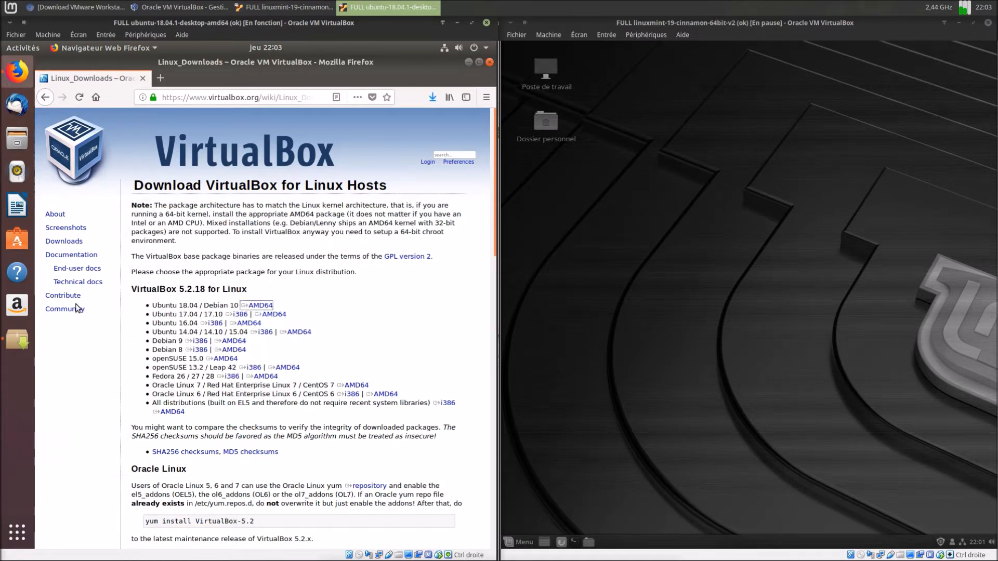
- Check the package in Firefox's download list, close the browser, and cancel the software problem report
left_click(434, 98)
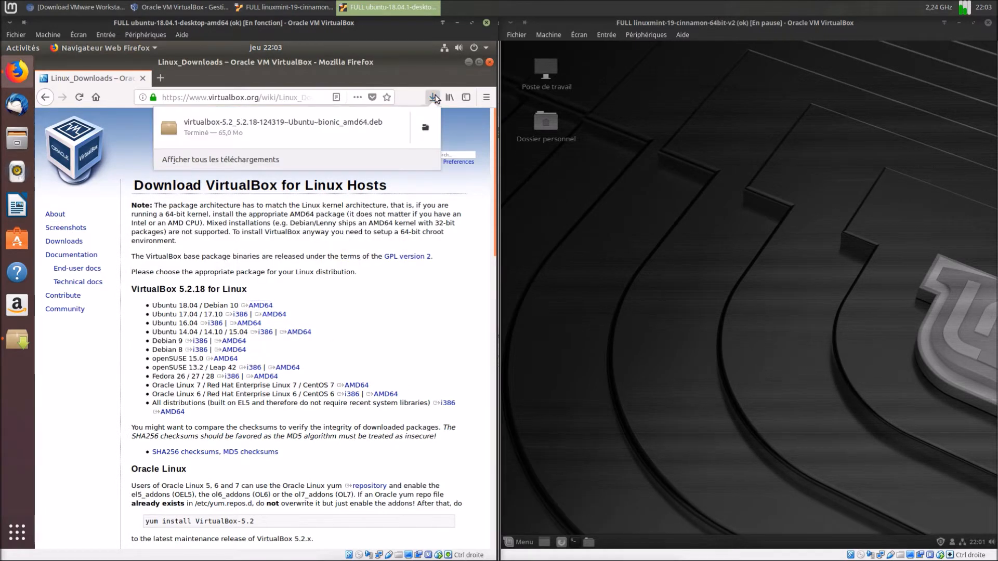
left_click(491, 62)
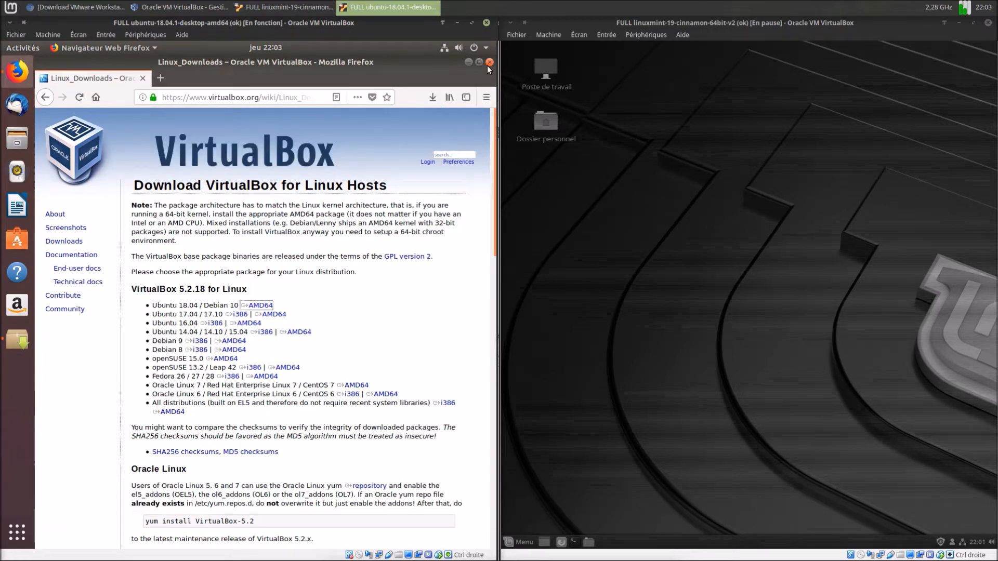
left_click(488, 65)
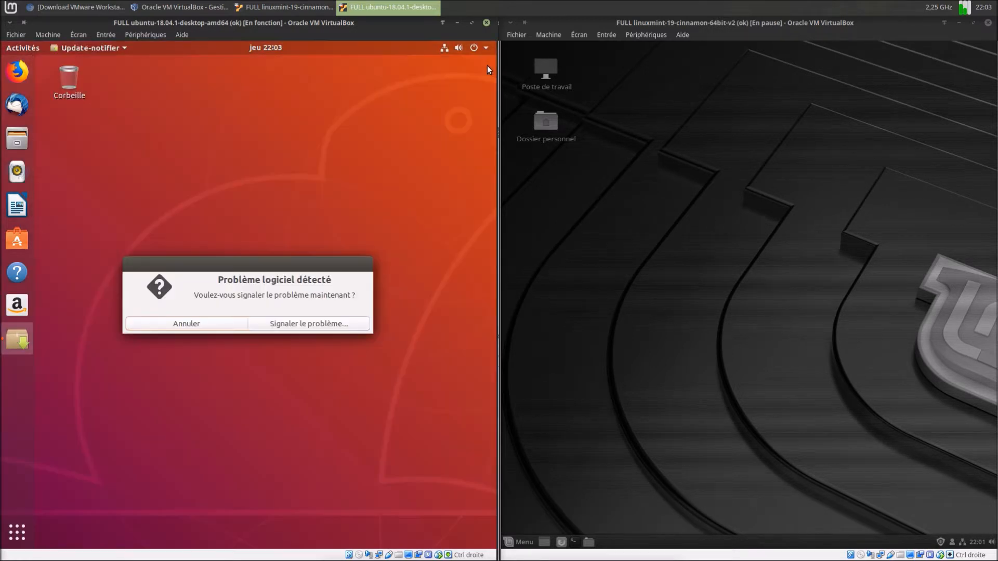
left_click(217, 322)
- Open the VirtualBox .deb package from the Téléchargements folder with the application installer
left_click(17, 139)
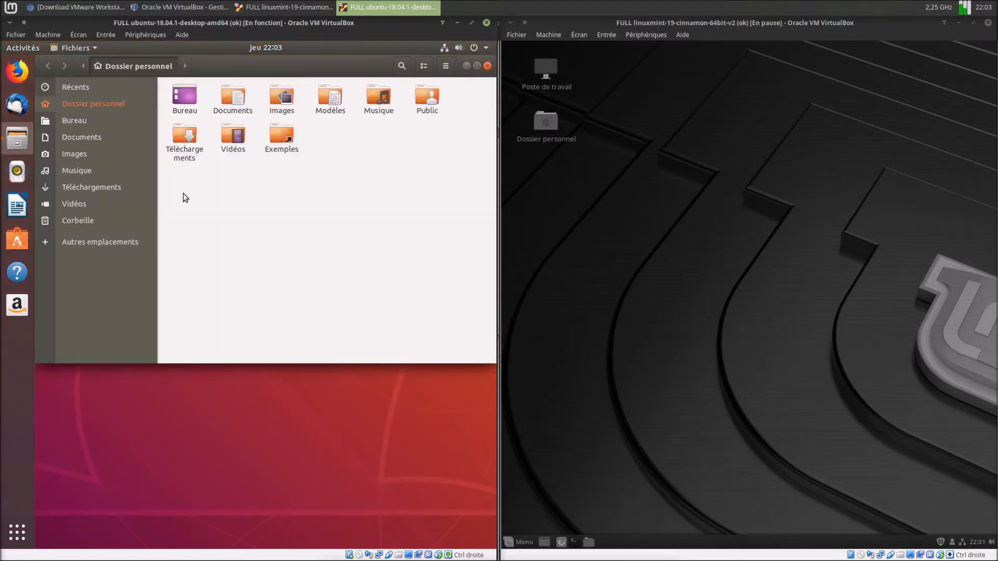
double_click(185, 136)
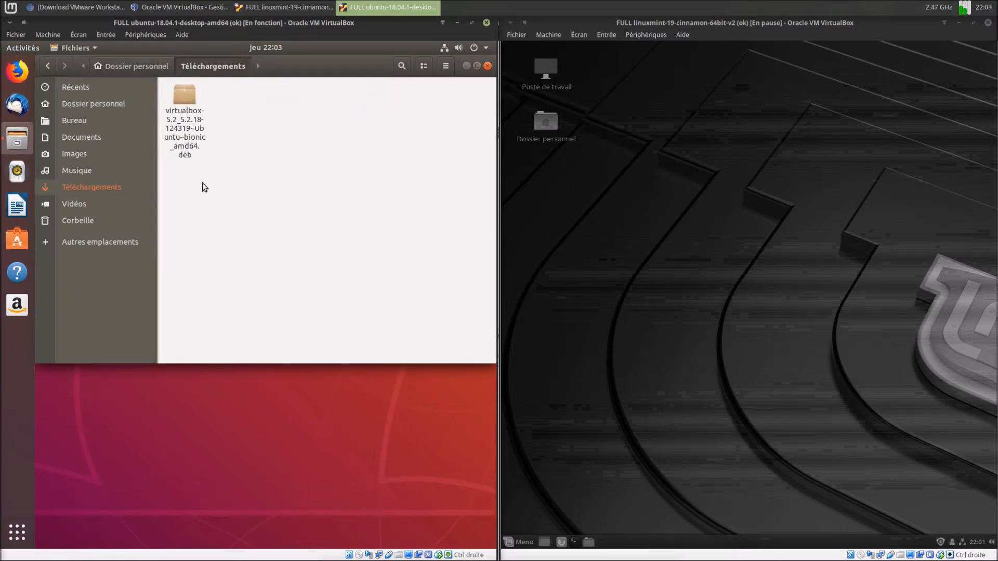
left_click(188, 135)
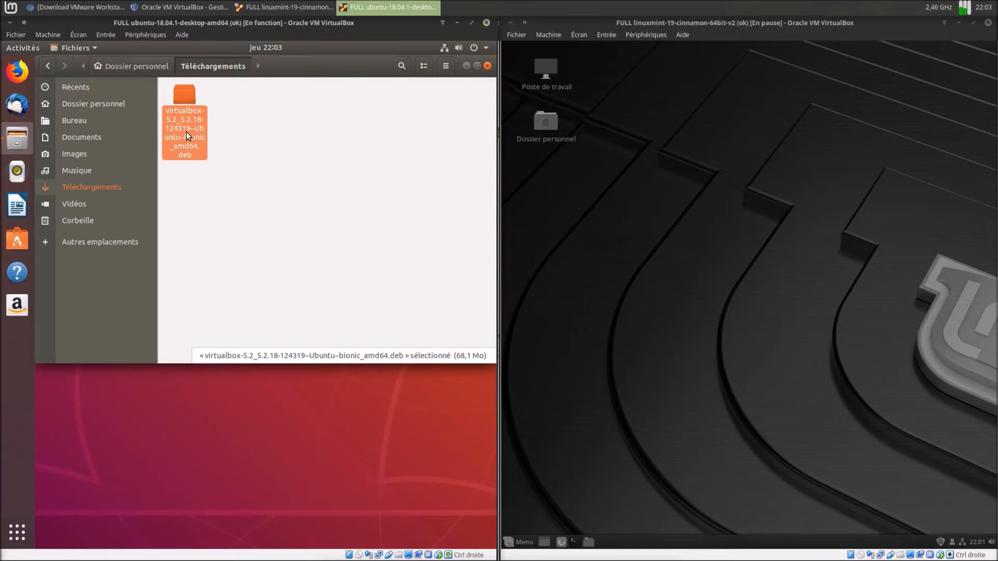
right_click(186, 132)
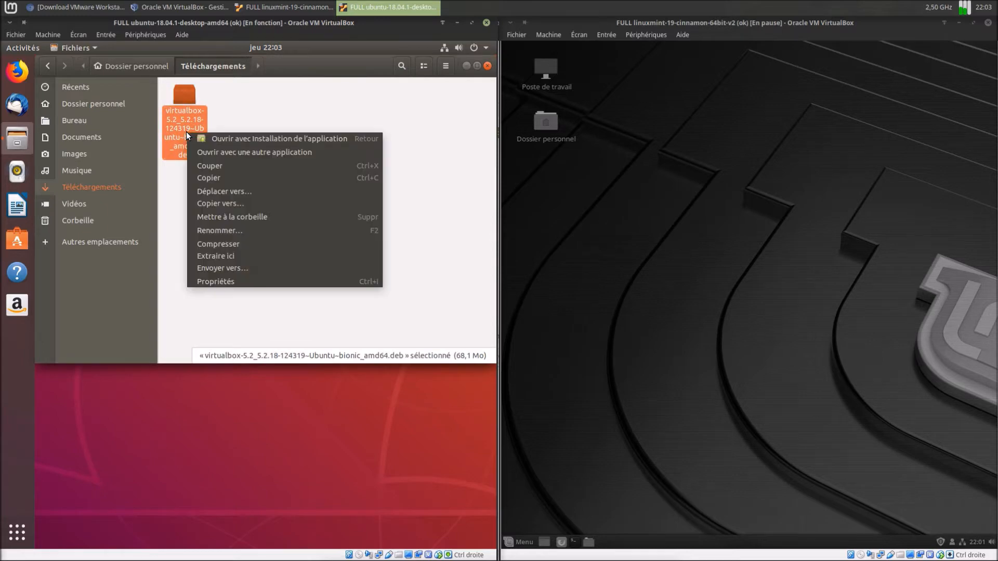
left_click(294, 140)
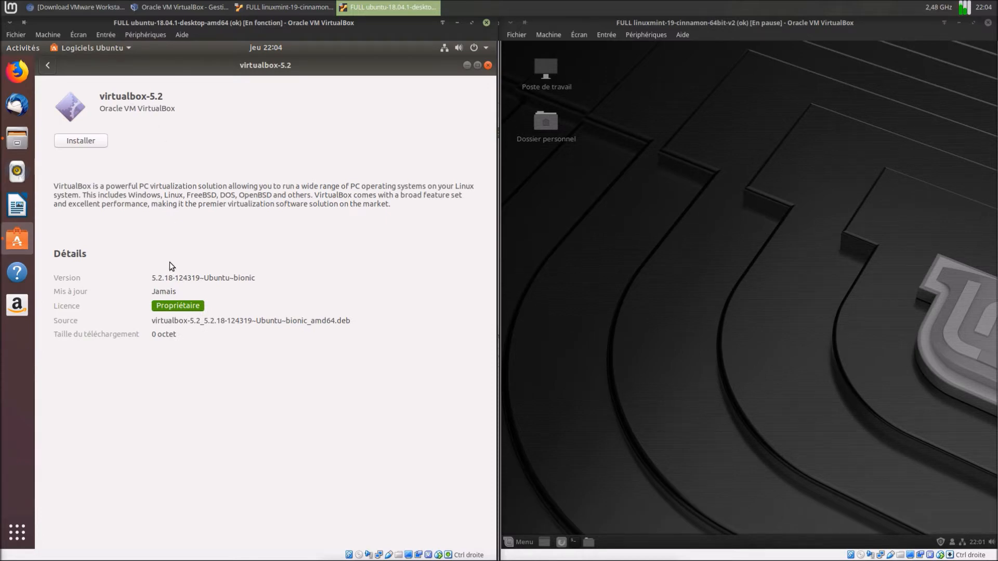
- Try to install virtualbox-5.2 with the account password, and cancel the authentication request of a second attempt
left_click(83, 139)
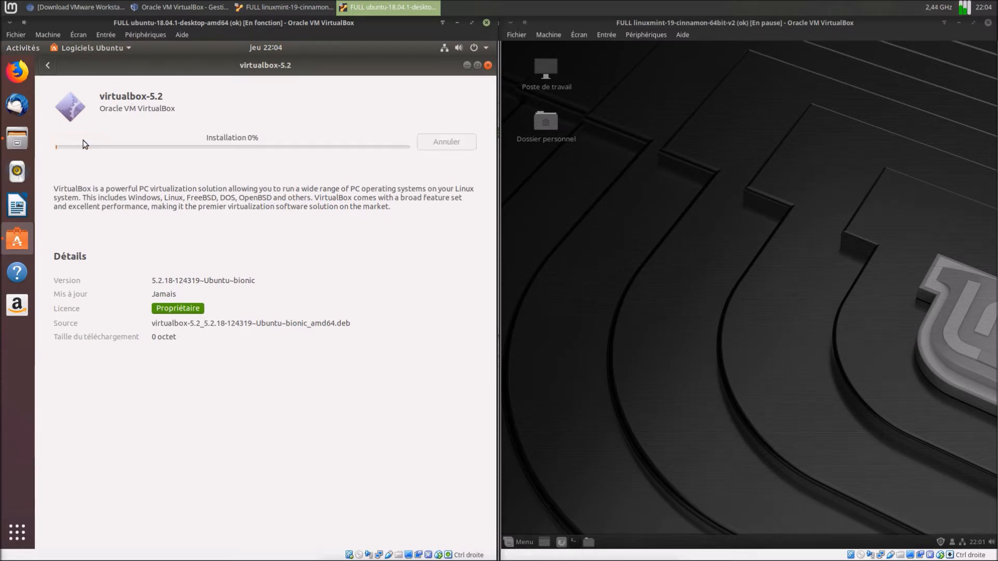
type("••••••")
key("Return")
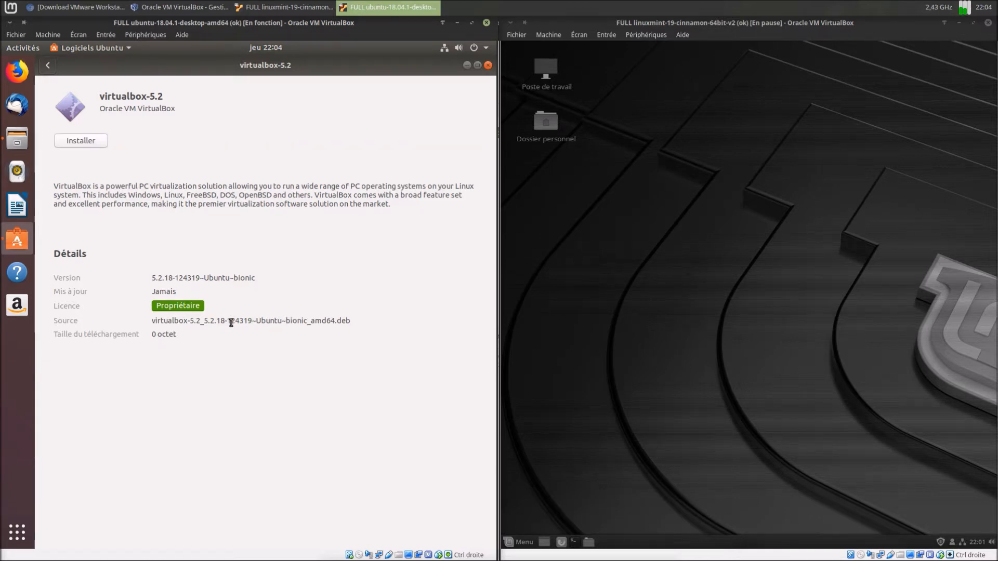
left_click(95, 143)
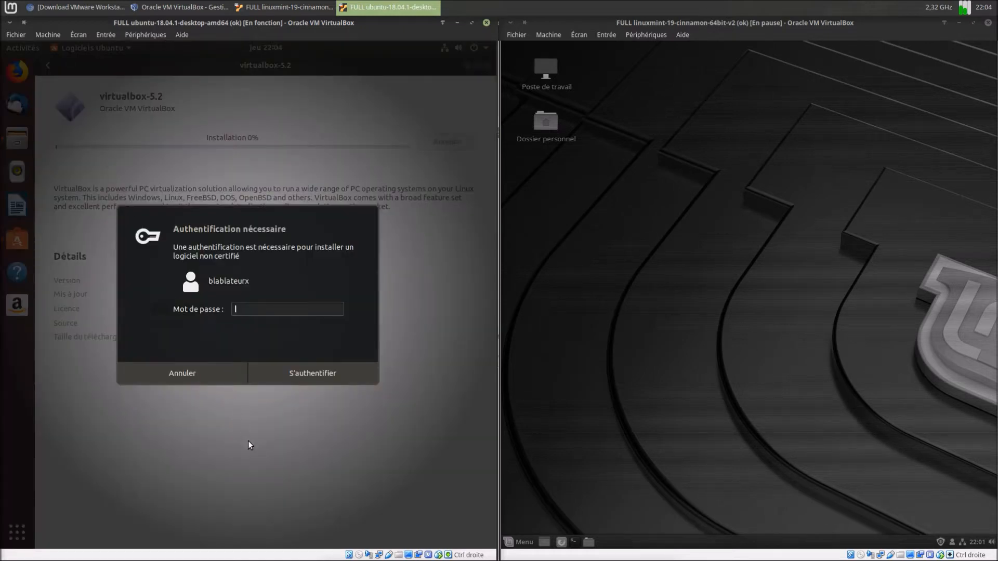
left_click(213, 373)
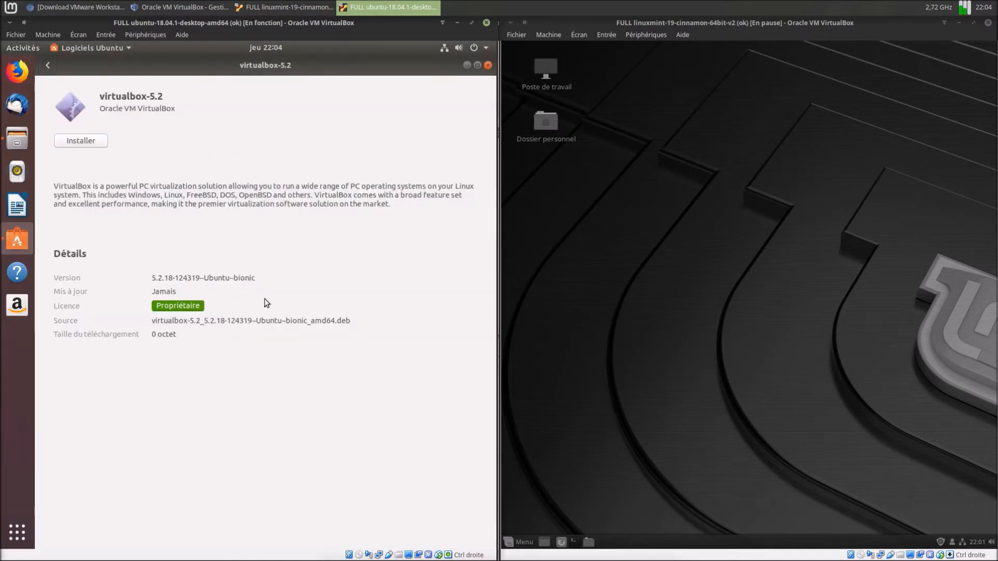
- Search the installed applications for "vir" to check whether VirtualBox is present, and clear the search
left_click(17, 532)
type("vir")
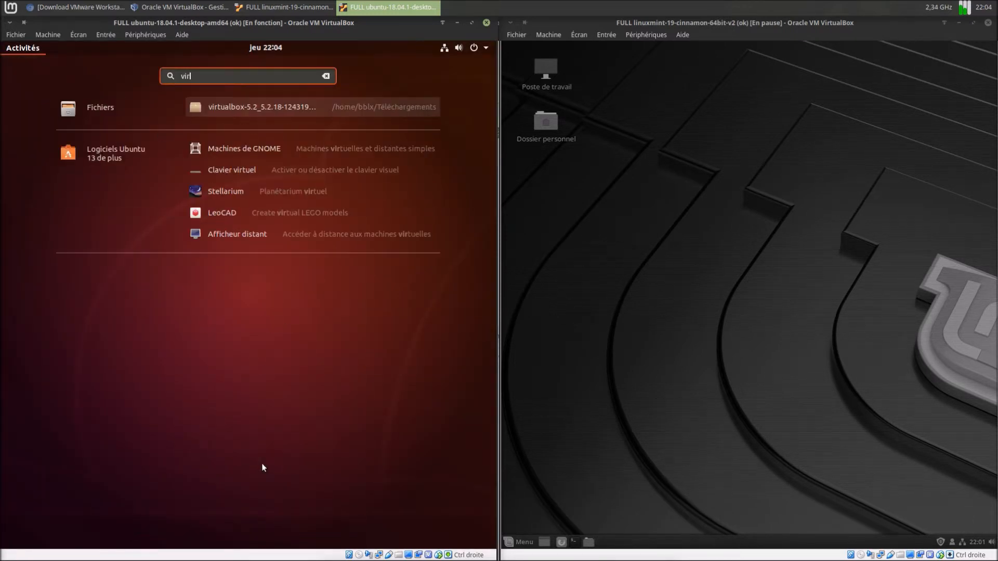
key("BackSpace")
key("BackSpace")
key("BackSpace")
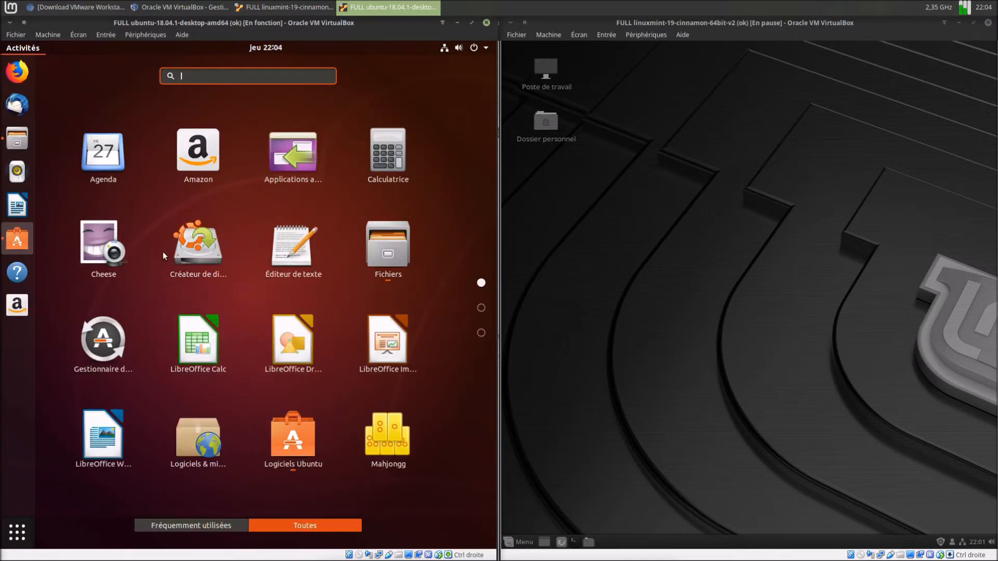
- Return to the virtualbox-5.2 page in Logiciels Ubuntu and install the package, authenticating with the account password
left_click(17, 241)
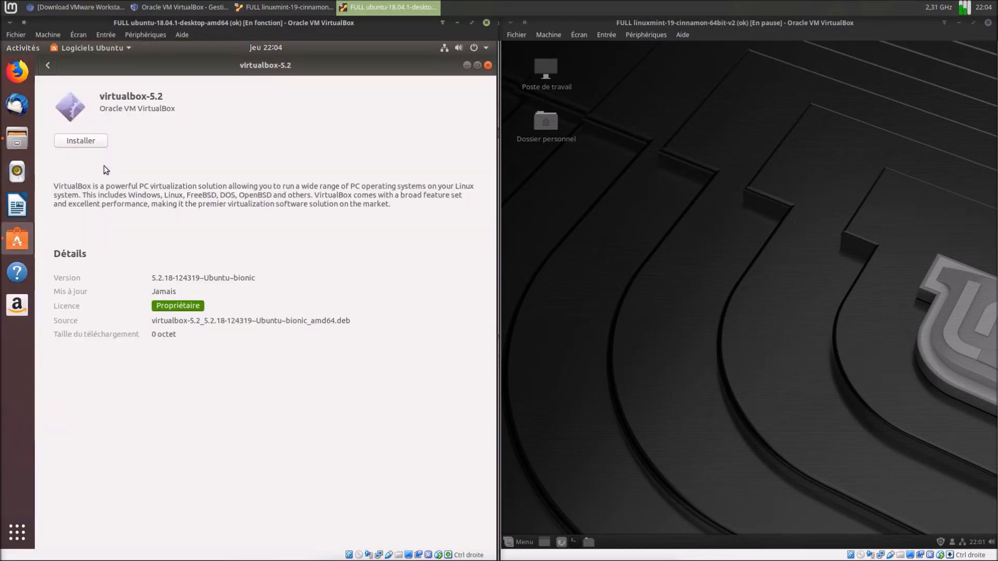
left_click(105, 141)
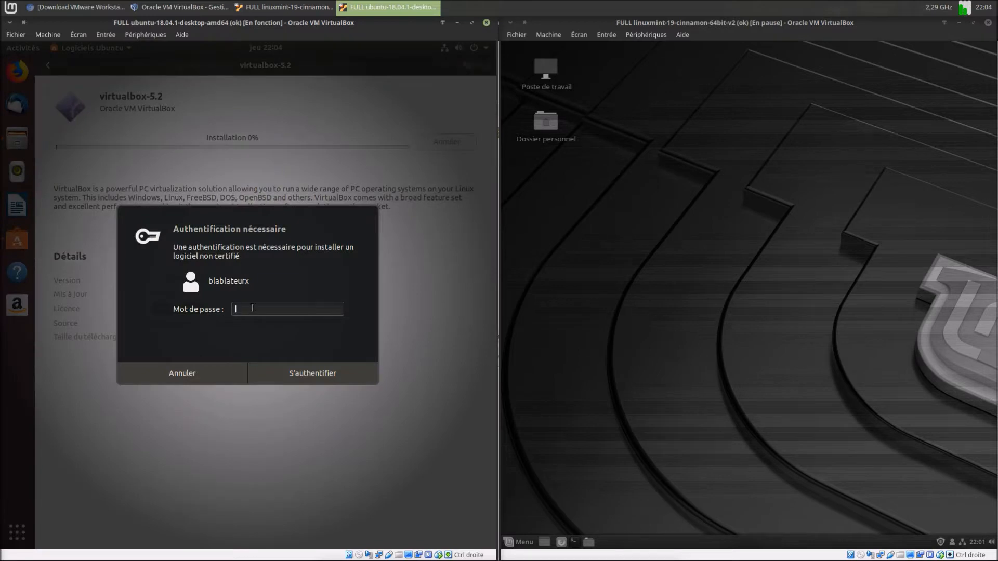
type("********")
key("Return")
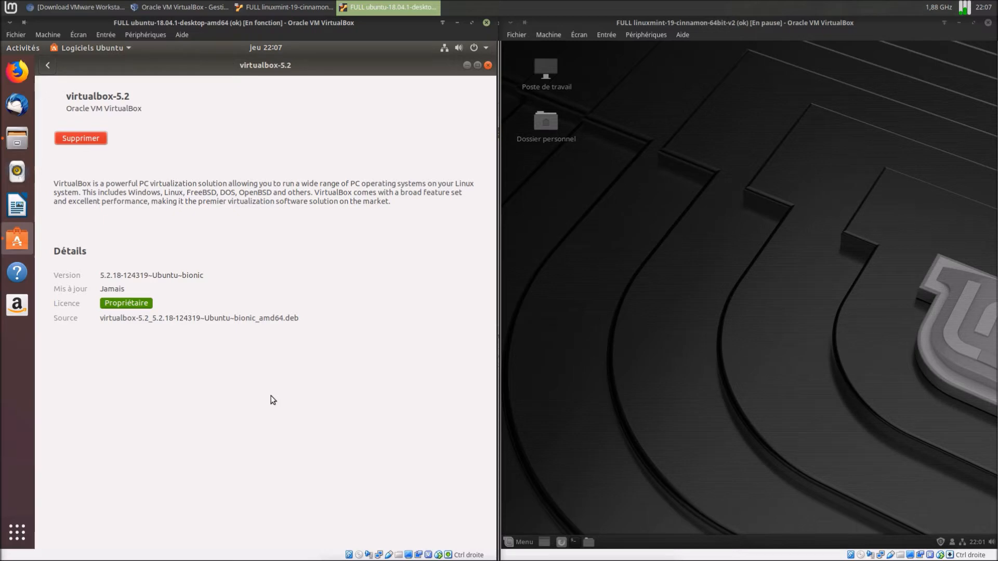
- Close the software store, search the applications for "virt", and launch Oracle VM VirtualBox
left_click(488, 65)
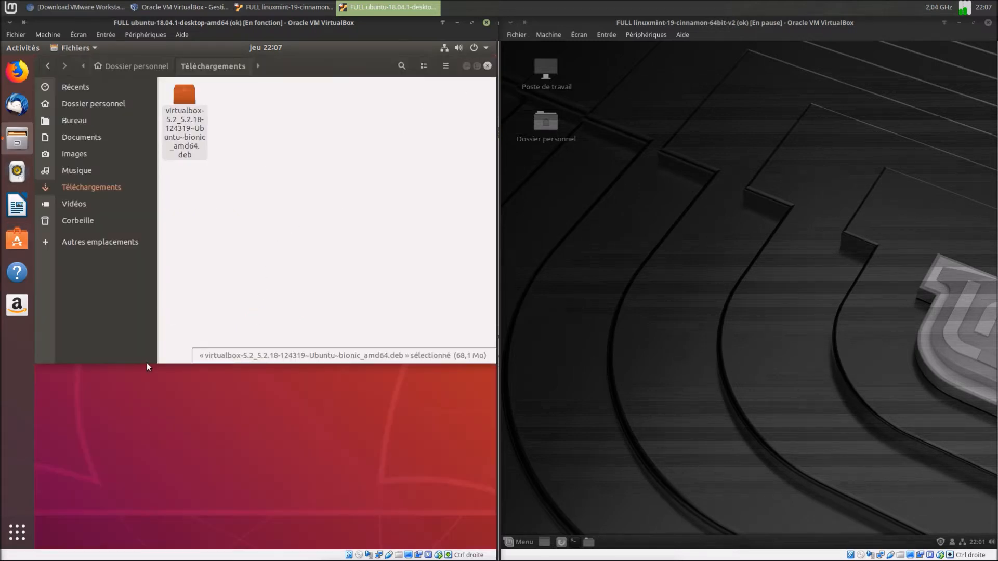
left_click(3, 537)
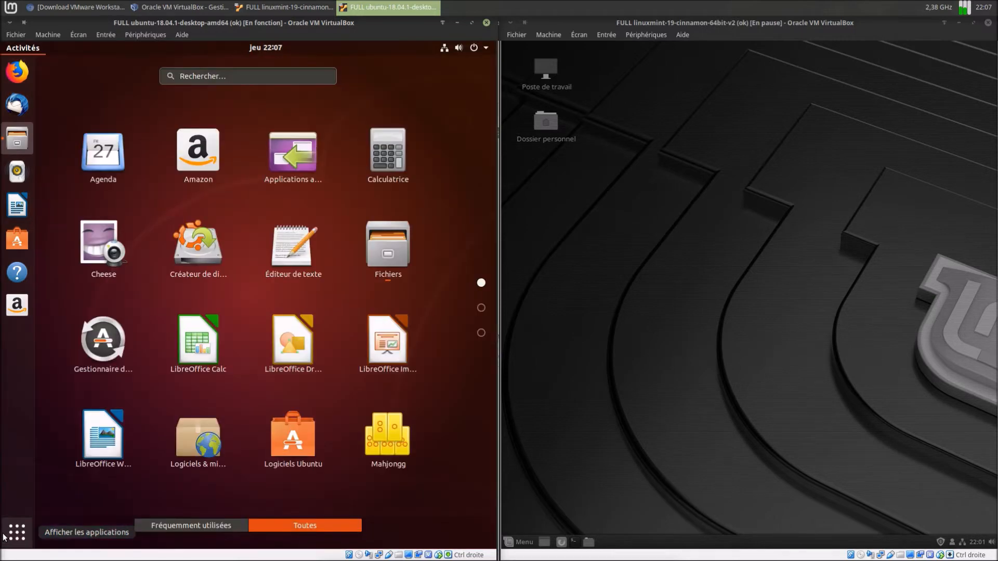
type("virt")
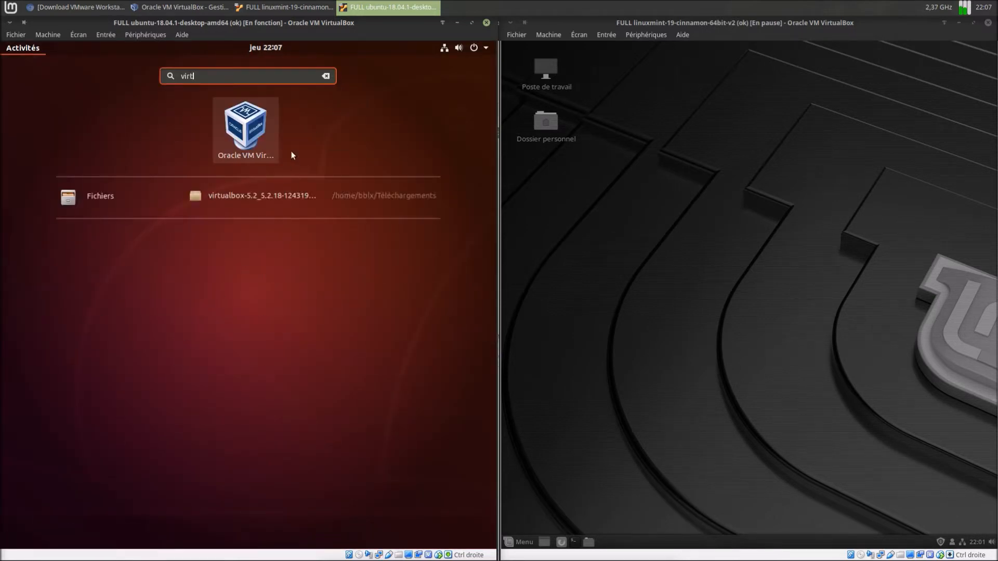
left_click(262, 127)
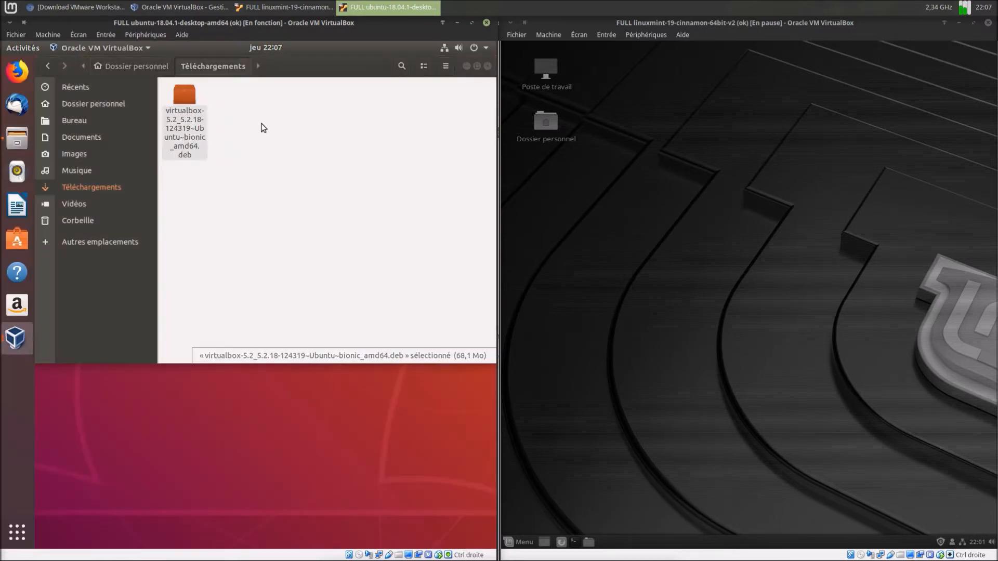
- View VirtualBox's version information in its About window, and close VirtualBox
left_click(177, 173)
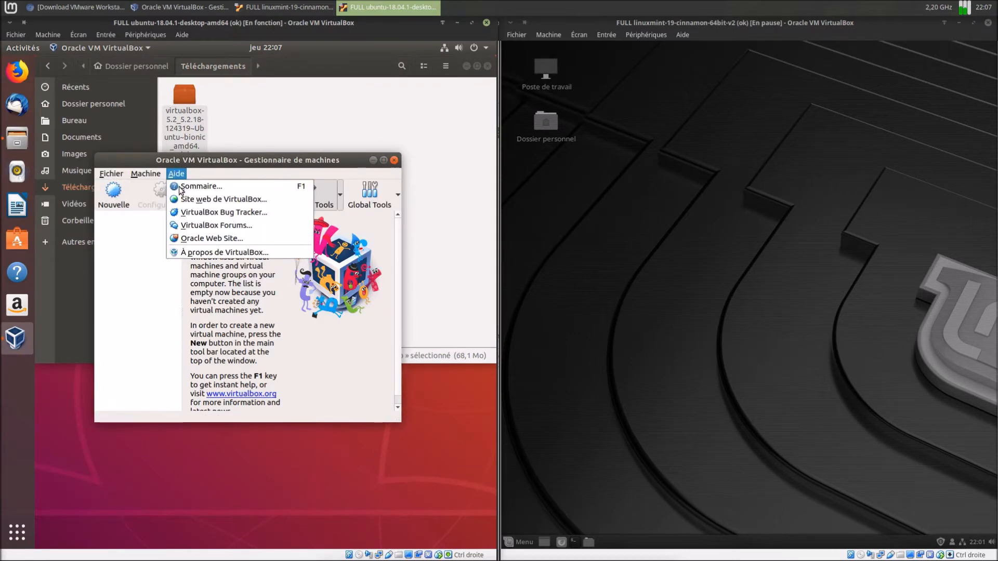
left_click(205, 256)
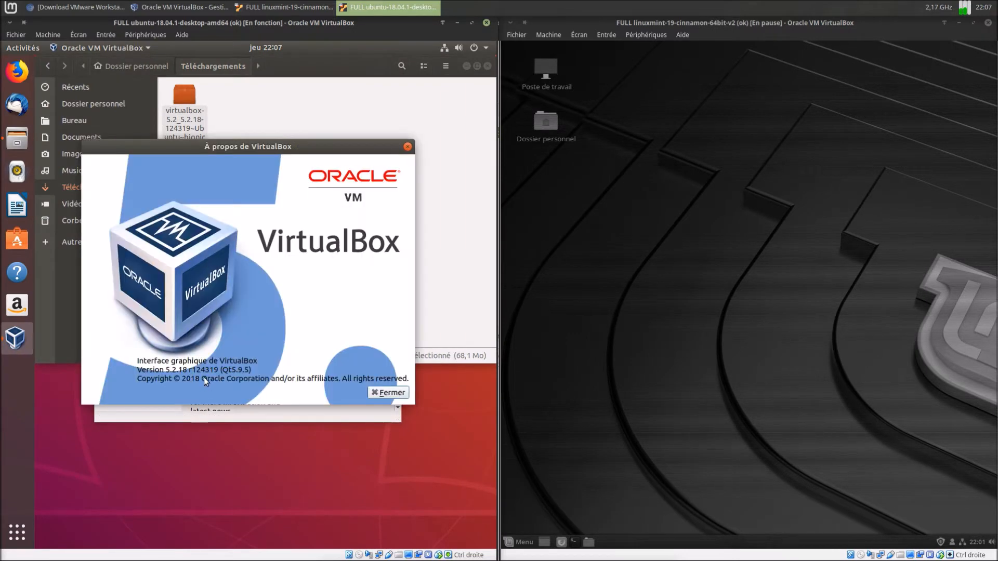
left_click(391, 393)
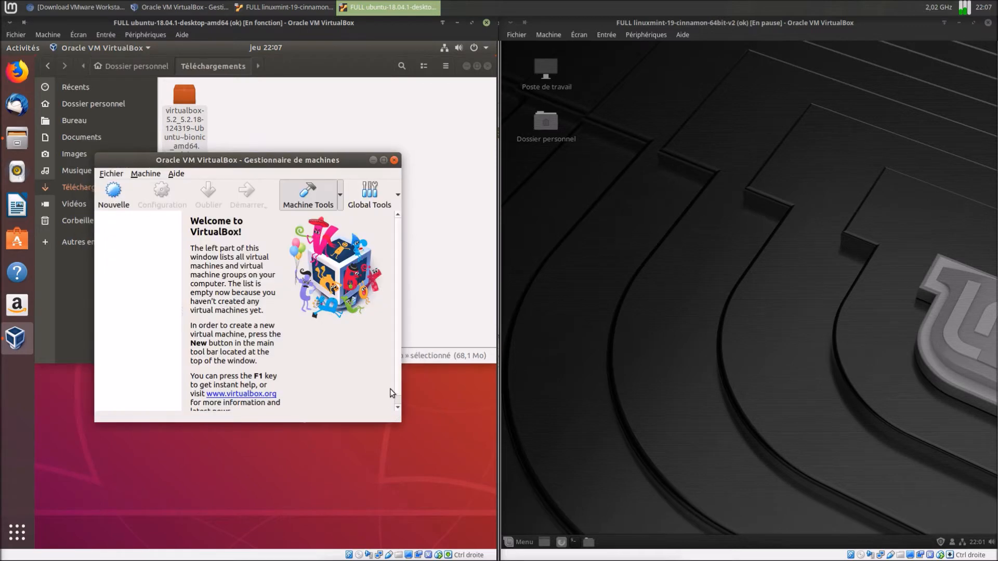
left_click(394, 160)
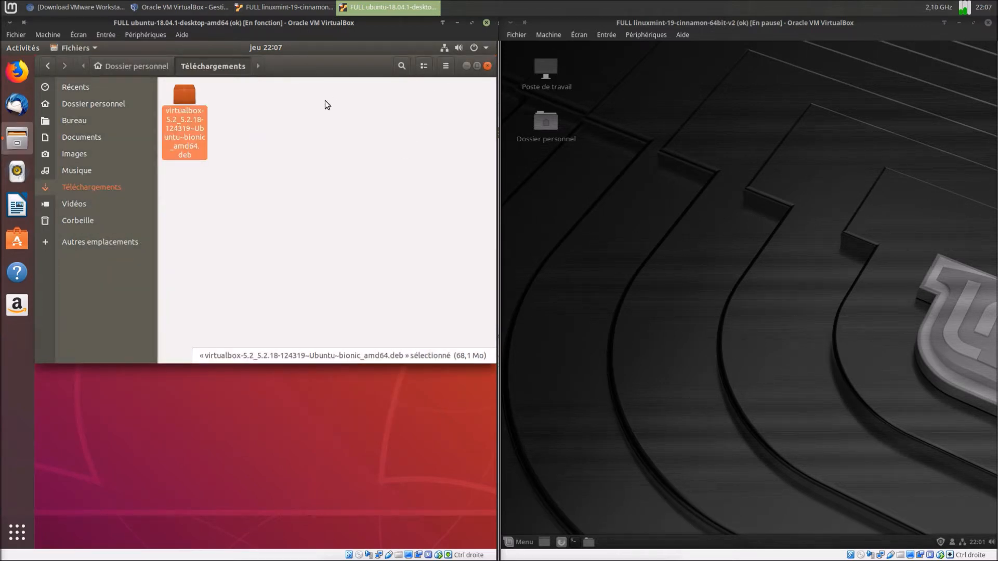
- Quit the file manager and power off the Ubuntu 18.04.1 virtual machine, restoring its current snapshot 'ok'
left_click(75, 48)
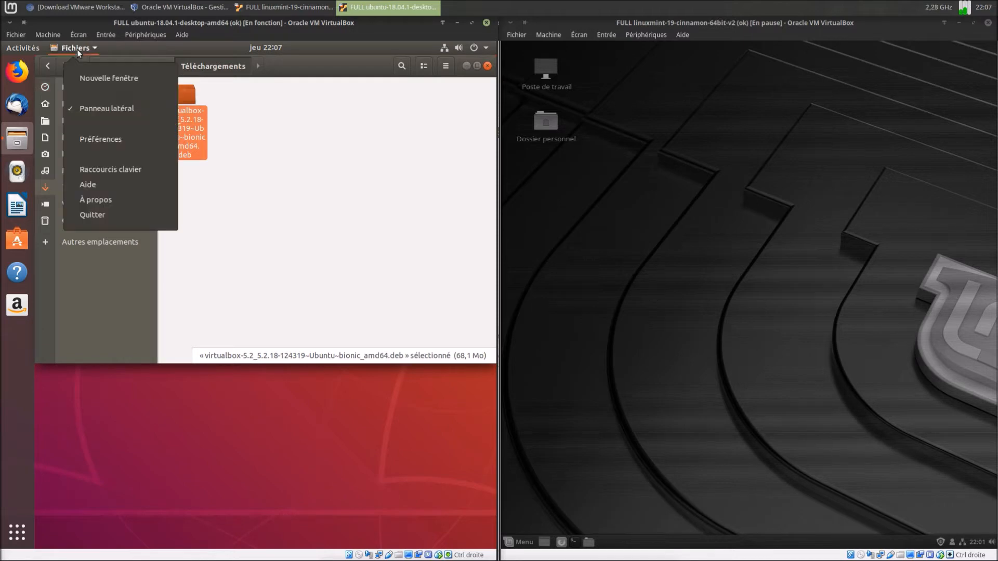
left_click(106, 217)
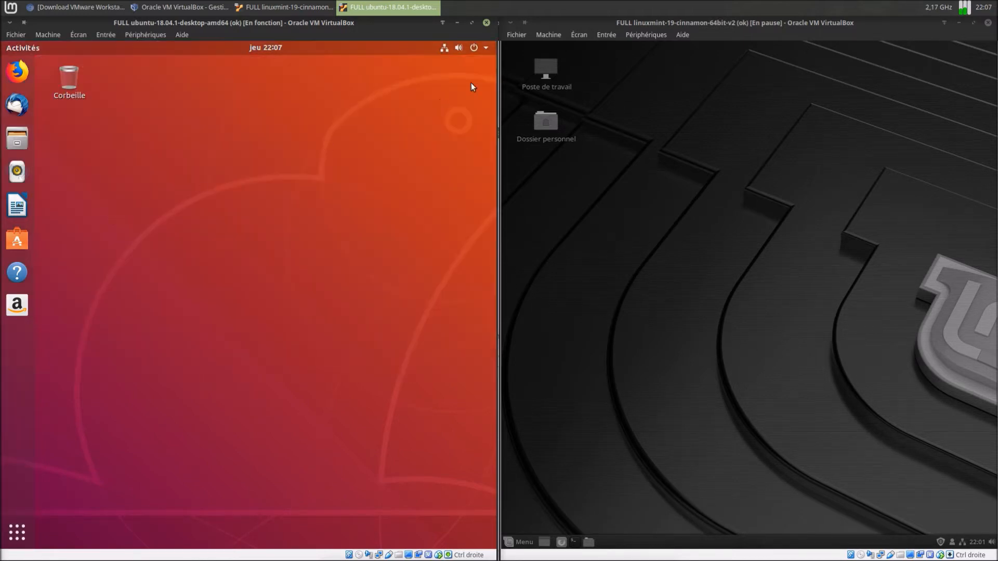
left_click(485, 23)
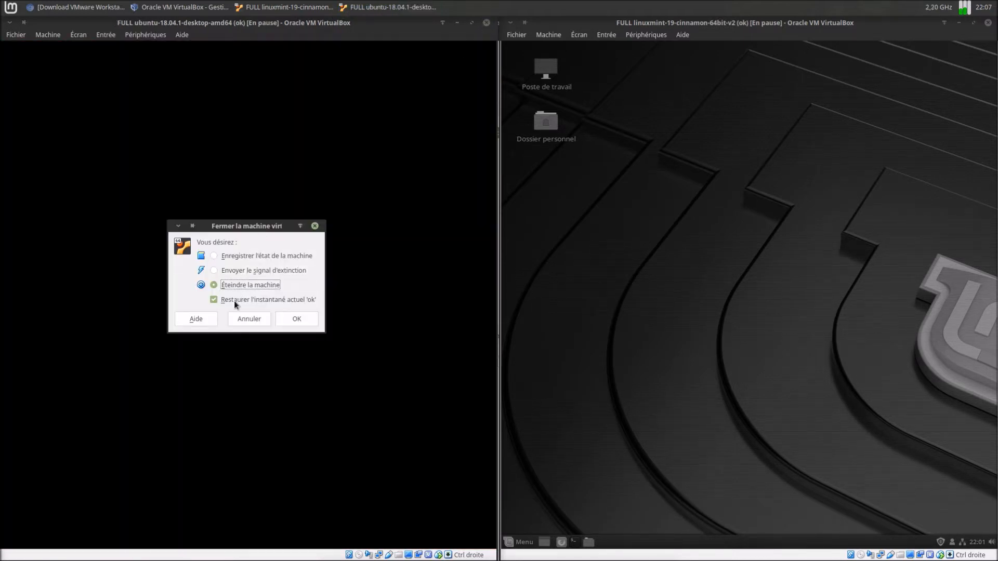
left_click(289, 320)
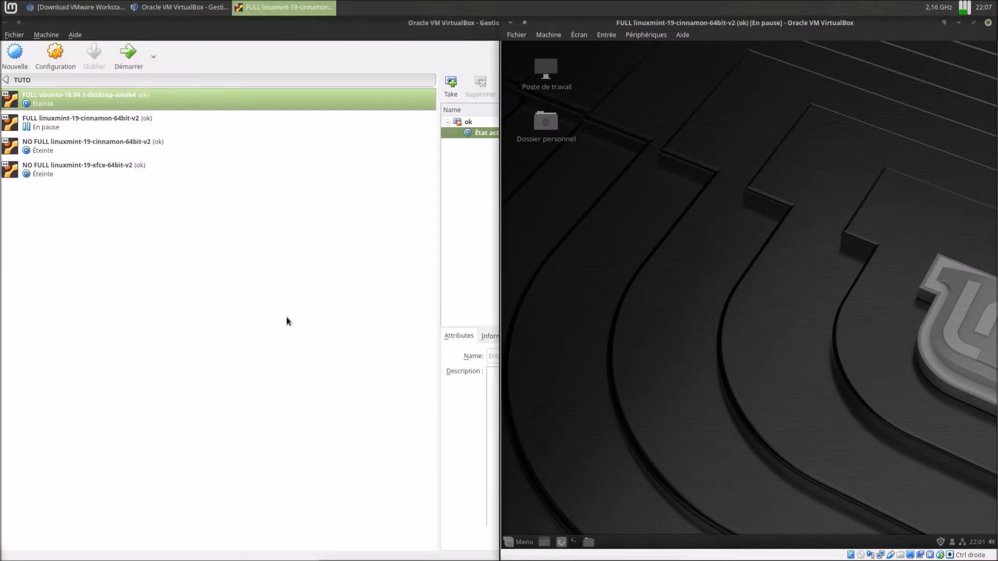
- Start the FULL ubuntu-18.04.1-desktop-amd64 virtual machine again and resume the paused FULL linuxmint-19-cinnamon-64bit-v2 machine
left_click(125, 61)
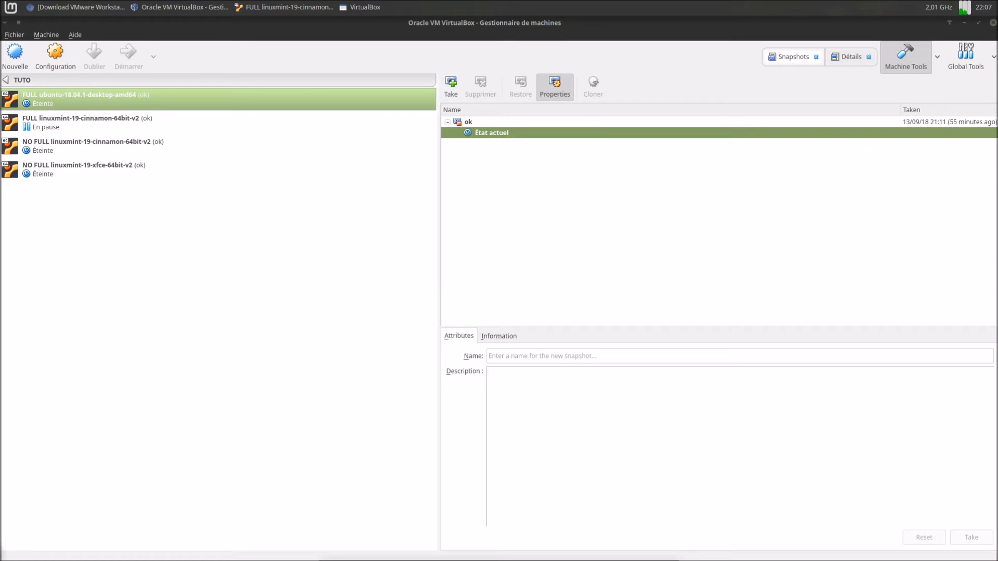
left_click(262, 10)
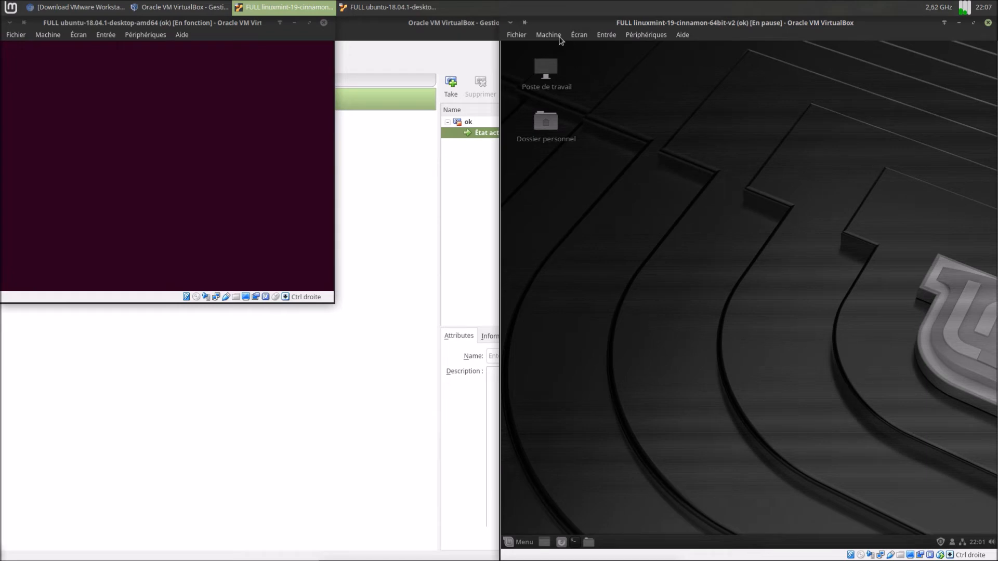
left_click(559, 36)
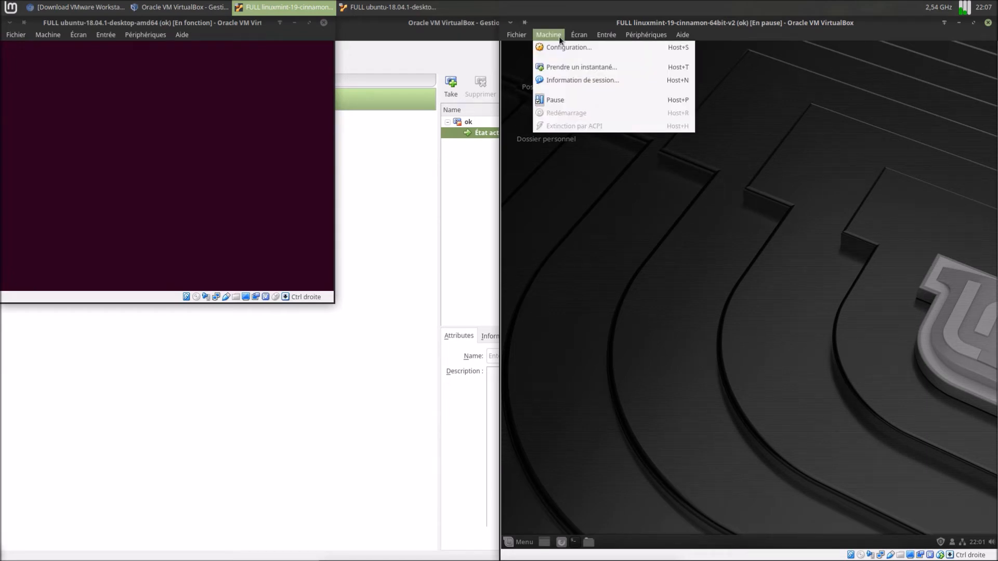
left_click(555, 100)
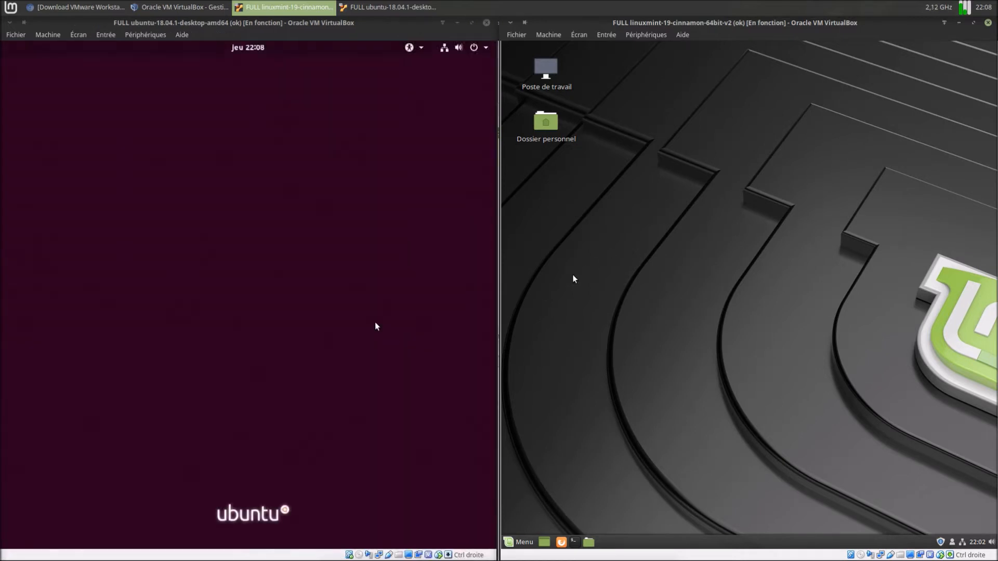
- Log in to the Ubuntu virtual machine by entering the account password
left_click(196, 289)
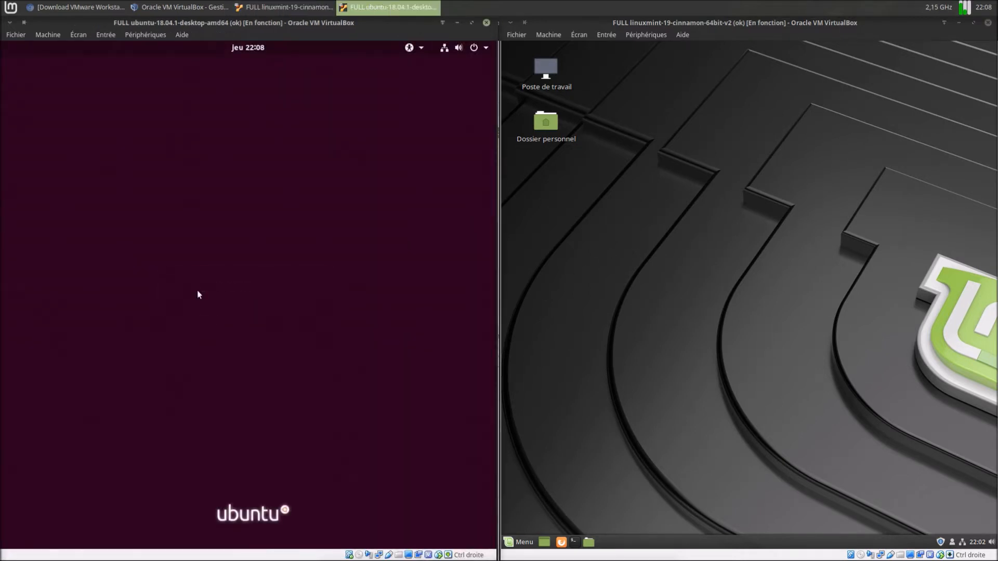
type("●●●●●●●")
key("Return")
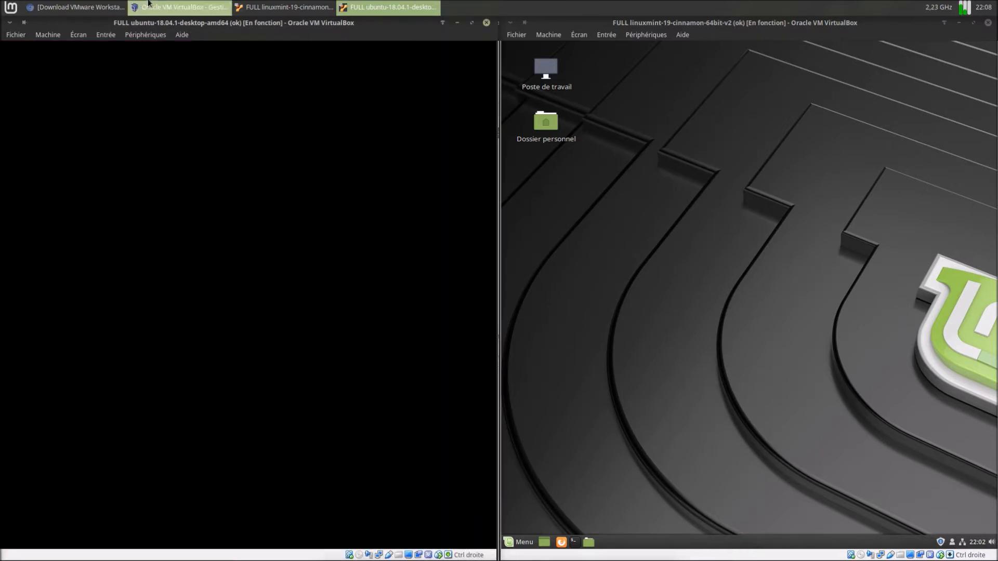
- Switch to Chromium and copy the signing-key wget command for Ubuntu 16.04 and later from section 3.1.2 of the ubuntu-fr VirtualBox wiki page
left_click(96, 11)
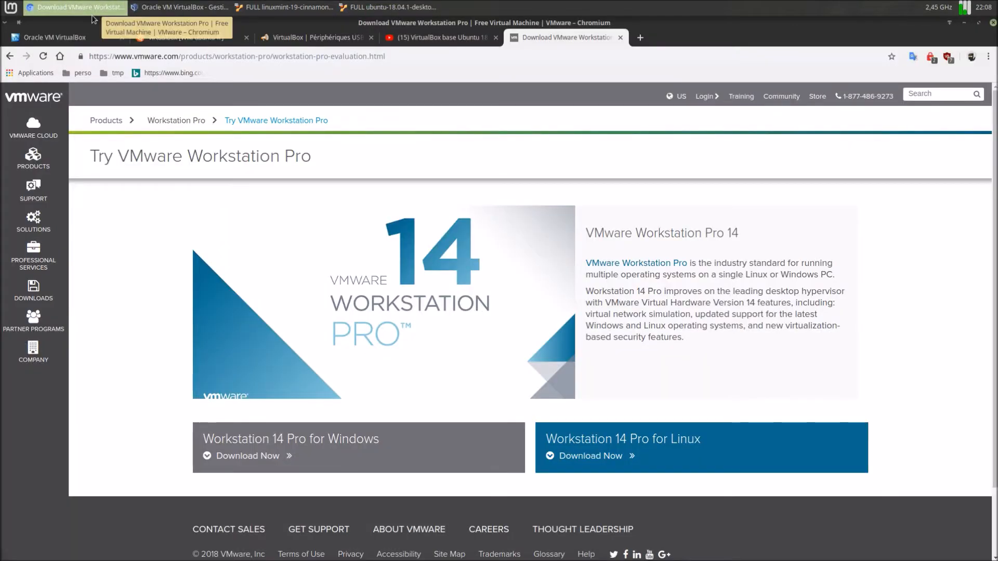
left_click(73, 40)
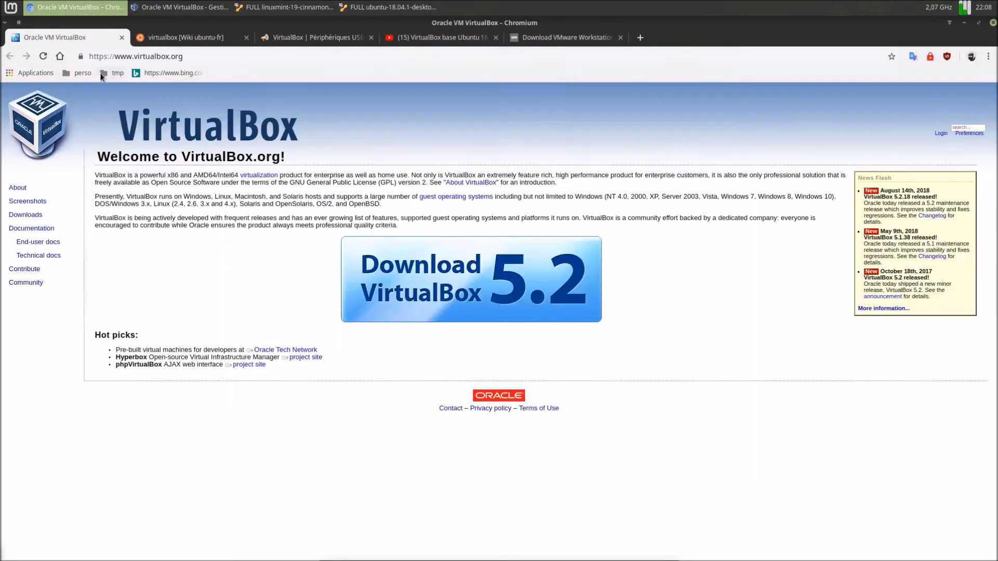
left_click(163, 40)
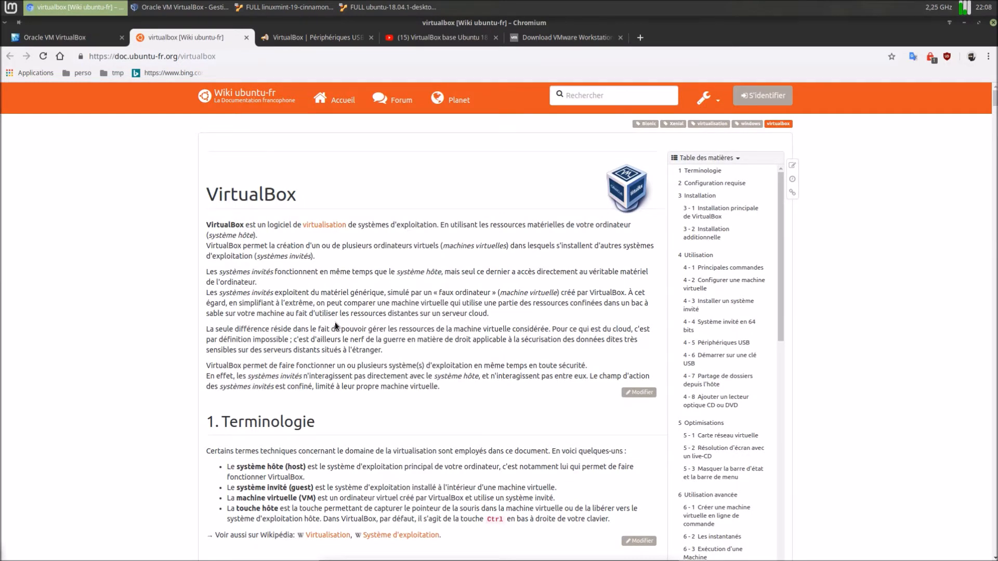
scroll(336, 325, "down", 10)
scroll(335, 322, "down", 15)
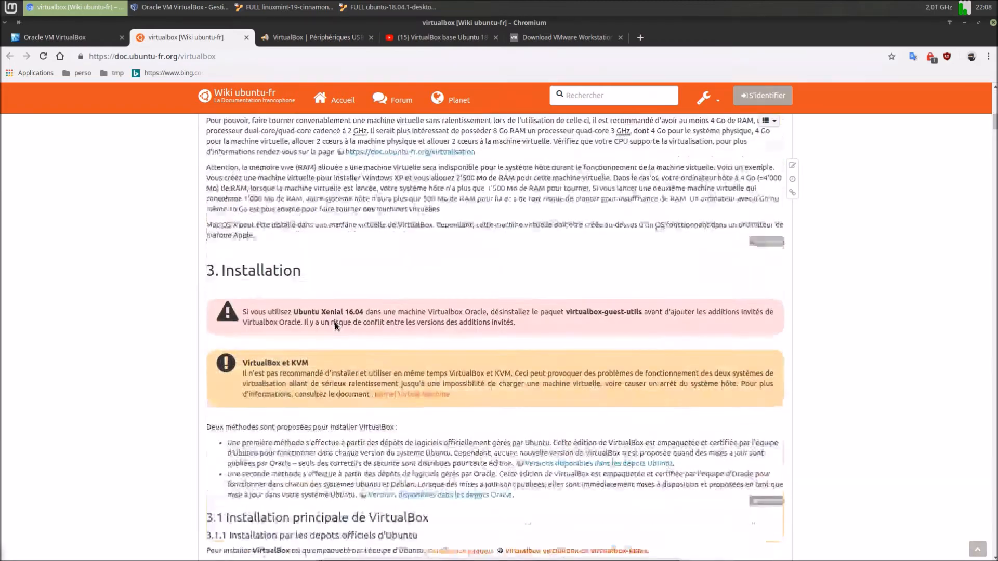
scroll(336, 323, "up", 1)
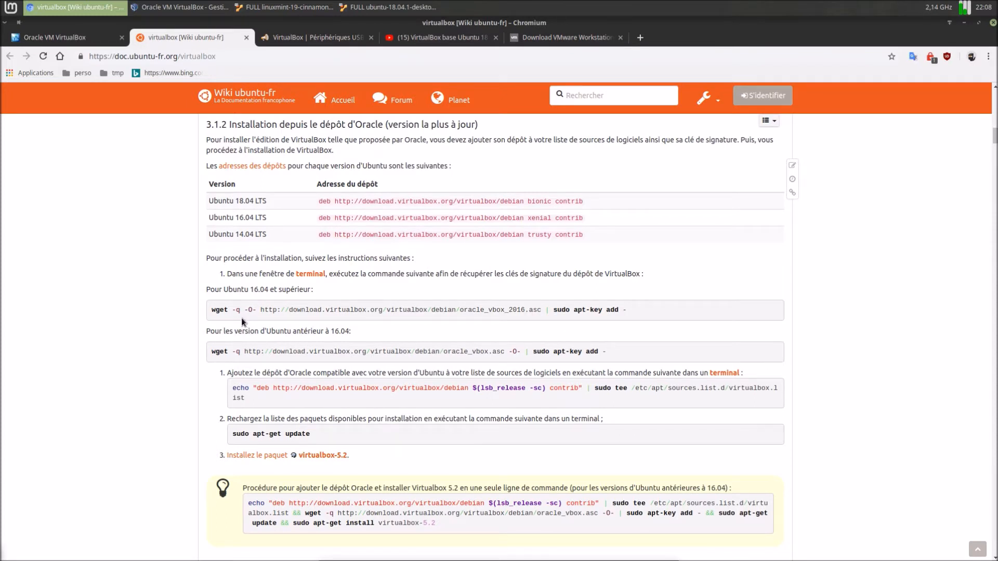
left_click_drag(214, 311, 631, 311)
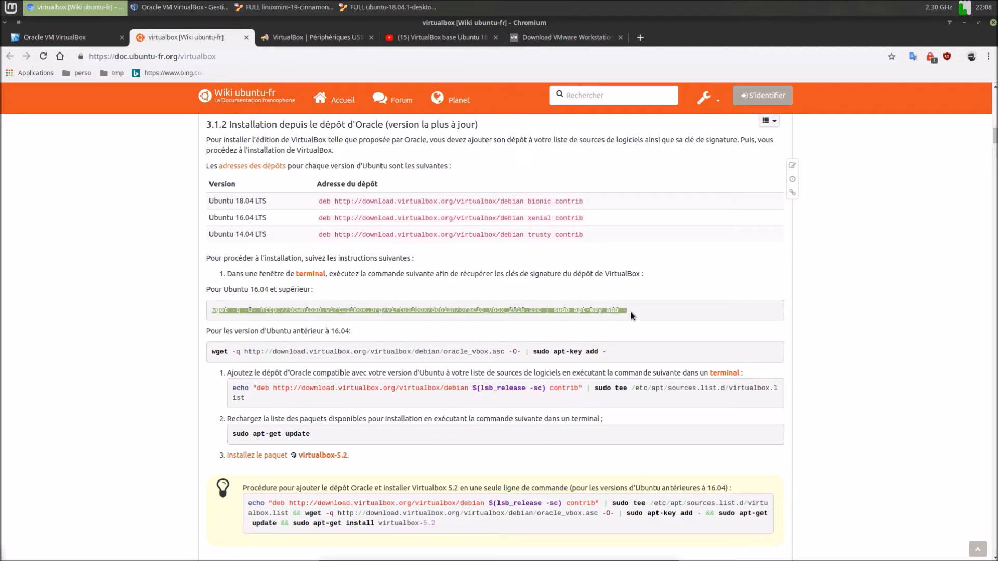
right_click(597, 314)
left_click(598, 317)
- Switch to the virtual machines and open a maximized terminal in both Ubuntu and Linux Mint
left_click(285, 7)
left_click(357, 11)
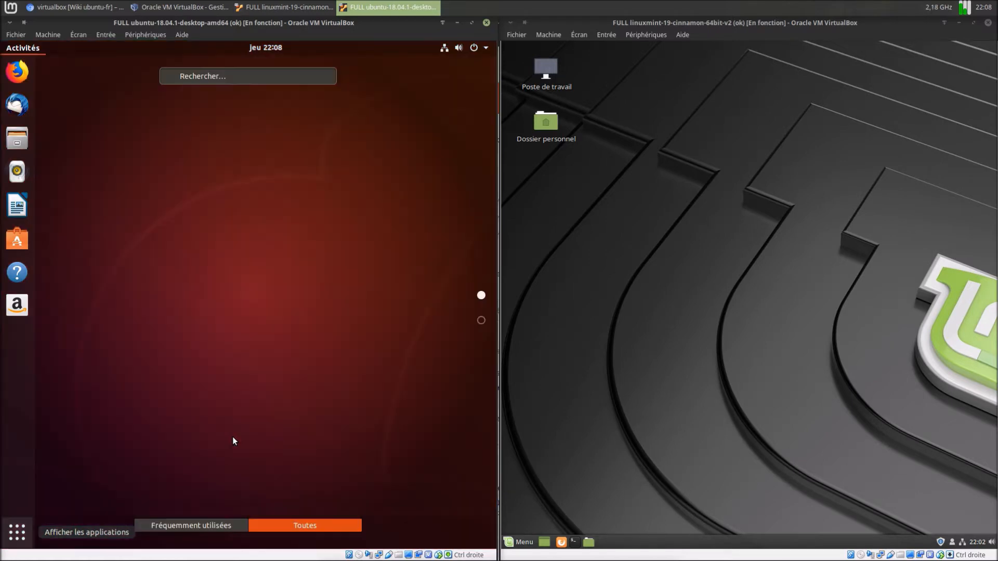
type("ter")
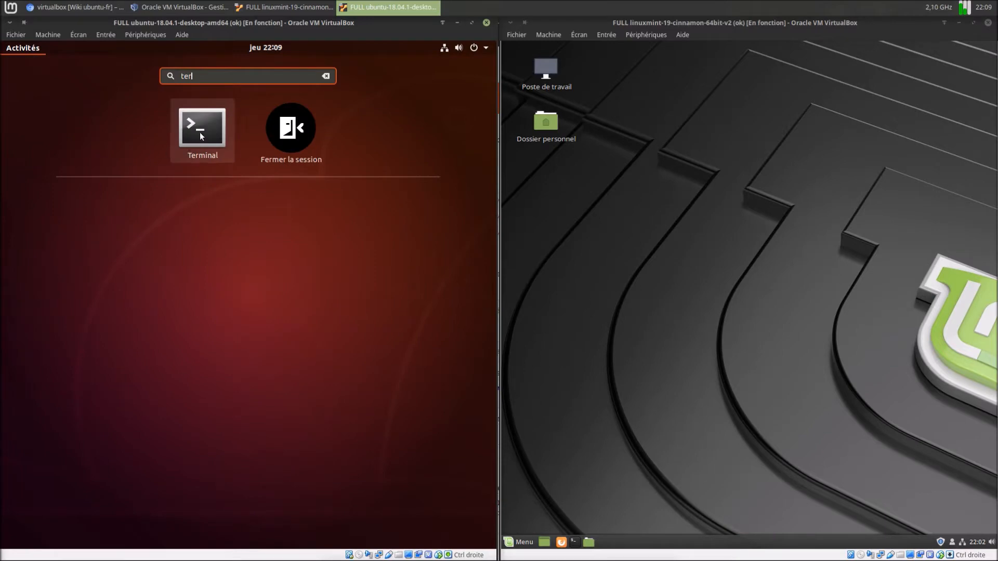
left_click(200, 132)
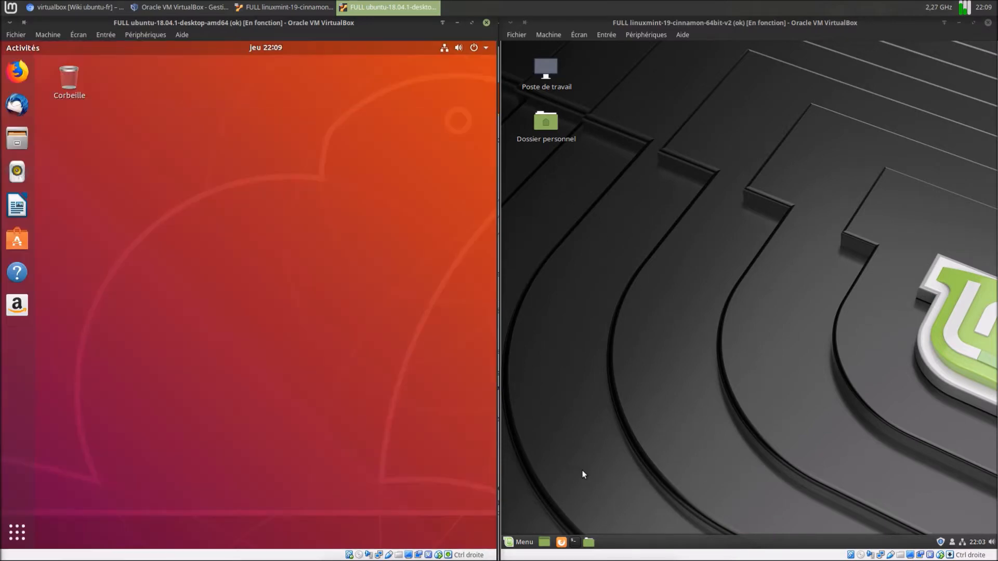
left_click(586, 509)
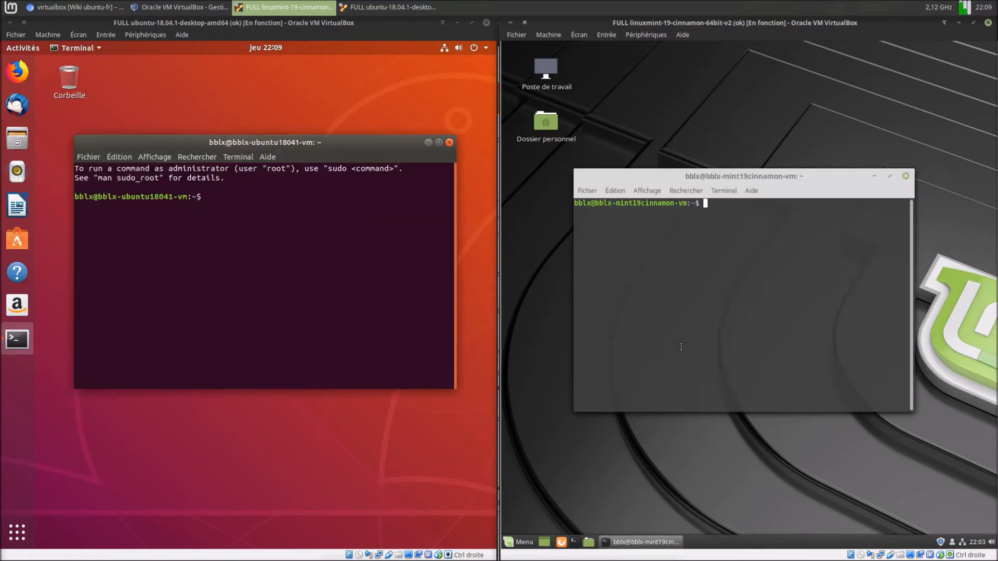
left_click(890, 178)
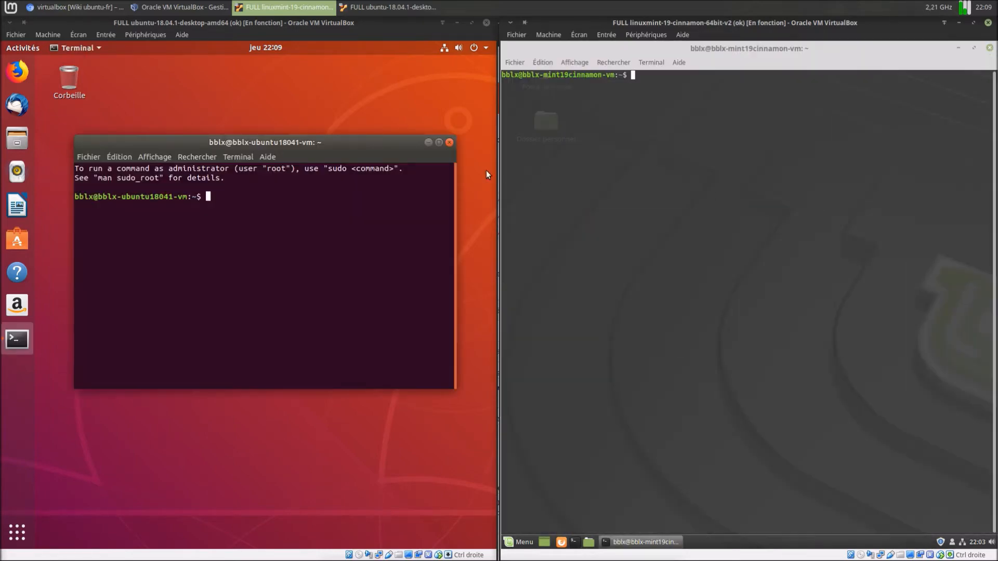
left_click(440, 142)
left_click(439, 142)
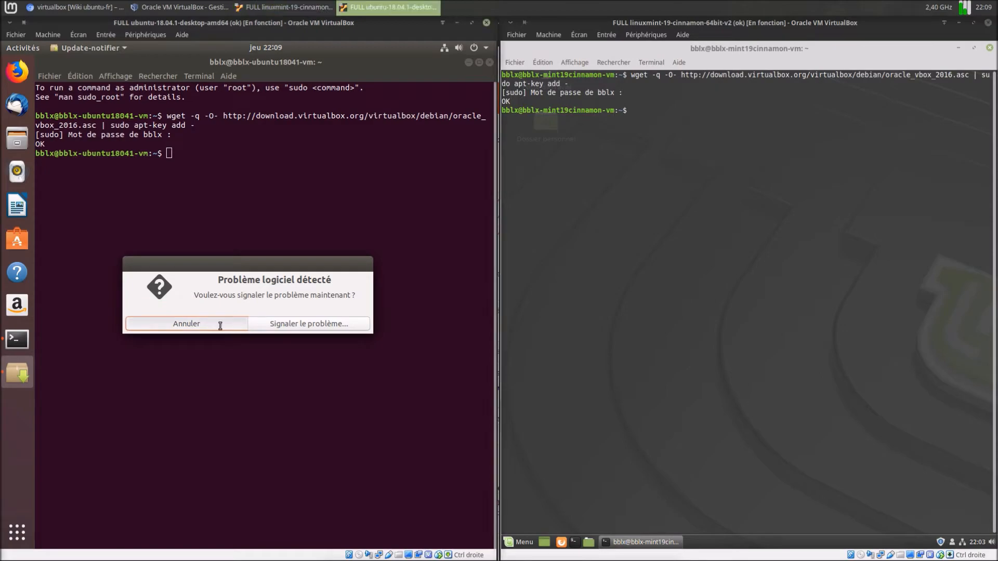
- Copy the echo command that adds the Oracle repository to virtualbox.list from the ubuntu-fr wiki page in Chromium
left_click(91, 7)
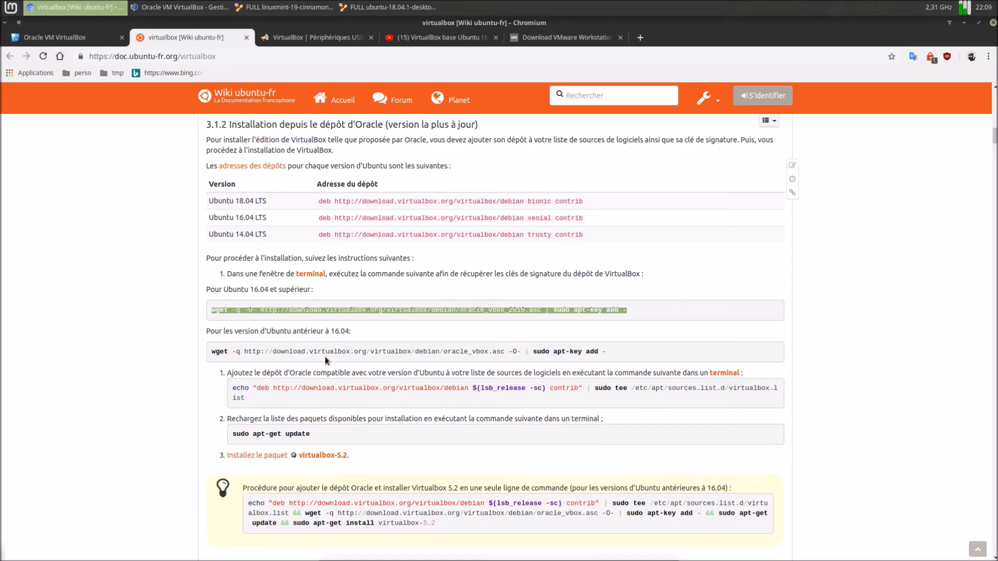
scroll(325, 356, "down", 3)
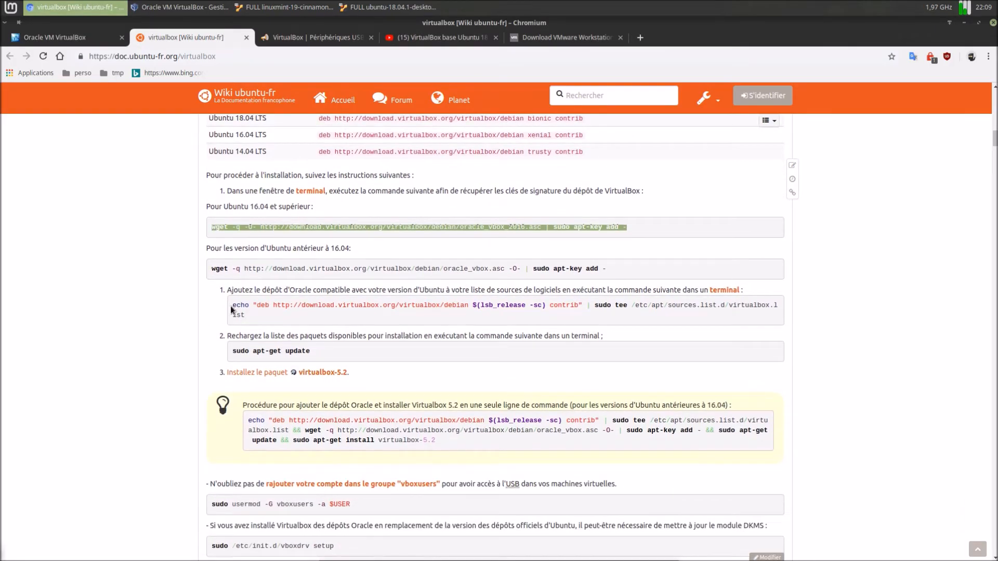
left_click_drag(234, 308, 245, 315)
key("ctrl+c")
- Paste the copied repository command into the Ubuntu virtual machine's terminal and run it
left_click(285, 7)
left_click(348, 10)
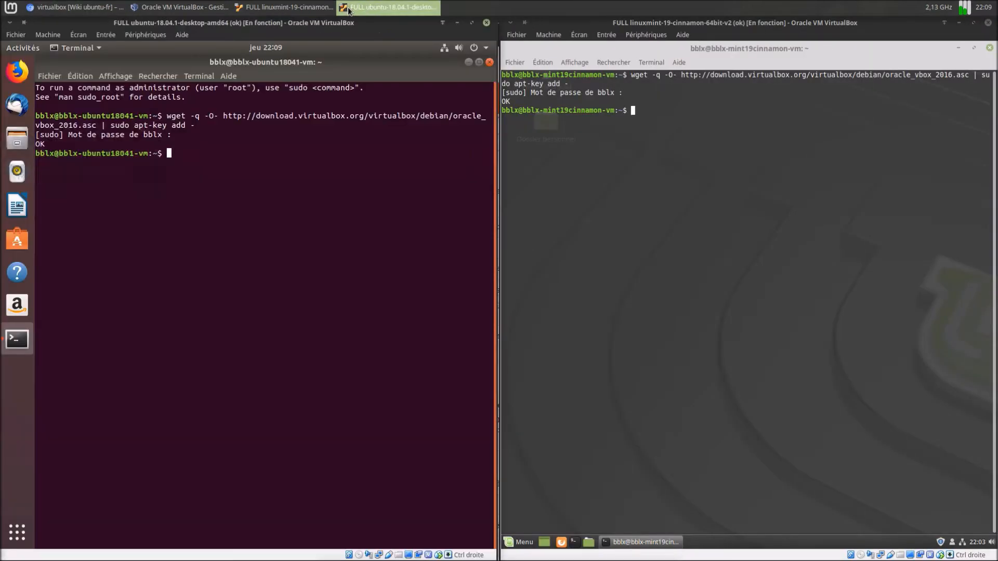
right_click(194, 231)
left_click(207, 262)
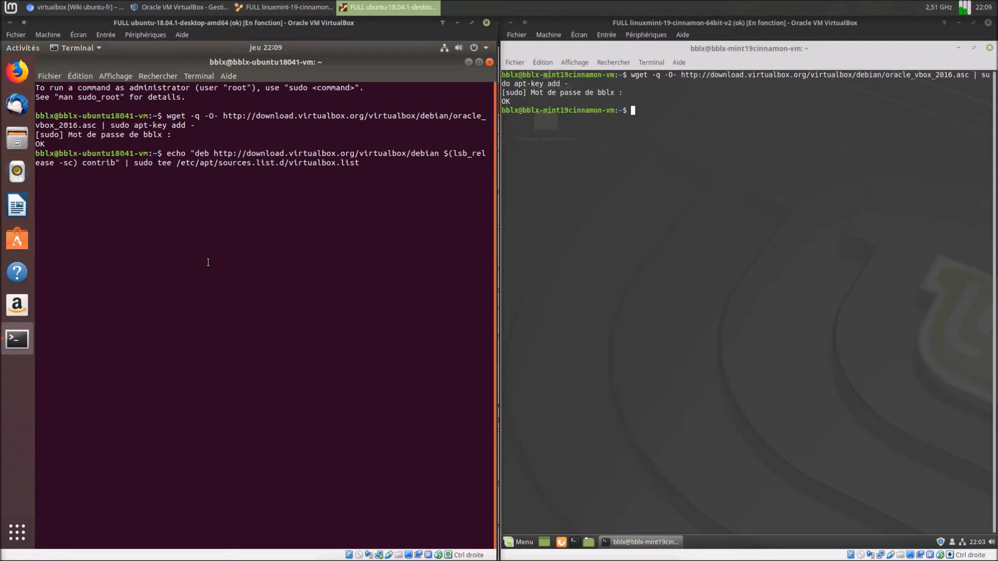
key("Return")
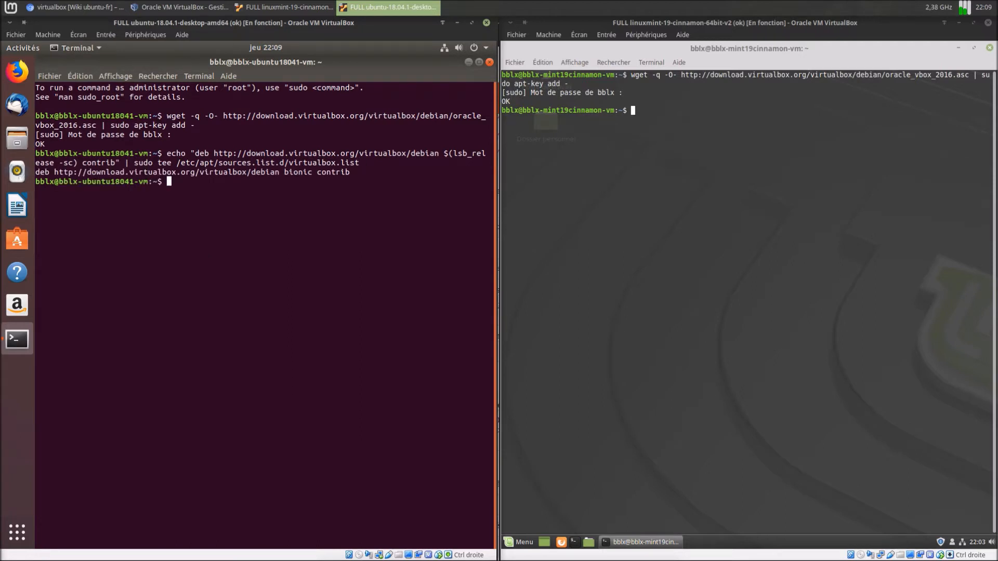
- Paste the same repository command into the Linux Mint terminal without running it
left_click(585, 211)
right_click(585, 211)
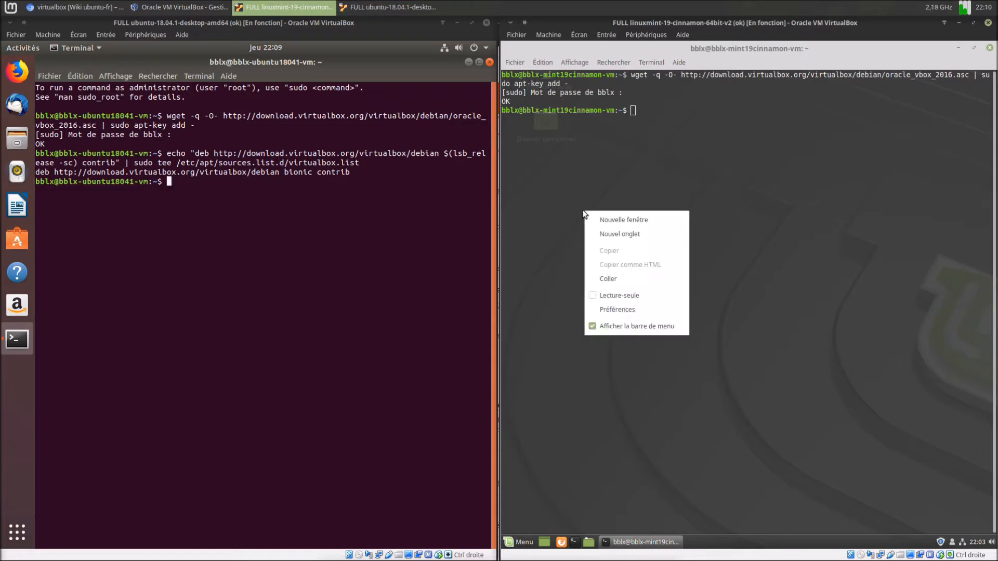
left_click(602, 279)
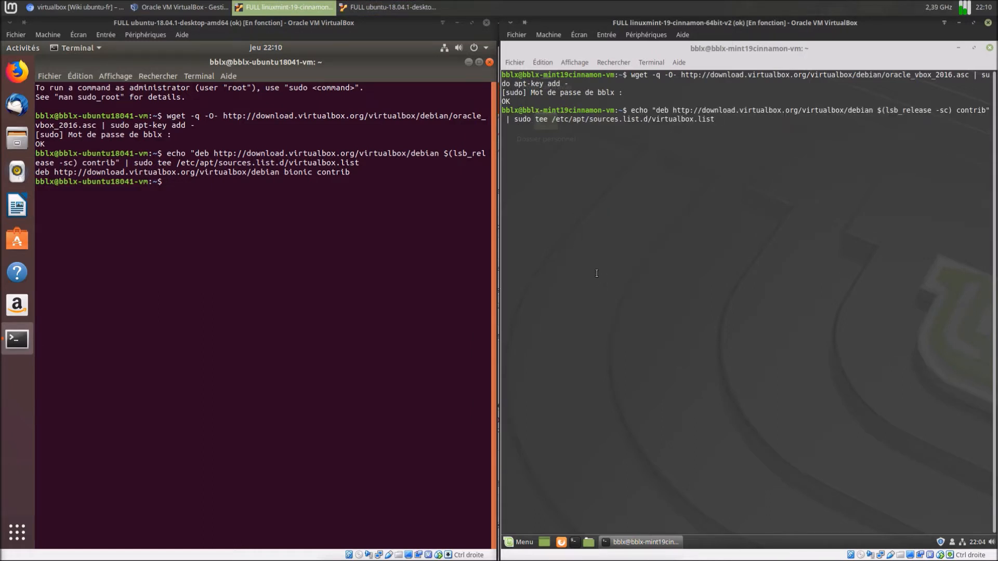
- Replace $(lsb_release -sc) with bionic in the Linux Mint repository command and run it
key("Left")
key("Left")
key("Left")
key("Left")
key("Left")
key("Left")
key("Left")
key("Left")
key("Left")
key("Left")
key("Left")
key("Left")
key("Left")
key("Left")
key("Left")
key("Left")
key("Left")
key("Left")
key("Left")
key("Left")
key("Left")
key("Left")
key("Left")
key("Left")
key("Left")
key("Left")
key("Left")
key("Left")
key("Left")
key("Left")
key("Left")
key("Left")
key("Left")
key("Left")
key("Left")
key("Left")
key("Left")
key("Left")
key("Left")
key("Left")
key("Right")
key("Right")
key("Right")
key("Right")
key("Right")
key("Right")
key("Left")
key("Left")
key("Left")
key("Right")
key("Right")
key("Right")
key("Left")
key("BackSpace")
key("BackSpace")
key("BackSpace")
key("BackSpace")
key("BackSpace")
key("BackSpace")
key("BackSpace")
key("BackSpace")
key("BackSpace")
key("BackSpace")
key("BackSpace")
key("BackSpace")
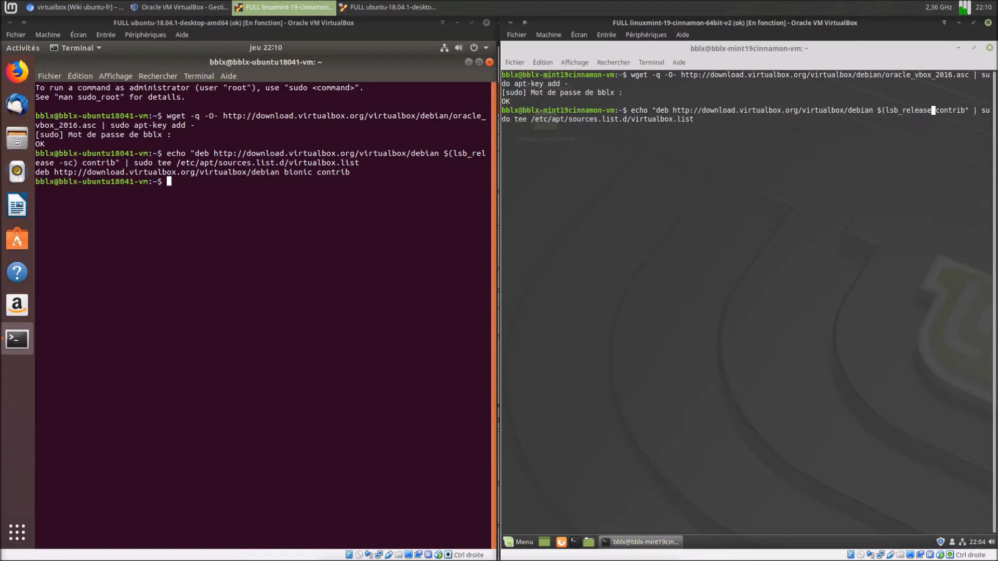
key("BackSpace")
key("BackSpace")
key("BackSpace")
key("BackSpace")
key("BackSpace")
key("BackSpace")
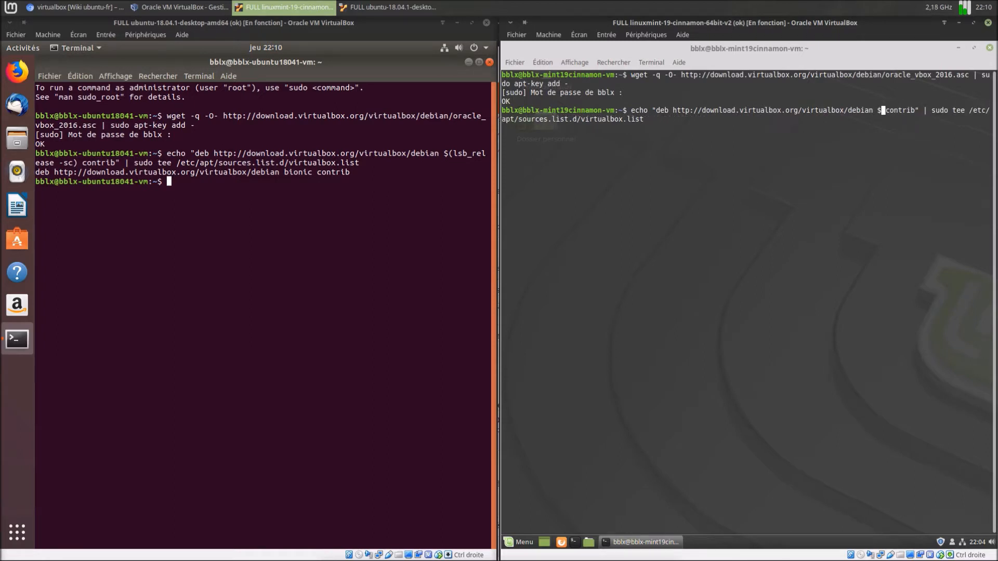
type("bionic")
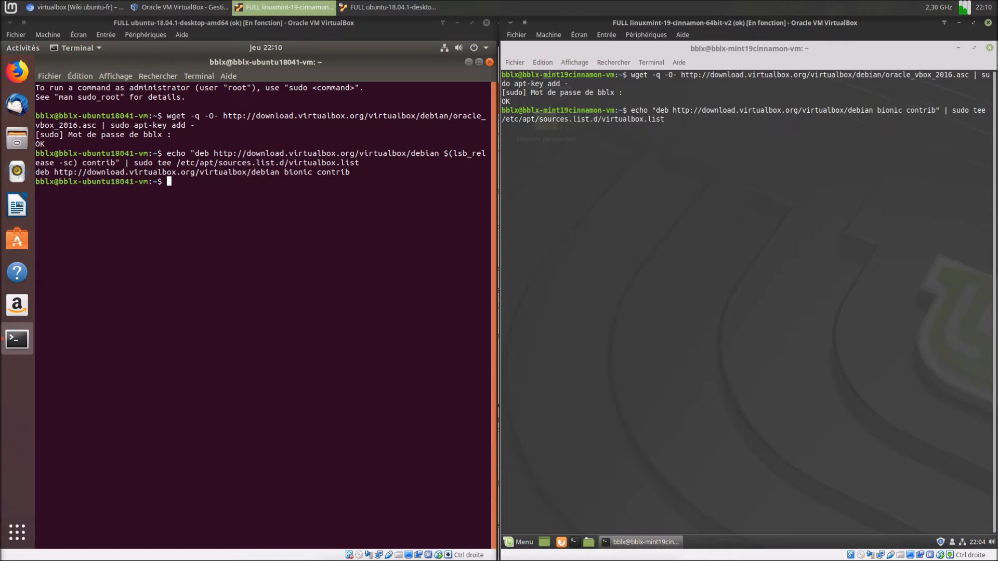
key("Return")
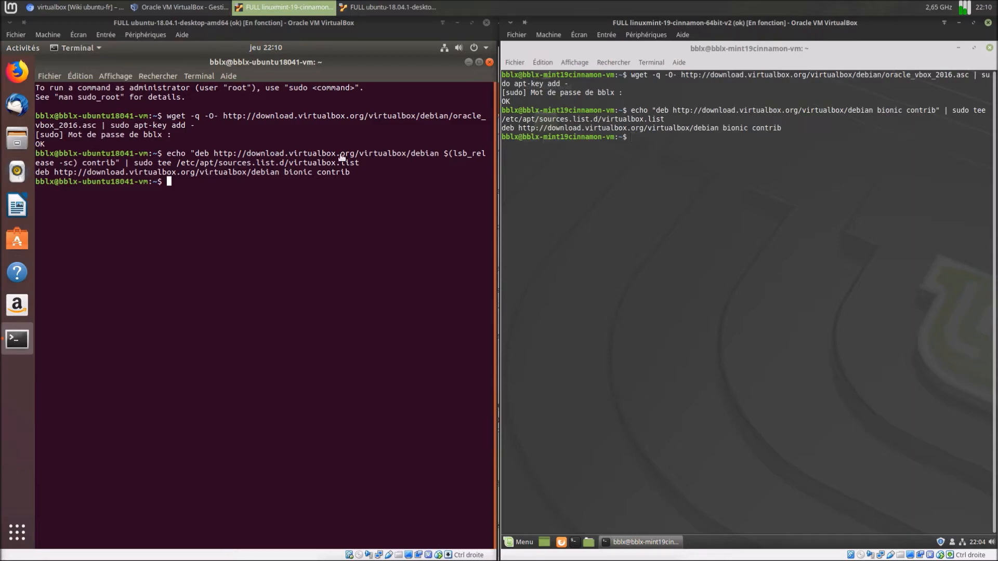
- Check the wiki's package list update instruction in Chromium, and run sudo apt update in the Ubuntu virtual machine's terminal
left_click(63, 8)
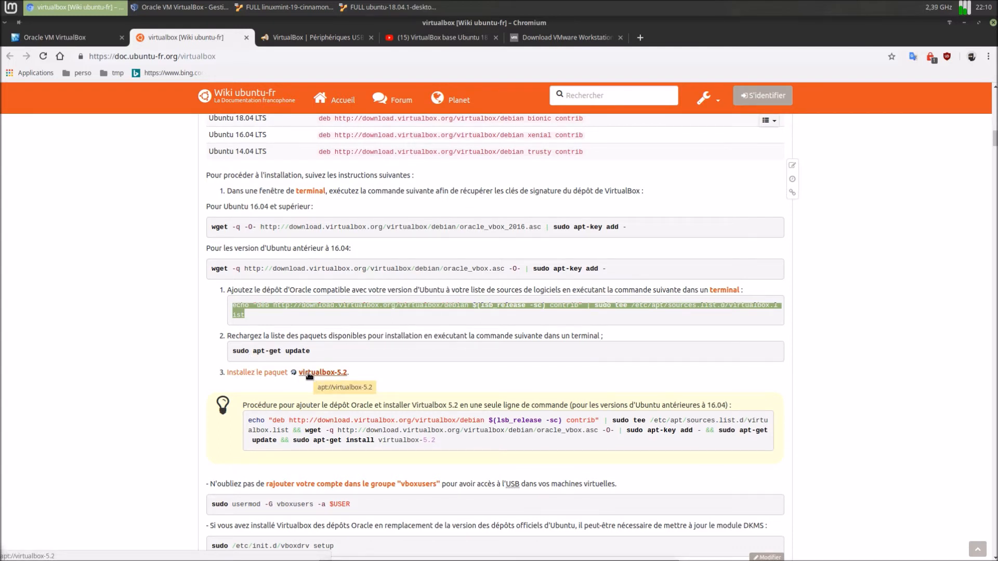
left_click(286, 7)
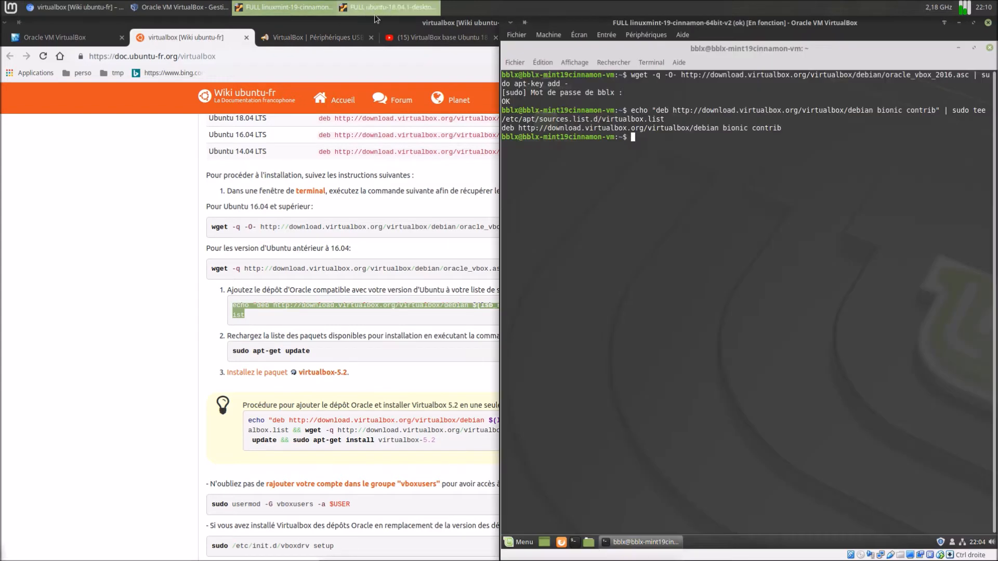
left_click(375, 14)
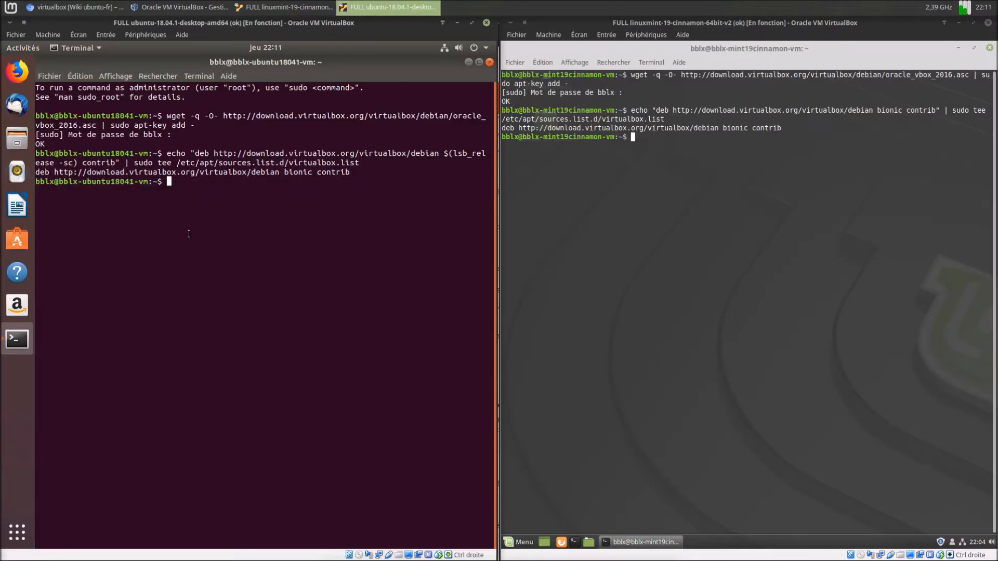
type("sudo apt update")
key("Return")
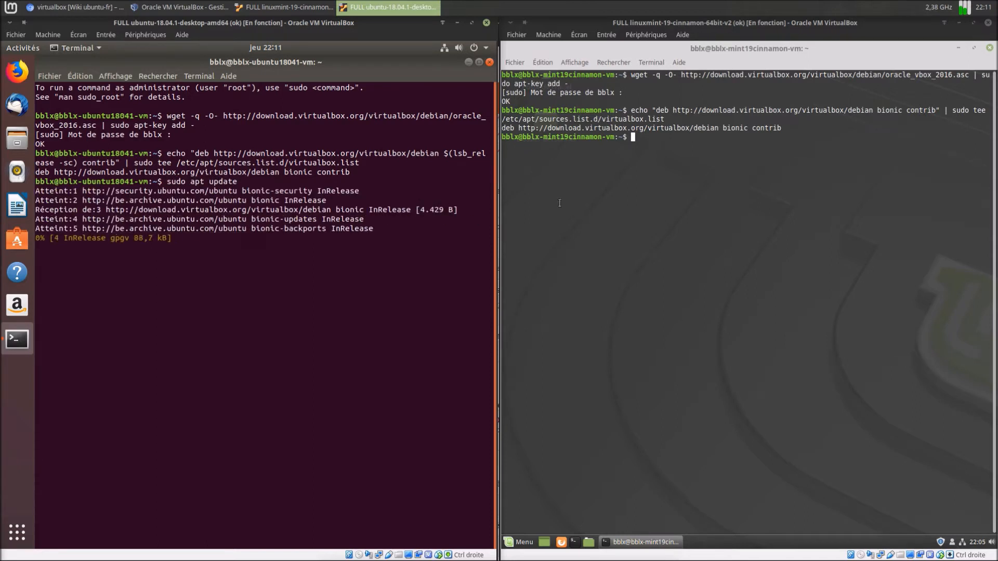
- Run sudo apt update in the Linux Mint virtual machine's terminal
left_click(633, 208)
type("sudf")
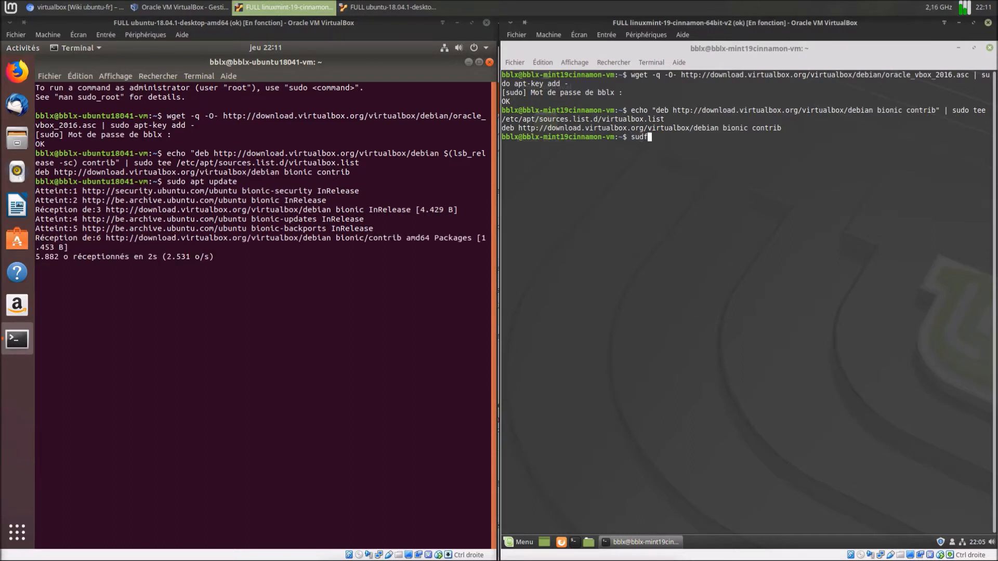
key("BackSpace")
type("o apt update")
key("Return")
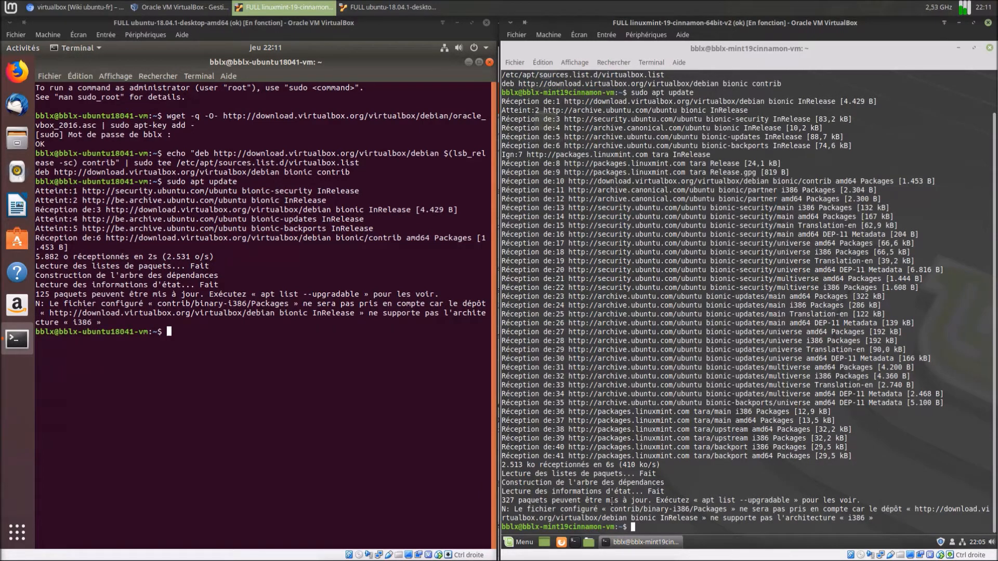
- Review the commands in the description of the YouTube video "VirtualBox base Ubuntu 18.04 | Erreur update : résolution" in Chromium
left_click(72, 9)
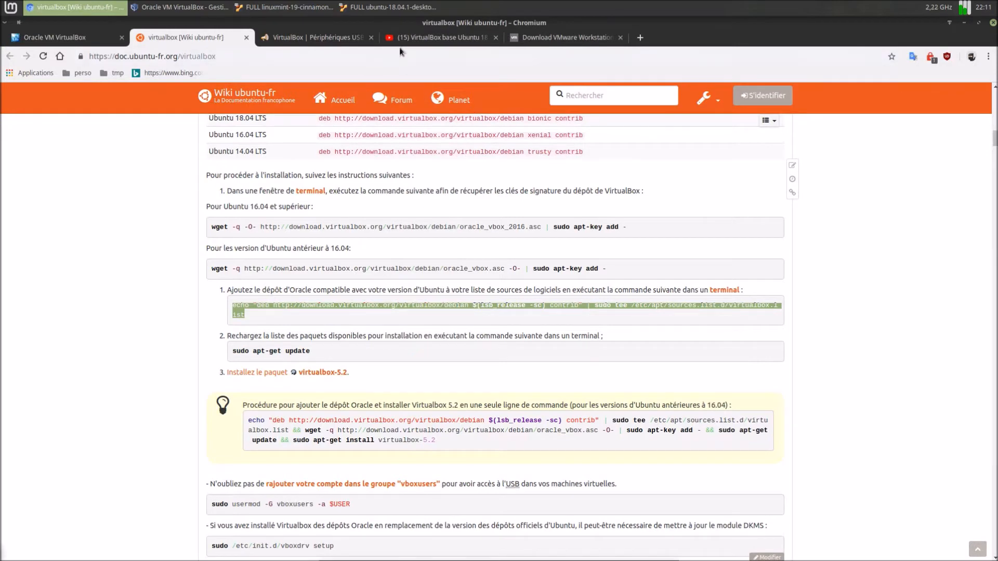
left_click(423, 41)
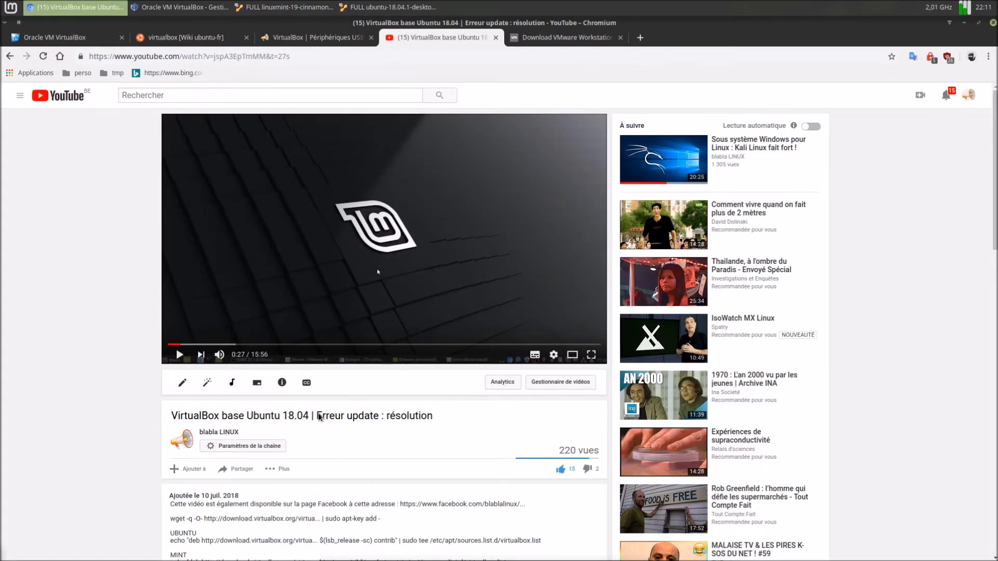
scroll(330, 420, "down", 3)
scroll(330, 419, "down", 3)
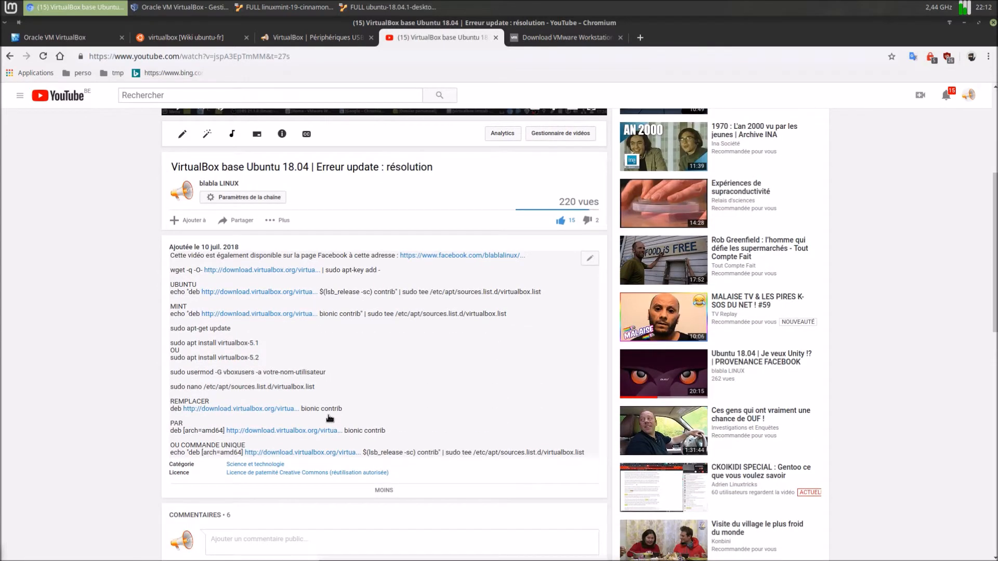
scroll(335, 405, "up", 5)
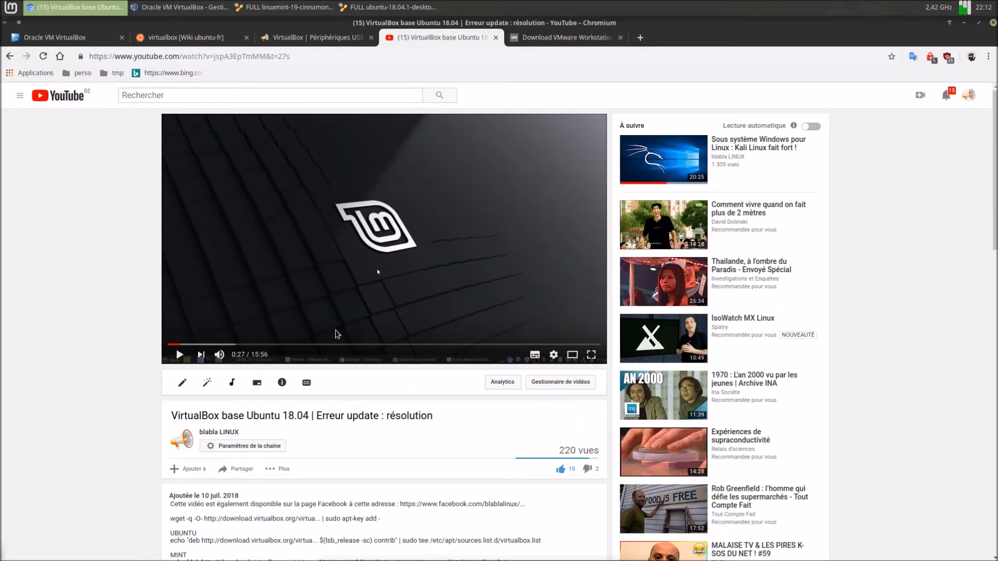
- Paste sudo nano /etc/apt/sources.list.d/virtualbox.list into the Ubuntu virtual machine's terminal and run it
left_click(259, 8)
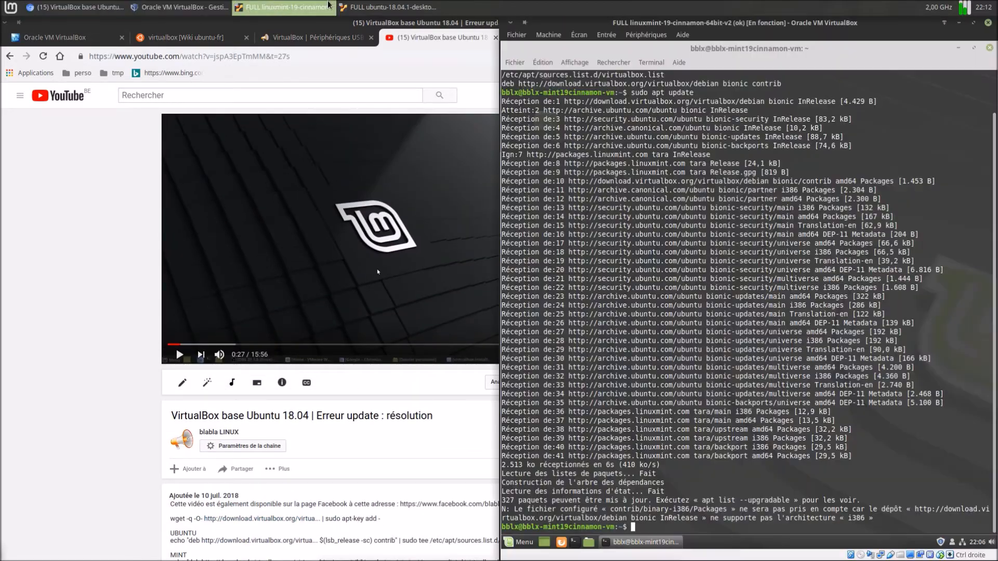
left_click(366, 9)
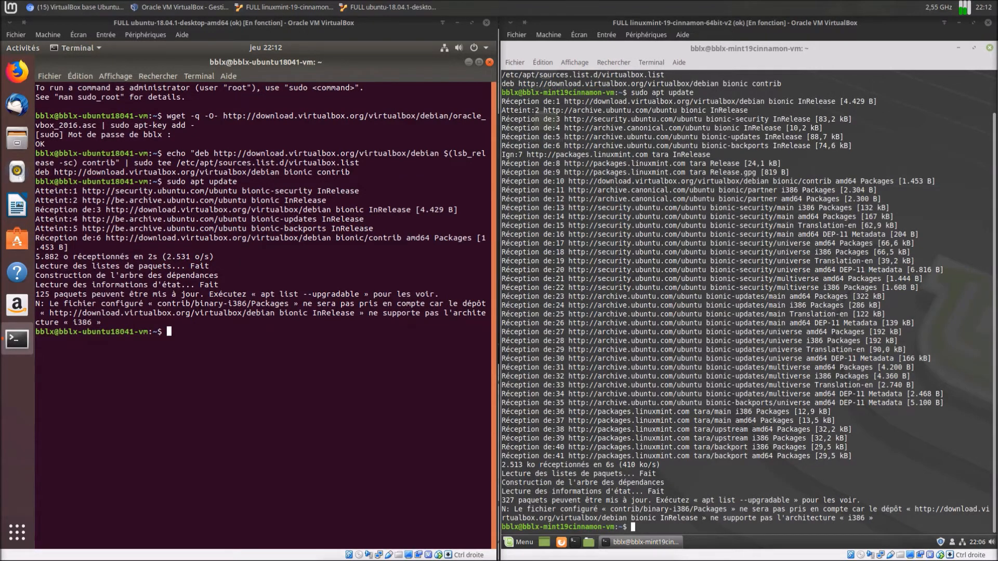
right_click(184, 395)
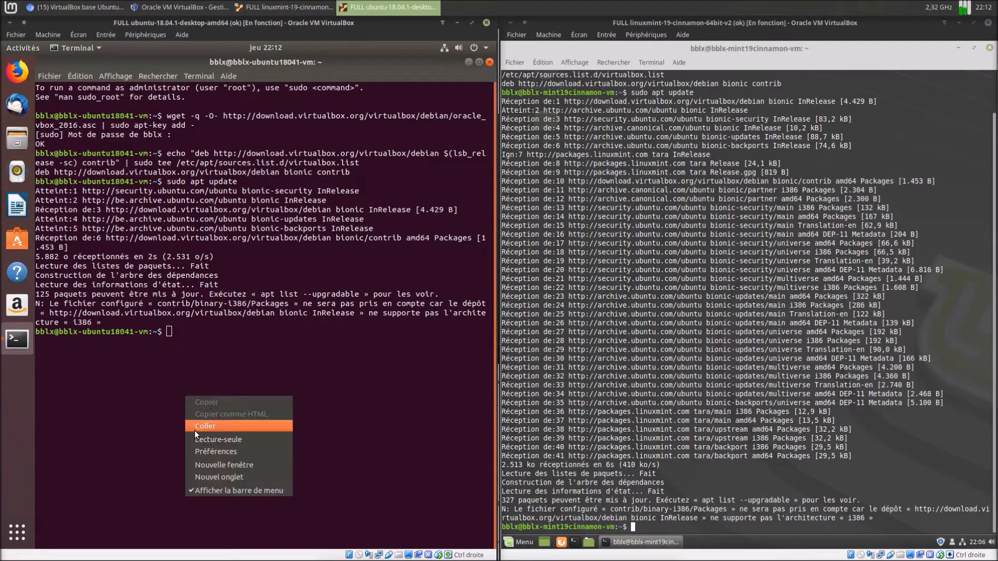
left_click(194, 430)
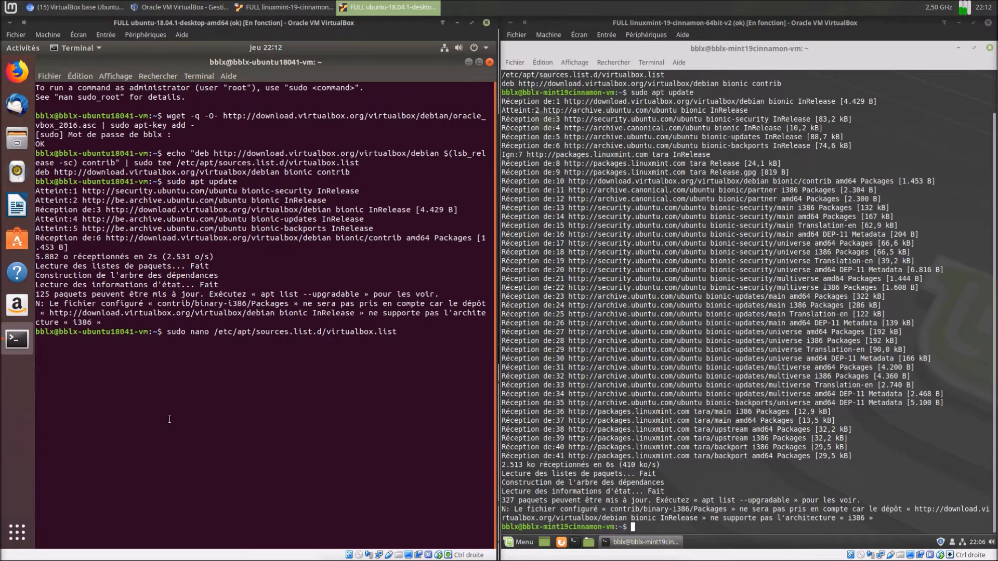
key("Return")
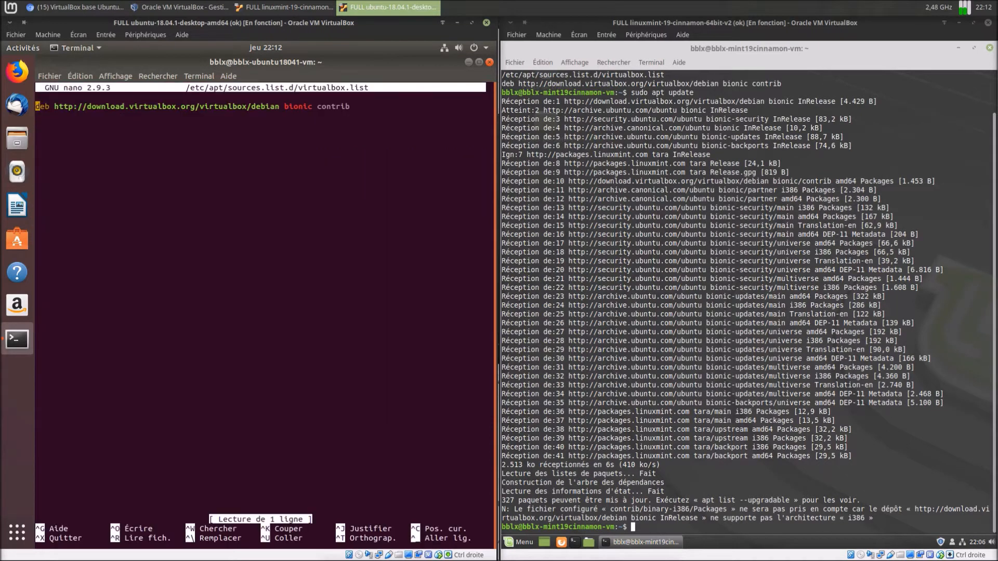
- Paste the same sudo nano command for virtualbox.list into the Linux Mint terminal and run it
left_click(764, 522)
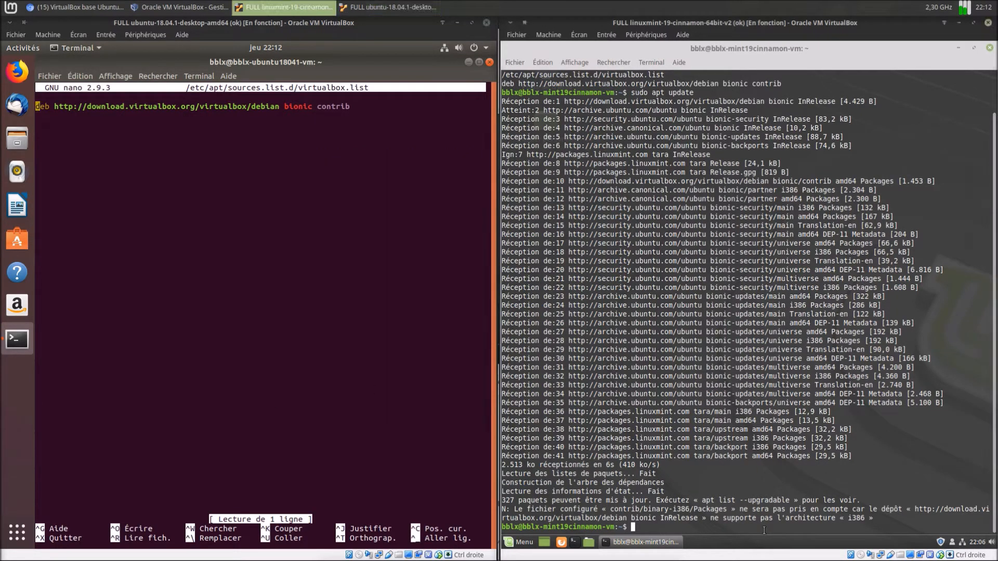
right_click(766, 519)
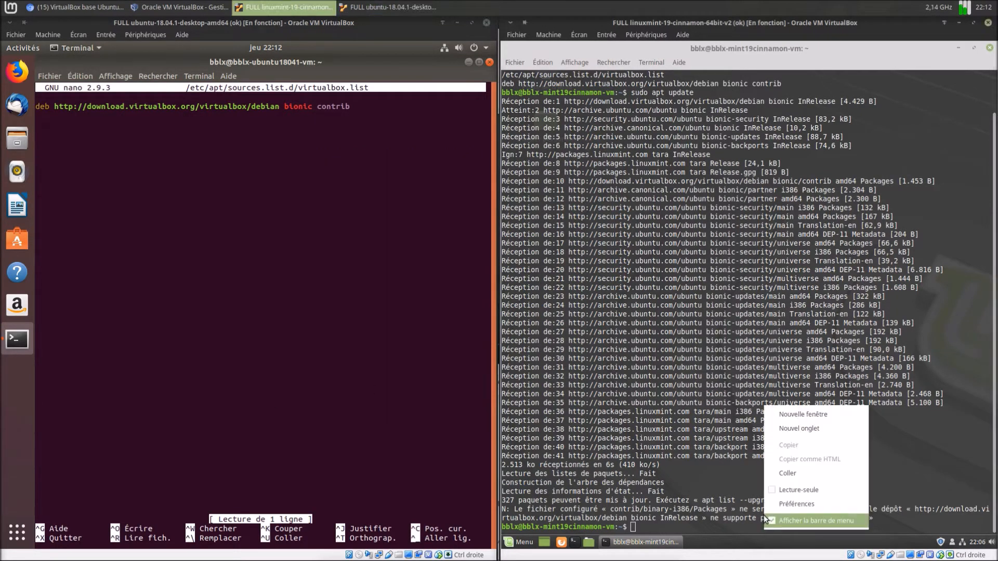
left_click(778, 472)
key("Return")
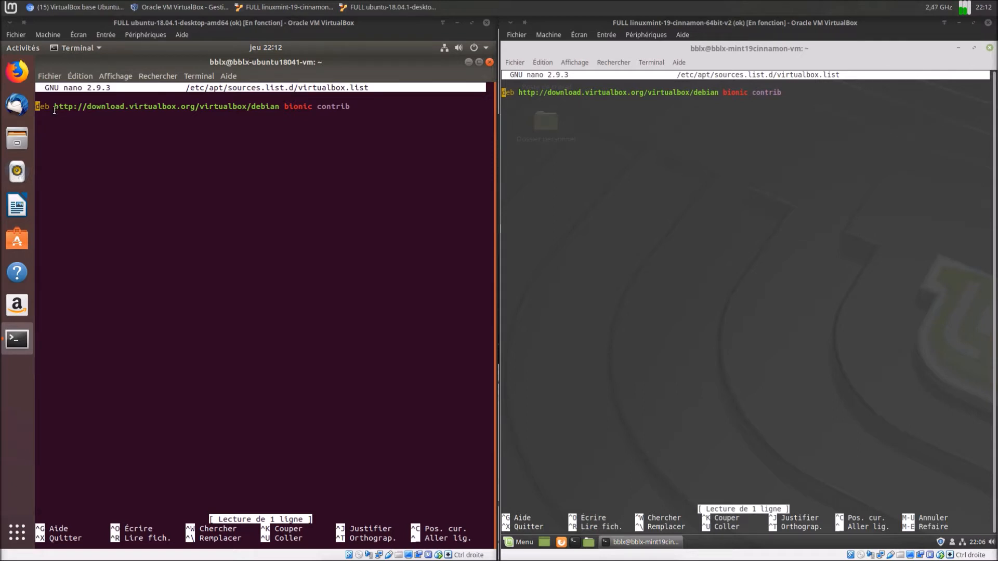
- Insert [arch=amd64] between deb and the repository URL in Ubuntu's virtualbox.list, separated by a space on each side
left_click(96, 170)
key("Right")
key("Right")
key("Right")
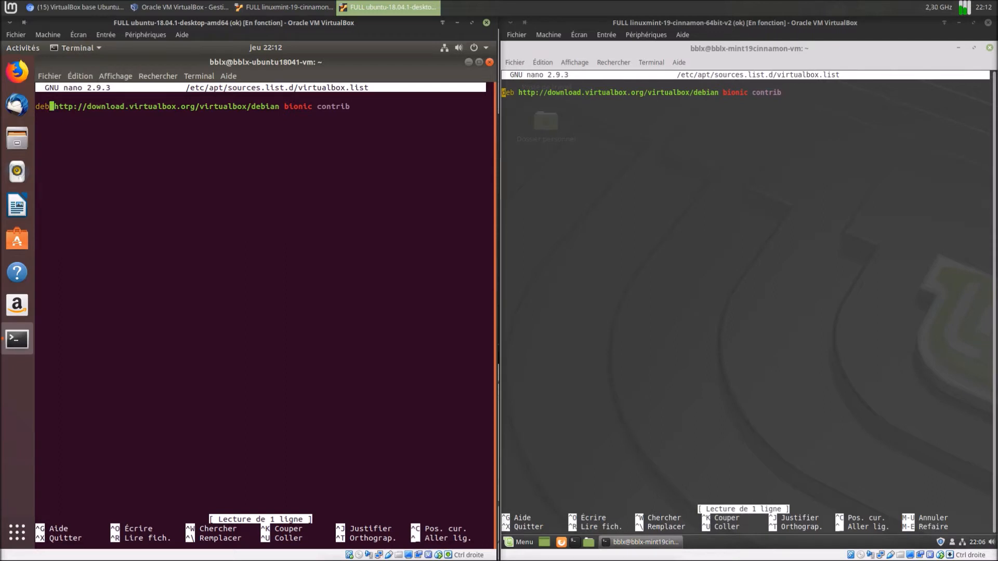
type("[")
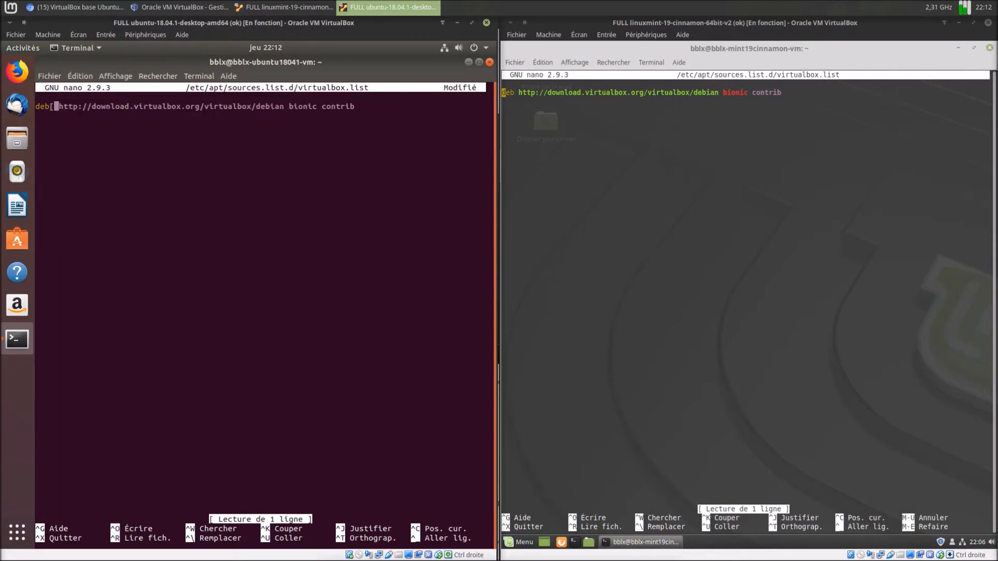
type("arch=")
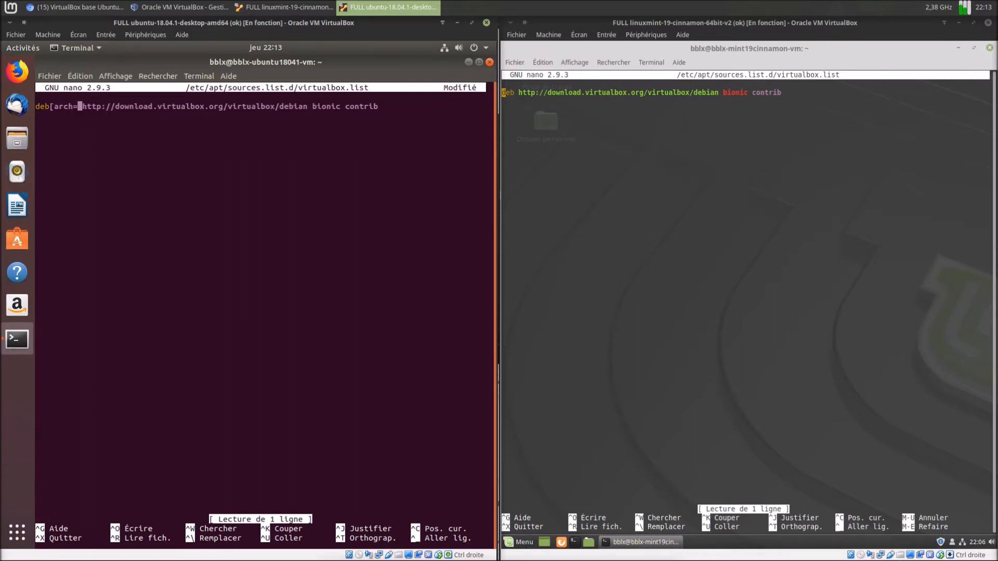
type("am")
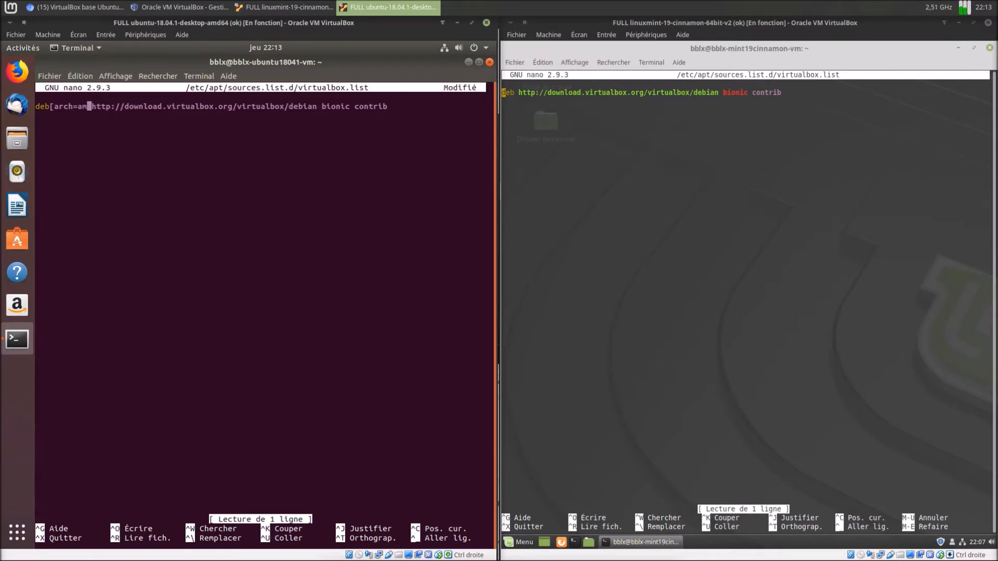
type("d64]")
key("Left")
key("Left")
key("Left")
key("Left")
key("Left")
key("Left")
key("Left")
key("Left")
key("Left")
key("Left")
key("Left")
key("Left")
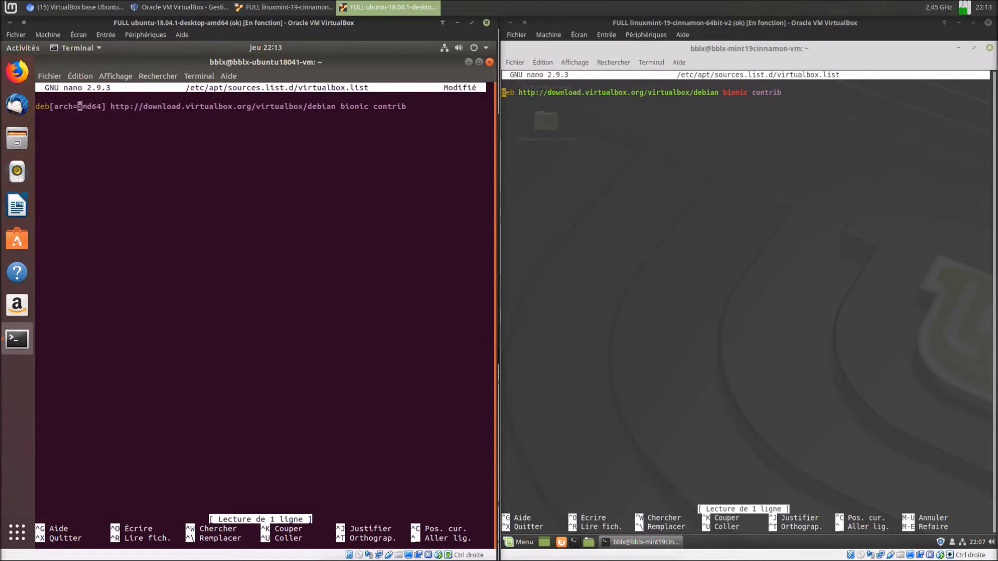
key("Right")
key("Right")
key("Right")
key("Right")
key("Right")
key("Right")
key("Right")
key("Right")
key("Right")
key("Right")
key("Right")
key("Right")
key("Right")
key("Right")
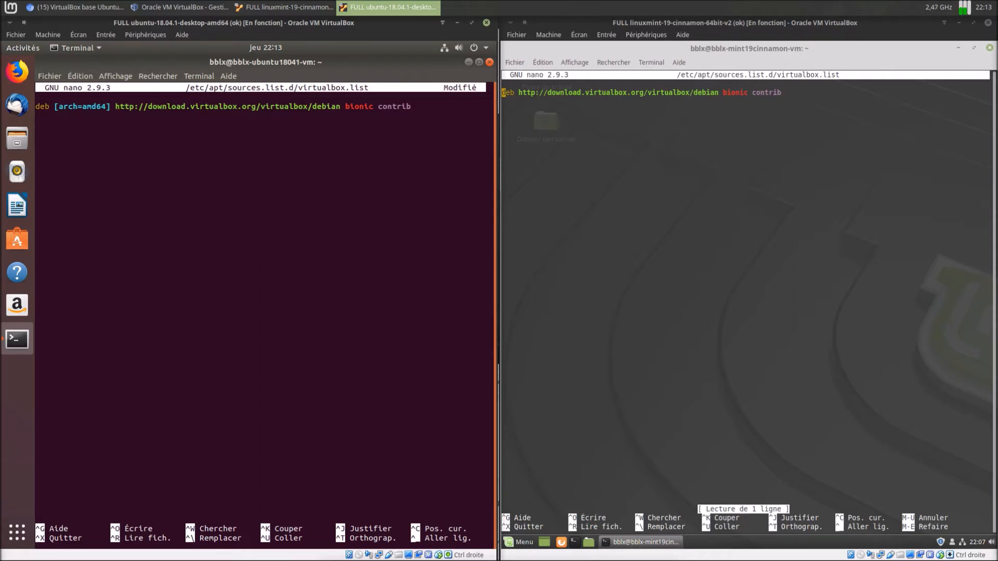
- Save Ubuntu's modified virtualbox.list under the same file name and exit nano
key("ctrl+x")
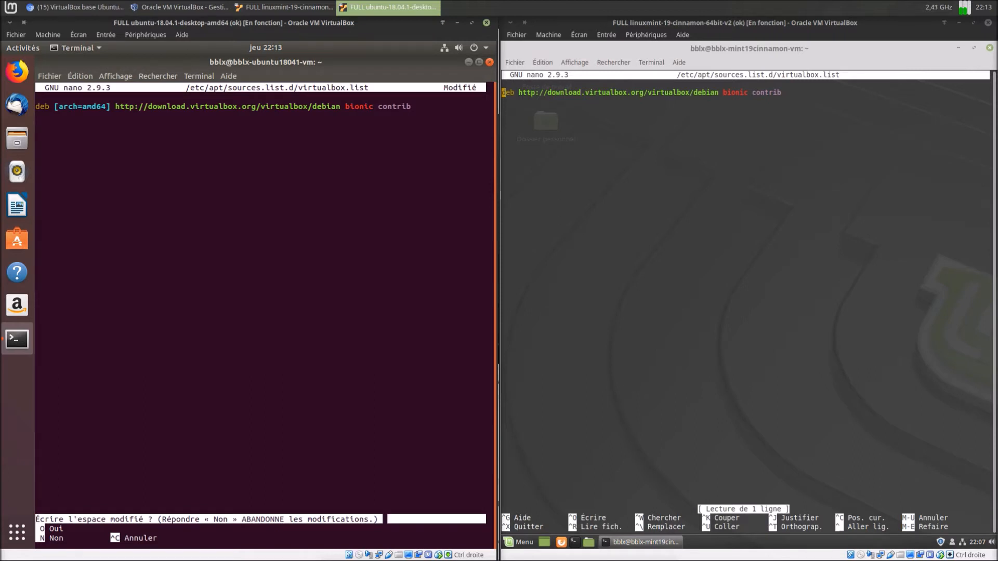
key("o")
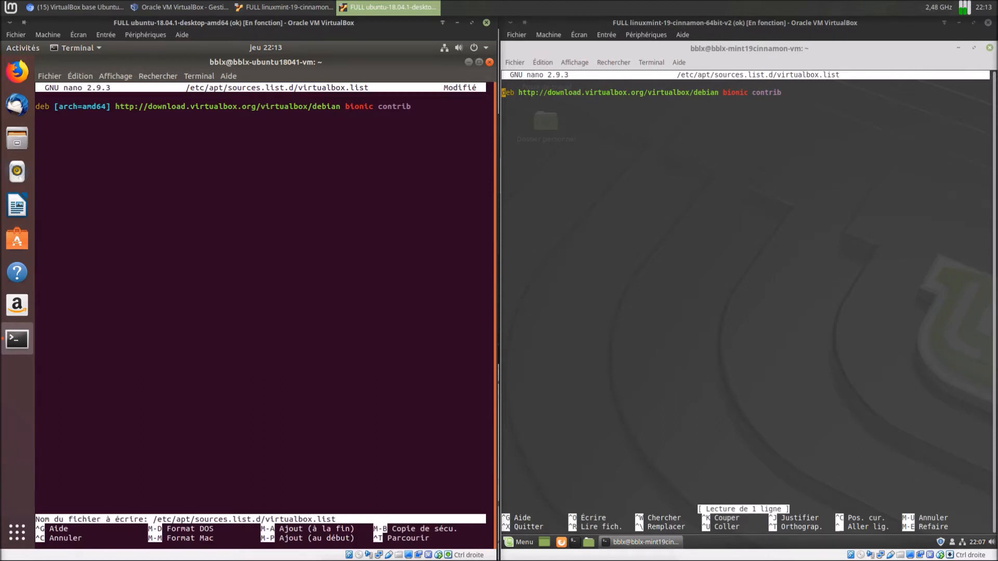
key("Return")
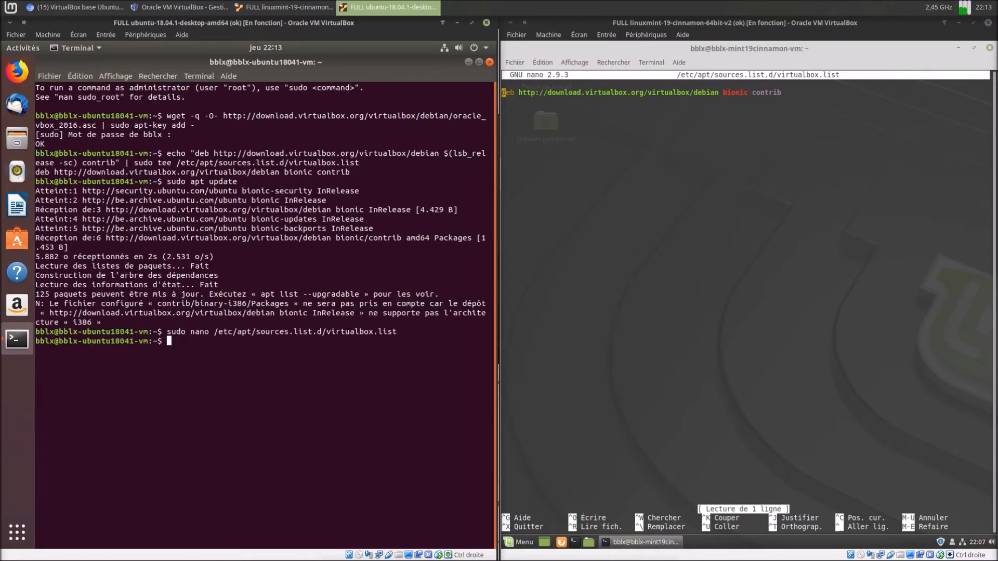
- Insert [arch=amd64] between deb and the repository URL in Linux Mint's virtualbox.list, keeping spaces around it
left_click(579, 143)
key("Right")
key("Right")
key("Right")
key("Right")
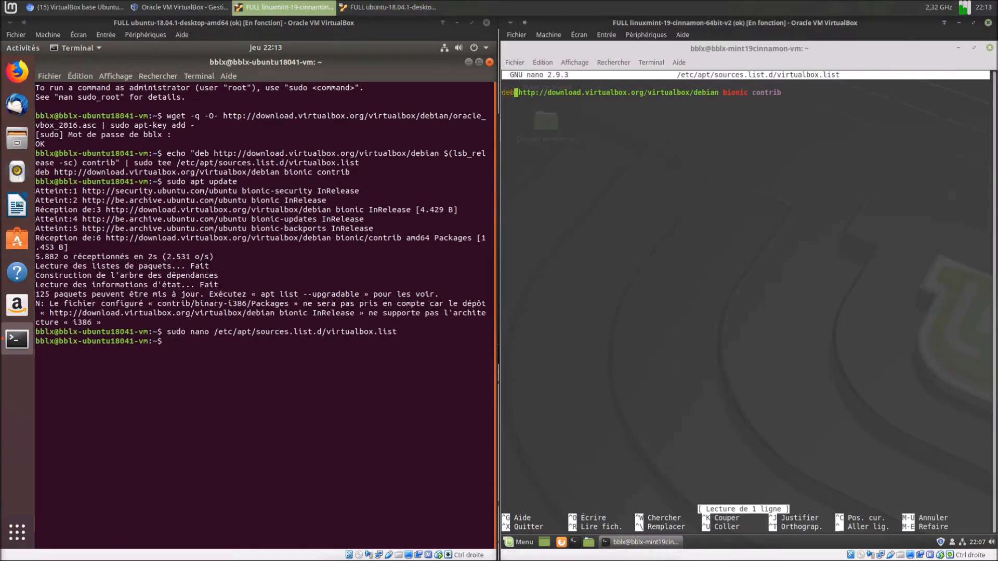
type("[arch")
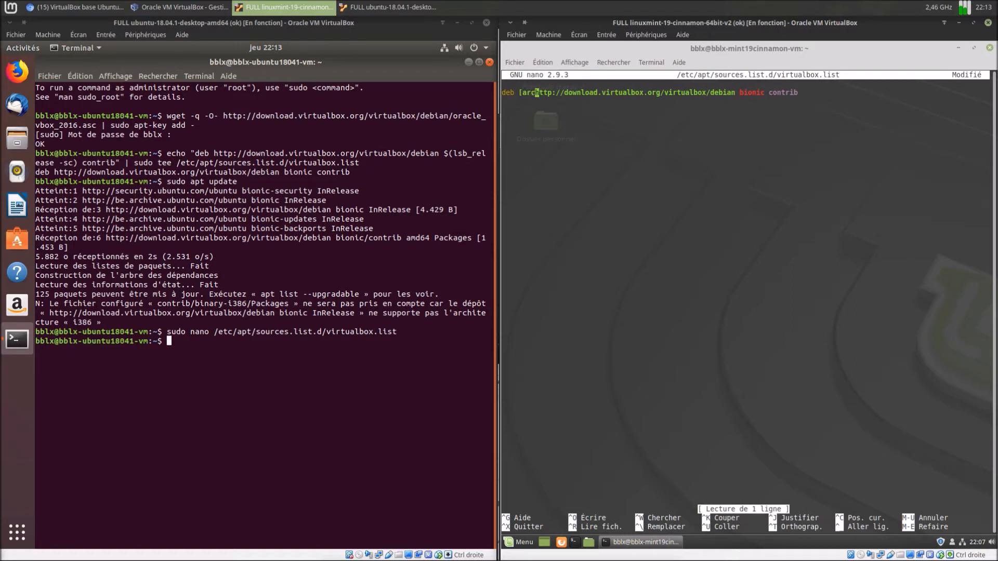
type("=")
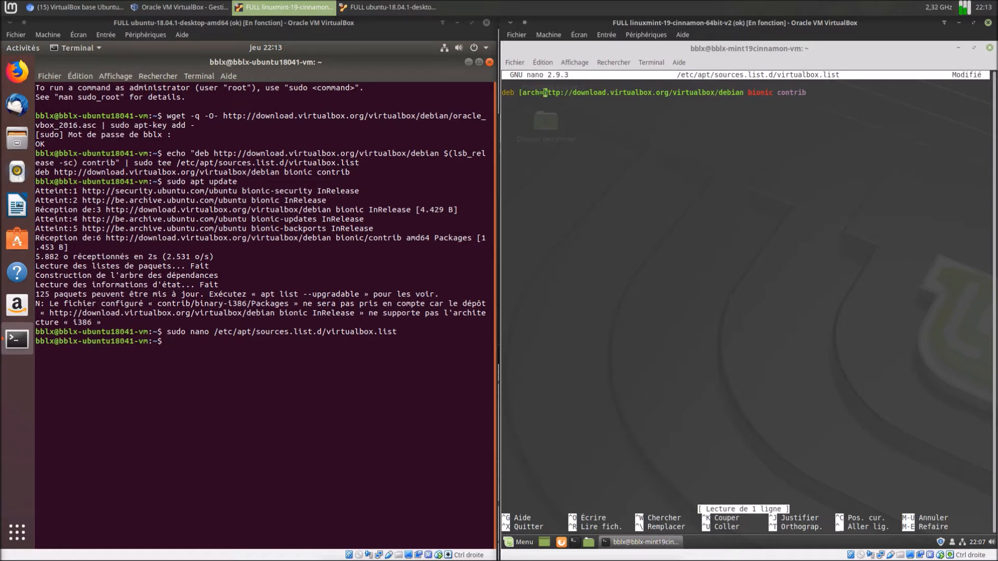
type("amd6")
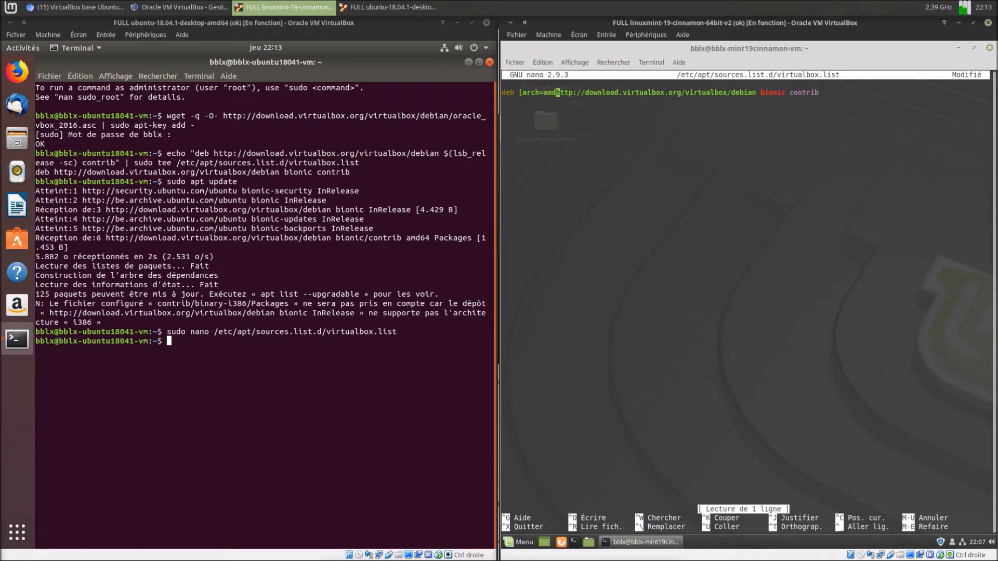
type("4")
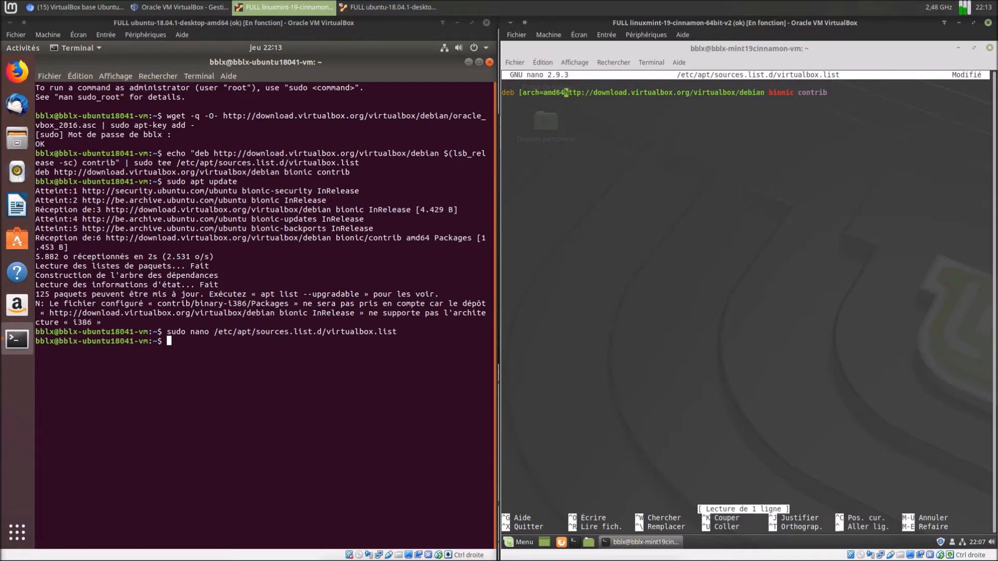
type("]")
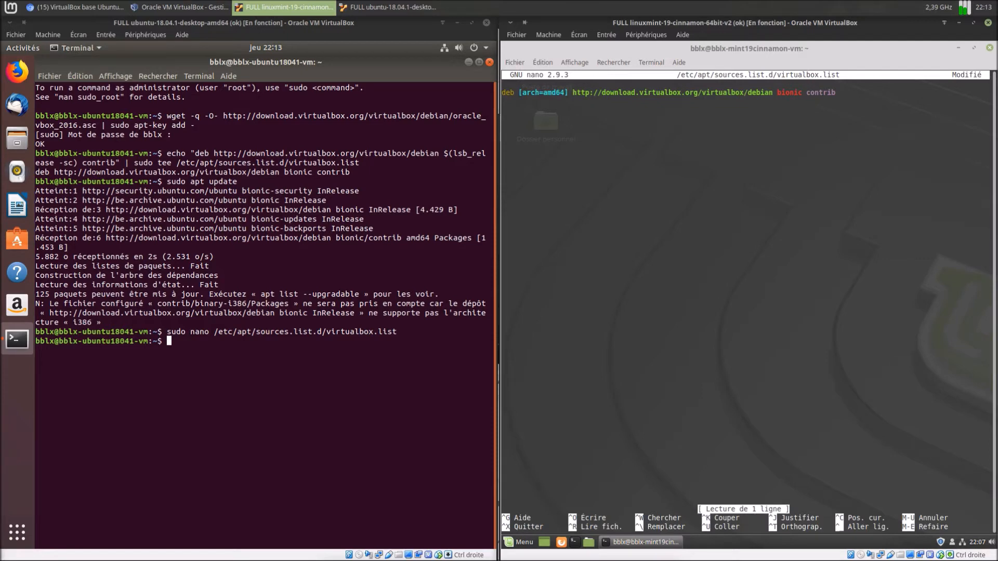
- Save Linux Mint's modified virtualbox.list under the same file name and exit nano
key("ctrl+x")
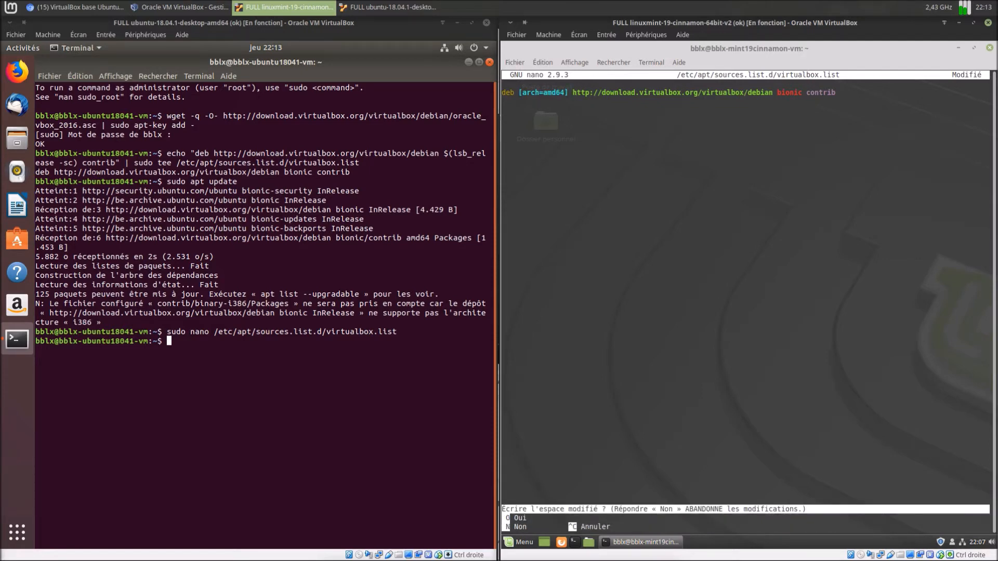
key("o")
key("Return")
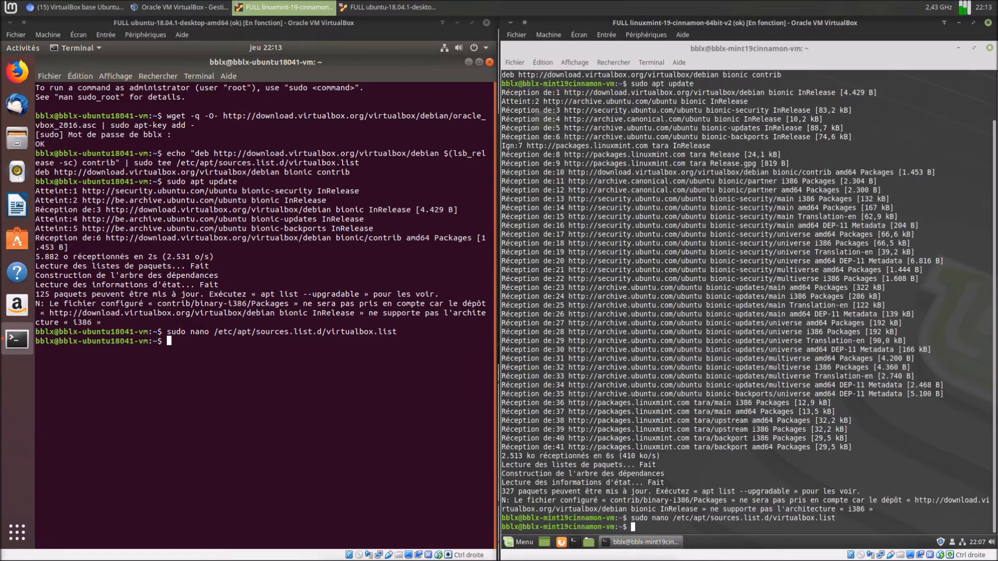
- Rerun sudo apt update in Linux Mint's terminal with the modified VirtualBox repository entry
key("Up")
key("Up")
key("Return")
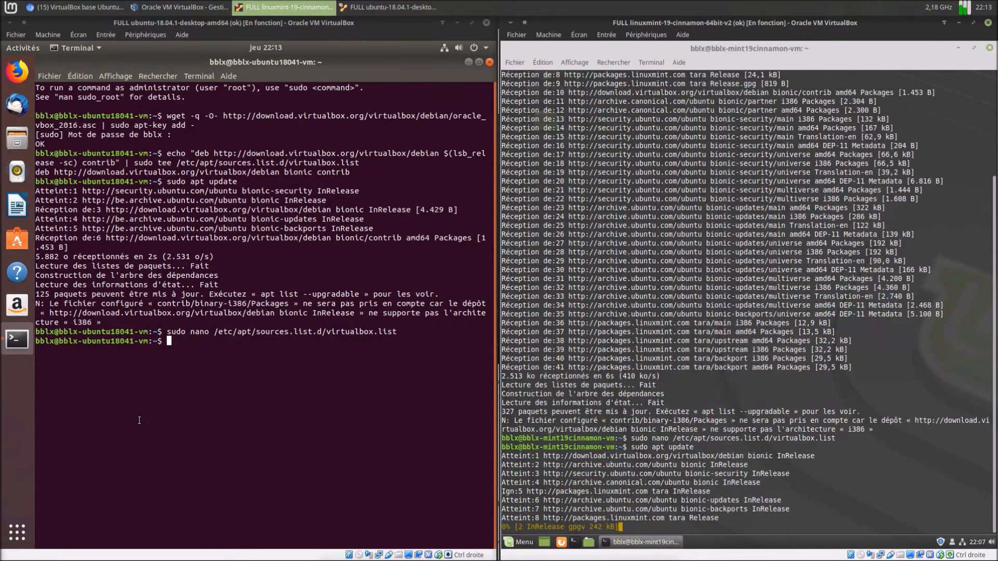
- Refresh Ubuntu's package lists with sudo apt update
left_click(139, 418)
key("Up")
key("Up")
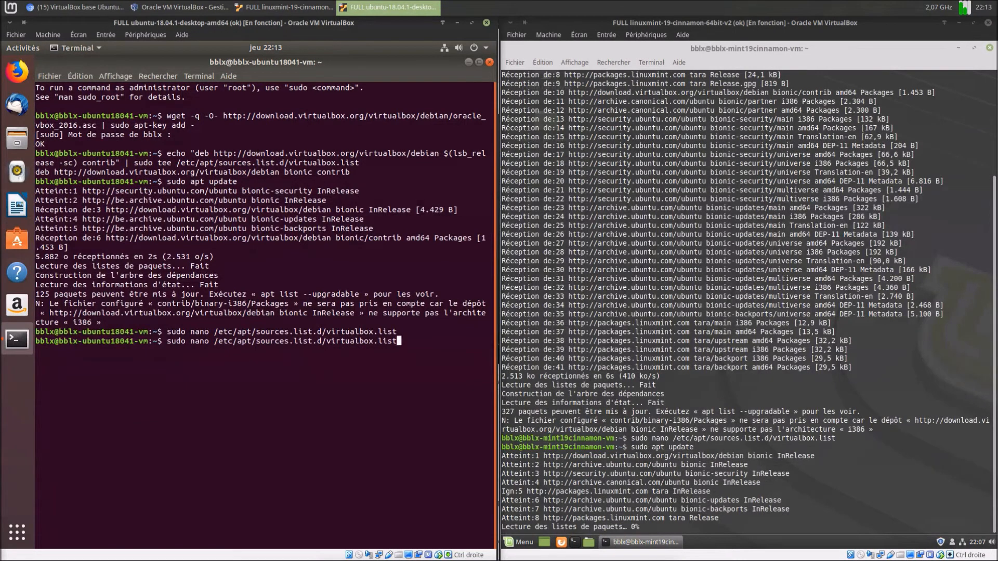
key("Return")
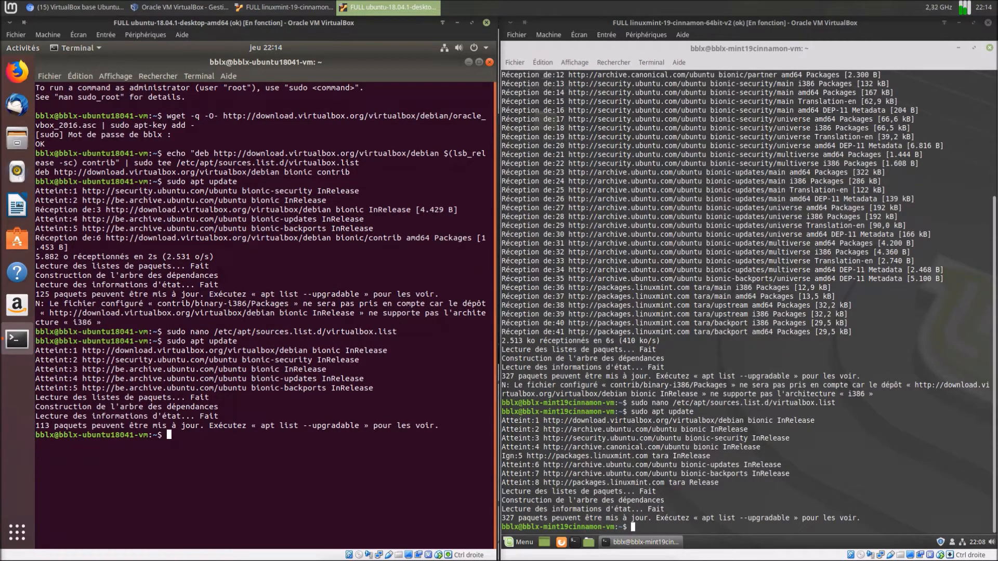
- Try to install VirtualBox on Ubuntu with sudo apt install virtualbox-5.2
type("sudo apt install virtualbox-5.2")
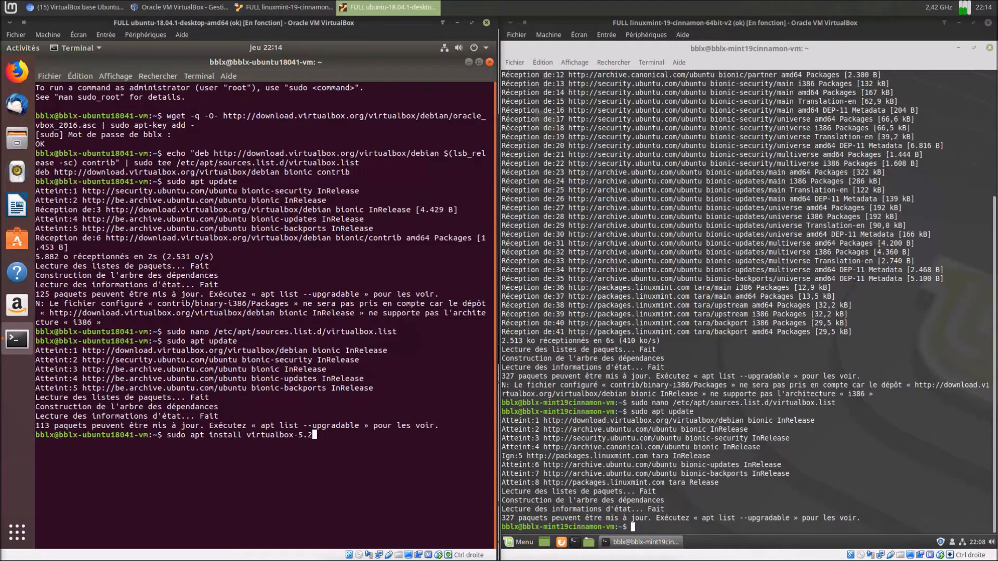
key("BackSpace")
type("1")
key("BackSpace")
type("2")
key("Return")
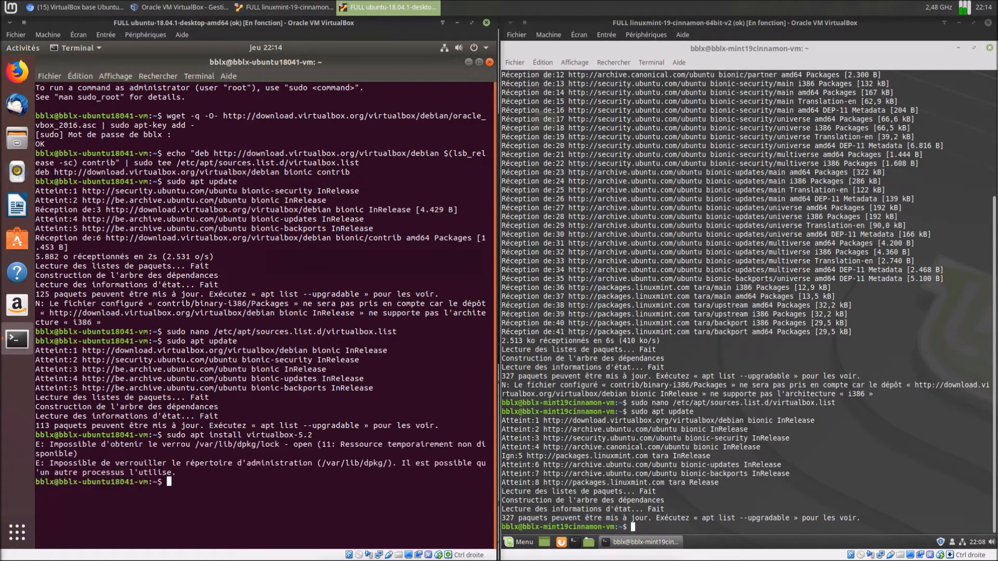
- Delete Ubuntu's /var/lib/dpkg/lock file with sudo rm and retry installing virtualbox-5.2
type("sudo rm /var/lib/dpkg/lock")
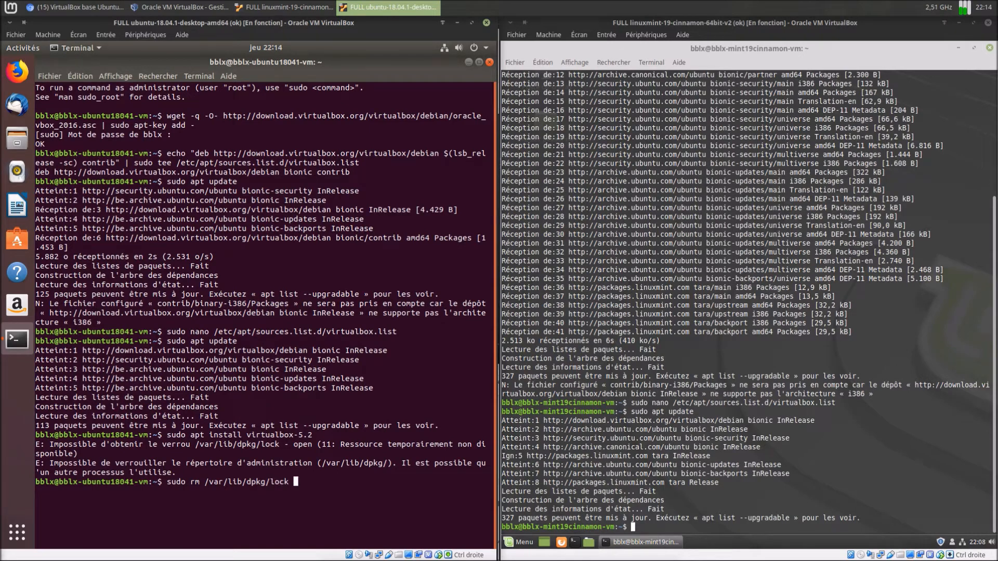
key("Return")
key("Up")
key("Up")
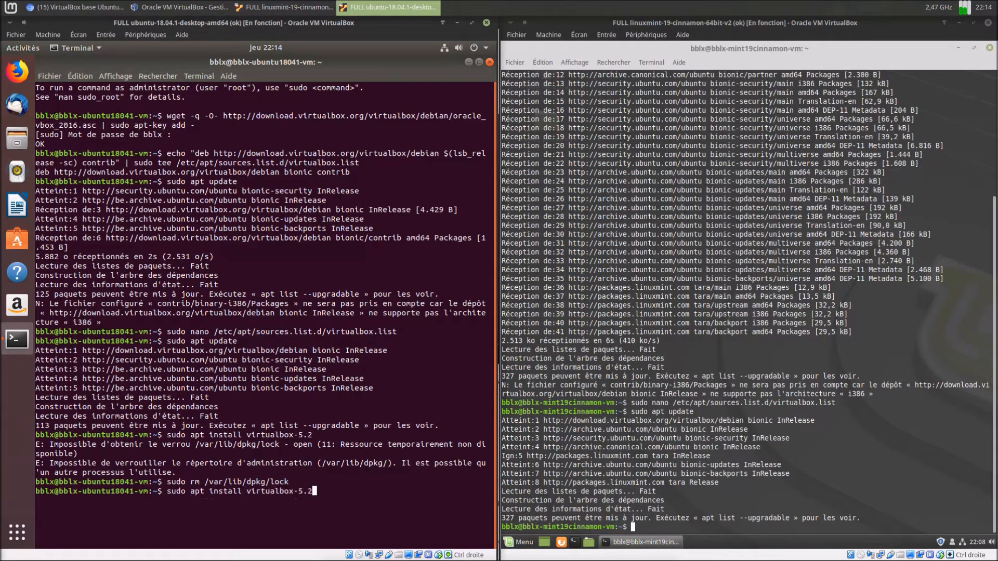
key("Return")
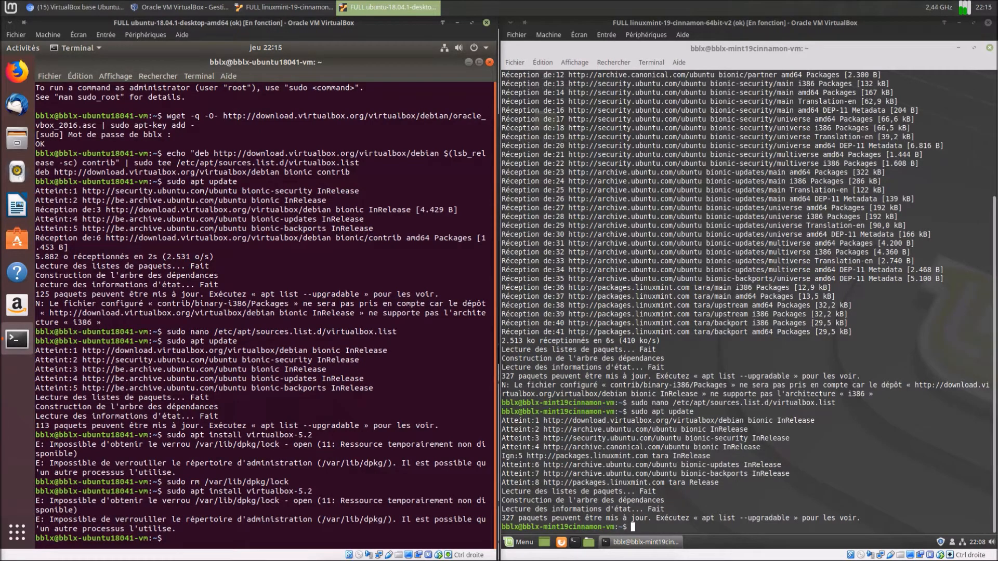
- Remove Ubuntu's /var/lib/dpkg/lock again and install virtualbox-5.2 with apt, accepting the installation with o
key("Up")
key("Up")
key("Return")
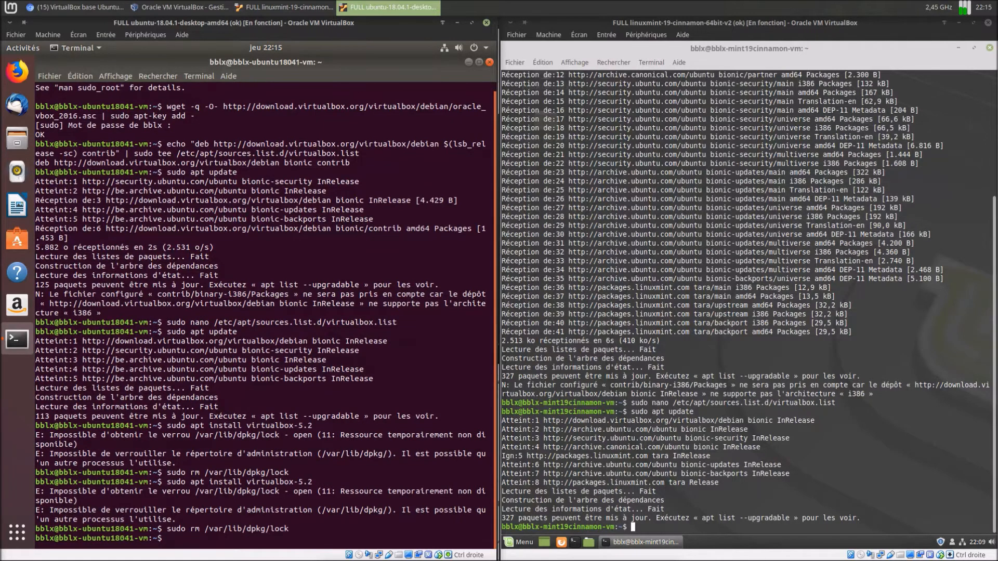
key("Up")
key("Up")
key("Return")
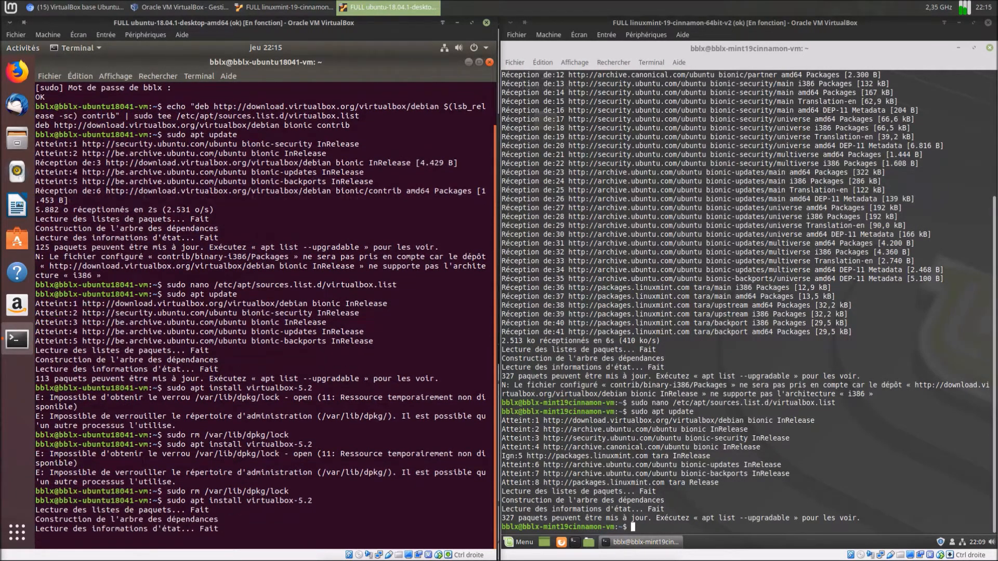
type("o")
key("Return")
- Install VirtualBox on Linux Mint with sudo apt install virtualbox-5.2, accepting the installation with o
left_click(829, 460)
type("sud")
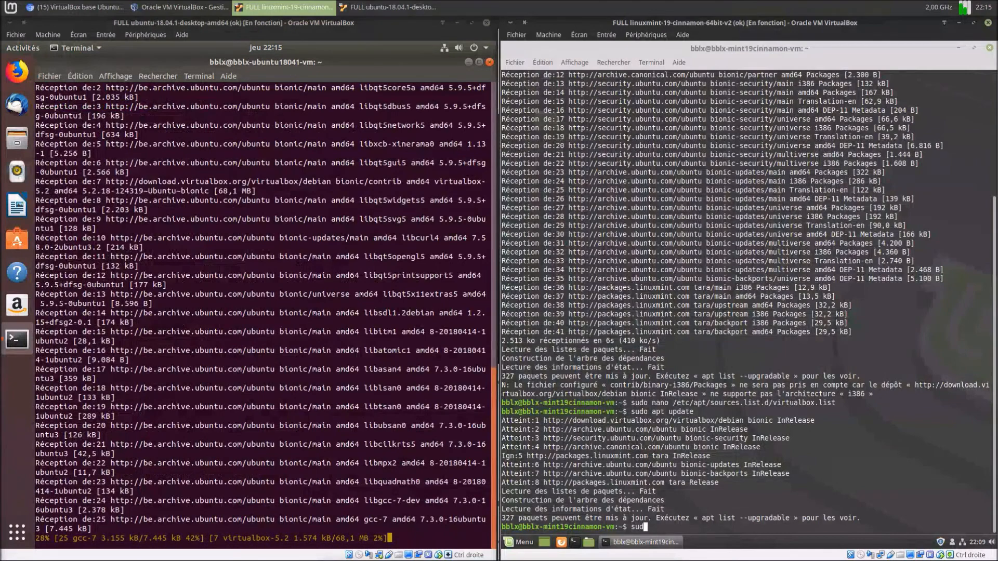
type("o apt insta")
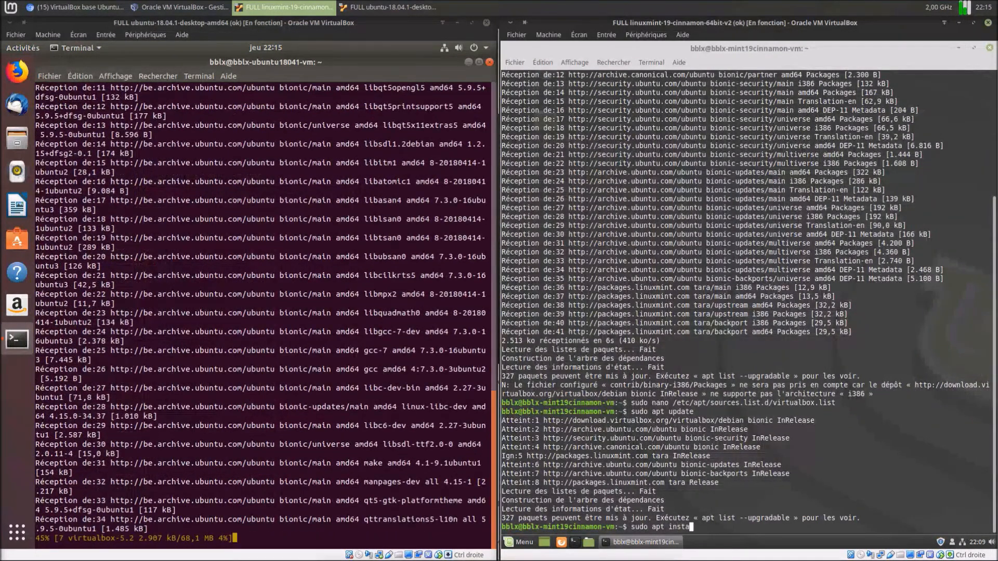
type("ll virt")
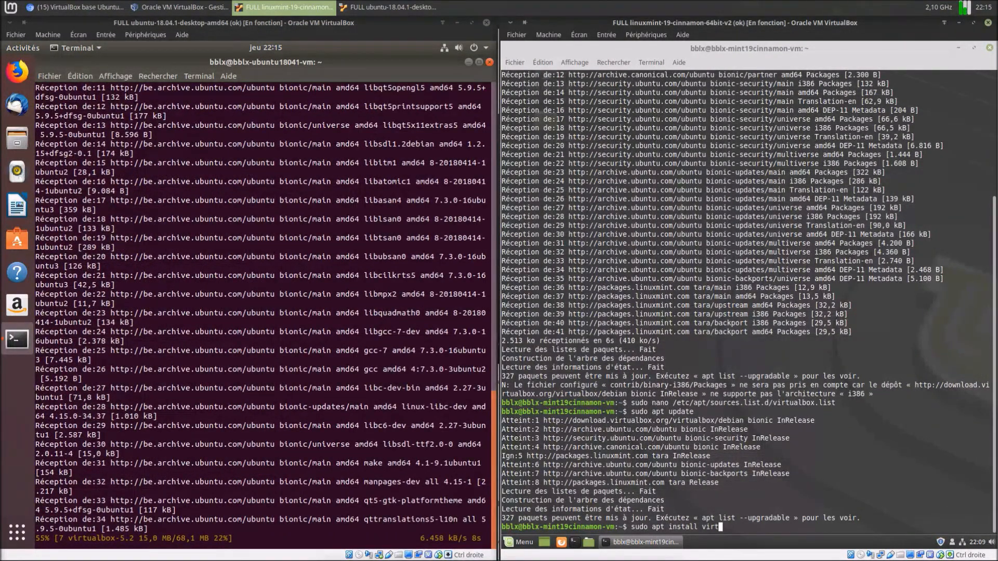
type("ualbox-5.2")
key("Return")
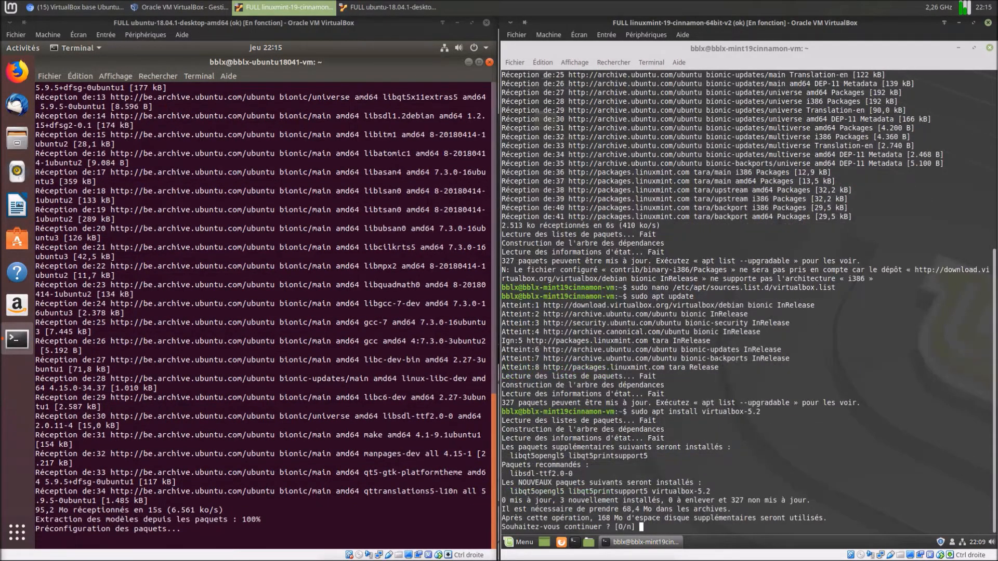
type("o")
key("Return")
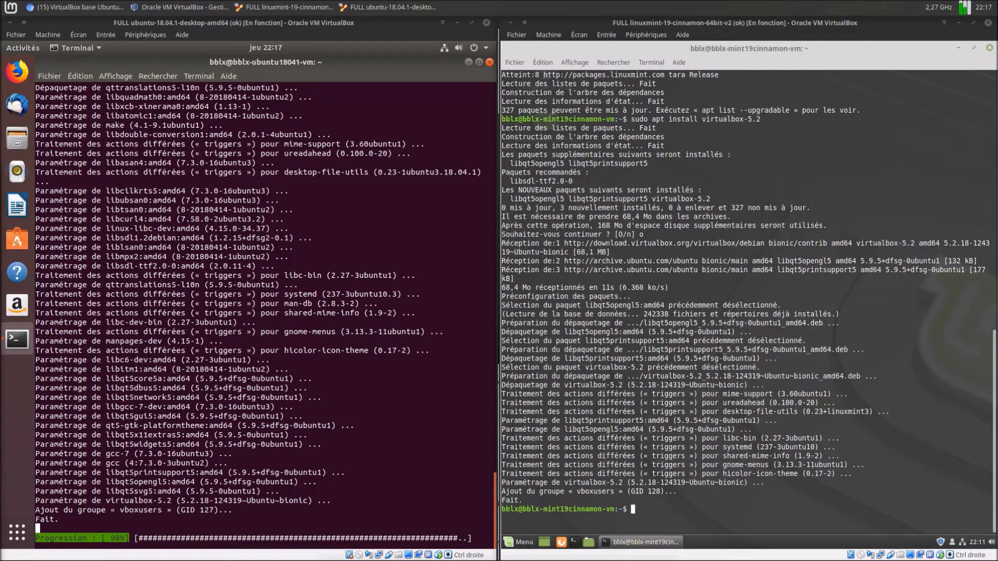
- Paste the echo command writing the [arch=amd64] VirtualBox repository line to virtualbox.list at Linux Mint's prompt, and erase it without running it
left_click(338, 50)
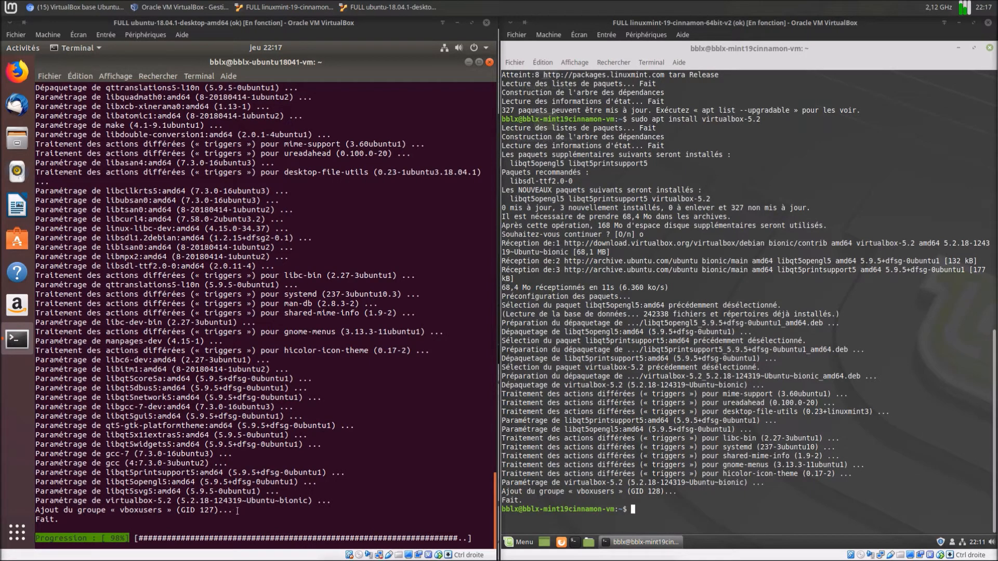
left_click(651, 512)
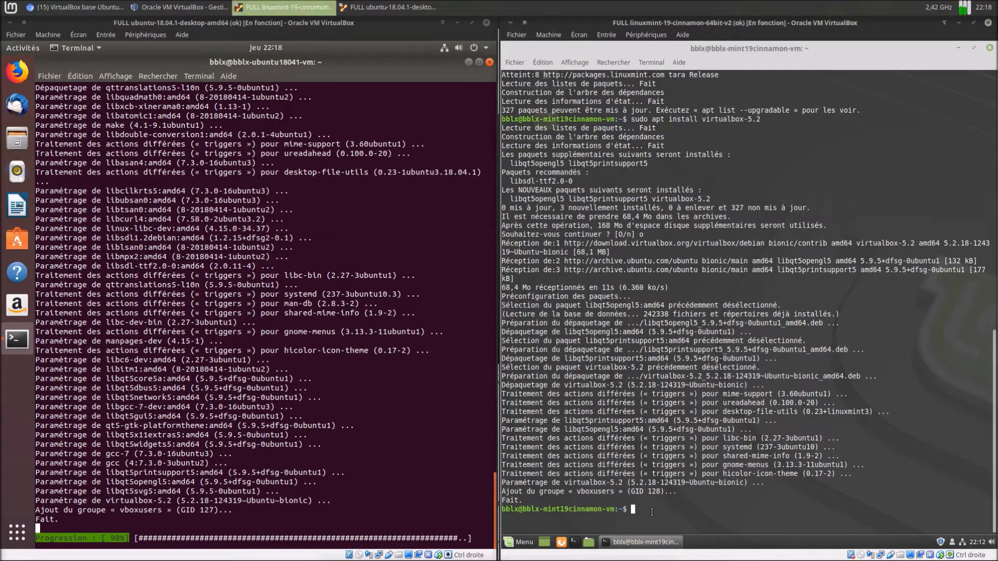
right_click(651, 512)
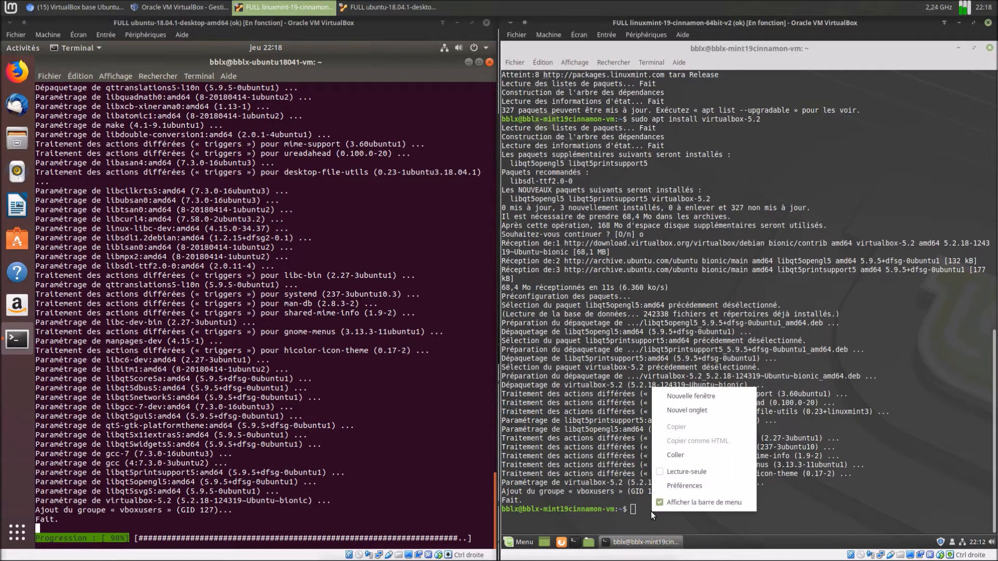
left_click(678, 461)
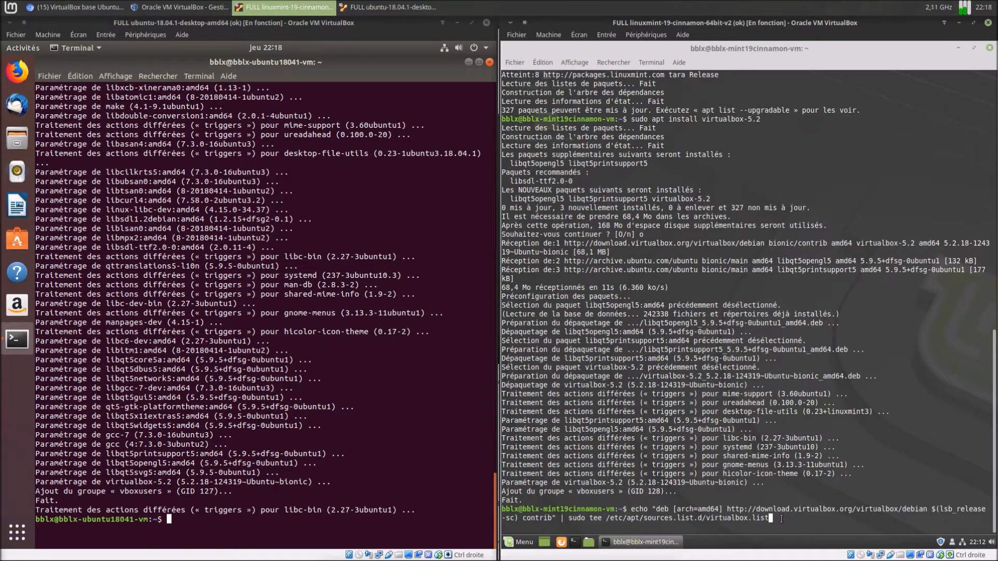
key("BackSpace")
key("BackSpace")
key("BackSpace")
key("BackSpace")
key("BackSpace")
key("BackSpace")
key("BackSpace")
key("BackSpace")
key("BackSpace")
key("BackSpace")
key("BackSpace")
key("BackSpace")
key("BackSpace")
key("BackSpace")
key("BackSpace")
key("BackSpace")
key("BackSpace")
key("BackSpace")
key("BackSpace")
key("BackSpace")
key("BackSpace")
key("BackSpace")
key("BackSpace")
key("BackSpace")
key("BackSpace")
key("BackSpace")
key("BackSpace")
key("BackSpace")
key("BackSpace")
key("BackSpace")
key("BackSpace")
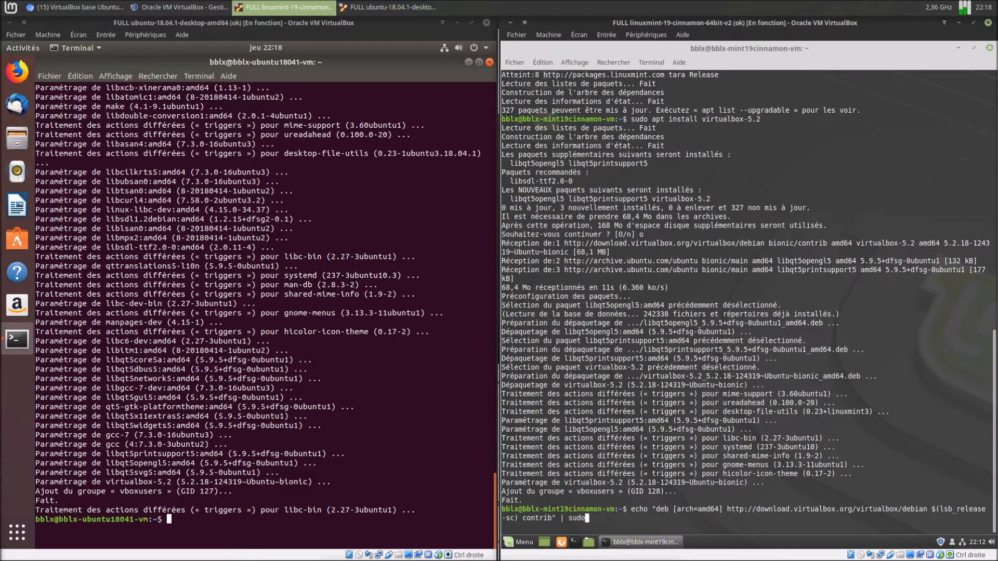
key("BackSpace")
key("BackSpace")
key("BackSpace")
key("BackSpace")
key("BackSpace")
key("BackSpace")
key("BackSpace")
key("BackSpace")
key("BackSpace")
key("BackSpace")
key("BackSpace")
key("BackSpace")
key("BackSpace")
key("BackSpace")
key("BackSpace")
key("BackSpace")
key("BackSpace")
key("BackSpace")
key("BackSpace")
key("BackSpace")
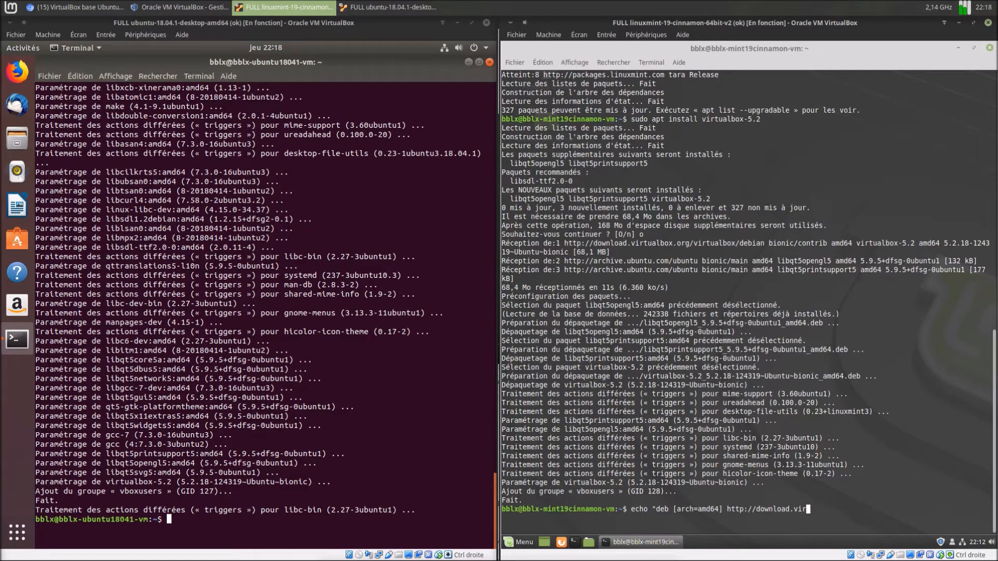
key("BackSpace")
key("BackSpace")
key("BackSpace")
key("BackSpace")
key("BackSpace")
key("BackSpace")
key("BackSpace")
key("BackSpace")
key("BackSpace")
key("BackSpace")
key("BackSpace")
key("BackSpace")
key("BackSpace")
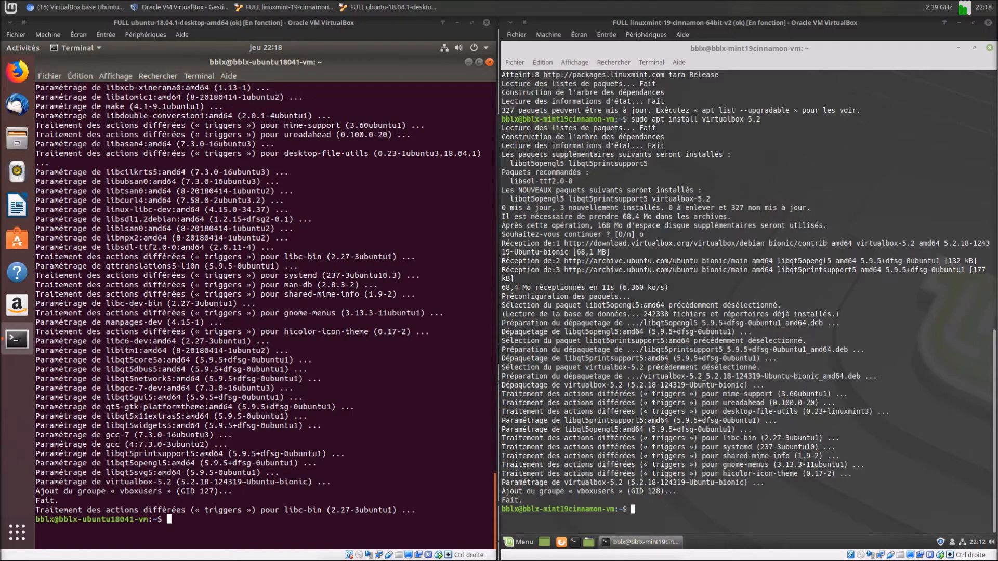
- Paste the combined repository, key, update and virtualbox-5.2 install command at Linux Mint's prompt, and replace it with the previous history command without running it
right_click(711, 523)
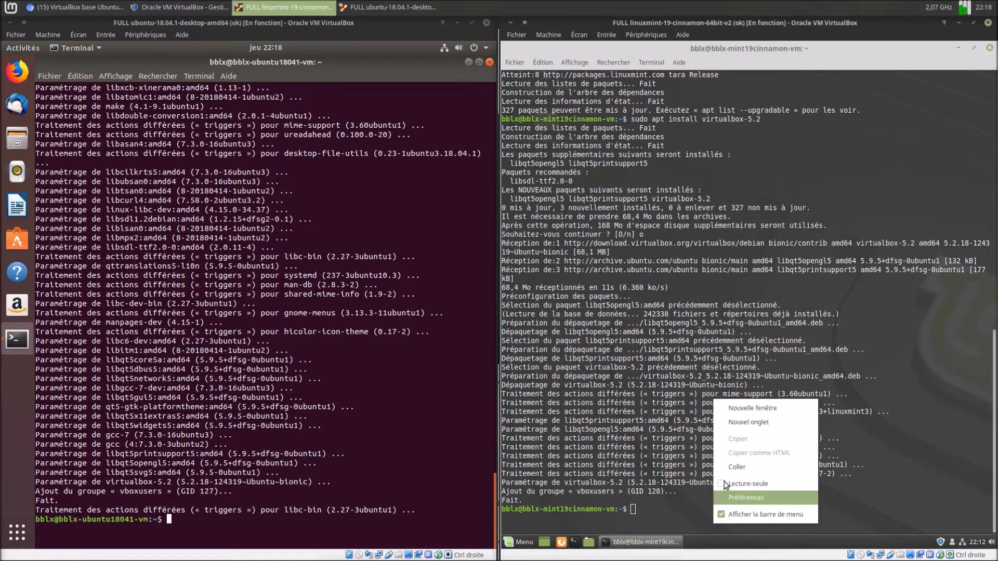
left_click(725, 467)
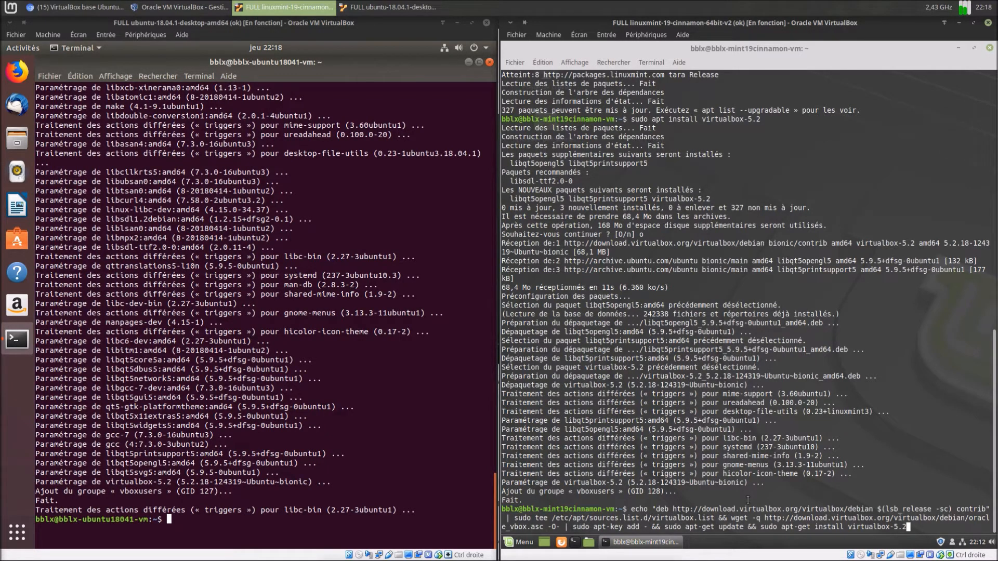
key("Up")
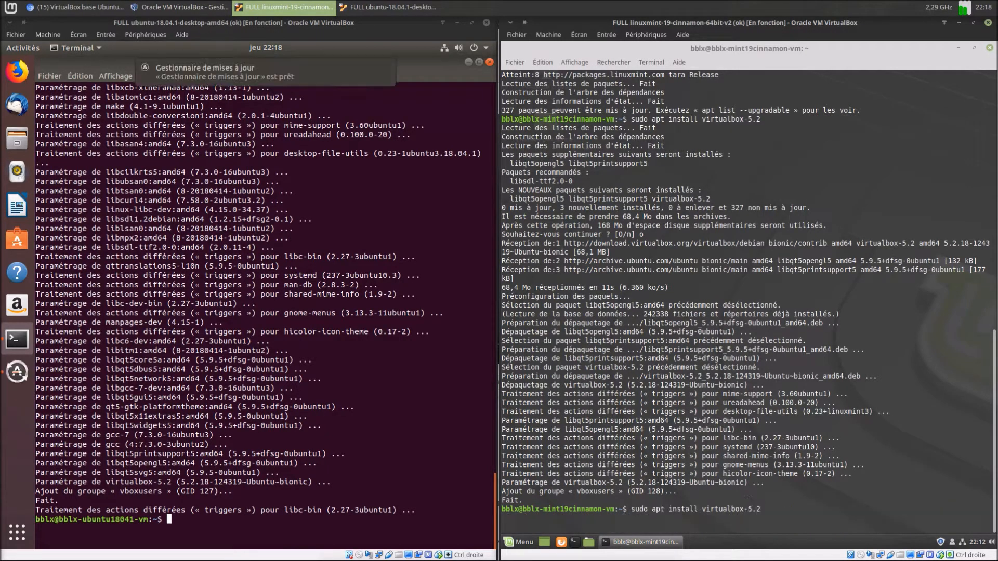
- Recall the combined VirtualBox install command at Linux Mint's prompt and replace $(lsb_release -sc) in its repository line with the codename biobic
key("Down")
key("Left")
key("Left")
key("Left")
key("Left")
key("Left")
key("Left")
key("Left")
key("Left")
key("Left")
key("Left")
key("Left")
key("Left")
key("Left")
key("Left")
key("Left")
key("Left")
key("Left")
key("Left")
key("Left")
key("Left")
key("Left")
key("Left")
key("Left")
key("Left")
key("Left")
key("Left")
key("Left")
key("Left")
key("Left")
key("Left")
key("Left")
key("Left")
key("Left")
key("Left")
key("Left")
key("Left")
key("Left")
key("Left")
key("Left")
key("Left")
key("Left")
key("Left")
key("Left")
key("Left")
key("Left")
key("Left")
key("Left")
key("Left")
key("Left")
key("Left")
key("Left")
key("Left")
key("Left")
key("Left")
key("Left")
key("Left")
key("Left")
key("Left")
key("Left")
key("Left")
key("Left")
key("Left")
key("Left")
key("Left")
key("Left")
key("Left")
key("Left")
key("Left")
key("Left")
key("Left")
key("Left")
key("Left")
key("Left")
key("Left")
key("Left")
key("Left")
key("Left")
key("Left")
key("Left")
key("Left")
key("Left")
key("Left")
key("Left")
key("Left")
key("Left")
key("Left")
key("Left")
key("Left")
key("Left")
key("Left")
key("Left")
key("Left")
key("BackSpace")
key("BackSpace")
key("BackSpace")
key("BackSpace")
key("BackSpace")
key("BackSpace")
key("BackSpace")
key("BackSpace")
key("BackSpace")
key("BackSpace")
key("BackSpace")
key("BackSpace")
key("BackSpace")
key("BackSpace")
key("BackSpace")
key("BackSpace")
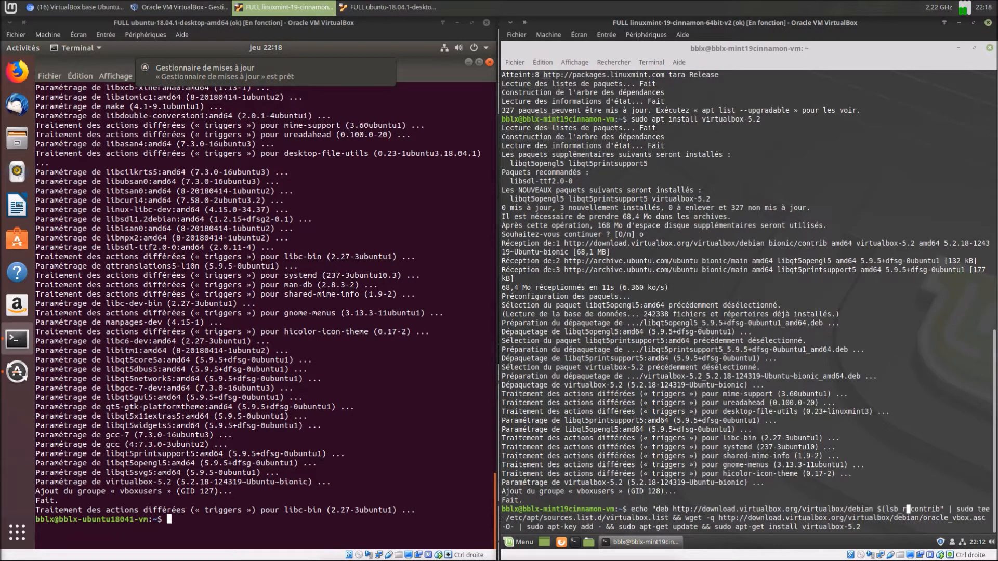
key("BackSpace")
key("BackSpace")
type("biobic")
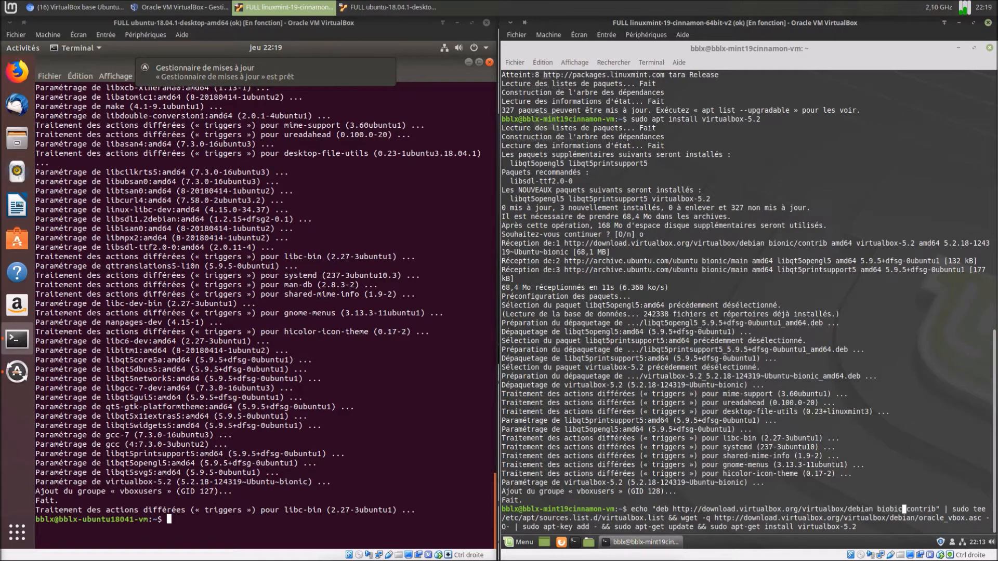
- Erase the recalled combined VirtualBox install command from Linux Mint's prompt without running it
key("BackSpace")
key("BackSpace")
key("BackSpace")
key("BackSpace")
key("BackSpace")
key("BackSpace")
key("BackSpace")
key("BackSpace")
key("BackSpace")
key("BackSpace")
key("BackSpace")
key("BackSpace")
key("BackSpace")
key("BackSpace")
key("BackSpace")
key("BackSpace")
key("BackSpace")
key("BackSpace")
key("BackSpace")
key("BackSpace")
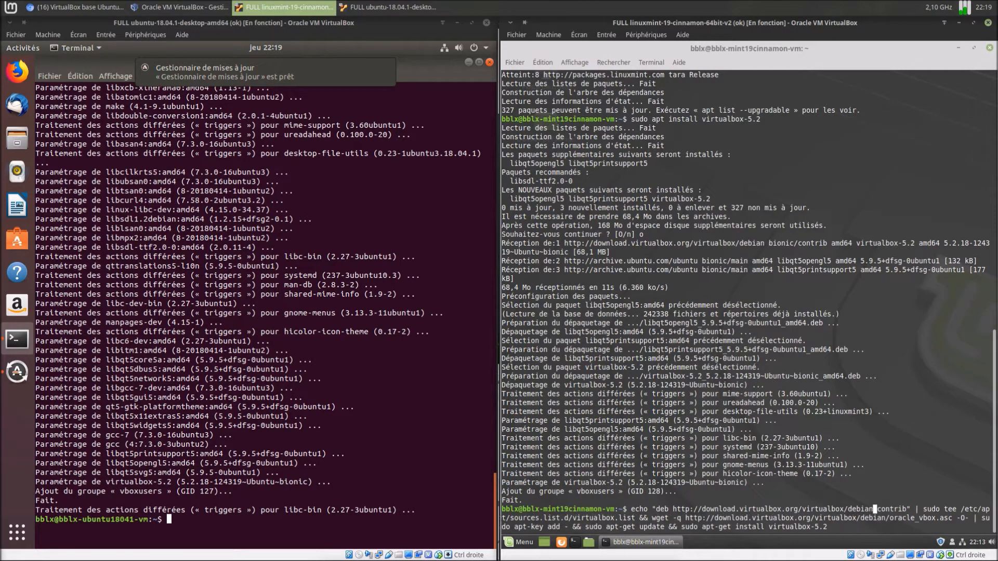
key("BackSpace")
key("BackSpace")
key("BackSpace")
key("BackSpace")
key("BackSpace")
key("BackSpace")
key("BackSpace")
key("BackSpace")
key("BackSpace")
key("BackSpace")
key("BackSpace")
key("BackSpace")
key("BackSpace")
key("BackSpace")
key("BackSpace")
key("BackSpace")
key("BackSpace")
key("BackSpace")
key("BackSpace")
key("BackSpace")
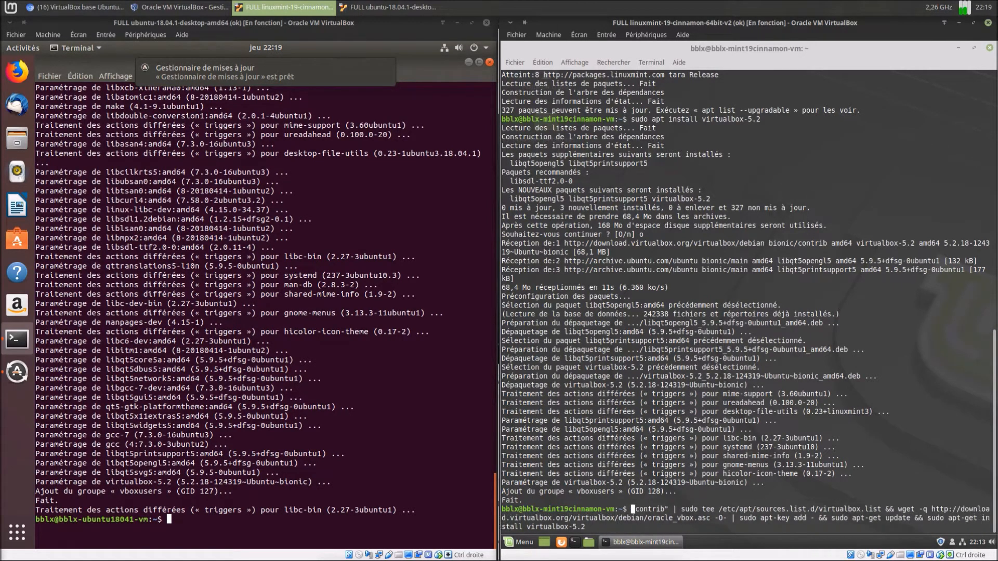
key("Delete")
key("Delete")
key("Delete")
key("Delete")
key("Delete")
key("Delete")
key("Delete")
key("Delete")
key("Delete")
key("Delete")
key("Delete")
key("Delete")
key("Delete")
key("Delete")
key("Delete")
key("Delete")
key("Delete")
key("Delete")
key("Delete")
key("Delete")
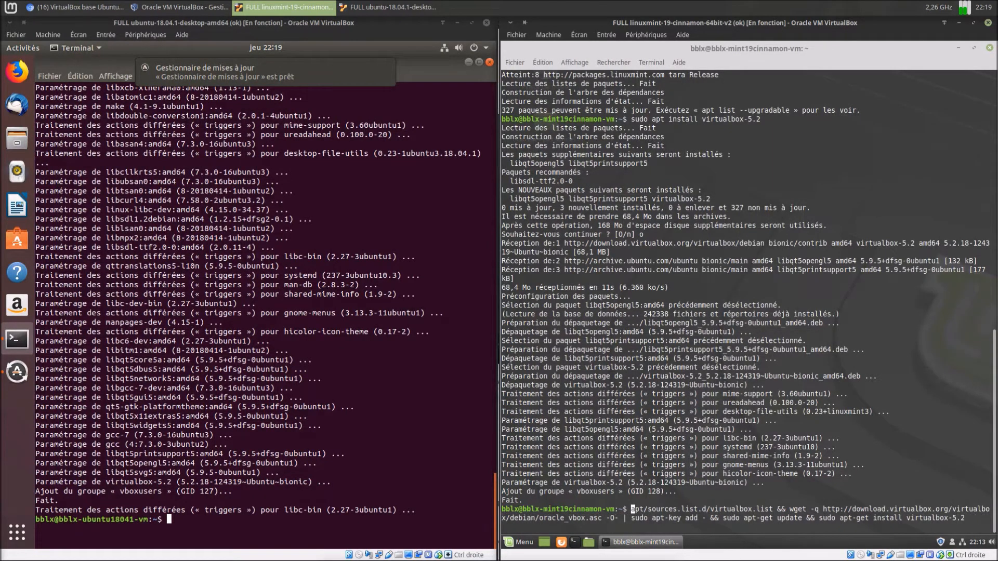
key("Delete")
key("Delete")
key("Delete")
key("Delete")
key("Delete")
key("Delete")
key("Delete")
key("Delete")
key("Delete")
key("Delete")
key("Delete")
key("Delete")
key("Delete")
key("Delete")
key("Delete")
key("Delete")
key("Delete")
key("Delete")
key("Delete")
key("Delete")
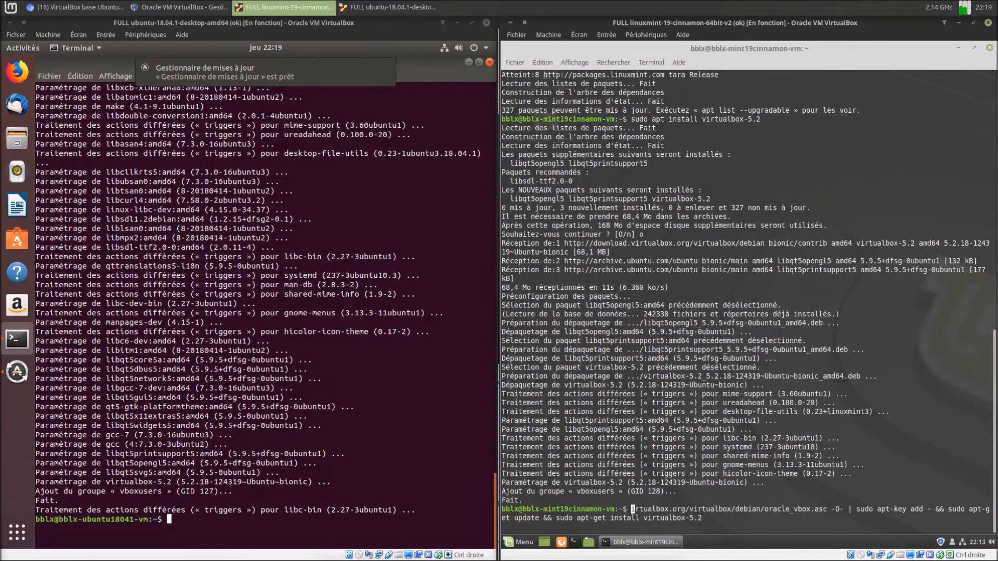
key("Delete")
key("Delete")
key("Delete")
key("Delete")
key("Delete")
key("Delete")
key("Delete")
key("Delete")
key("Delete")
key("Delete")
key("Delete")
key("Delete")
key("Delete")
key("Delete")
key("Delete")
key("Delete")
key("Delete")
key("Delete")
key("Delete")
key("Delete")
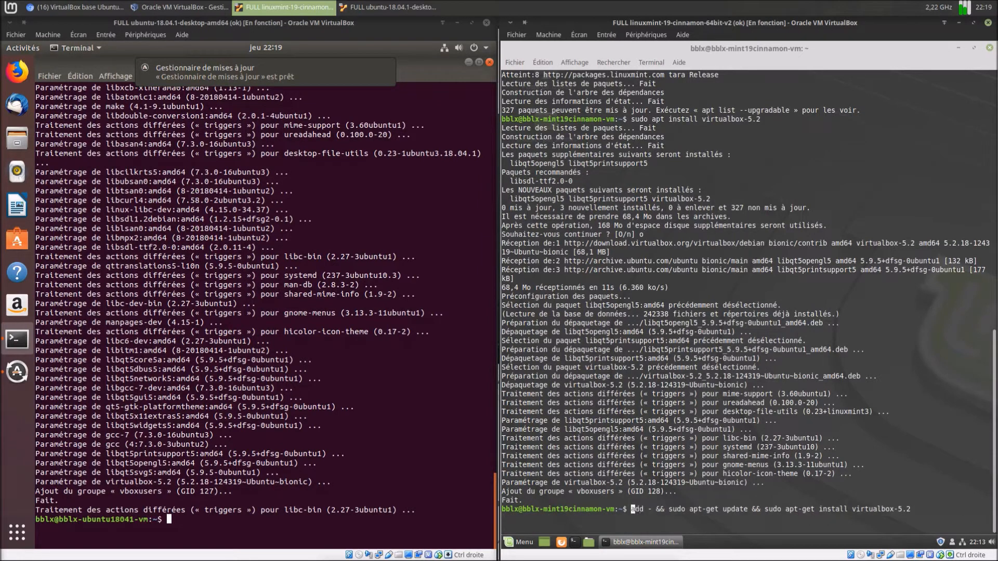
key("Delete")
key("Delete")
key("Delete")
key("Delete")
key("Delete")
key("Delete")
key("Delete")
key("Delete")
key("Delete")
key("Delete")
key("Delete")
key("Delete")
key("Delete")
key("Delete")
key("Delete")
key("Delete")
key("Delete")
key("Delete")
key("Delete")
key("Delete")
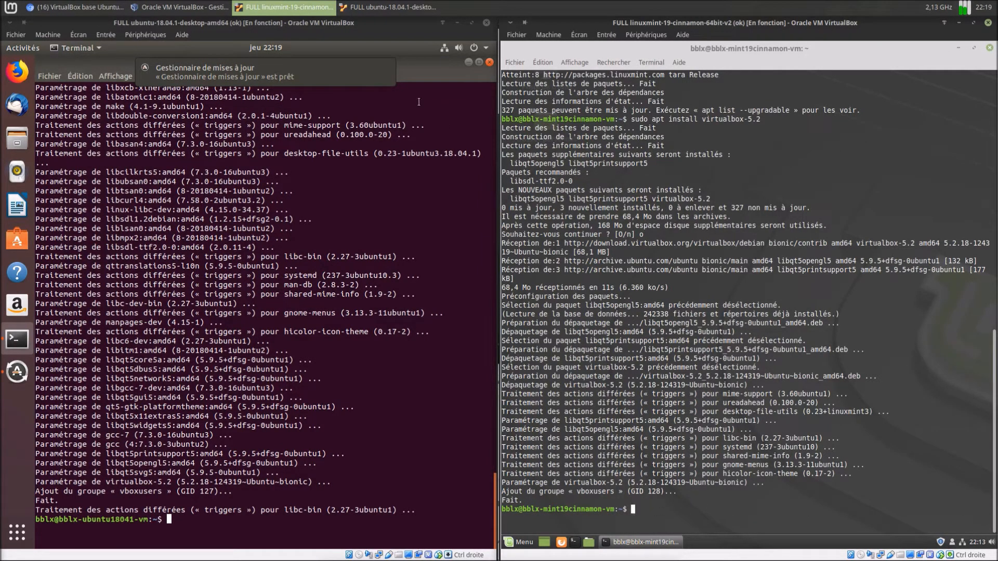
- Dismiss the update manager notification on Ubuntu, search the applications for vir, and launch Oracle VM VirtualBox
left_click(385, 66)
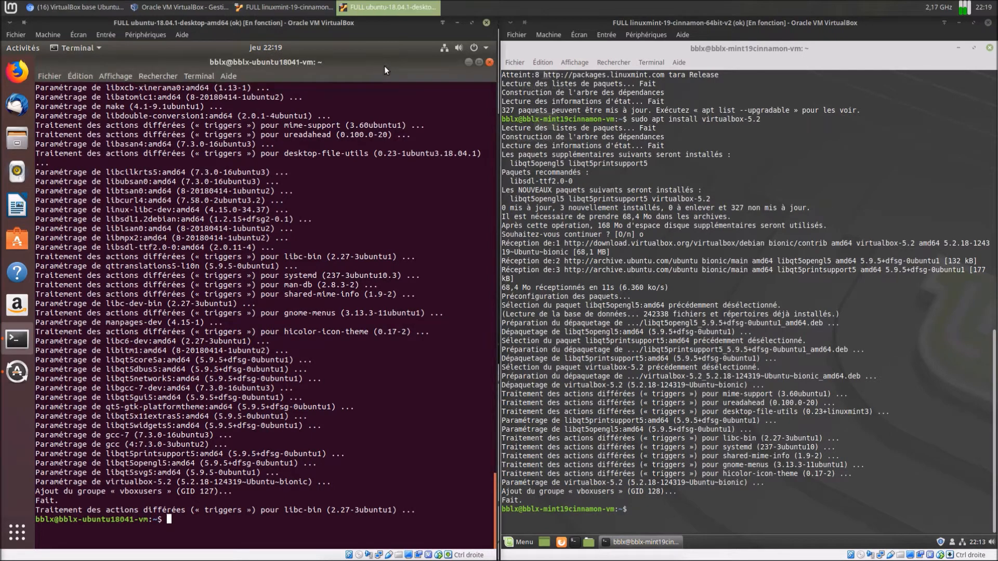
left_click(10, 534)
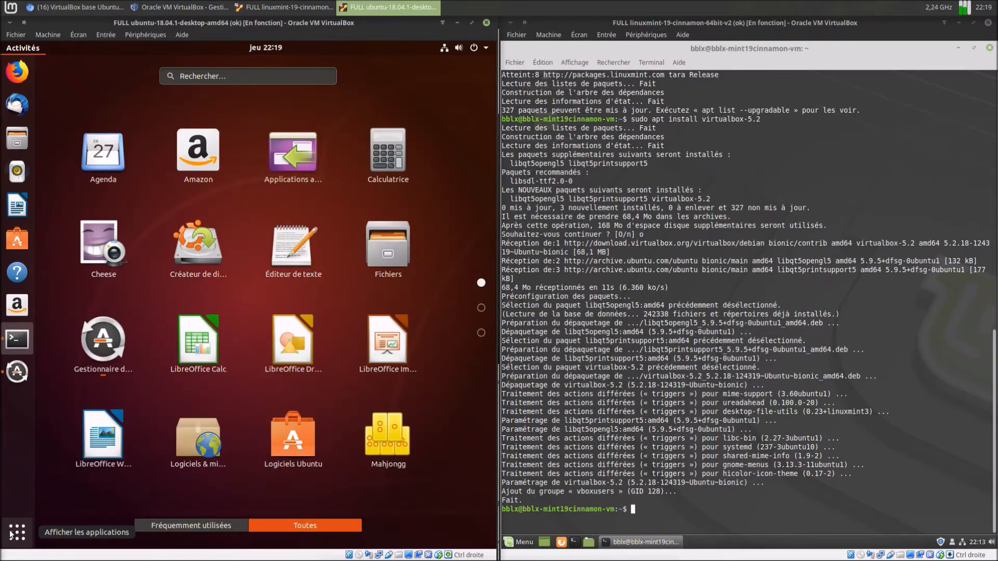
type("vir")
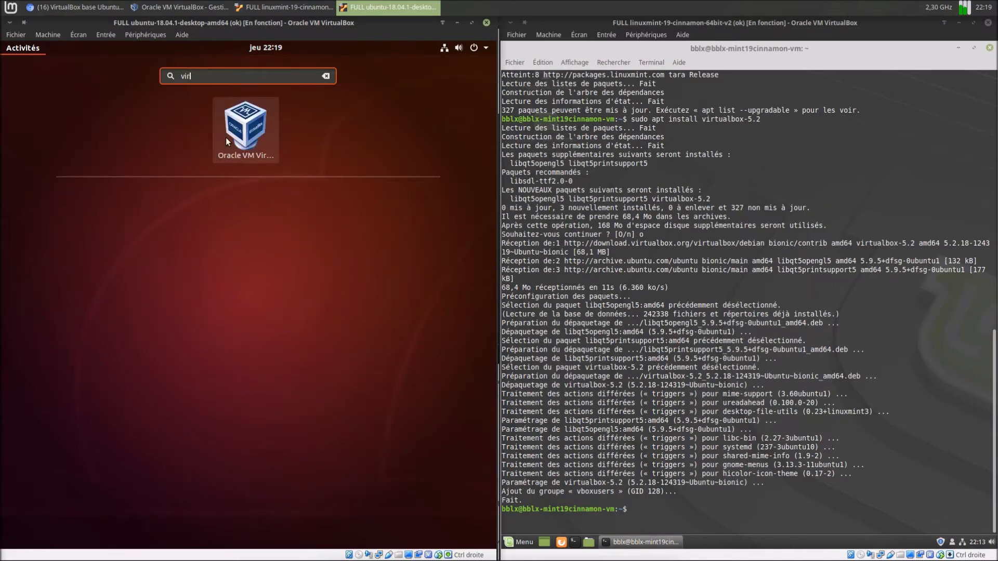
key("Return")
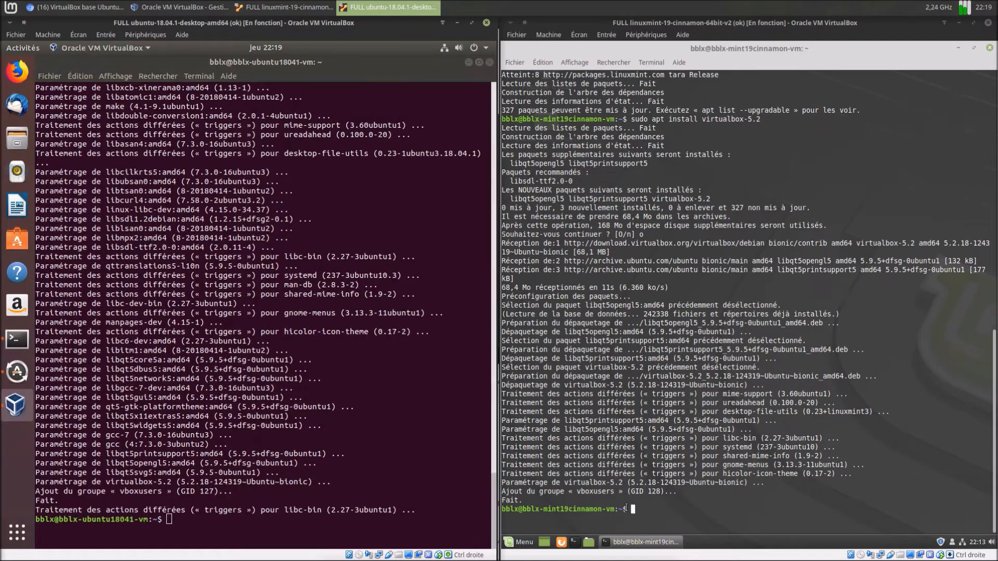
- Search Linux Mint's applications for vi and launch Oracle VM VirtualBox
left_click(530, 542)
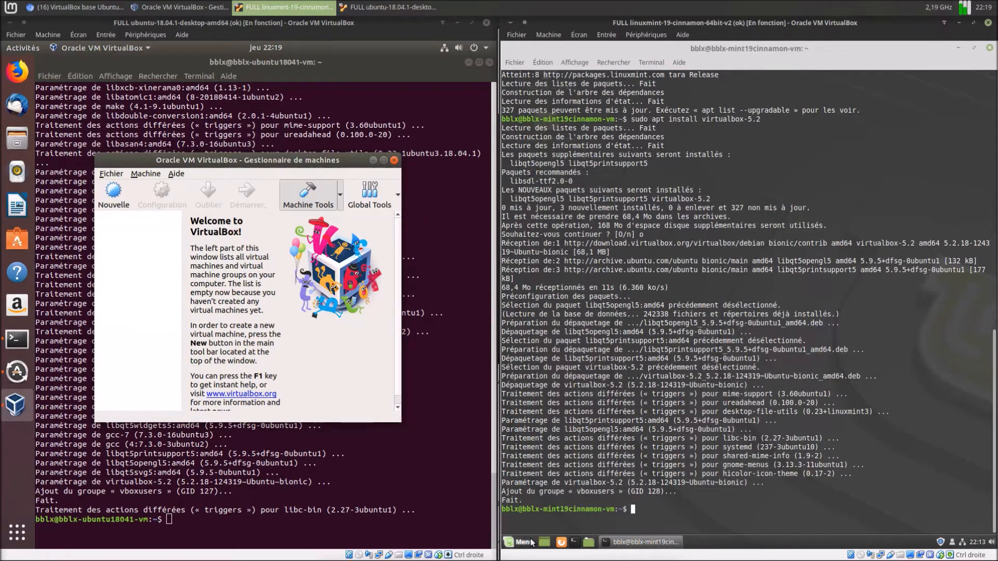
left_click(531, 542)
type("vi")
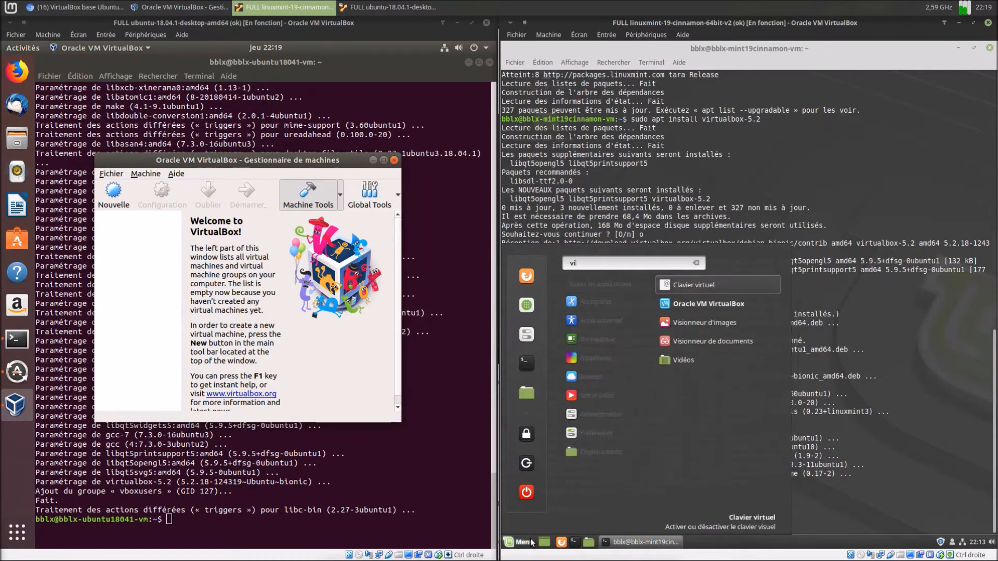
left_click(717, 305)
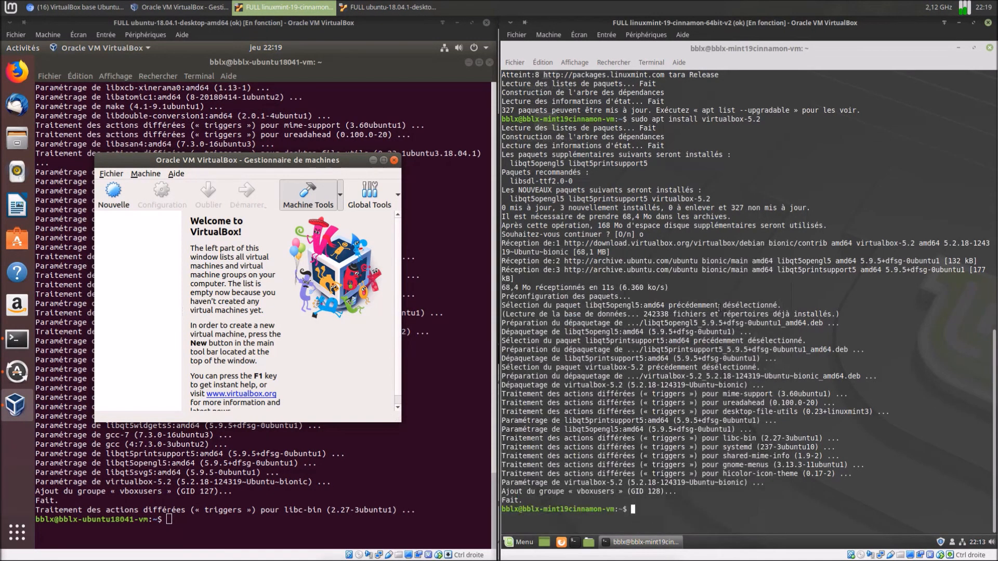
- Check the VirtualBox version information on both Ubuntu and Linux Mint, and close both About dialogs
left_click(183, 178)
left_click(182, 176)
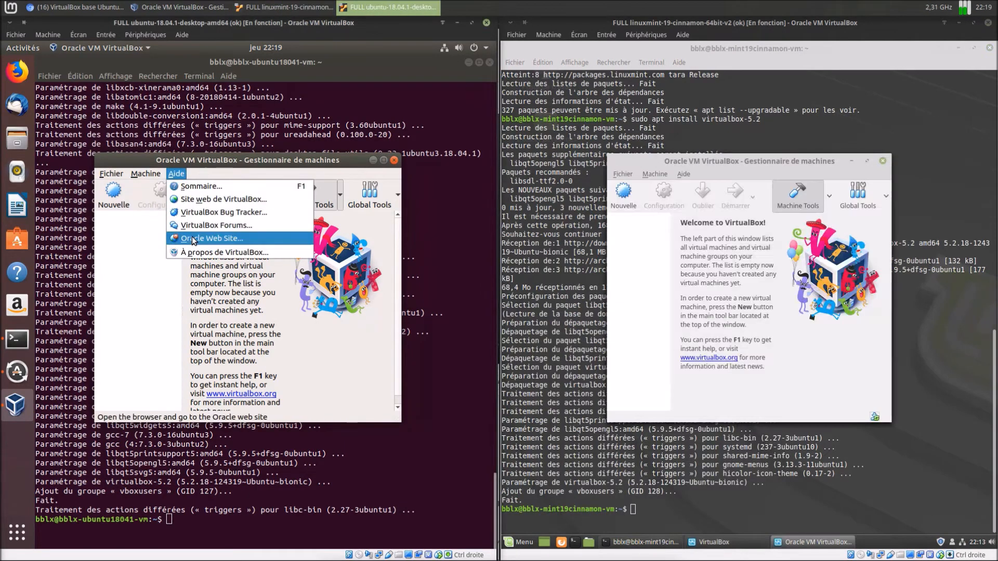
left_click(201, 248)
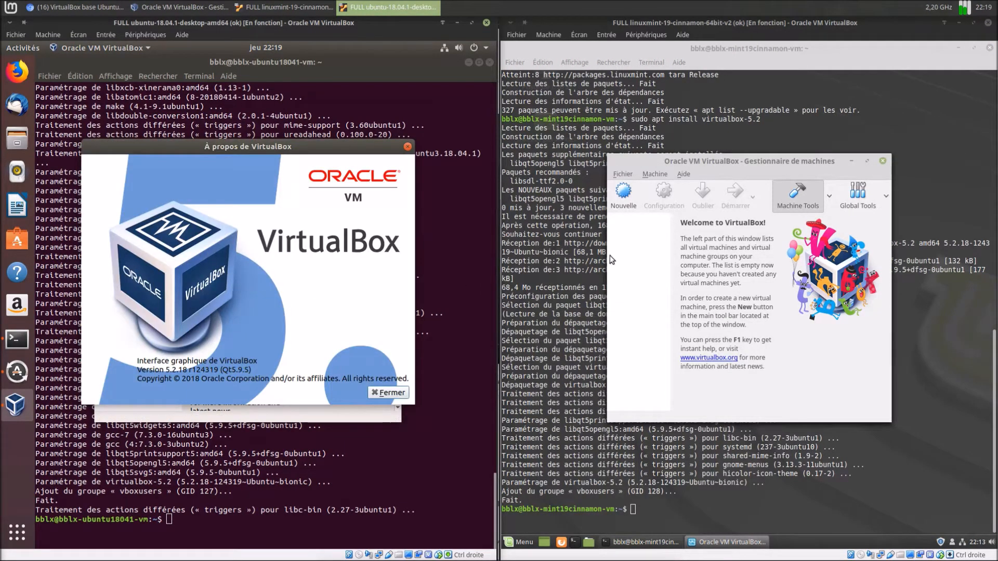
left_click(684, 173)
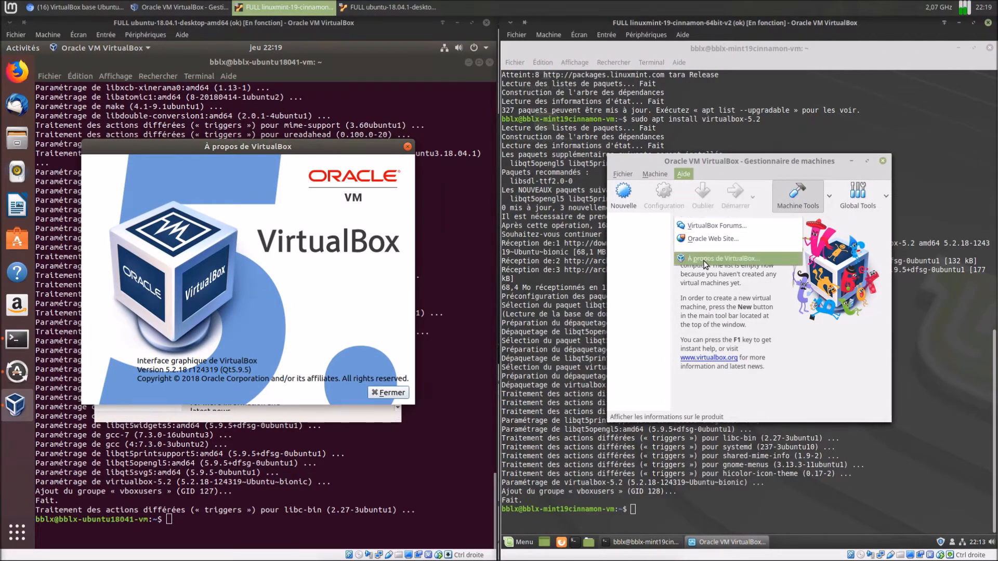
left_click(703, 259)
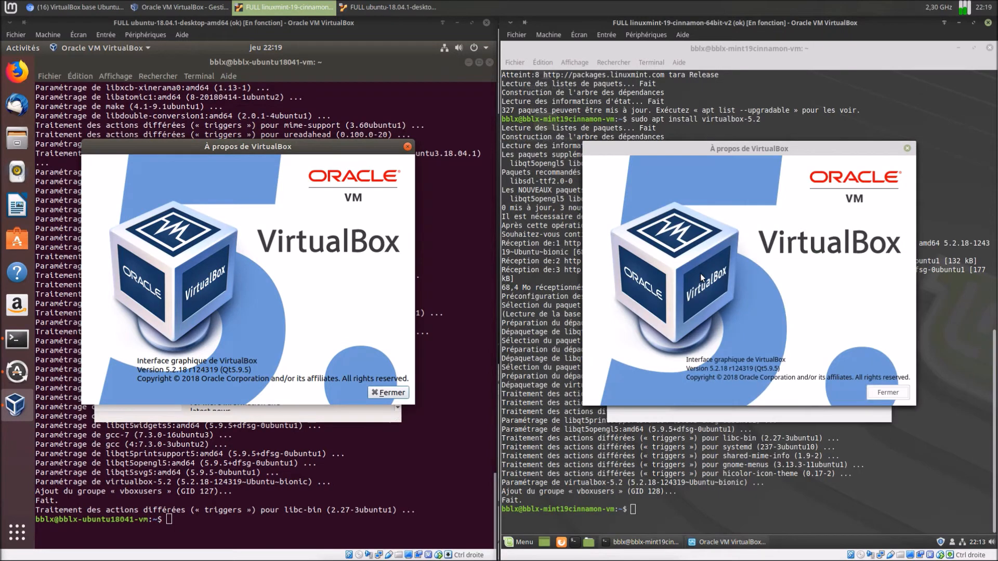
left_click(886, 393)
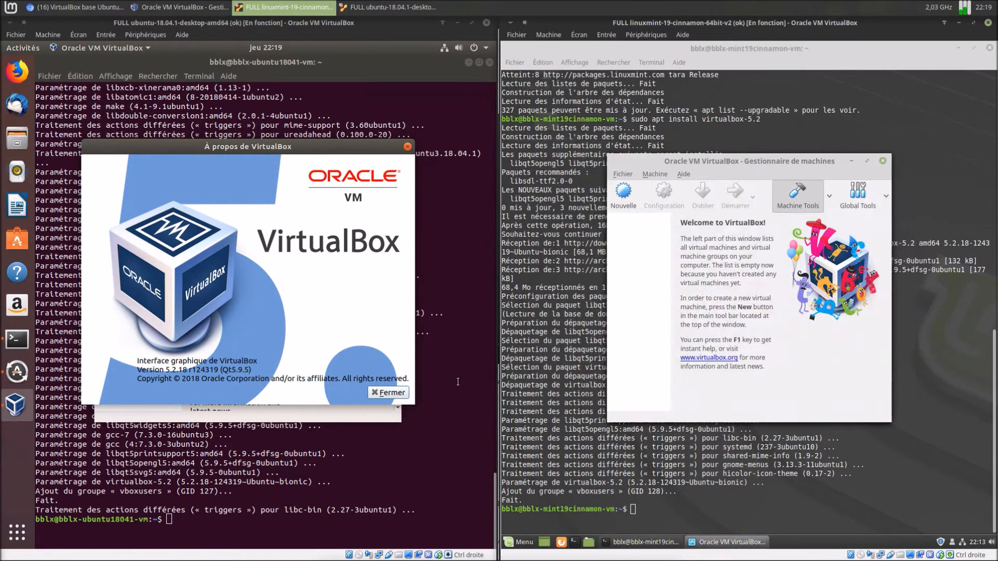
left_click(404, 394)
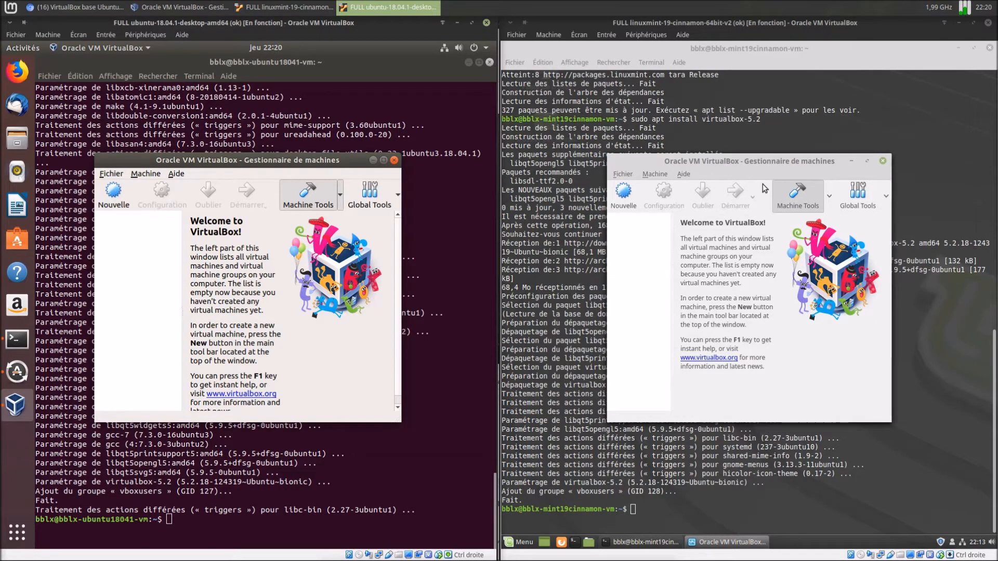
- Pause the Linux Mint virtual machine, and open Firefox on Ubuntu with its Mozilla privacy page closed
left_click(552, 34)
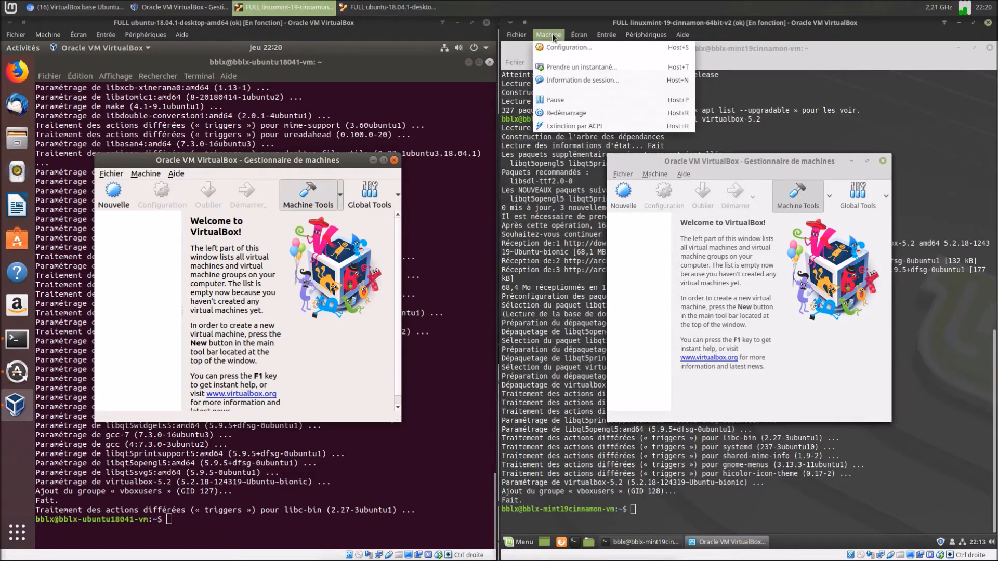
left_click(561, 99)
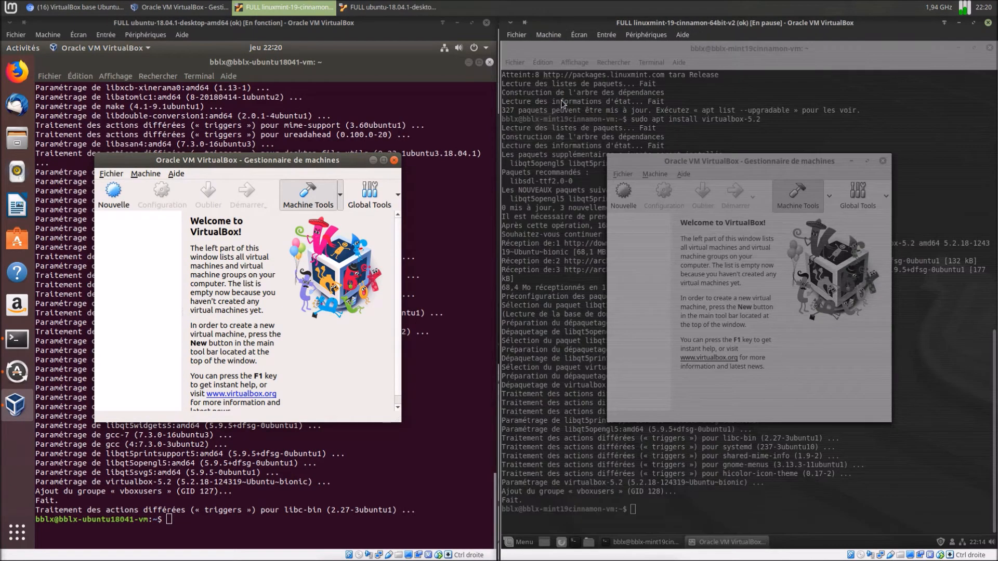
left_click(12, 76)
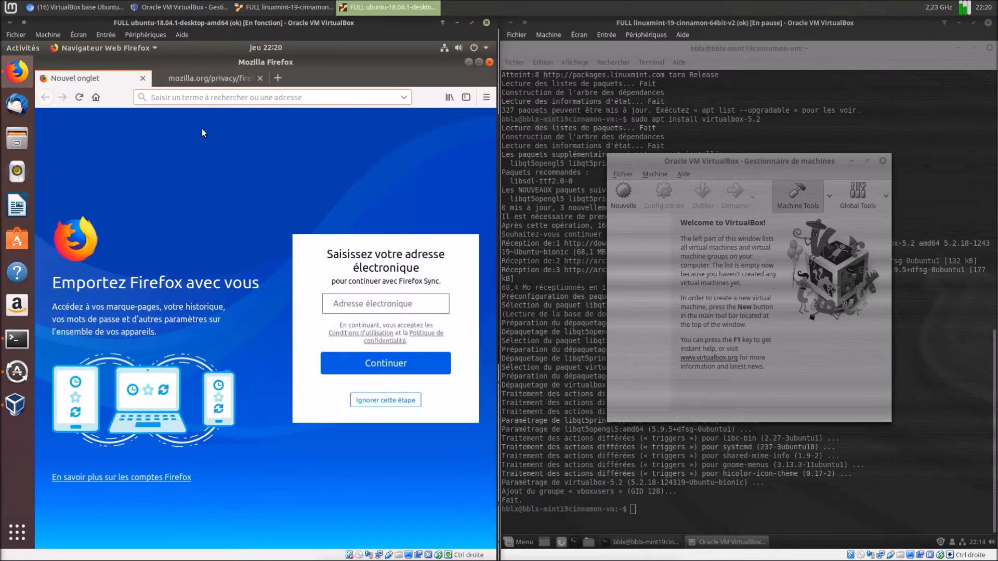
left_click(260, 78)
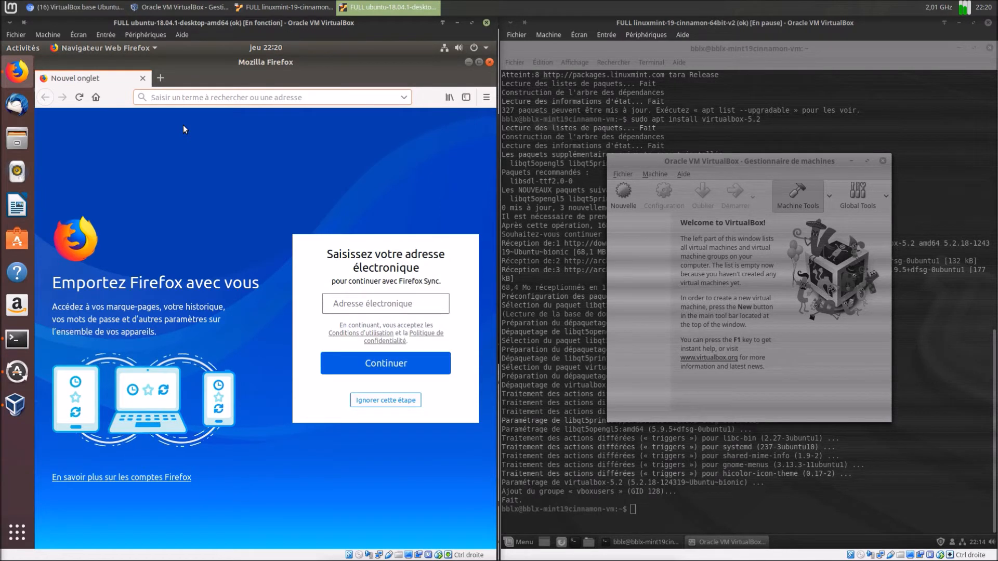
- Search the web for virtualbox in Firefox, and open the Downloads page of virtualbox.org
left_click(96, 97)
type("vir")
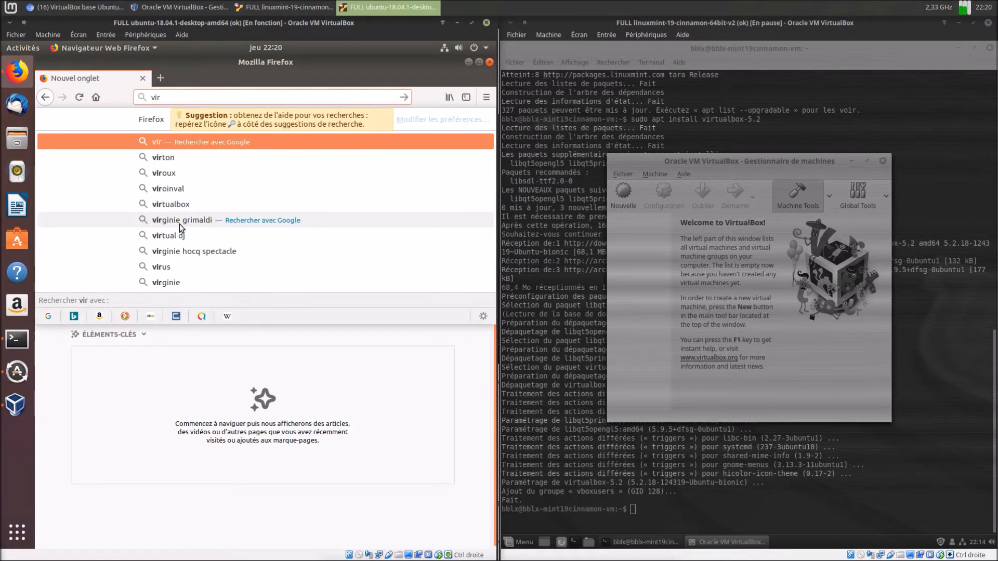
key("Down")
key("Down")
key("Down")
key("Down")
key("Return")
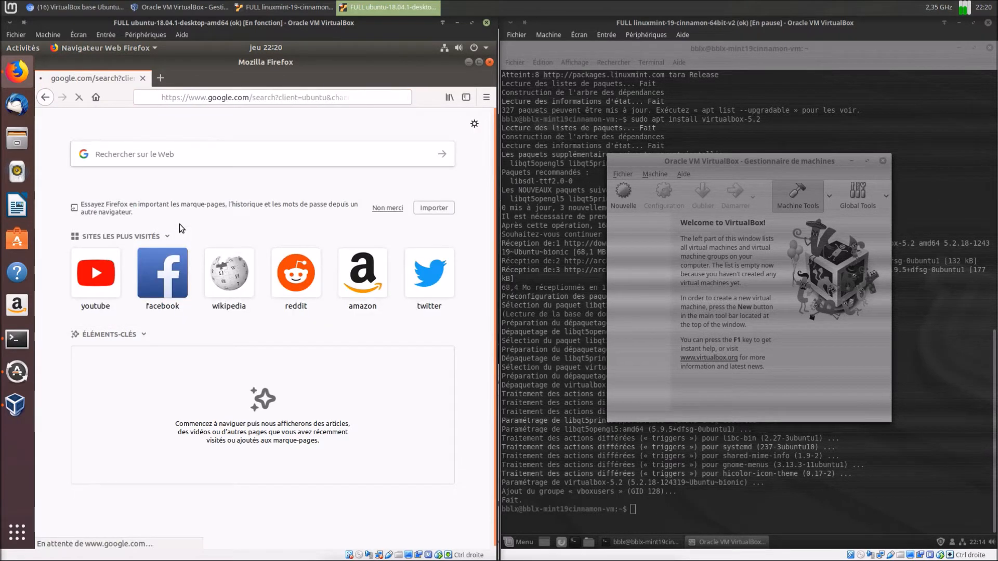
left_click(185, 299)
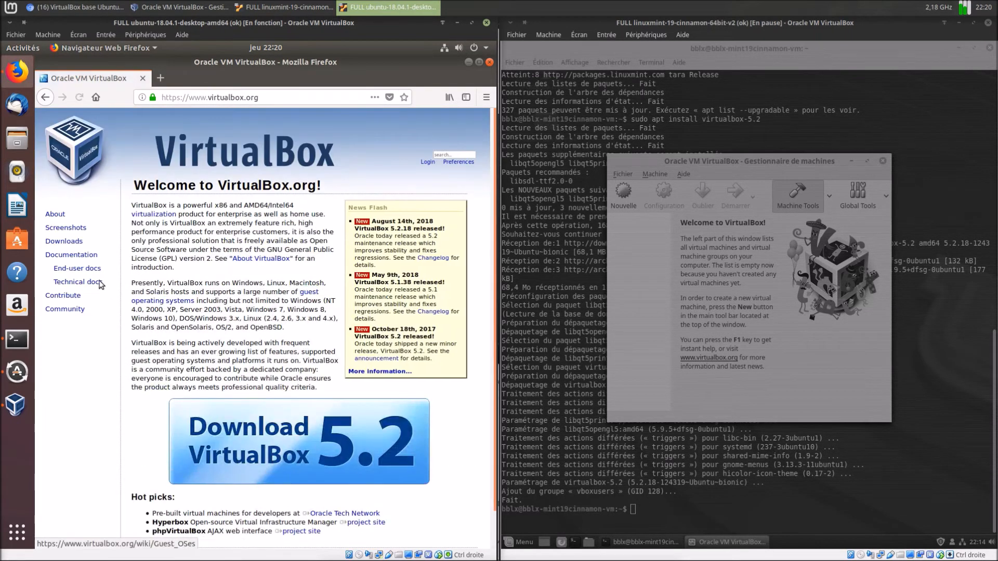
left_click(64, 242)
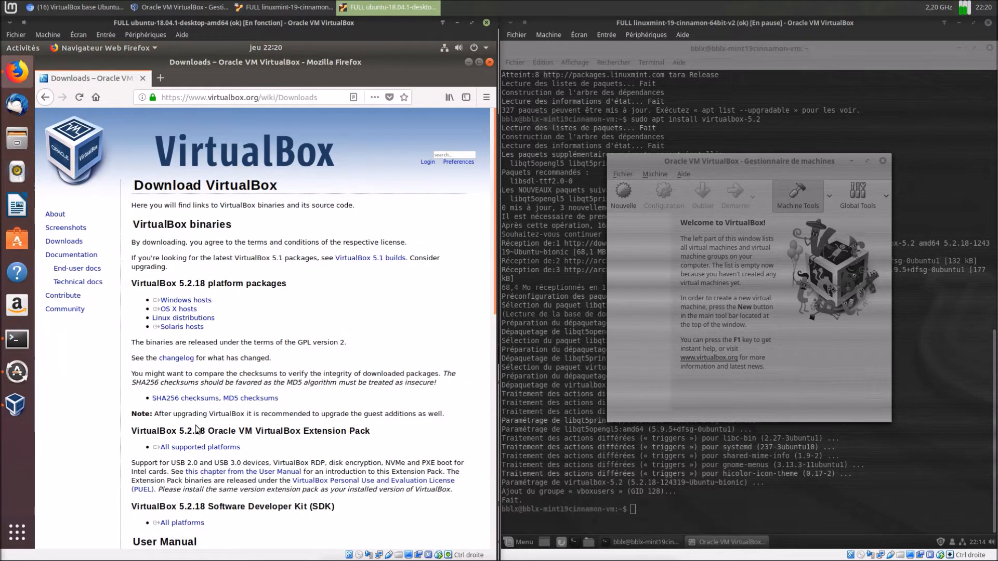
- Download the VirtualBox 5.2.18 Extension Pack for all supported platforms, saving the file instead of opening it
left_click(213, 448)
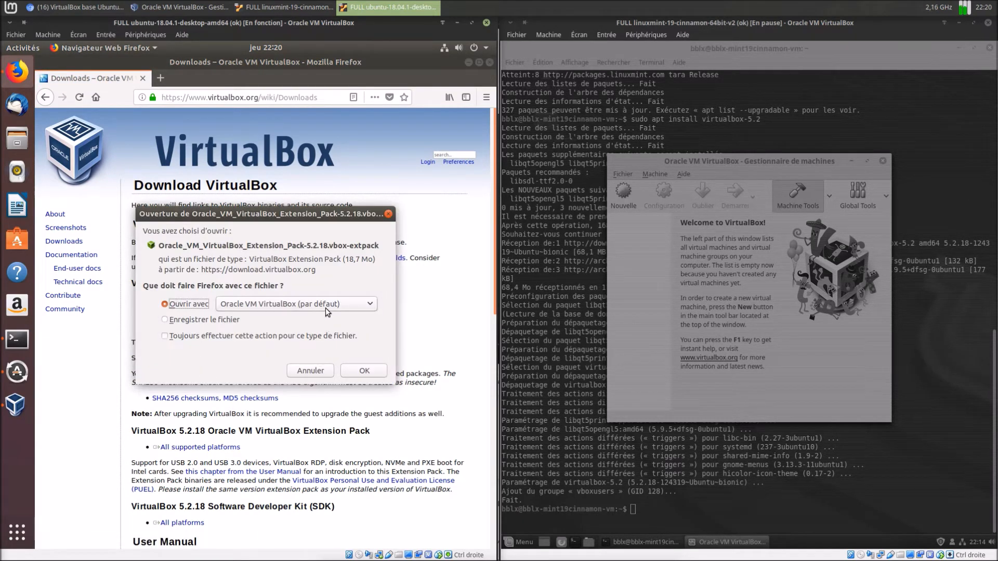
left_click(202, 320)
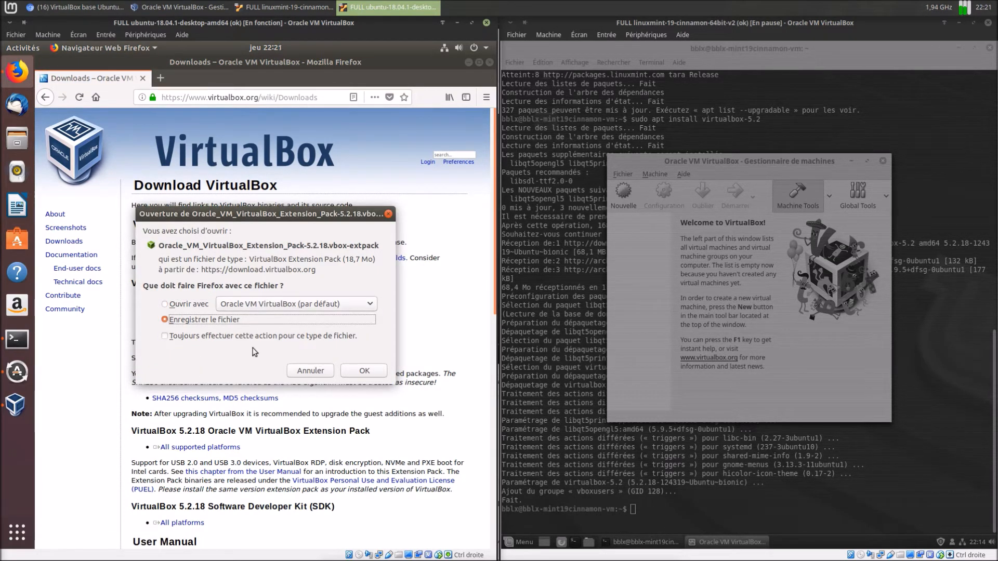
left_click(359, 370)
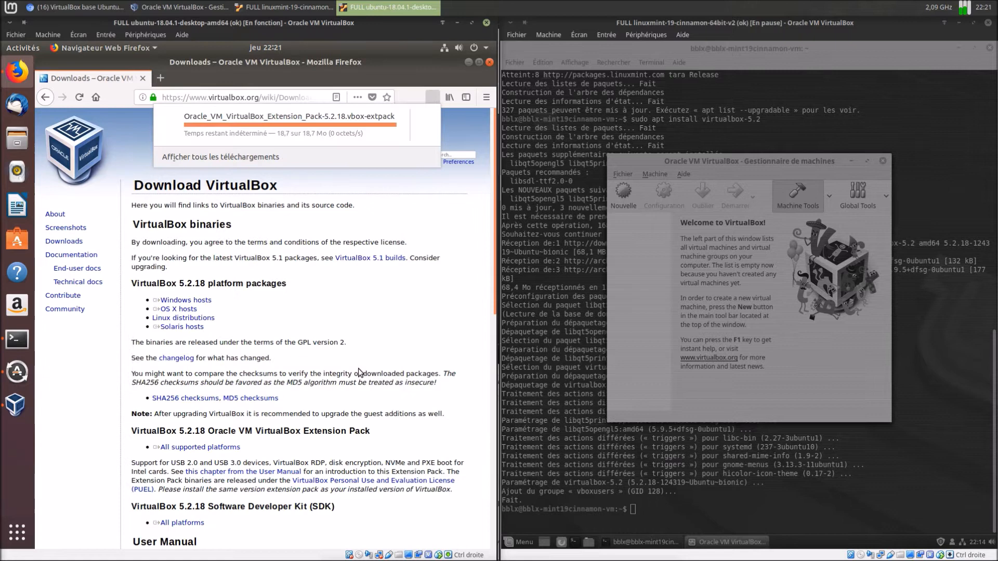
- Close Firefox and the VirtualBox manager on Ubuntu
left_click(489, 64)
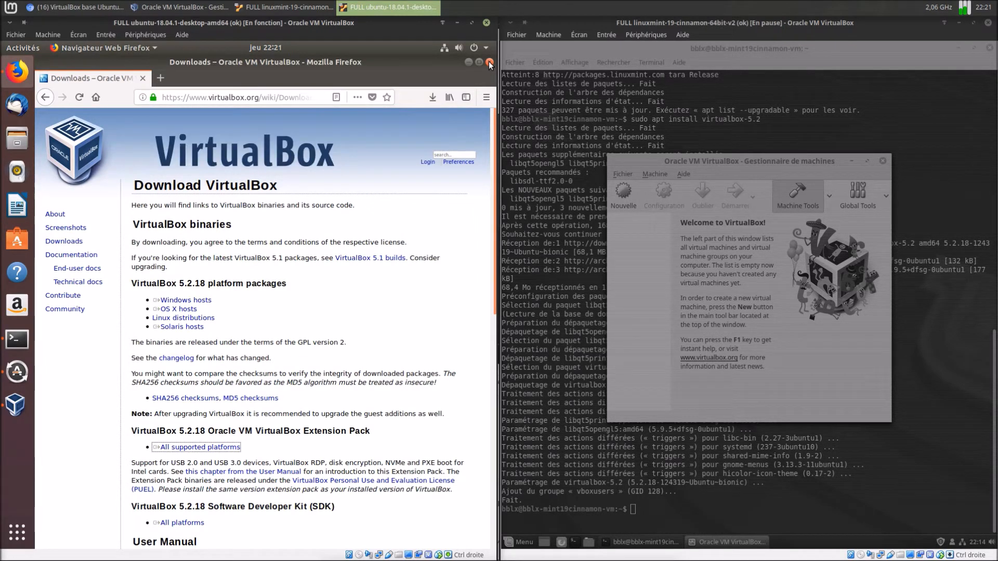
left_click(488, 63)
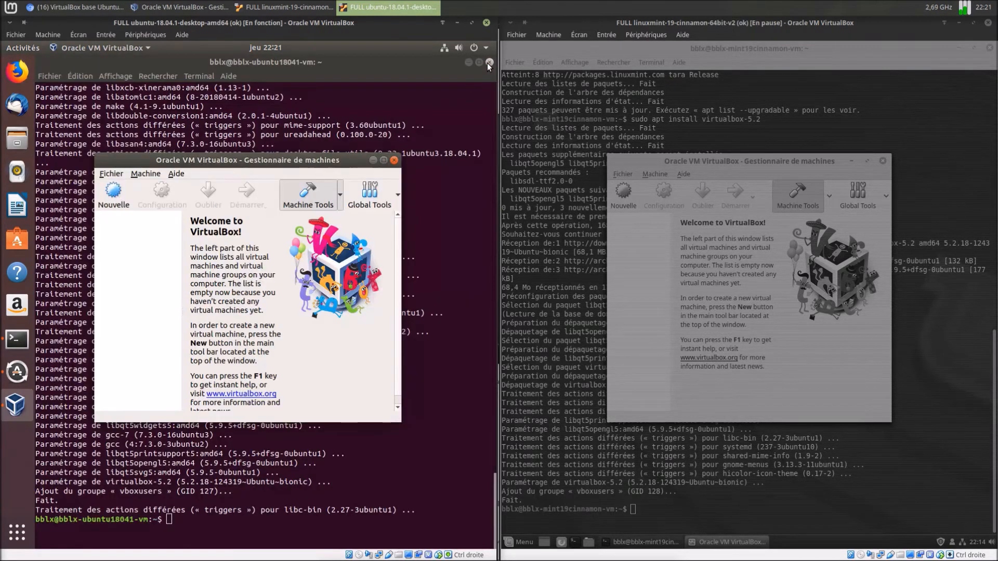
left_click(394, 161)
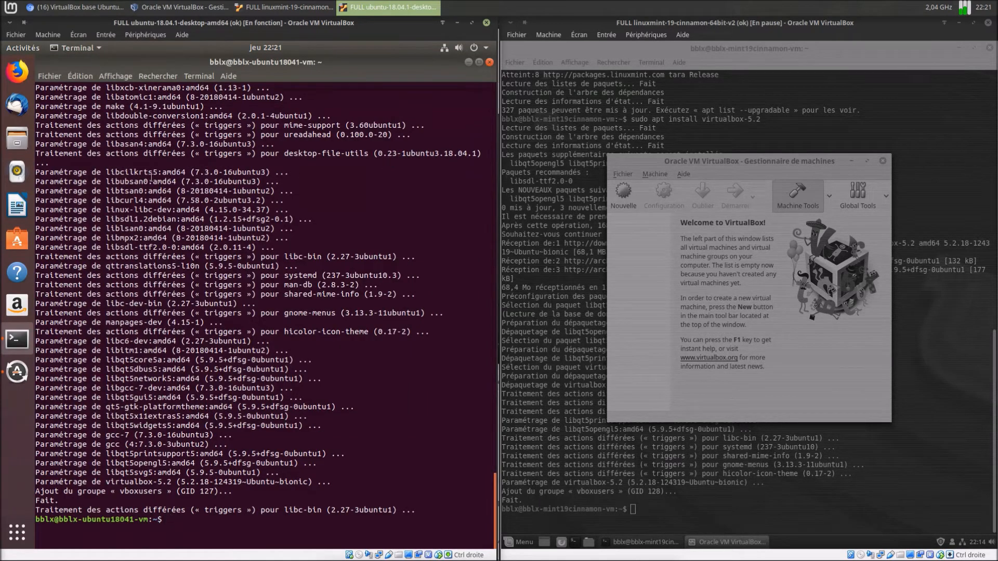
- Open the Téléchargements folder in Ubuntu's file manager
left_click(17, 138)
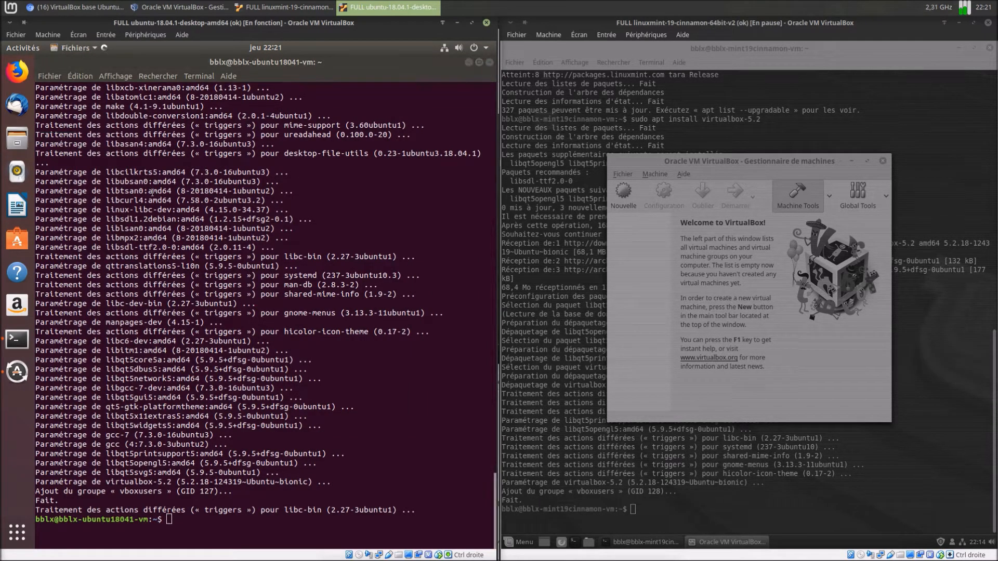
double_click(182, 136)
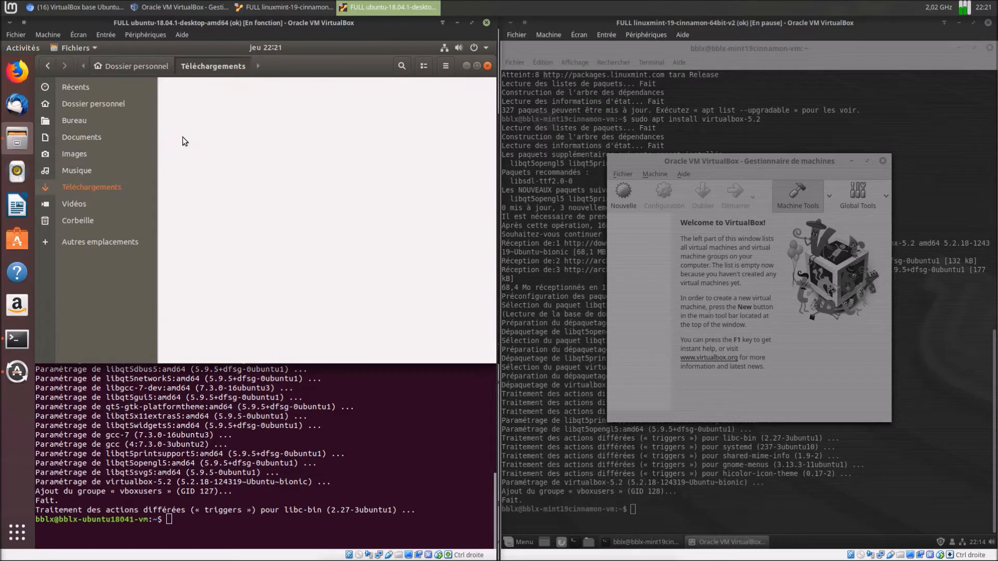
- Install the downloaded VirtualBox 5.2.18 Extension Pack on Ubuntu, accepting its licence and authorising the installation with the account password
left_click(183, 116)
right_click(183, 115)
left_click(201, 122)
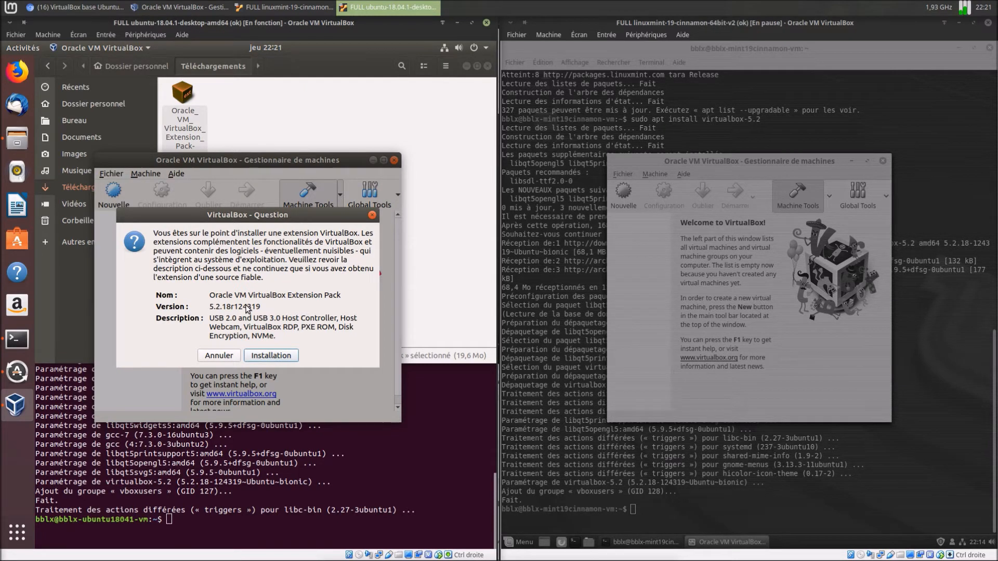
left_click(266, 356)
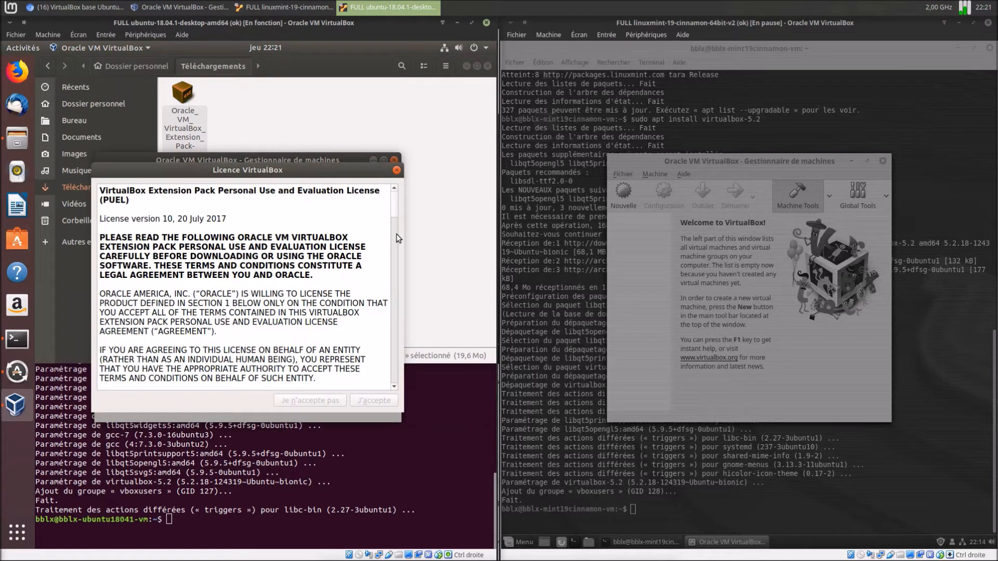
left_click_drag(395, 208, 400, 403)
left_click(374, 401)
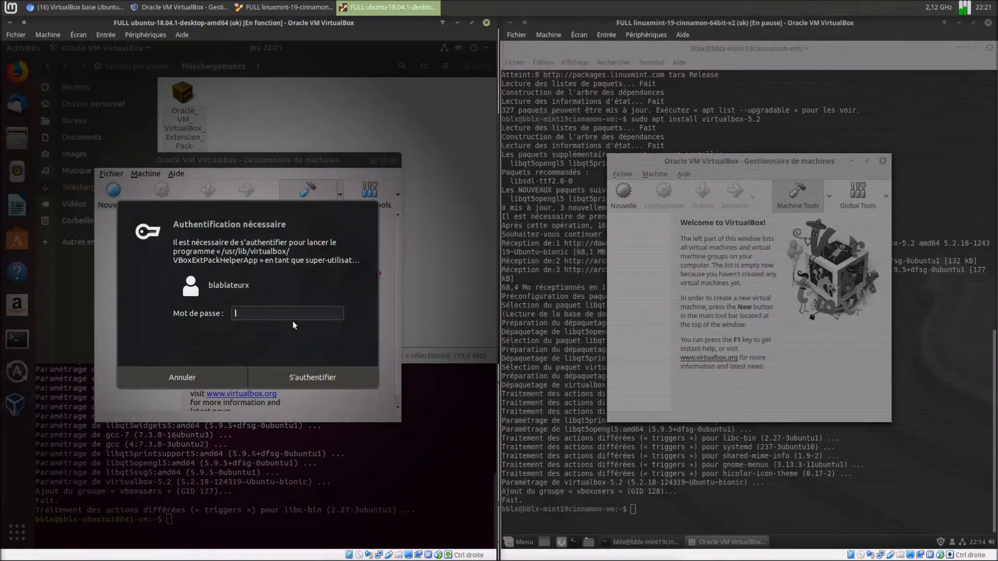
type("******")
key("Return")
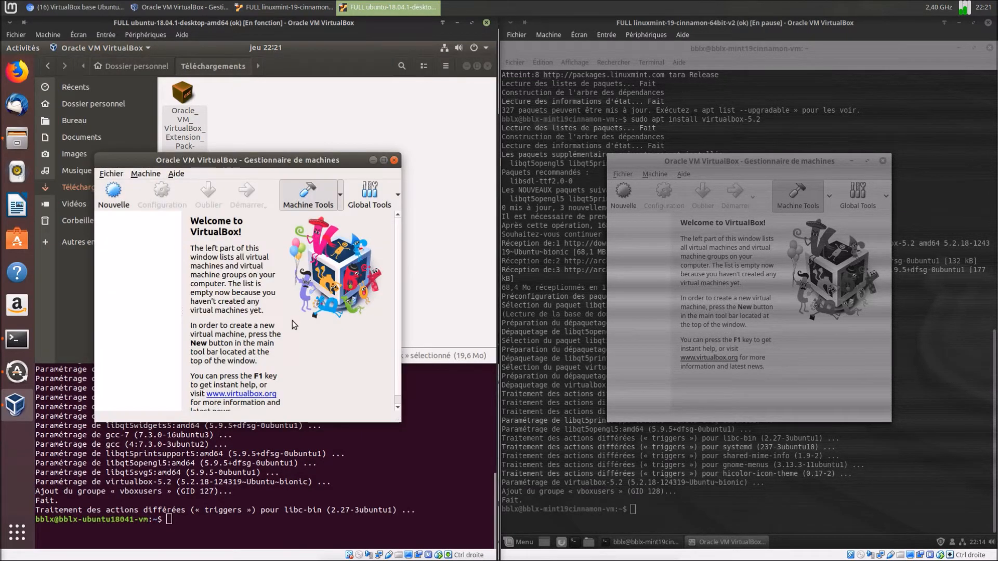
- Check the installed extension packages in the Ubuntu VirtualBox preferences, and leave the preferences without changing anything
left_click(262, 312)
left_click(111, 174)
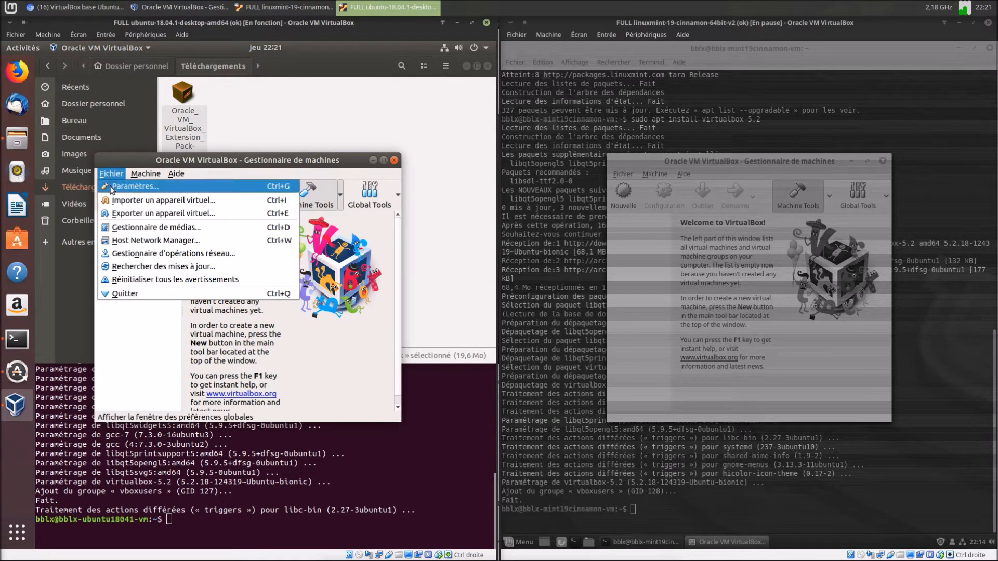
left_click(110, 186)
left_click(99, 316)
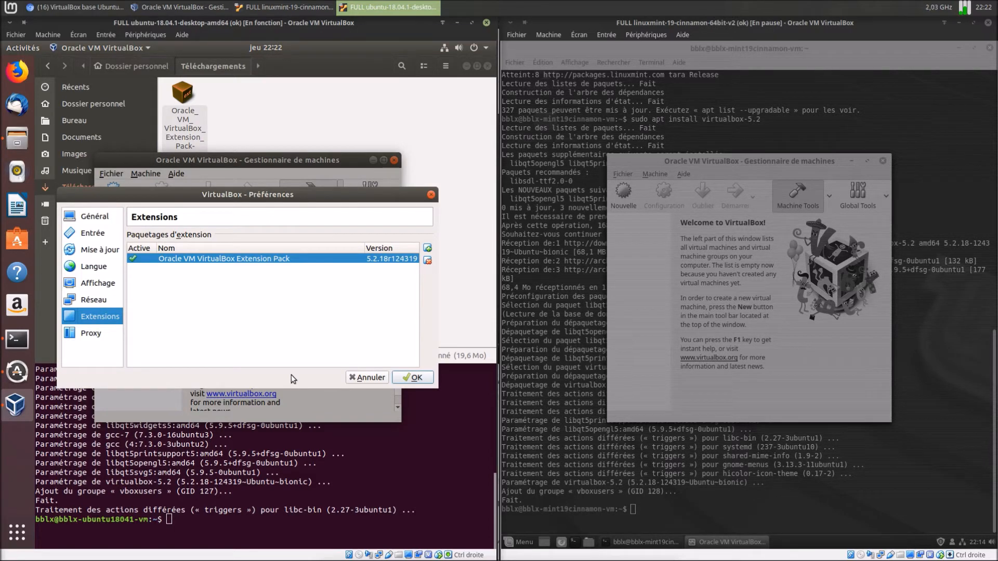
left_click(376, 374)
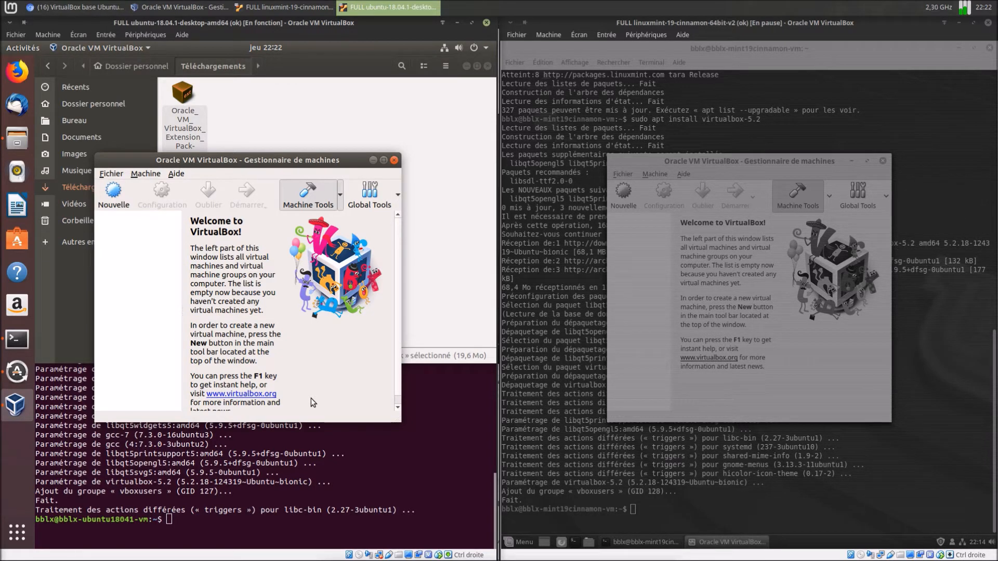
- In the host's VirtualBox manager, view the USB settings and attachable USB devices of Clone de linuxmint-19-mate-64bit, discarding any change
left_click(179, 8)
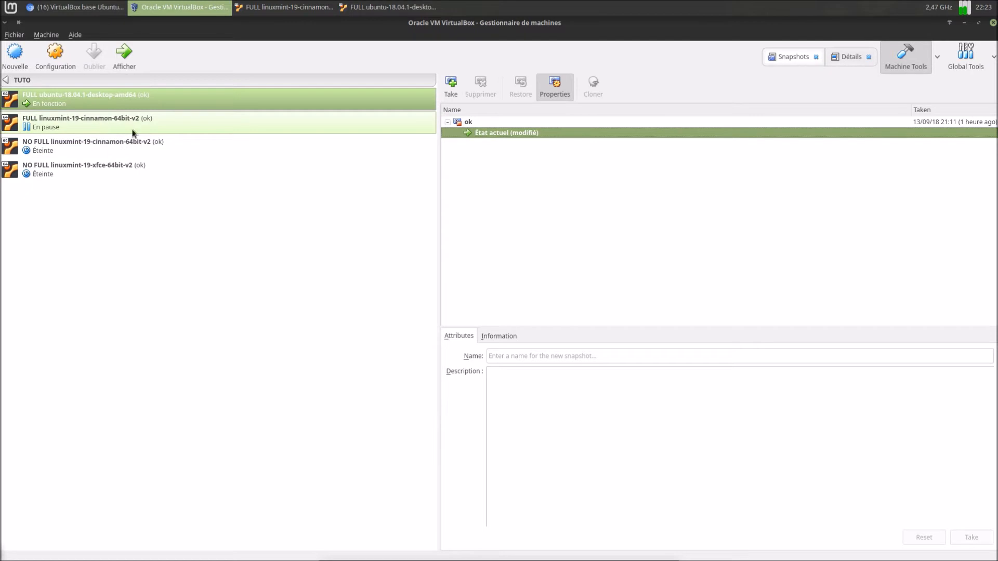
left_click(6, 80)
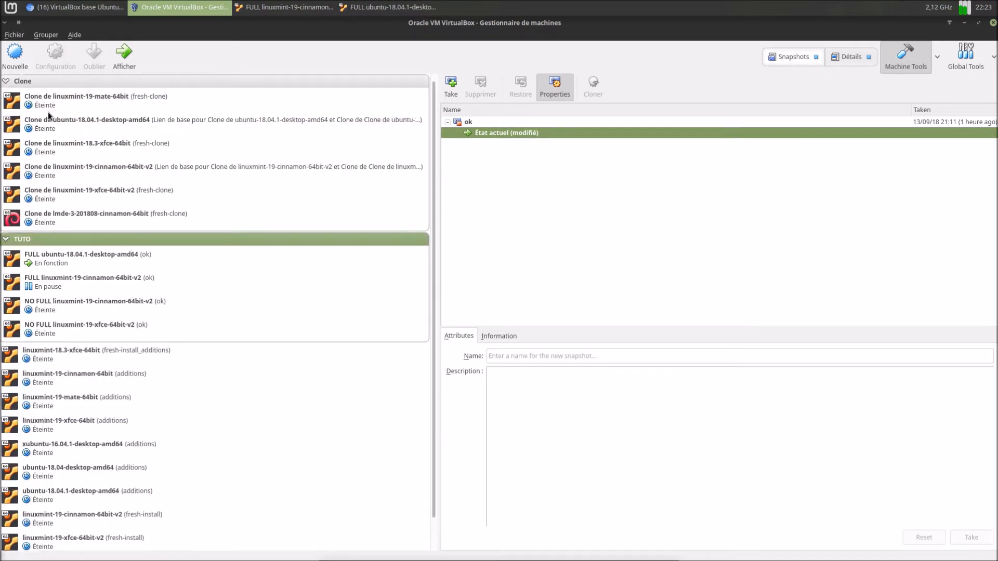
left_click(51, 100)
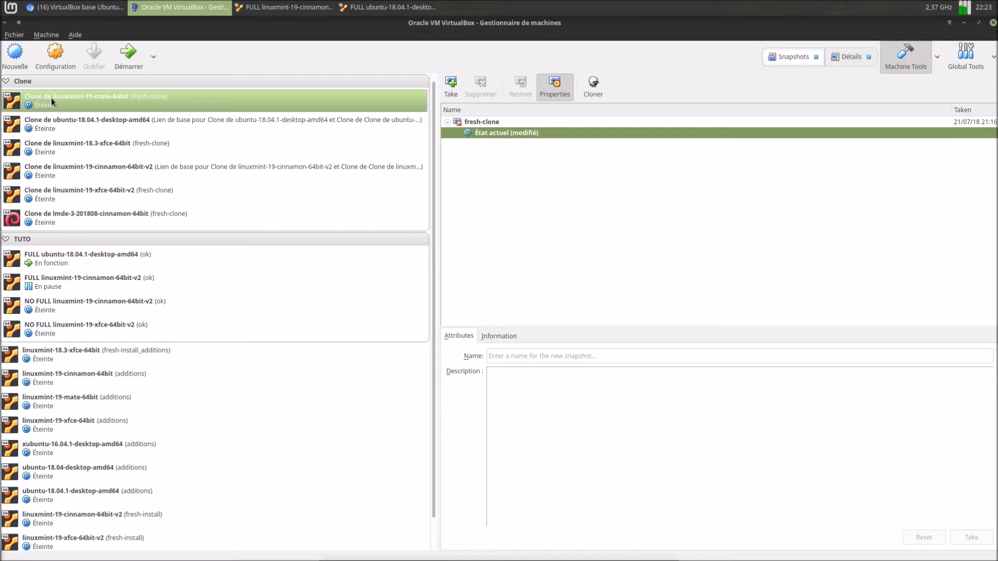
left_click(849, 57)
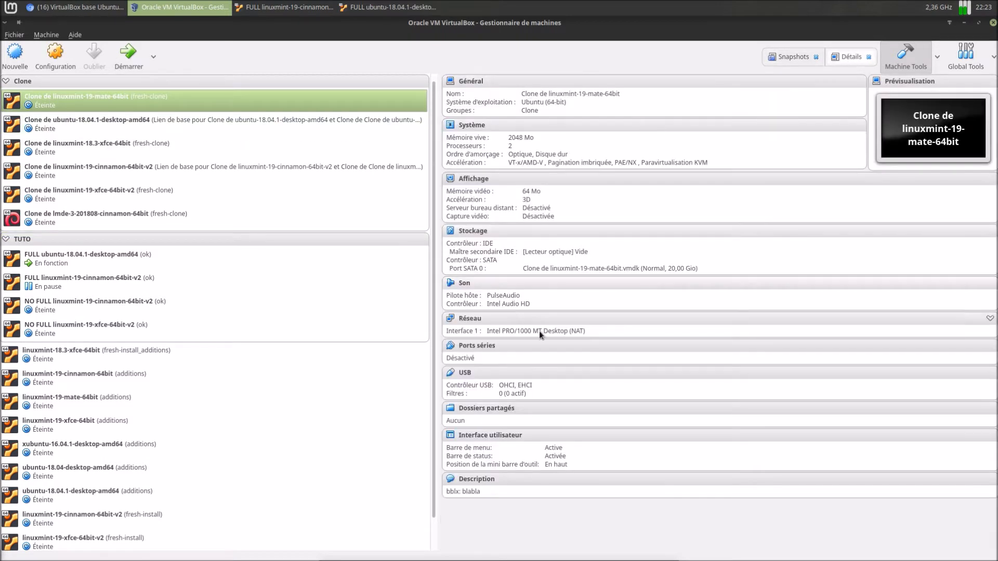
left_click(465, 373)
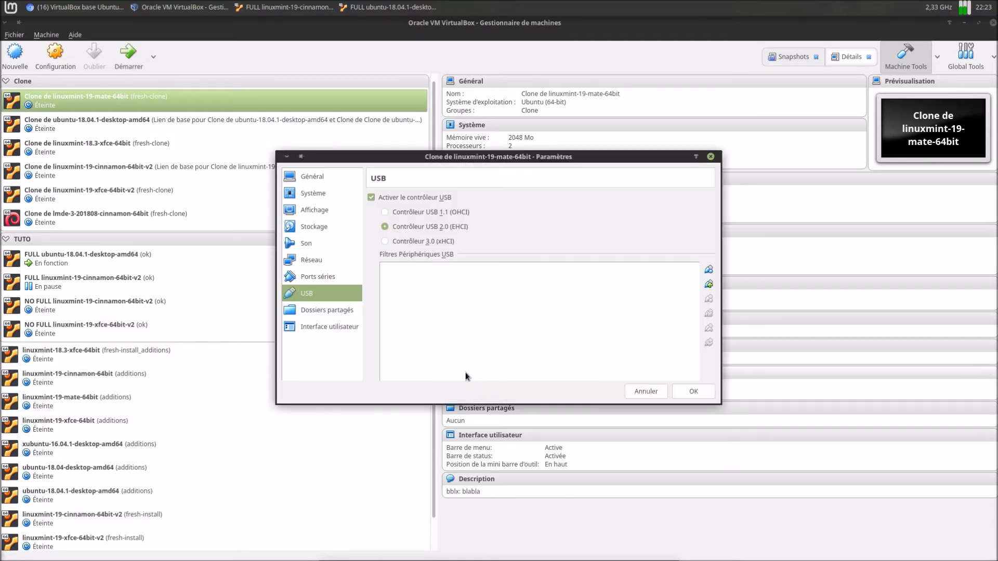
left_click(709, 285)
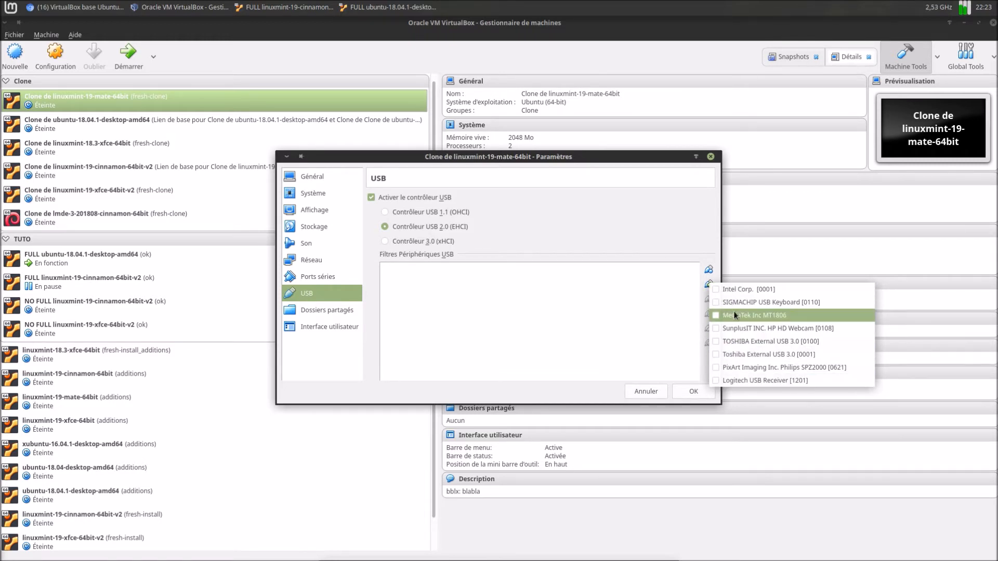
left_click(633, 241)
left_click(650, 392)
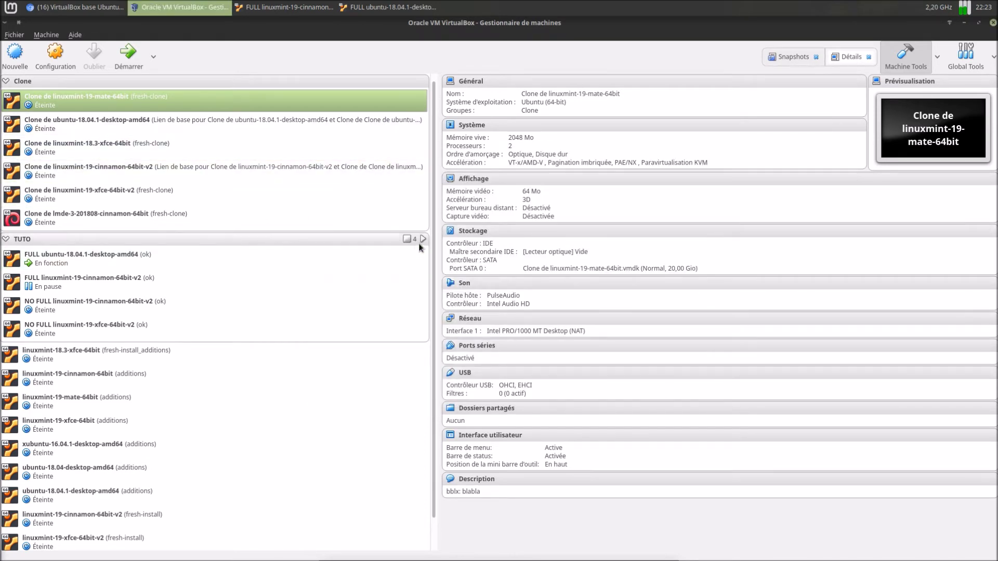
- Show only the TUTO group in the host's VirtualBox manager and switch back to the Ubuntu virtual machine window
left_click(422, 239)
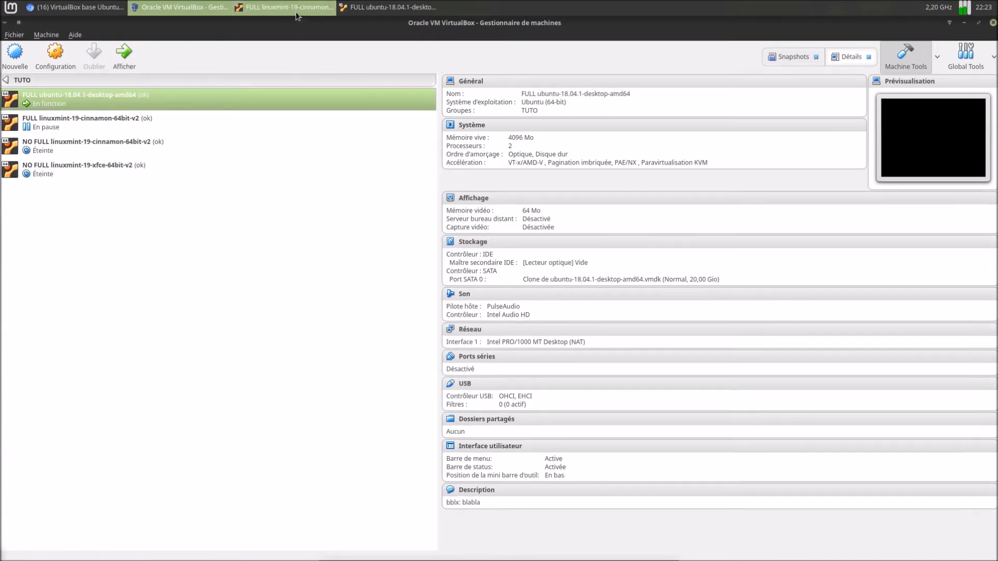
left_click(297, 16)
left_click(351, 12)
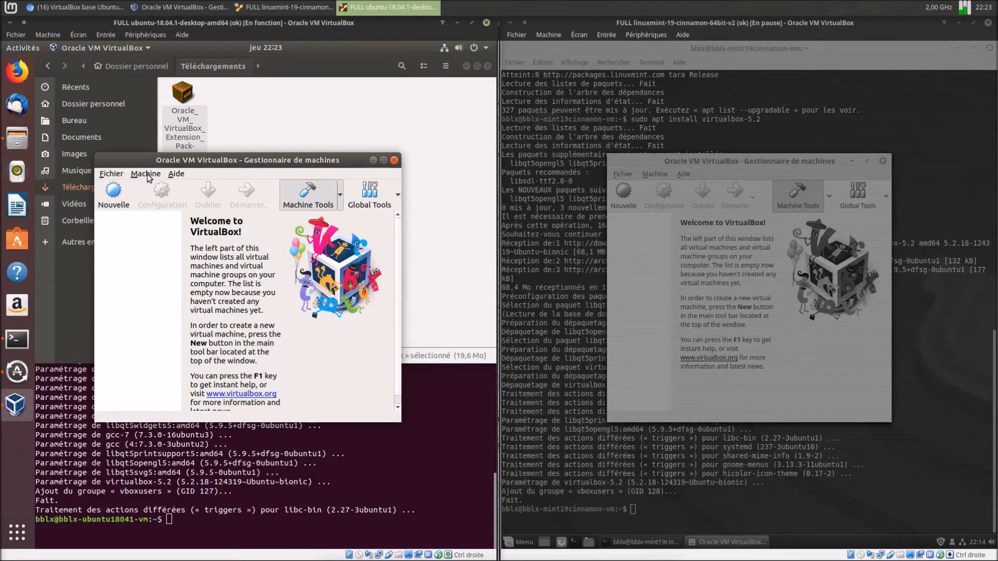
- Start a new virtual machine named Ubuntu, type Linux, version Ubuntu (32-bit), keeping the default memory size
left_click(115, 195)
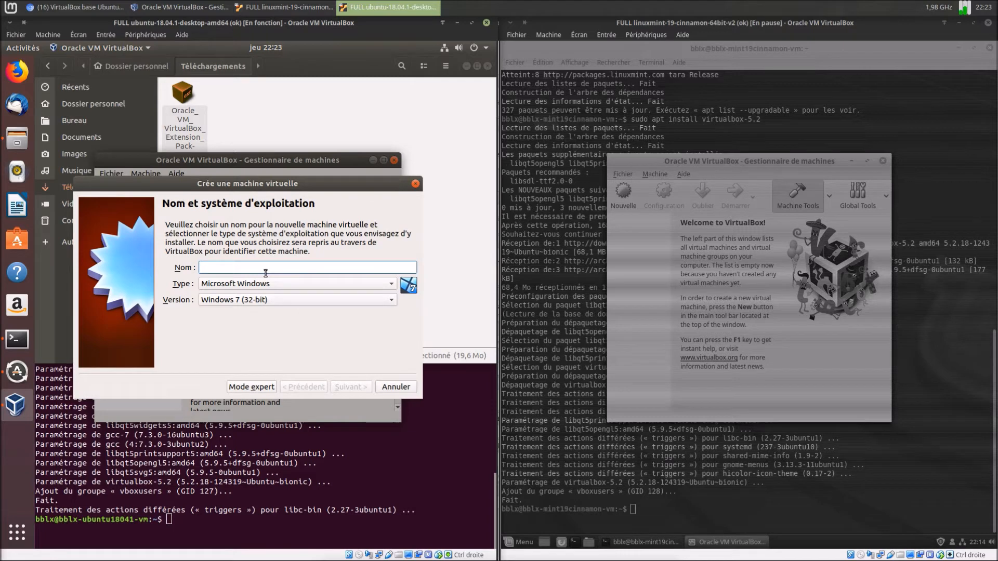
type("Ubuntu")
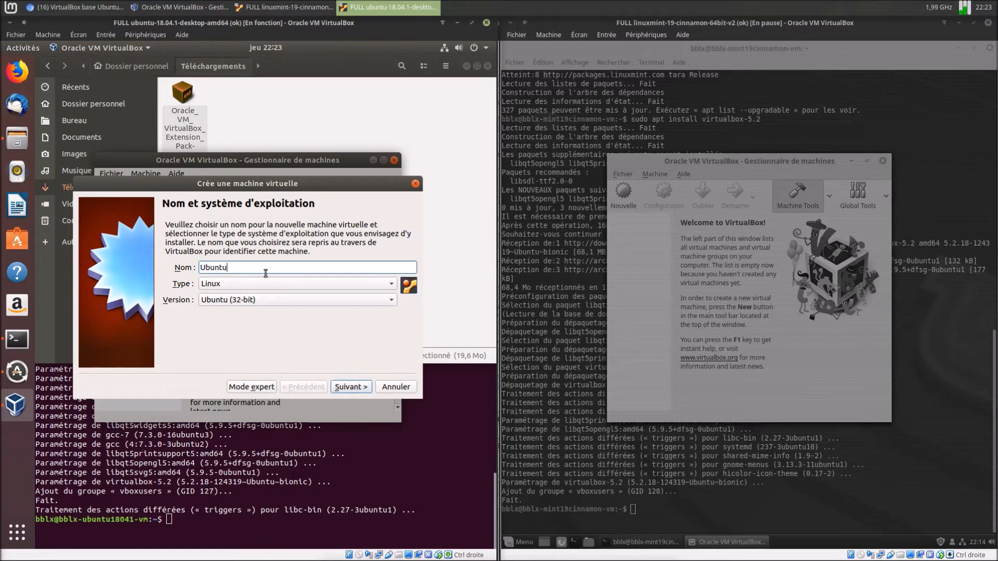
left_click(276, 300)
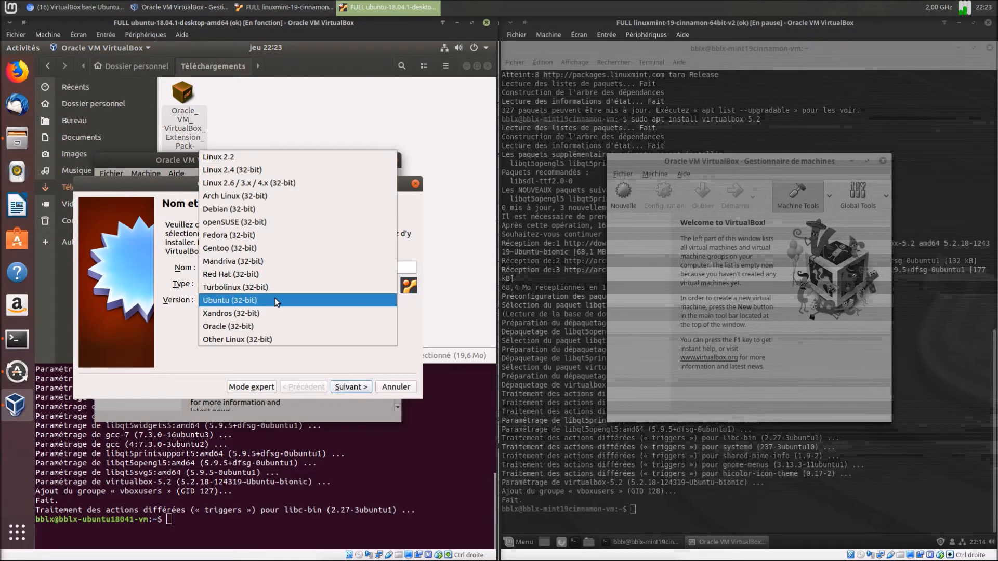
left_click(348, 388)
left_click(348, 388)
left_click(348, 388)
- Create a dynamically allocated VDI disk for the new Ubuntu machine with the default size and finish creating the machine
left_click(350, 386)
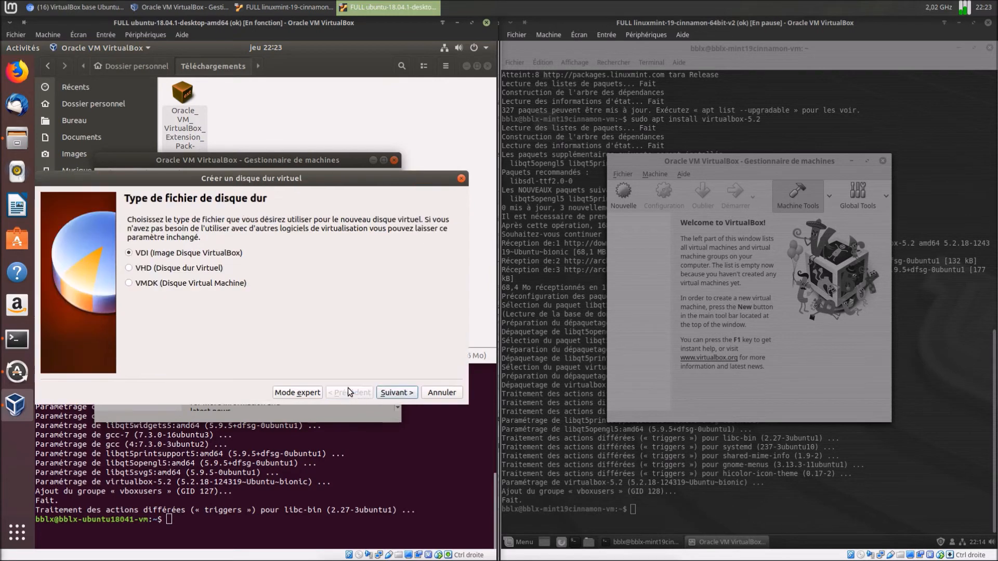
left_click(412, 393)
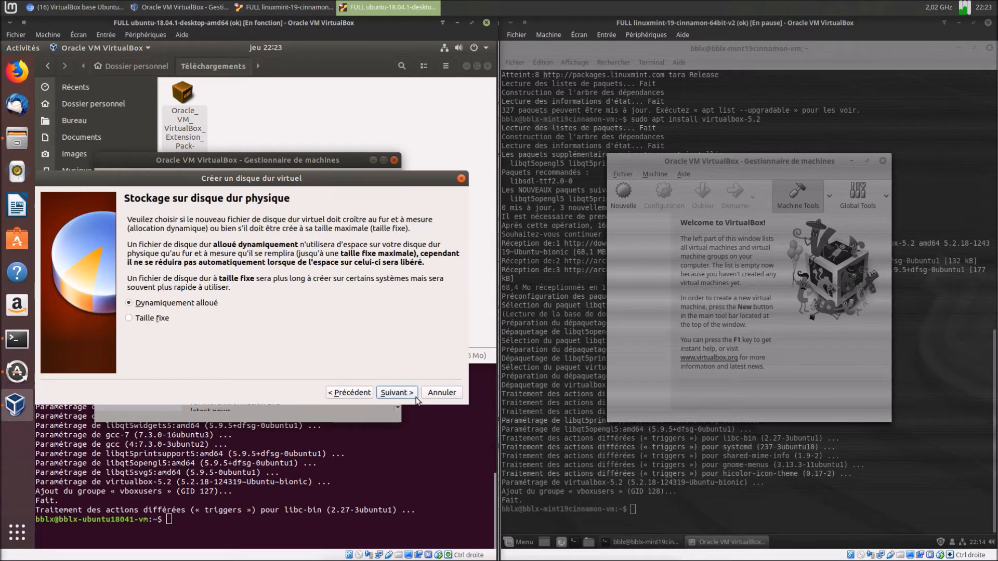
left_click(414, 394)
left_click(415, 394)
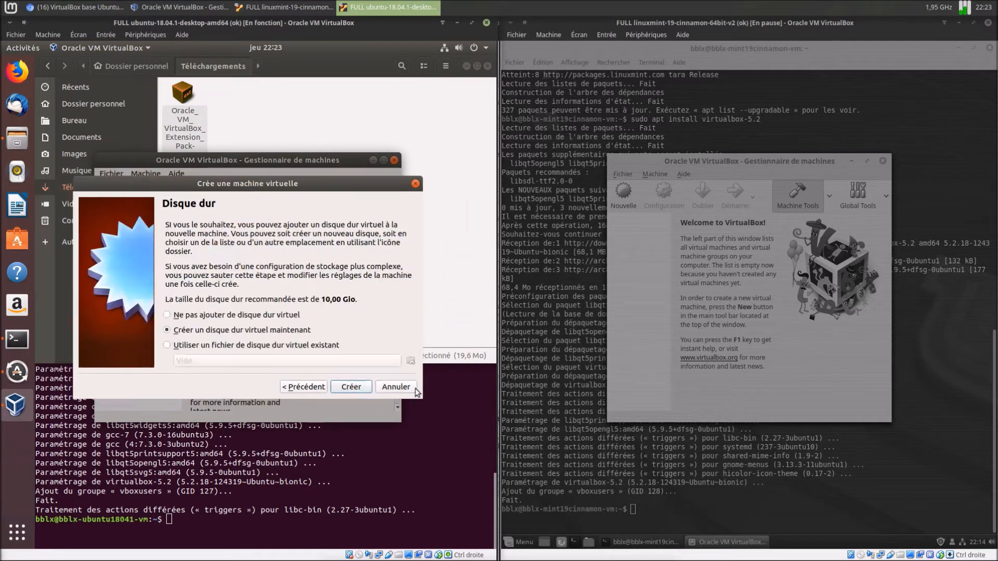
- Maximize the VirtualBox manager and check the new Ubuntu machine's USB controller settings and available USB devices, leaving them unchanged
left_click(383, 160)
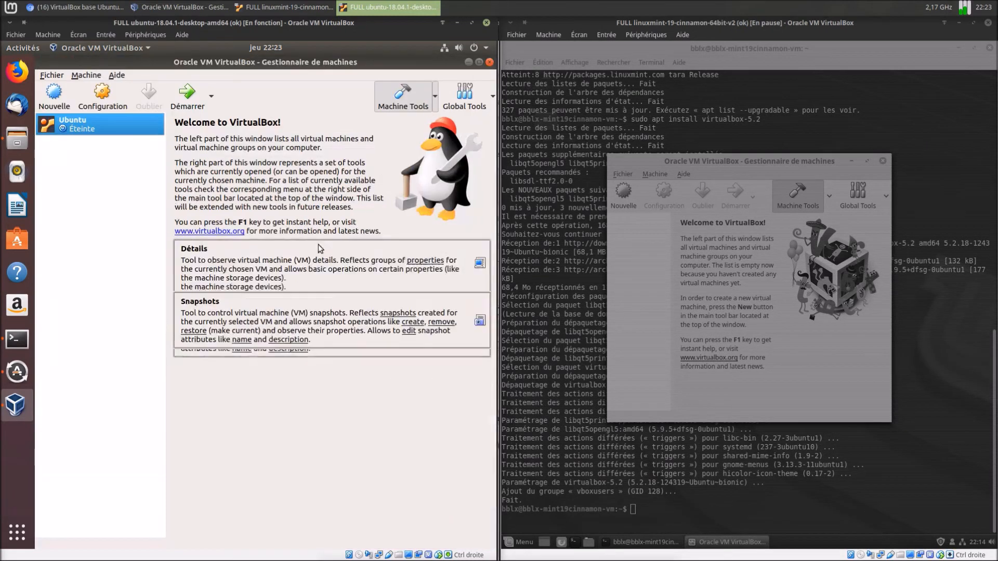
left_click(115, 101)
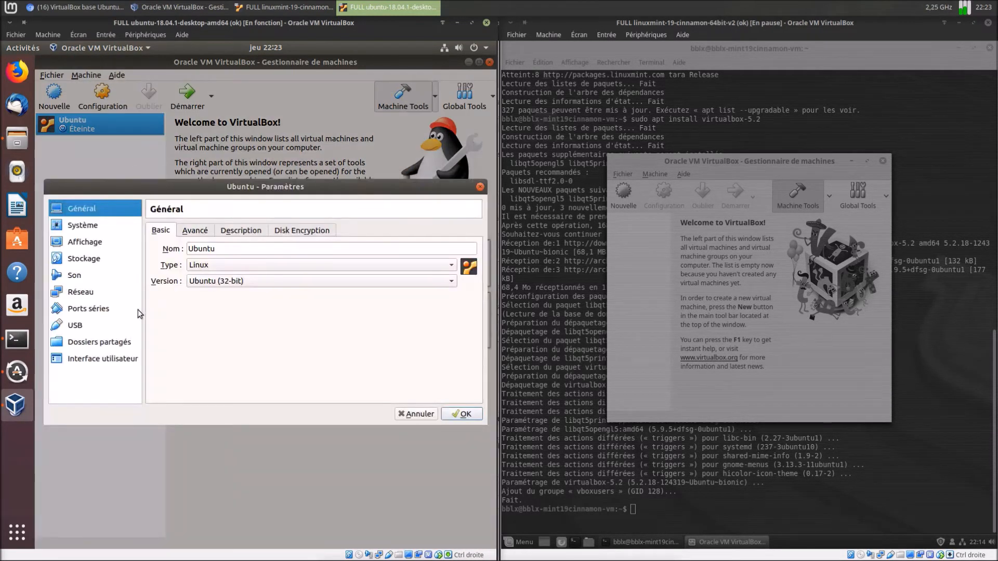
left_click(89, 326)
left_click(477, 314)
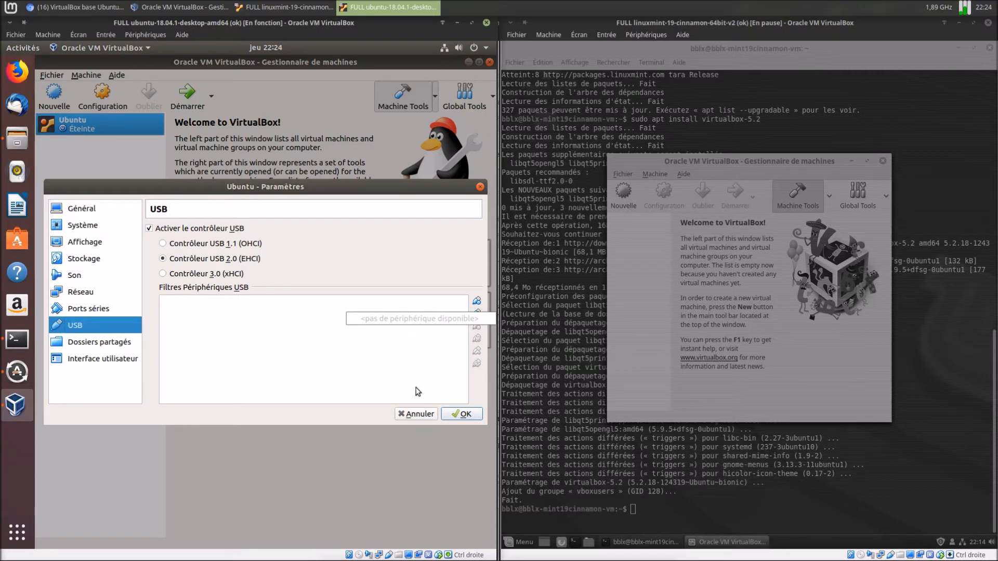
left_click(426, 416)
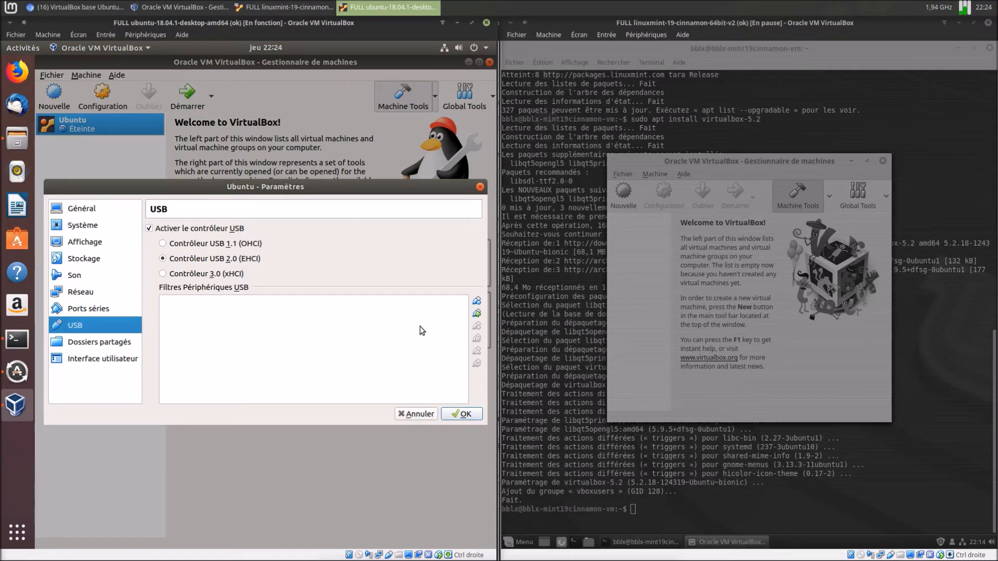
left_click(416, 414)
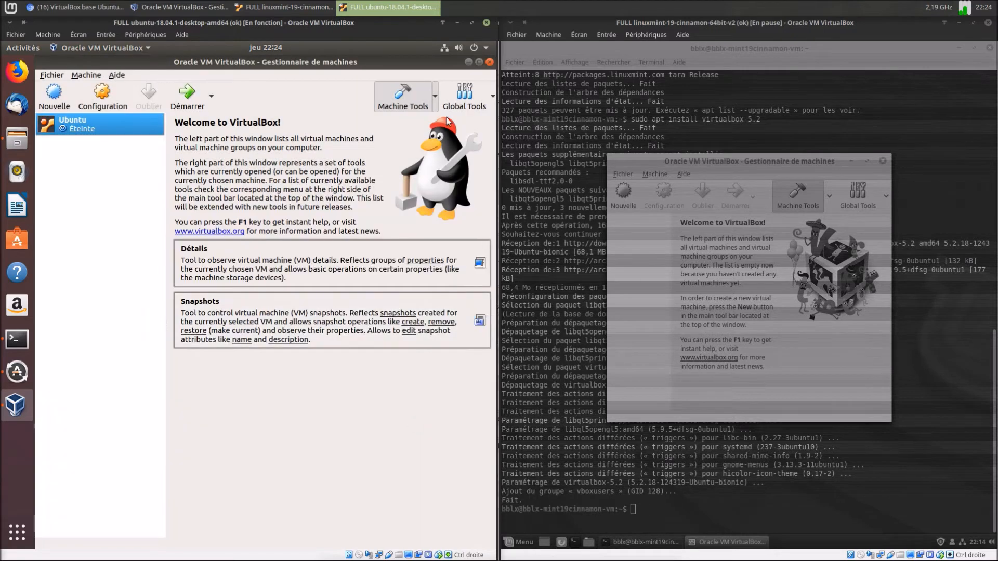
- Close the VirtualBox manager and the file manager on Ubuntu to return to the terminal
left_click(488, 63)
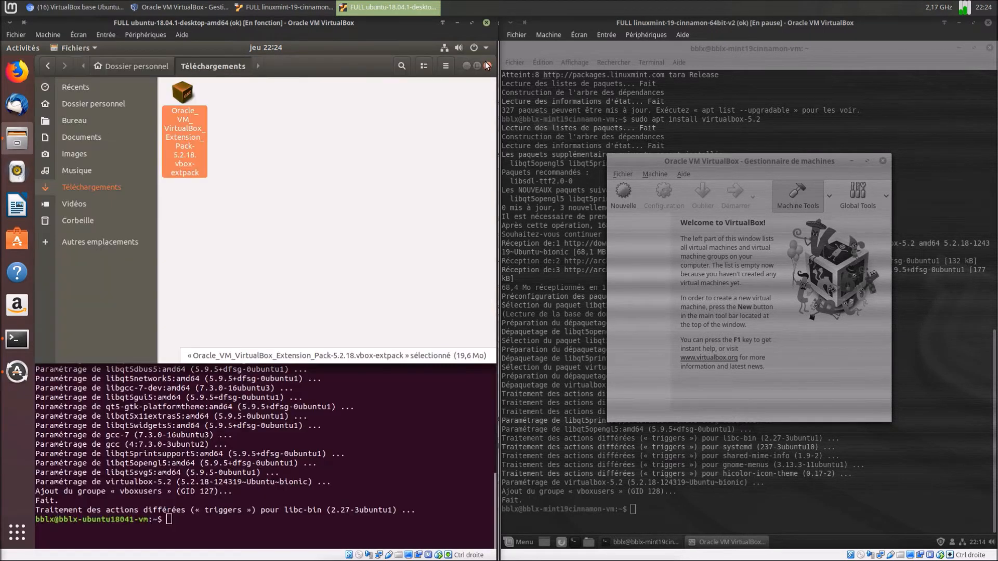
right_click(171, 126)
left_click(206, 212)
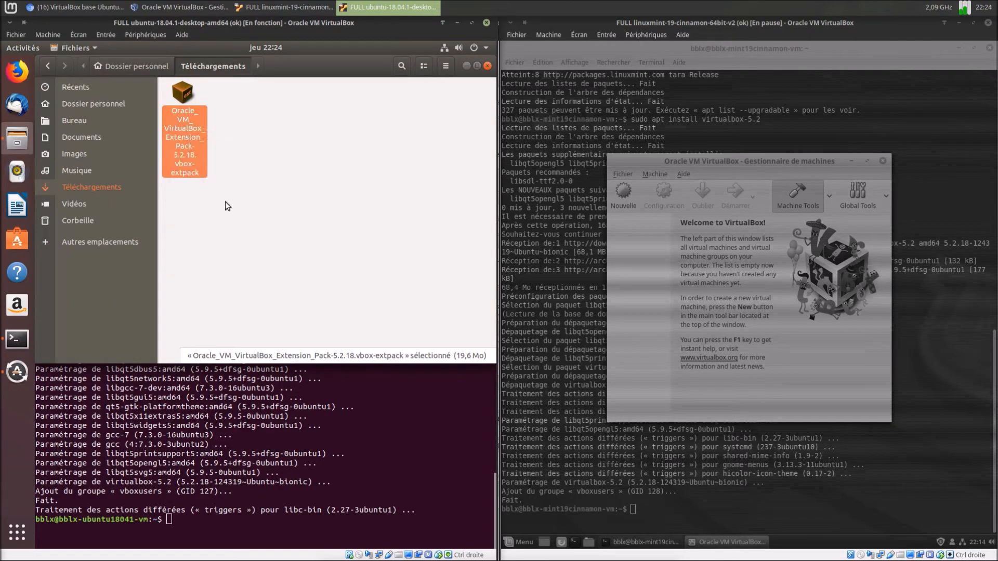
left_click(487, 66)
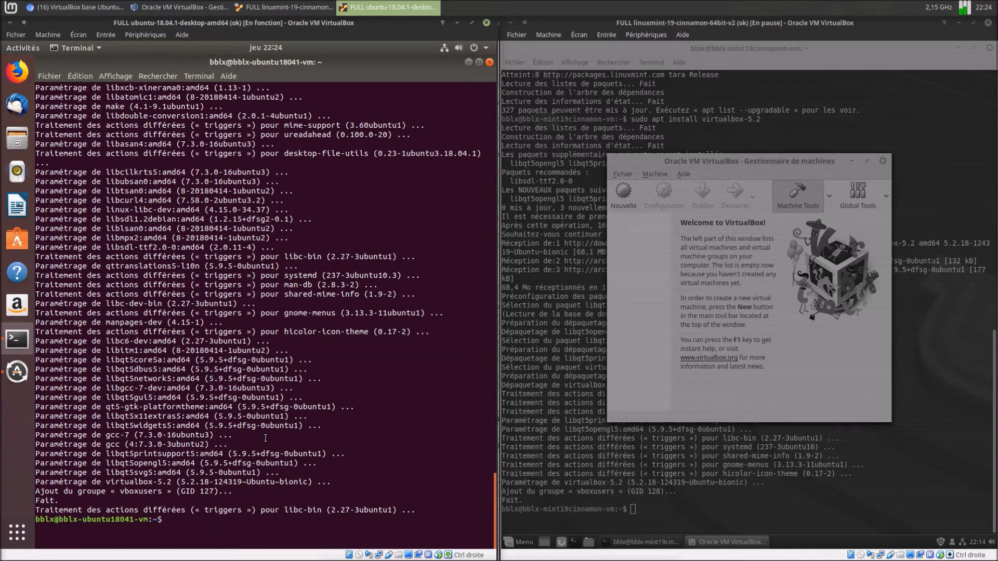
- Try to add the user bblx to the vboxuser group with sudo usermod -G vboxuser -a bblx
type("sudo u")
type("sermod")
type(" -G")
type(" vboxus")
type("er")
type(" -")
type("a")
type("bbl")
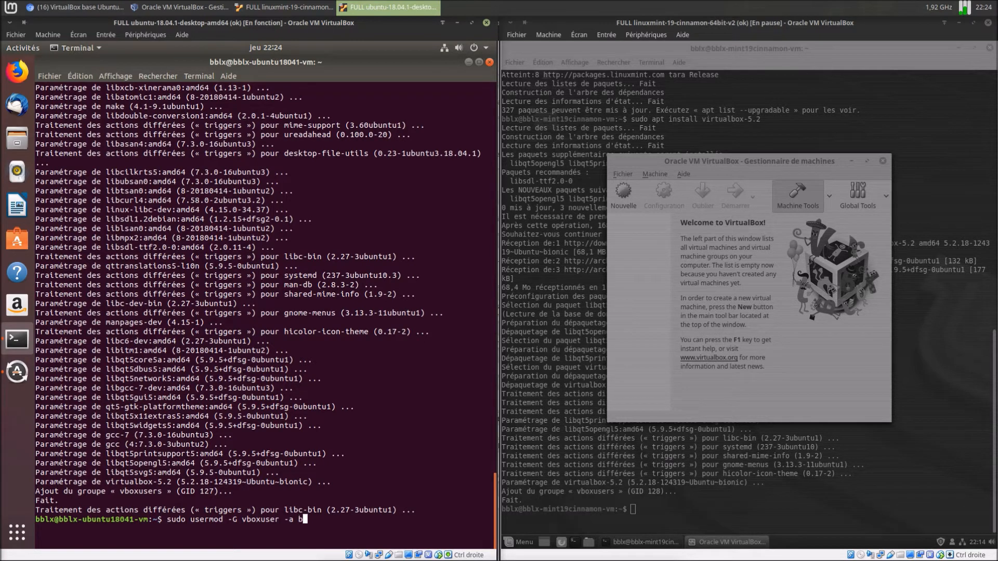
type("x")
key("Return")
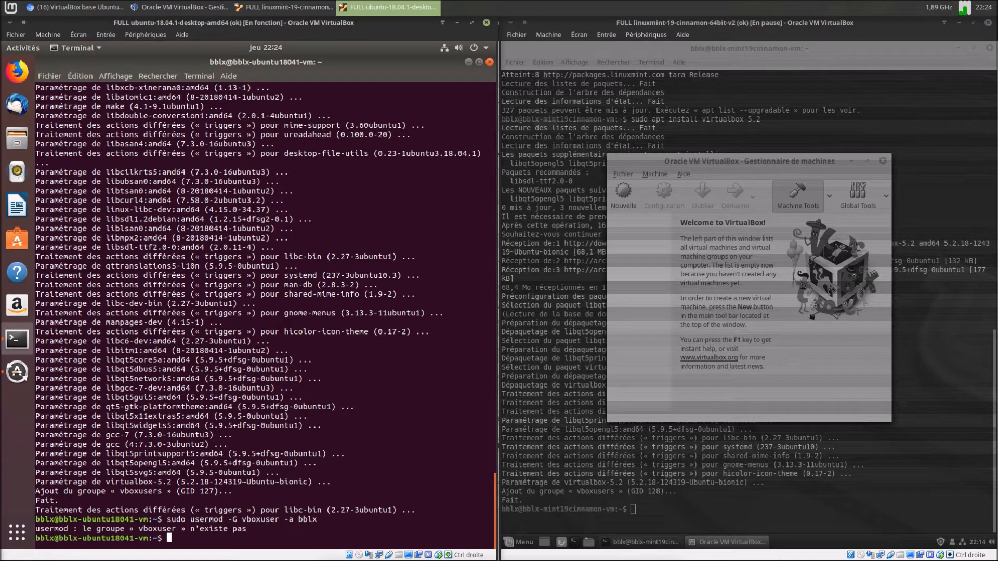
- Rerun the usermod command with the group name vboxusers for the user bblx, and reboot Ubuntu with sudo reboot
key("Up")
key("Left")
key("Left")
key("Left")
key("Left")
key("Left")
key("Left")
key("Left")
key("Left")
key("Left")
key("Left")
key("Left")
key("Left")
key("Right")
key("Right")
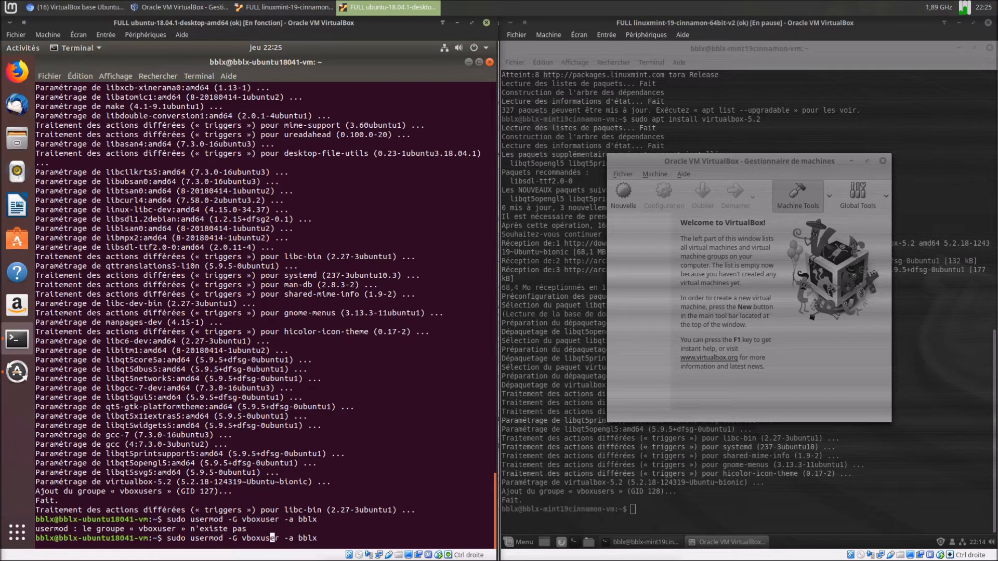
key("Right")
key("Right")
type("s")
key("Return")
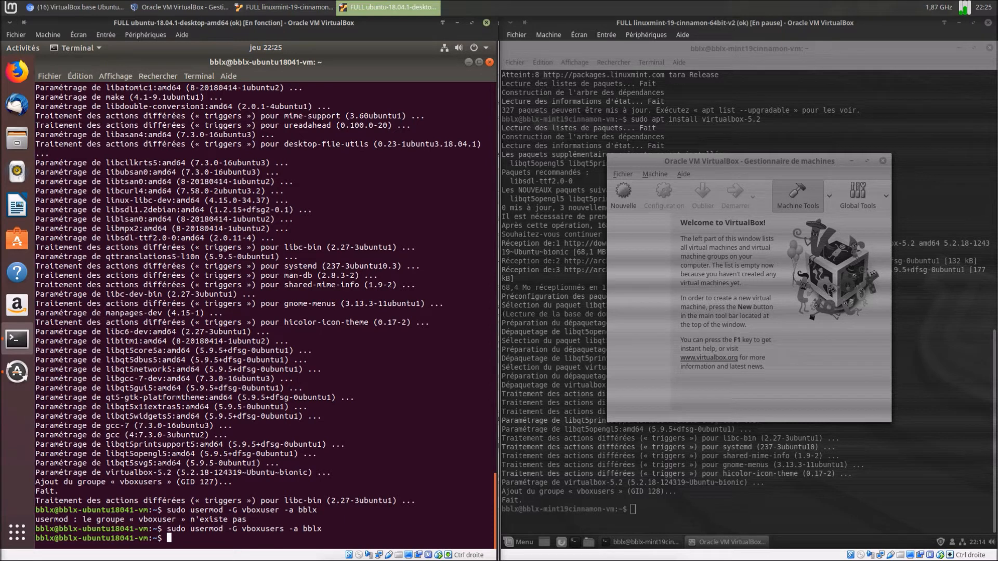
type("sudo reboot")
key("Return")
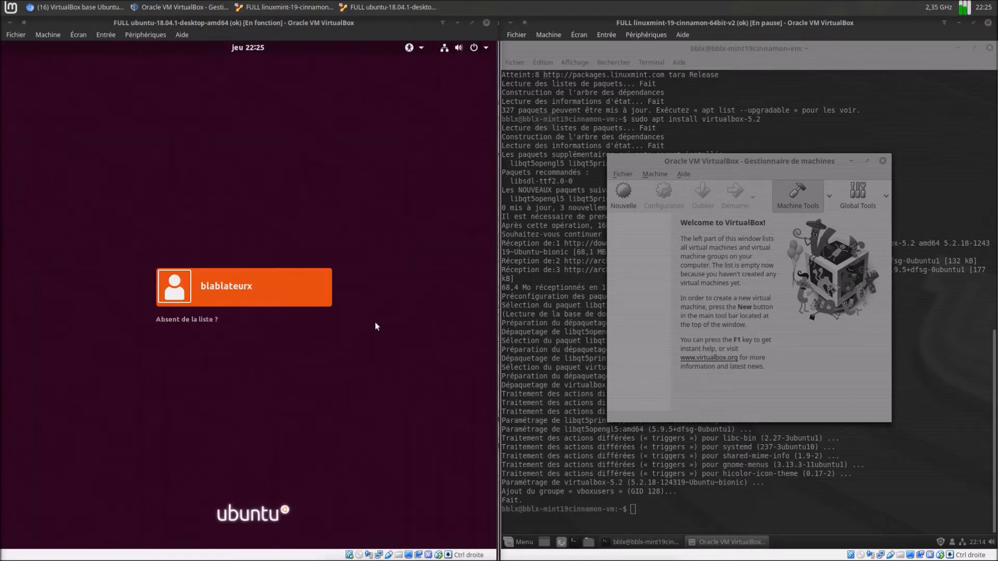
- Shut down the Ubuntu virtual machine from its login screen and confirm the power-off
left_click(483, 48)
left_click(404, 132)
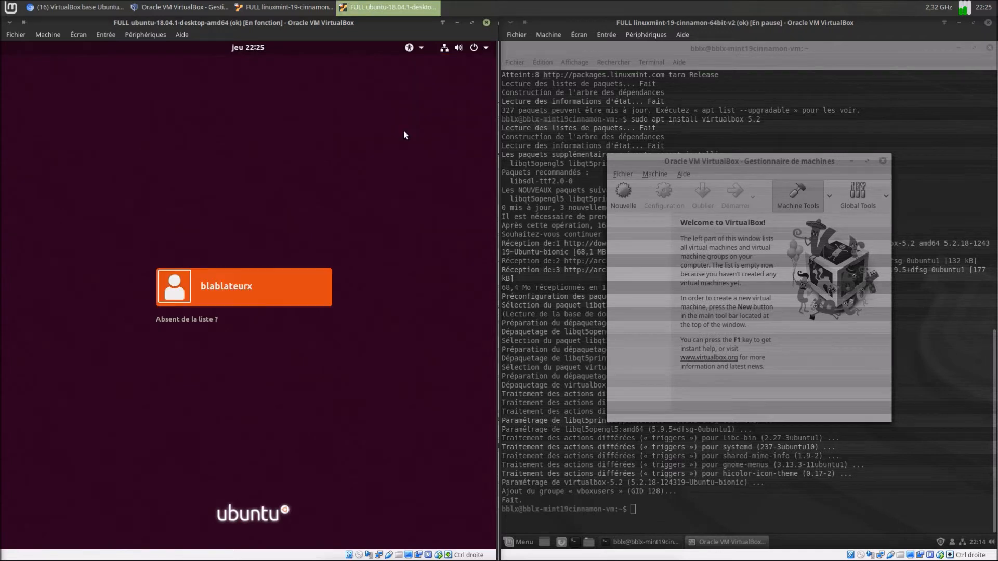
left_click(326, 341)
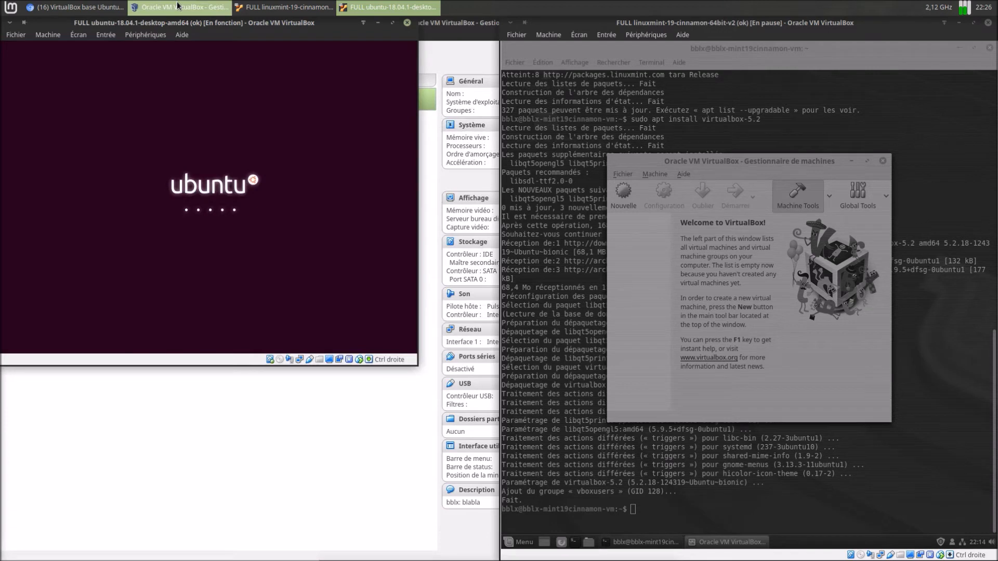
- Start the FULL ubuntu-18.04.1-desktop-amd64 machine from the host's VirtualBox manager and bring the paused Linux Mint machine's window forward
left_click(178, 6)
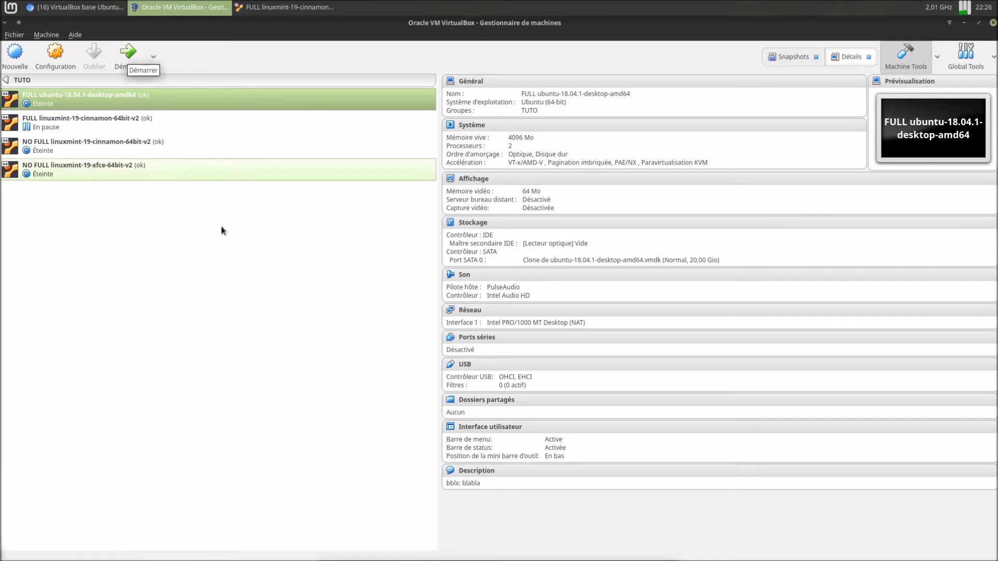
left_click(261, 11)
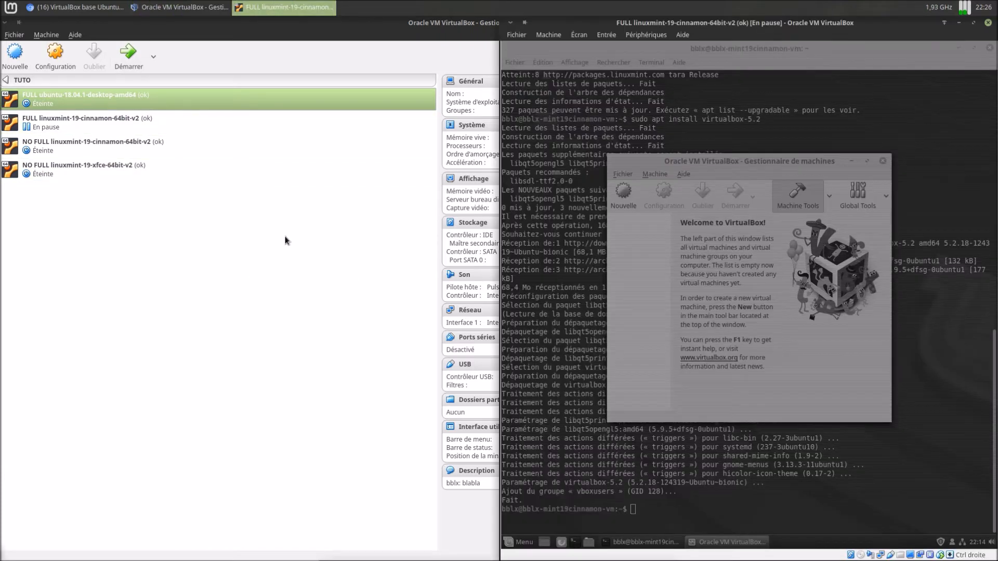
left_click(123, 59)
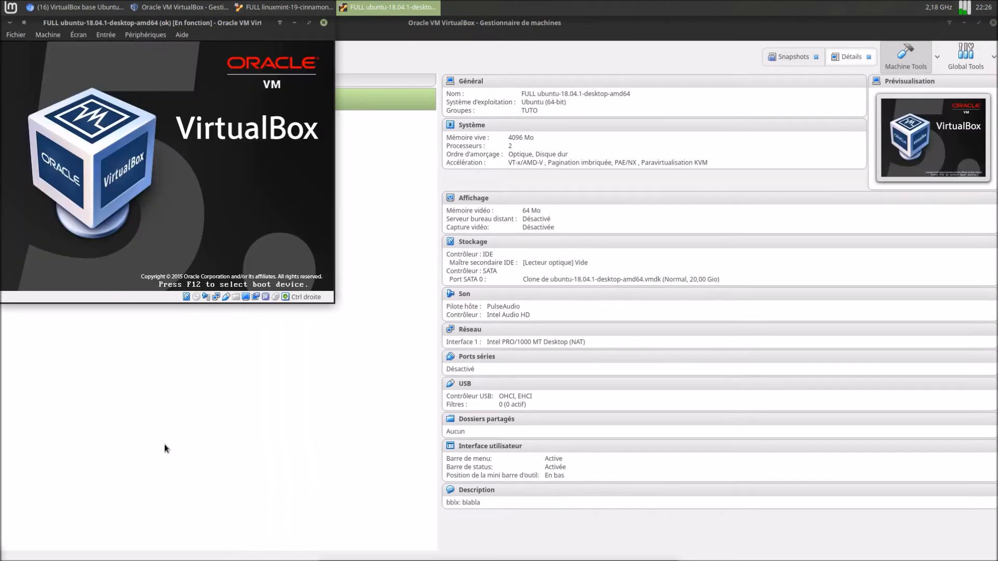
left_click(285, 7)
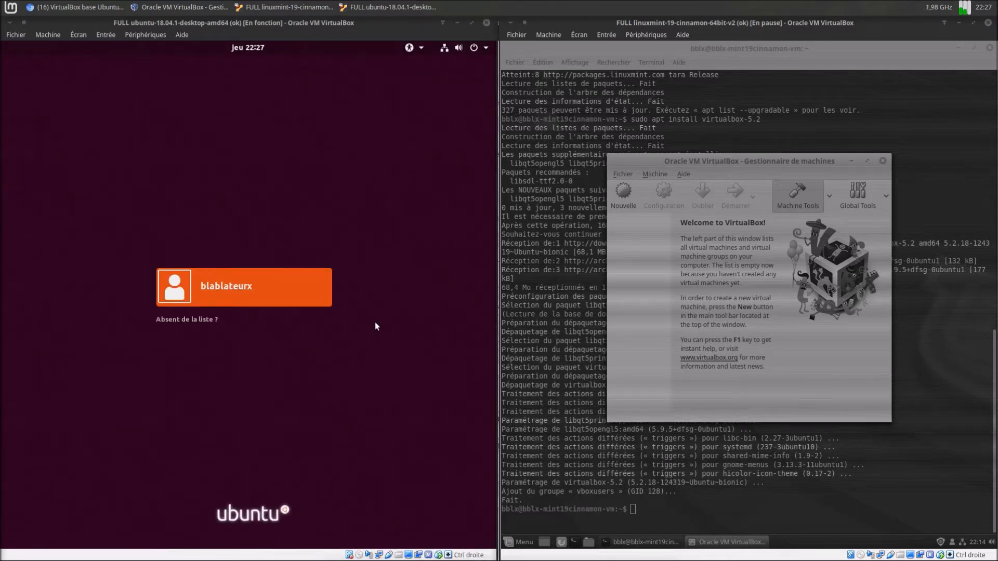
- Log in to the listed Ubuntu user account with the account password, and bring the host's VirtualBox manager forward
left_click(232, 292)
type("******")
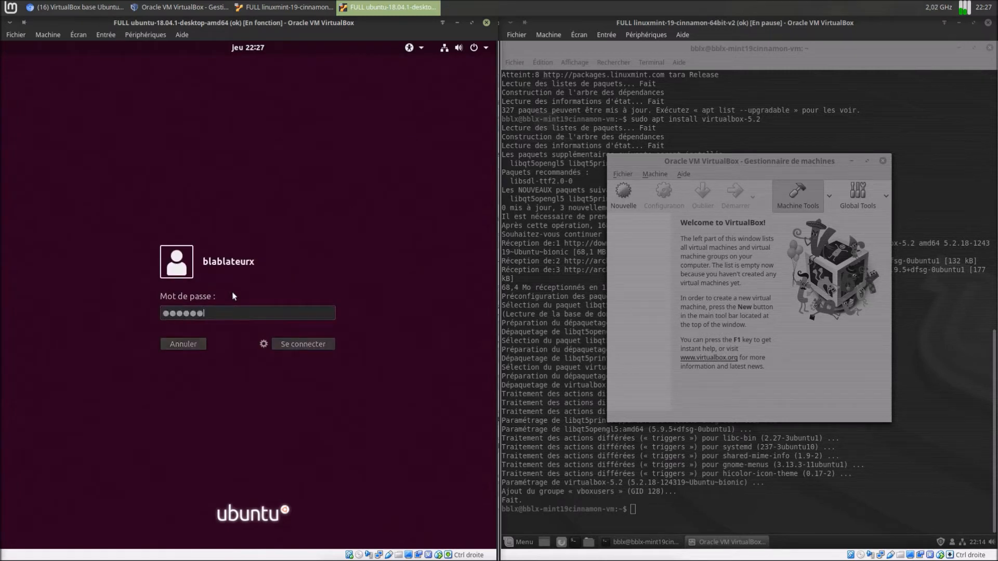
key("Return")
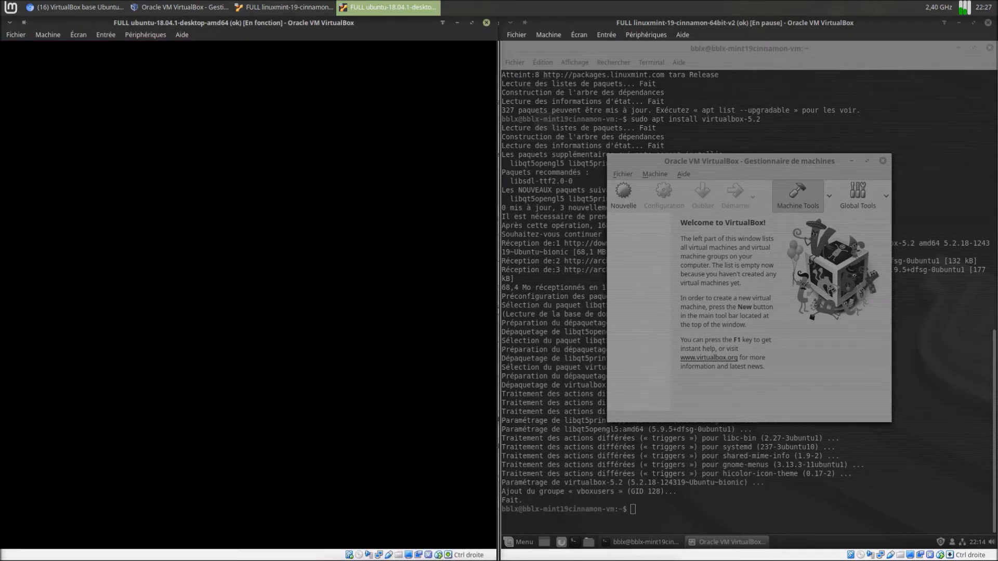
left_click(203, 7)
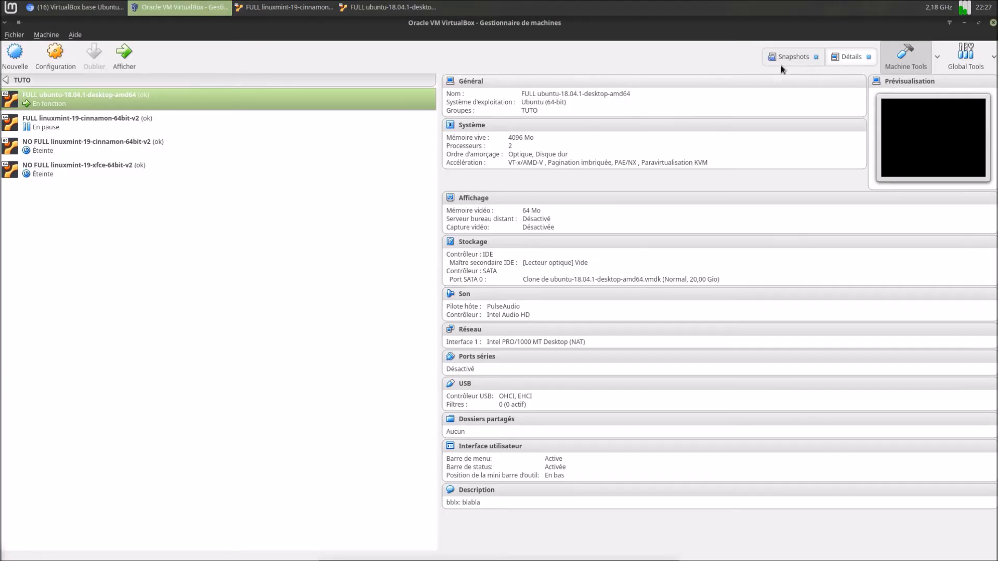
- Check the USB devices available as filters in the settings of FULL ubuntu-18.04.1-desktop-amd64, and cancel without changes
left_click(73, 52)
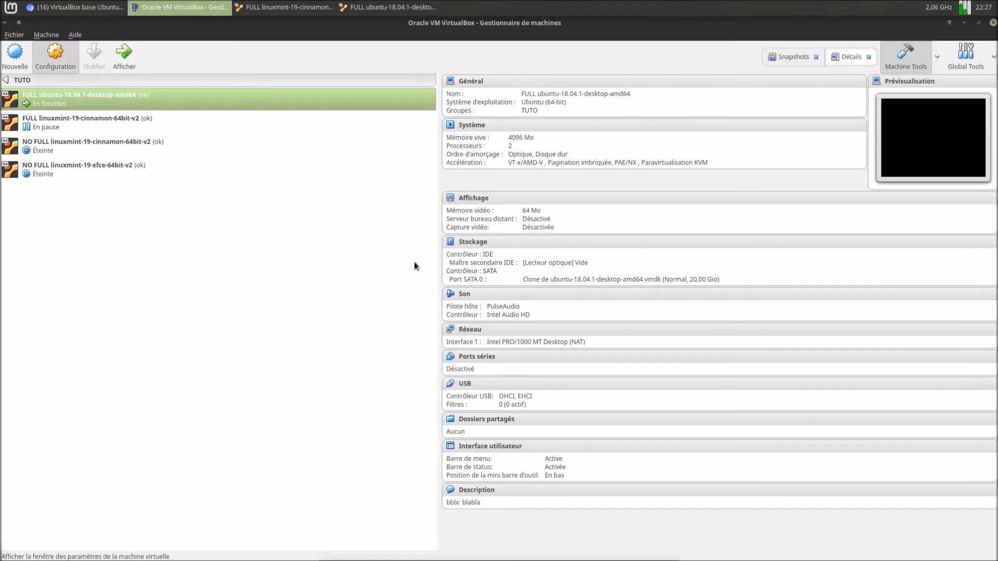
left_click(311, 293)
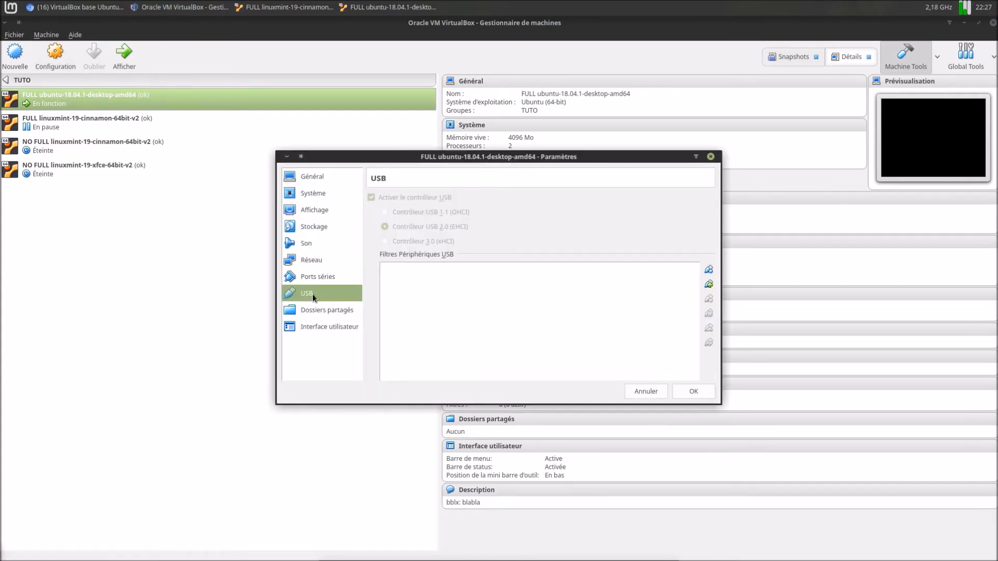
left_click(707, 285)
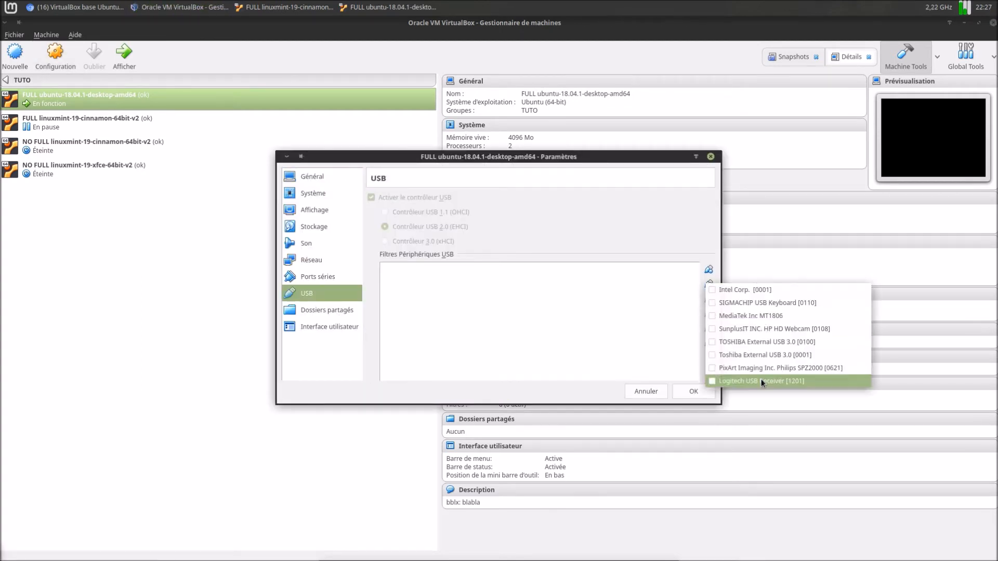
left_click(637, 398)
left_click(637, 397)
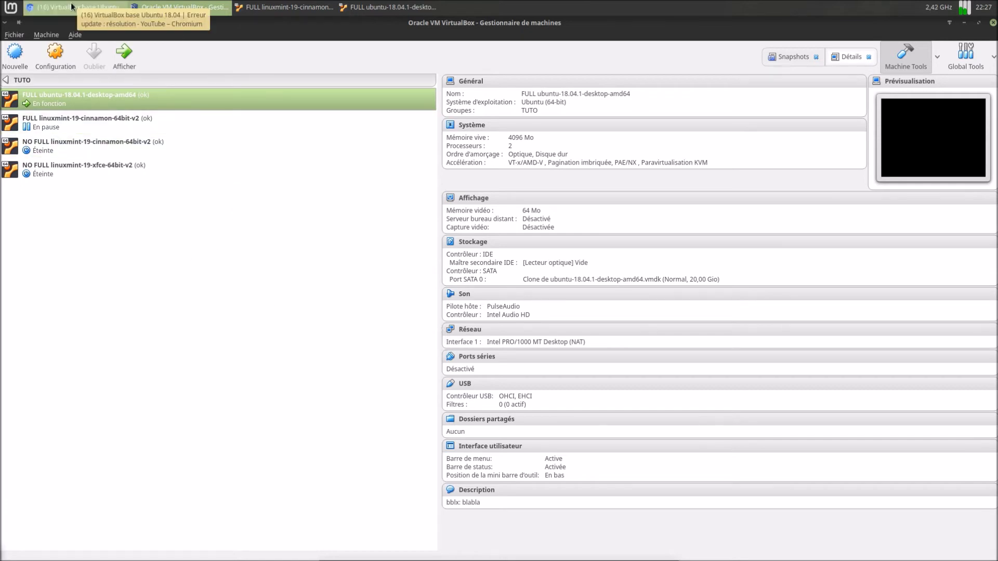
- Inside the Ubuntu guest, open VirtualBox, check the USB devices available to its Ubuntu machine, and close it without changes
left_click(285, 6)
left_click(388, 7)
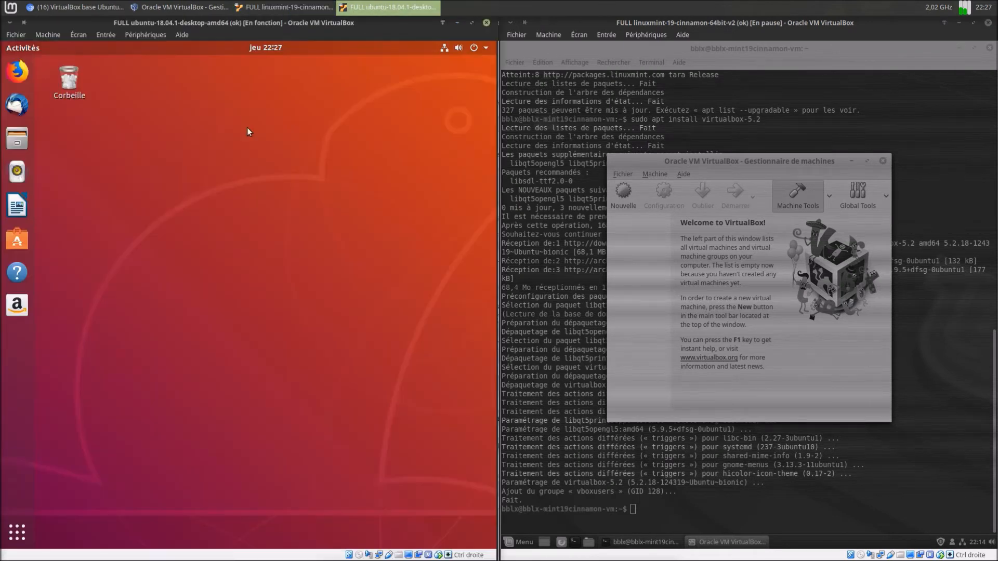
left_click(19, 532)
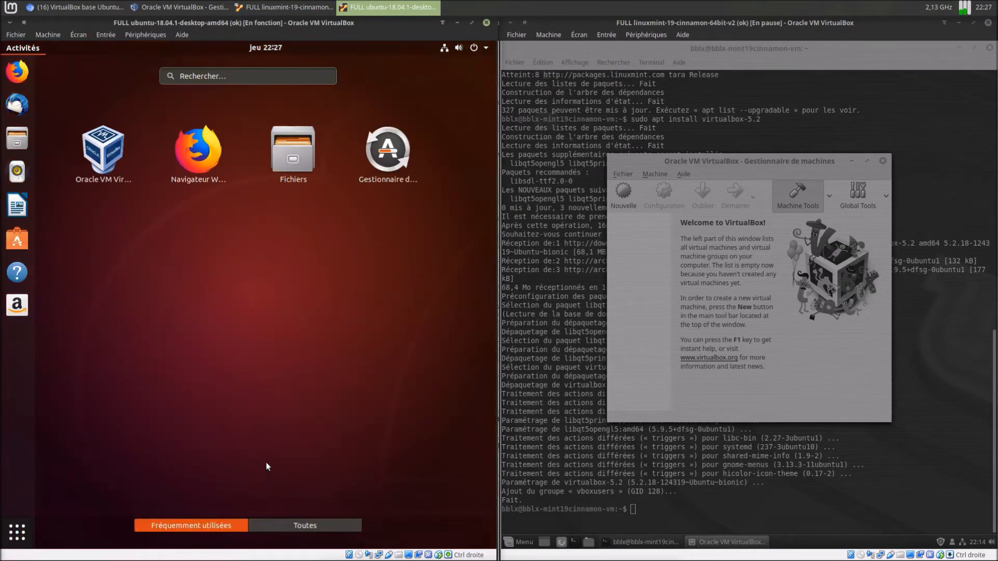
left_click(103, 151)
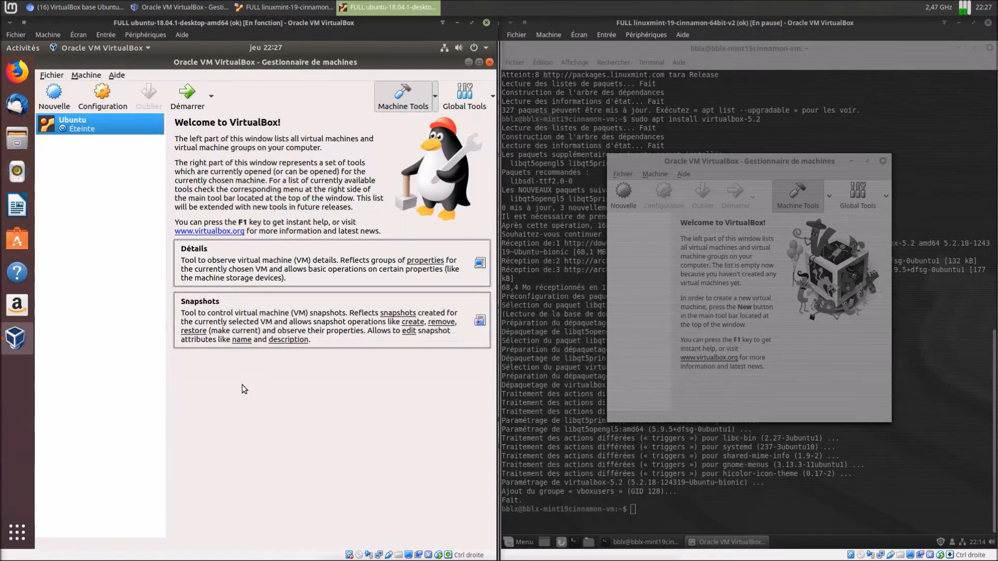
left_click(99, 96)
left_click(83, 326)
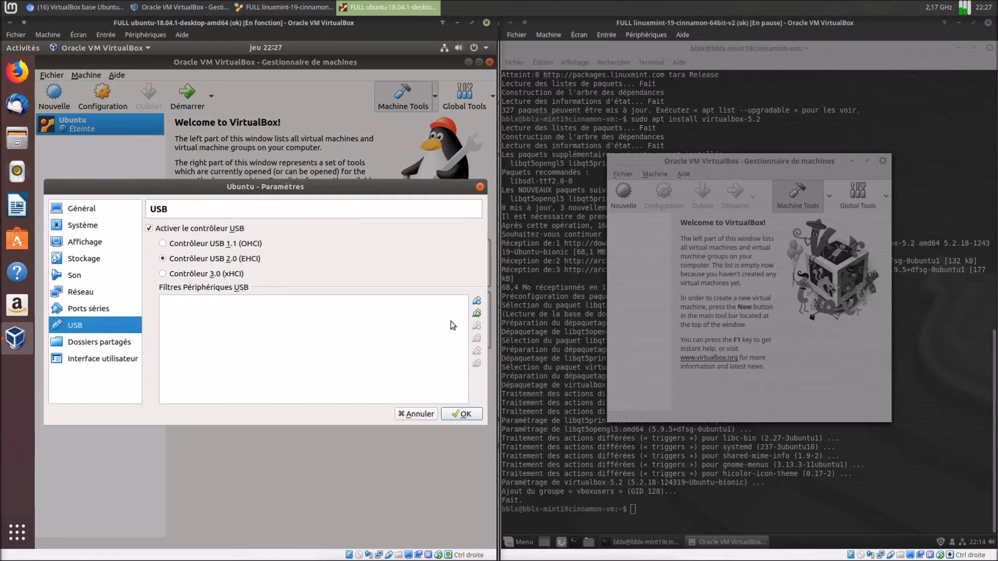
left_click(476, 313)
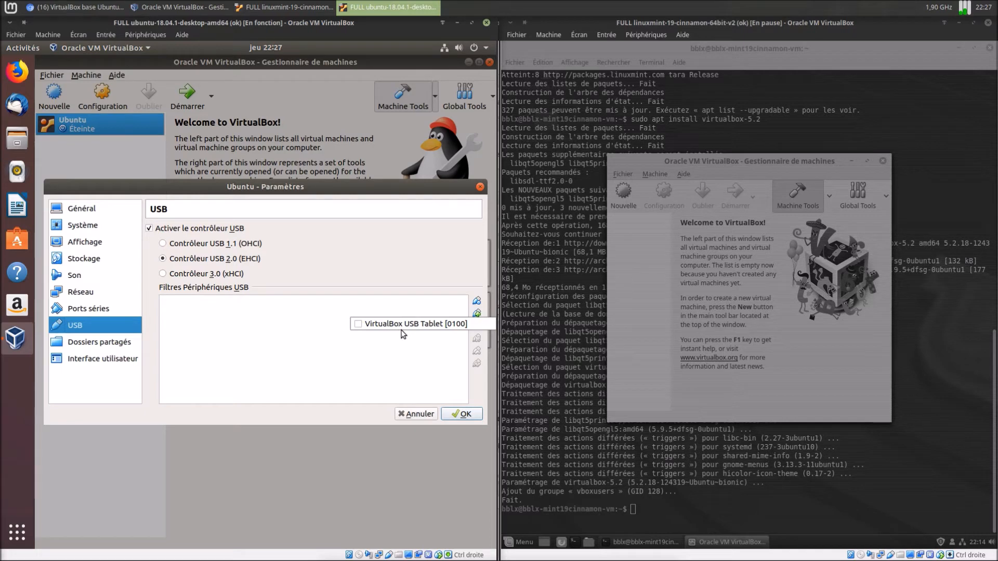
left_click(416, 416)
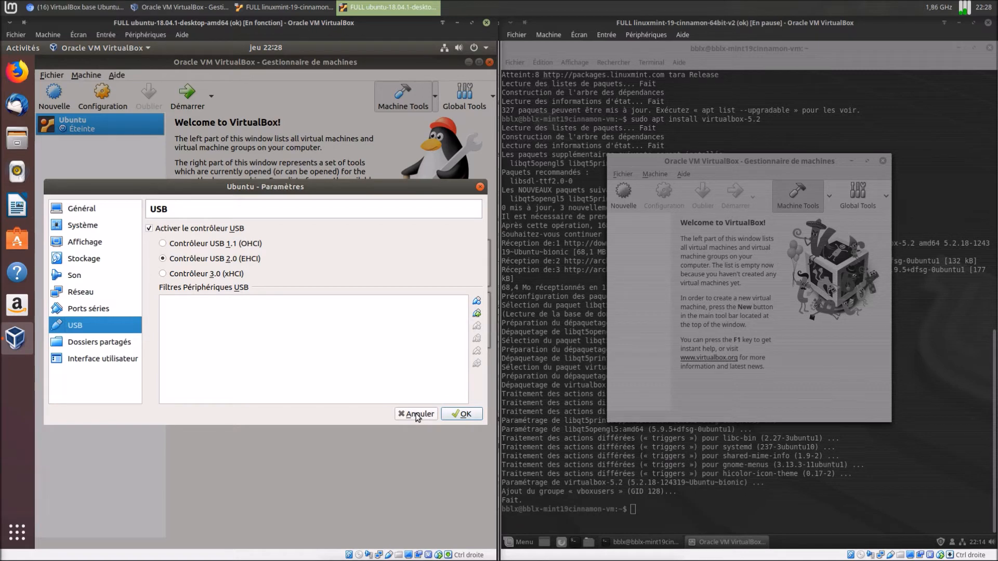
left_click(416, 414)
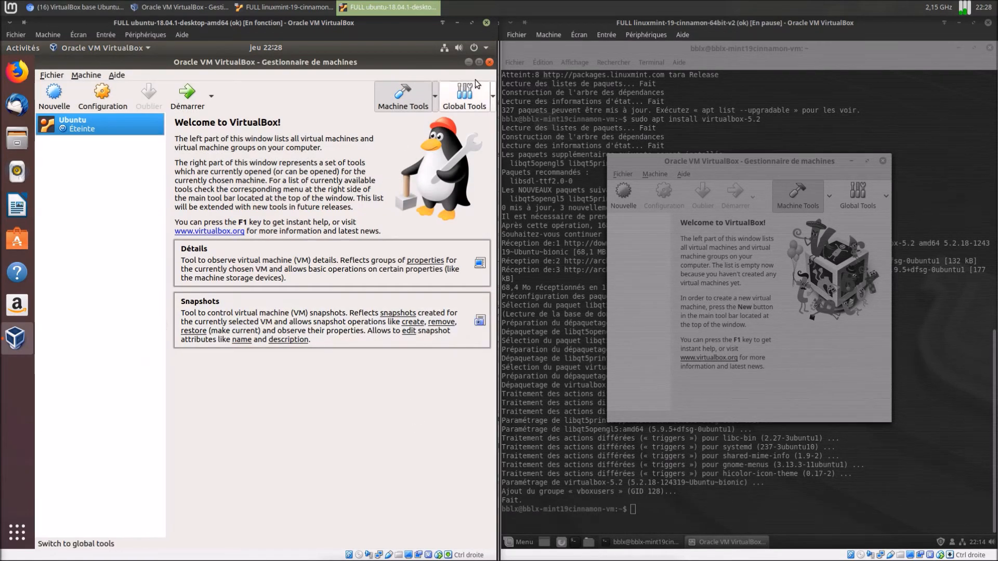
left_click(489, 65)
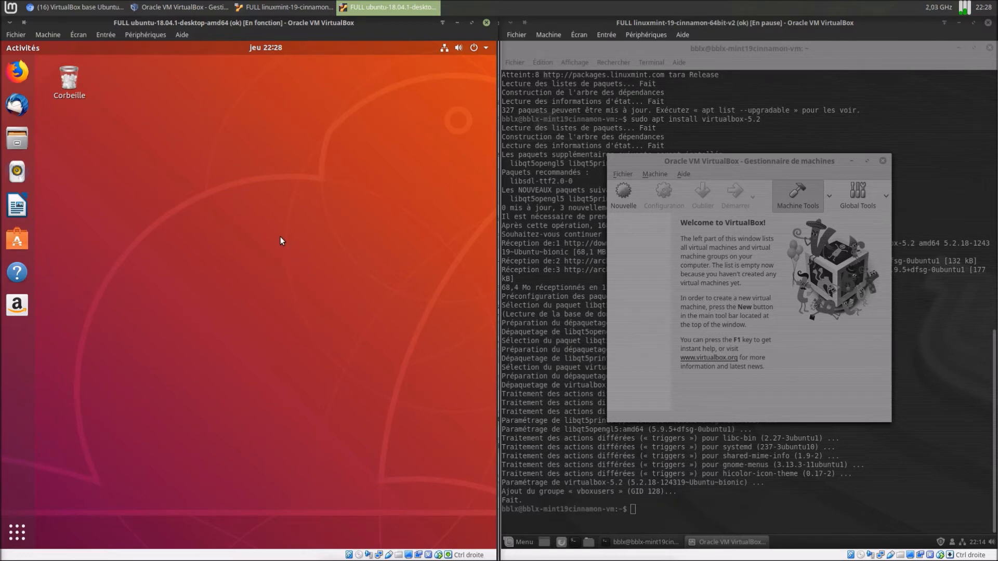
- Shut down the Ubuntu 18.04.1 guest from within its own desktop
left_click(486, 49)
left_click(457, 155)
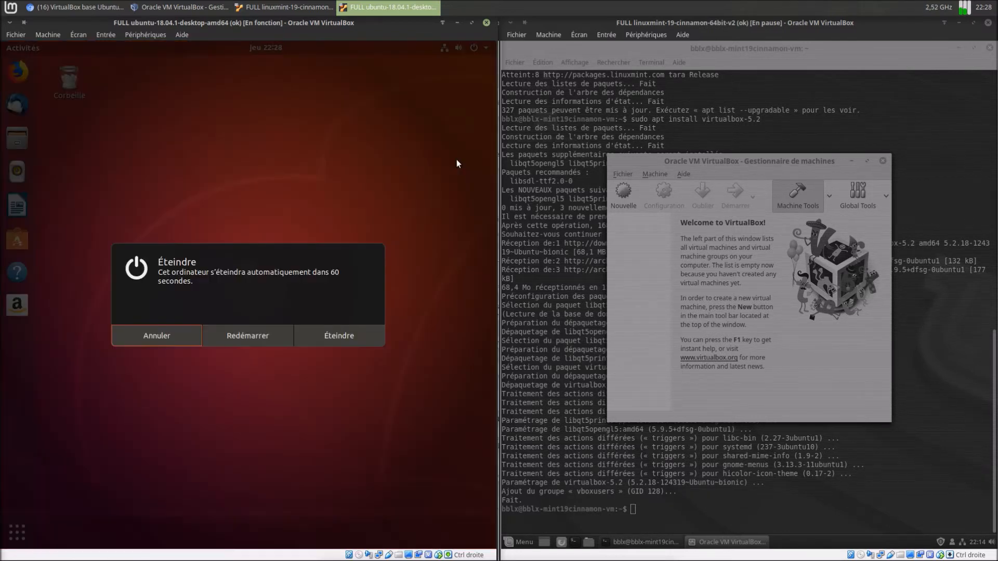
left_click(332, 326)
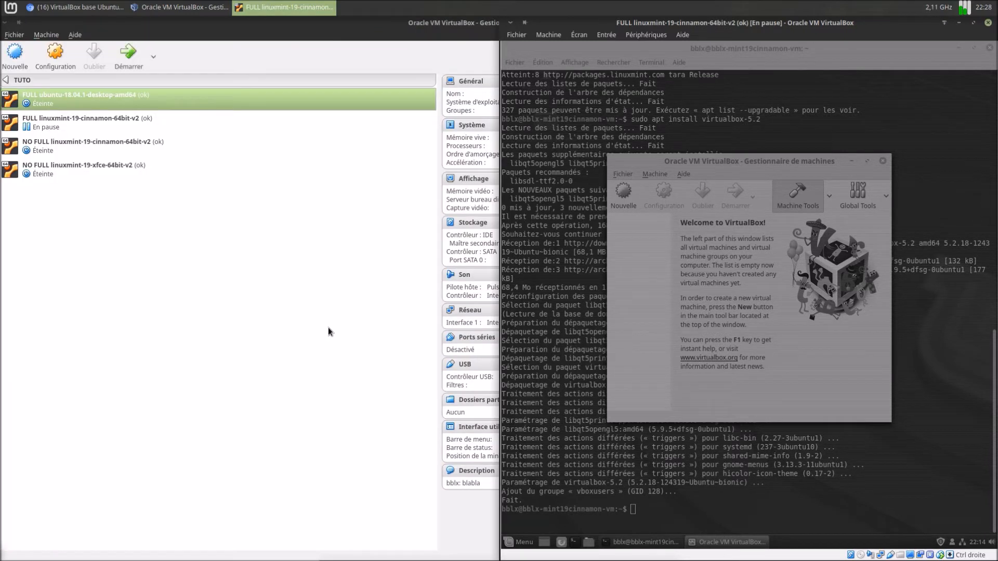
- Add /home/any as an automatically mounted shared folder to FULL ubuntu-18.04.1-desktop-amd64 and save the settings
left_click(54, 58)
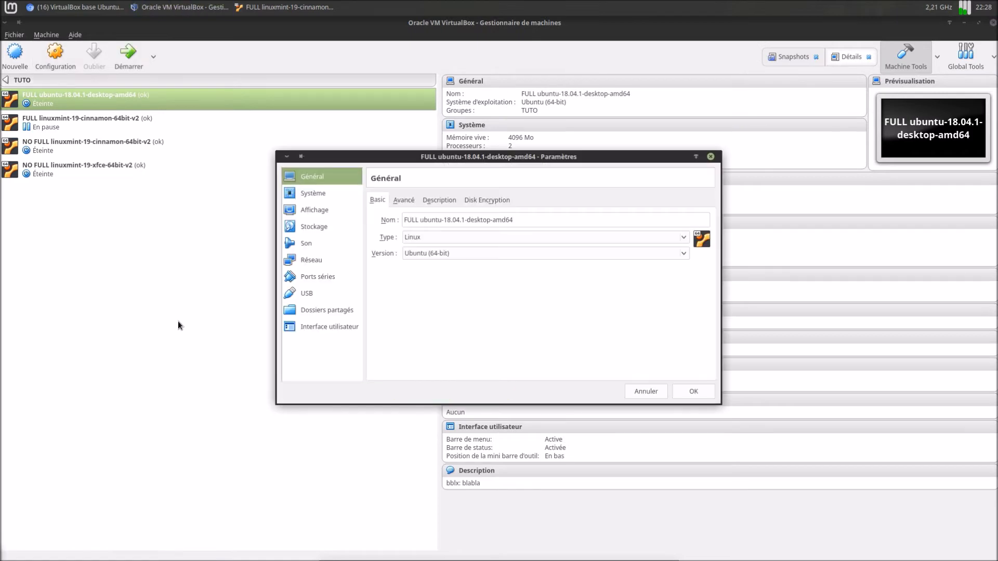
left_click(324, 310)
left_click(708, 212)
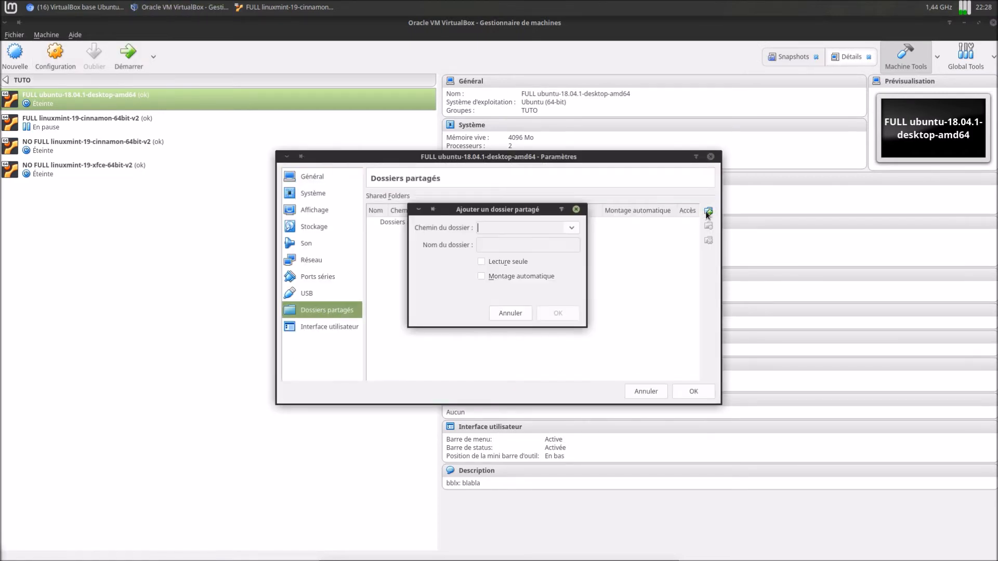
left_click(572, 228)
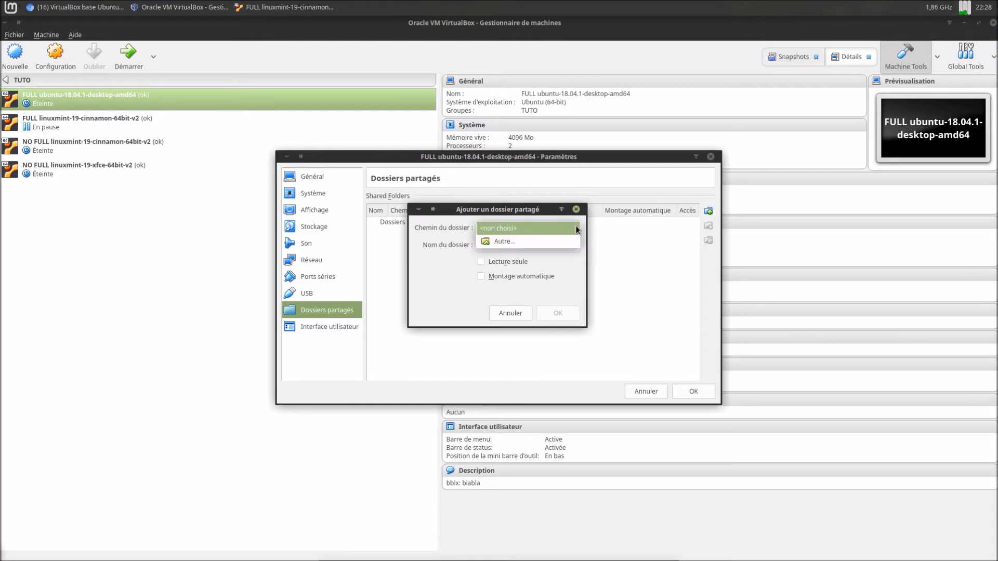
left_click(561, 242)
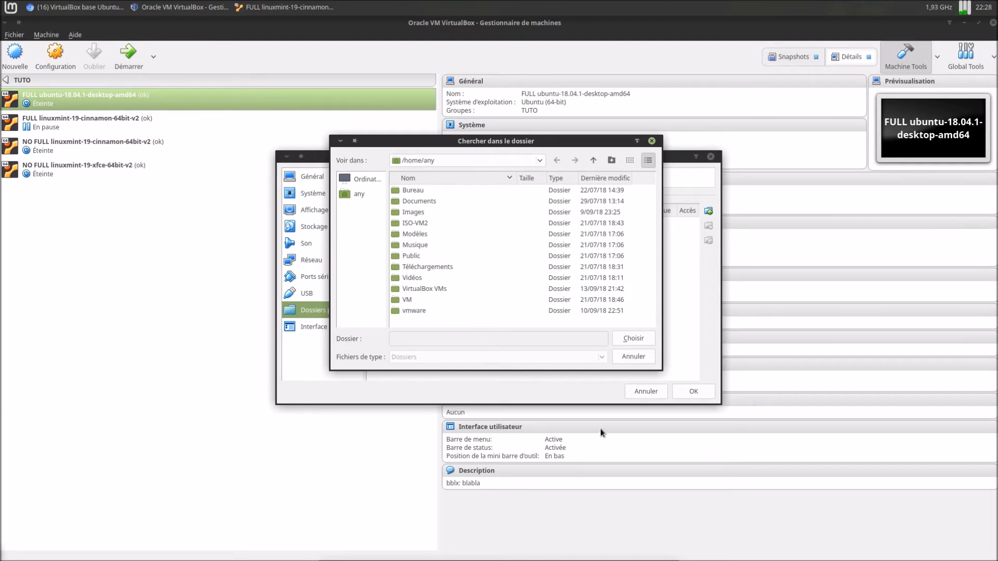
left_click(634, 338)
left_click(510, 274)
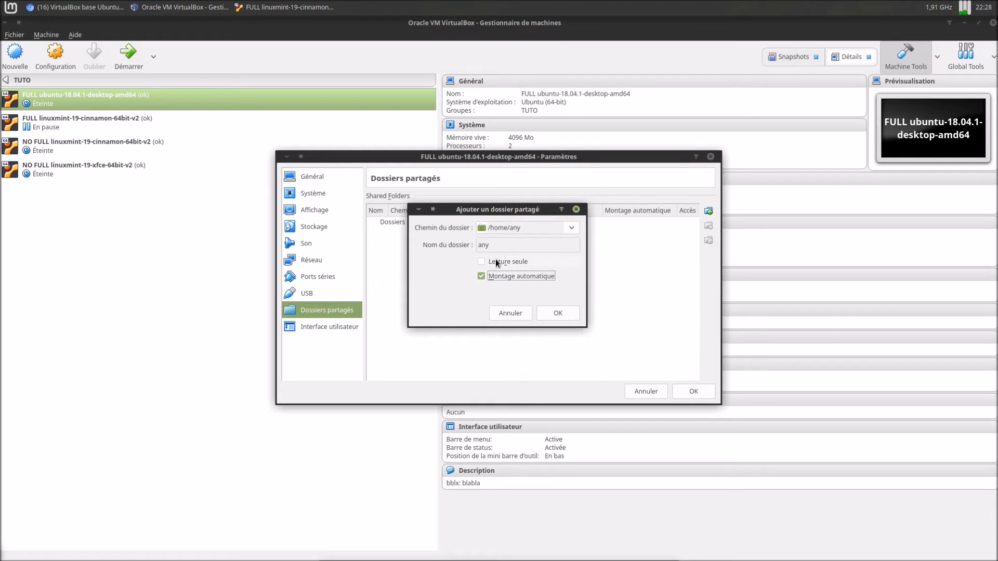
left_click(550, 314)
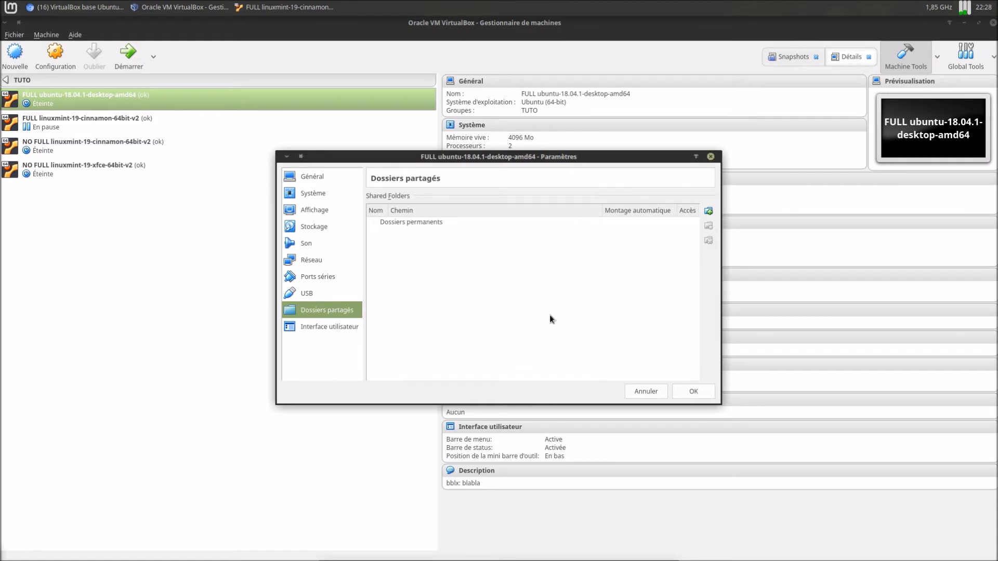
left_click(694, 391)
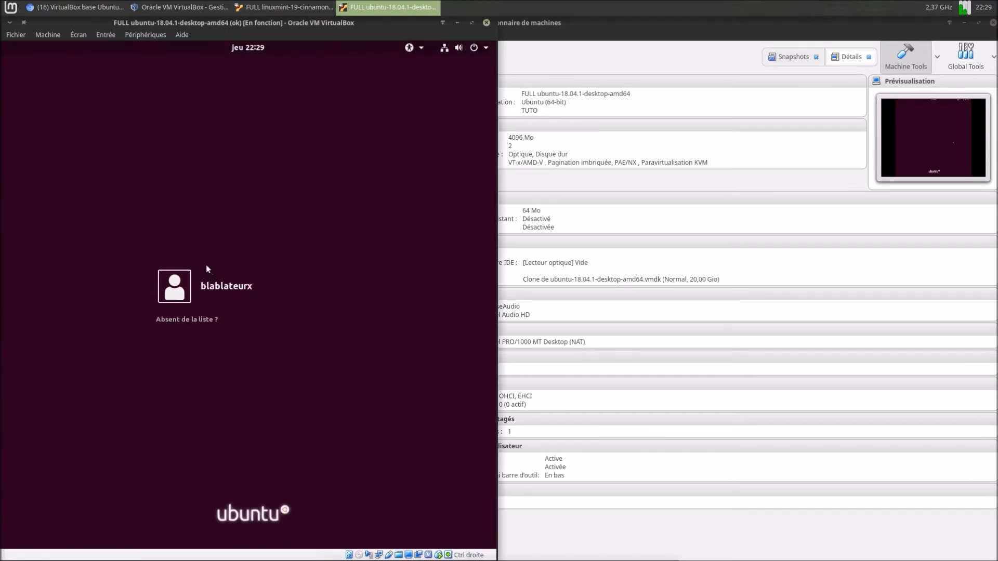
- Log in to the Ubuntu guest with the account password and bring the paused Linux Mint machine window forward
left_click(226, 298)
type("****")
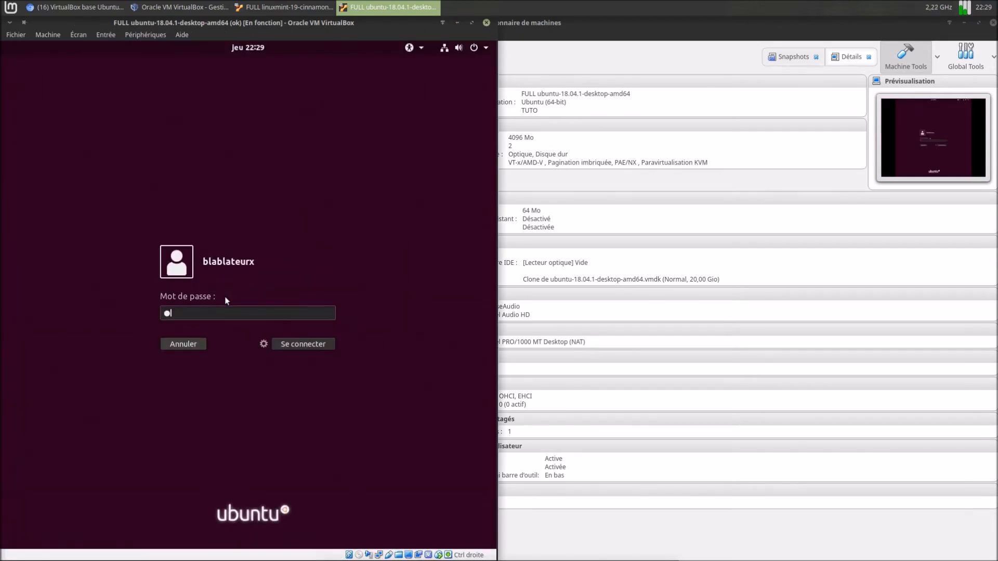
type("**")
key("Return")
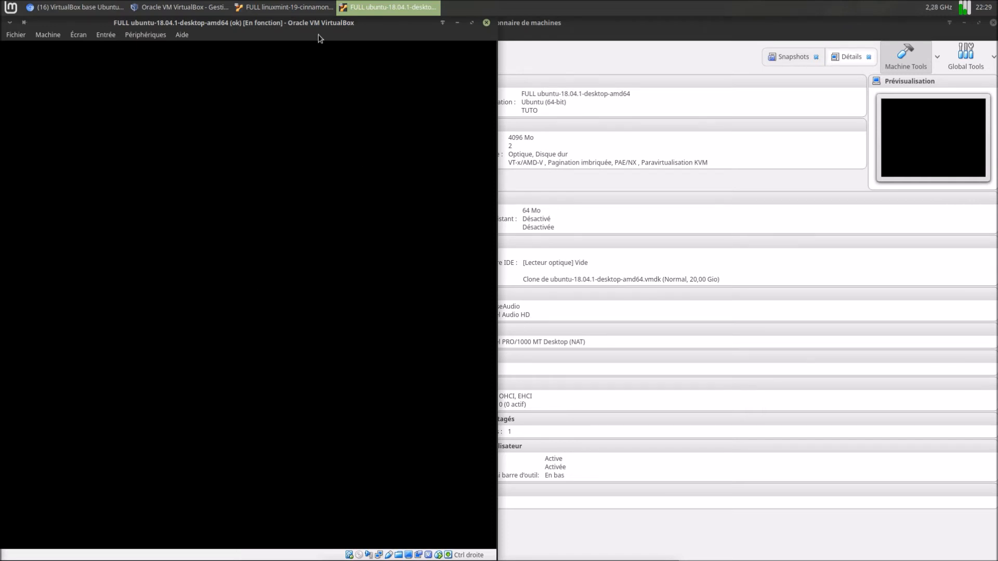
left_click(285, 7)
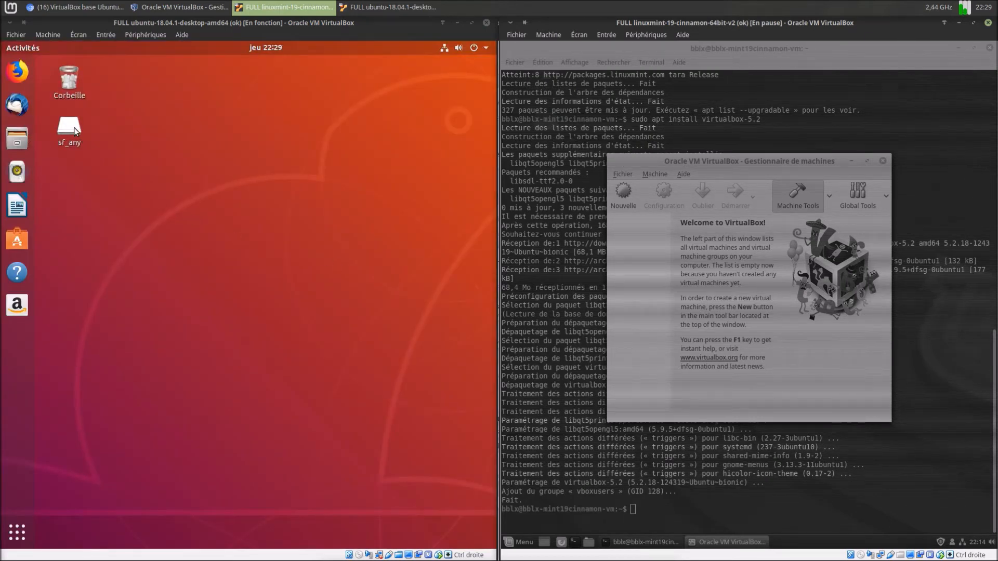
- Try to open the sf_any shared folder in the Ubuntu guest's file manager, and close the file manager
left_click(26, 141)
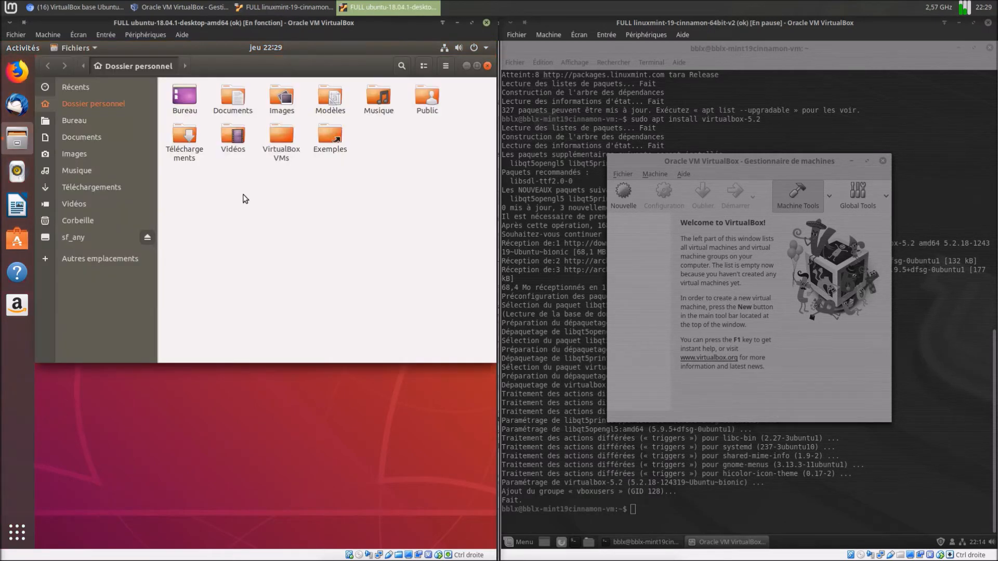
left_click(73, 237)
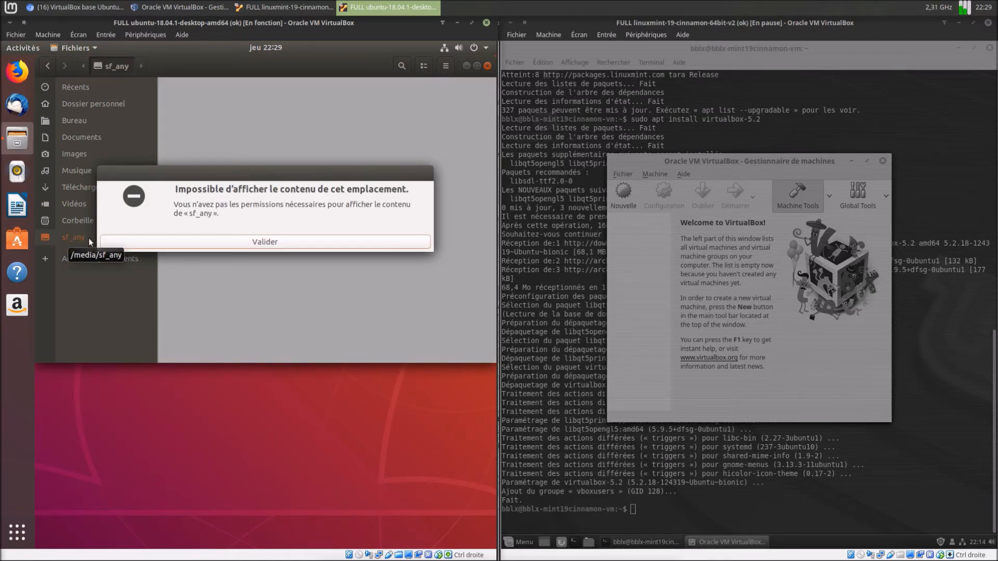
left_click(173, 243)
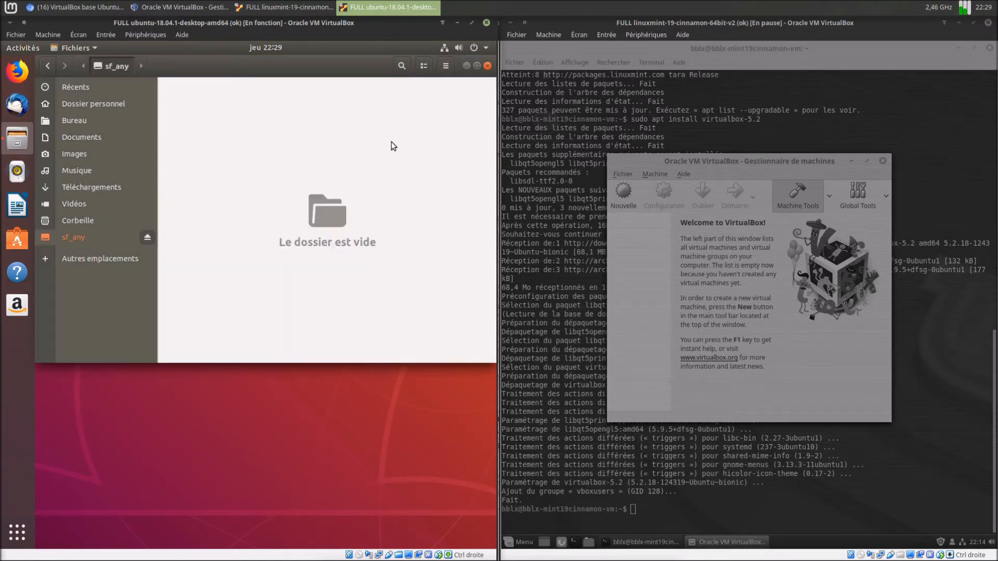
left_click(487, 66)
- Find the Terminal among the Ubuntu guest's applications with the search text "ter" and open it
left_click(17, 533)
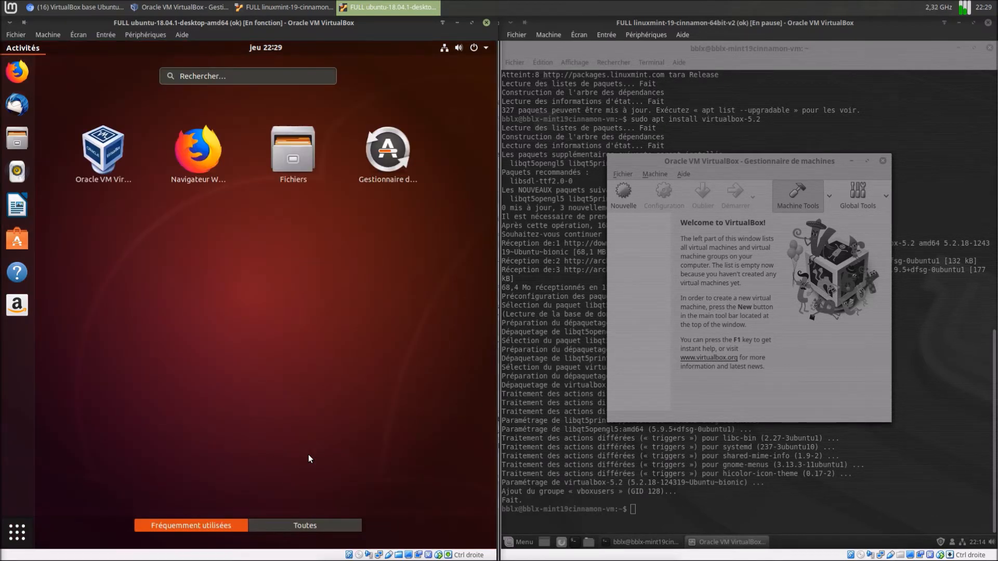
type("ter")
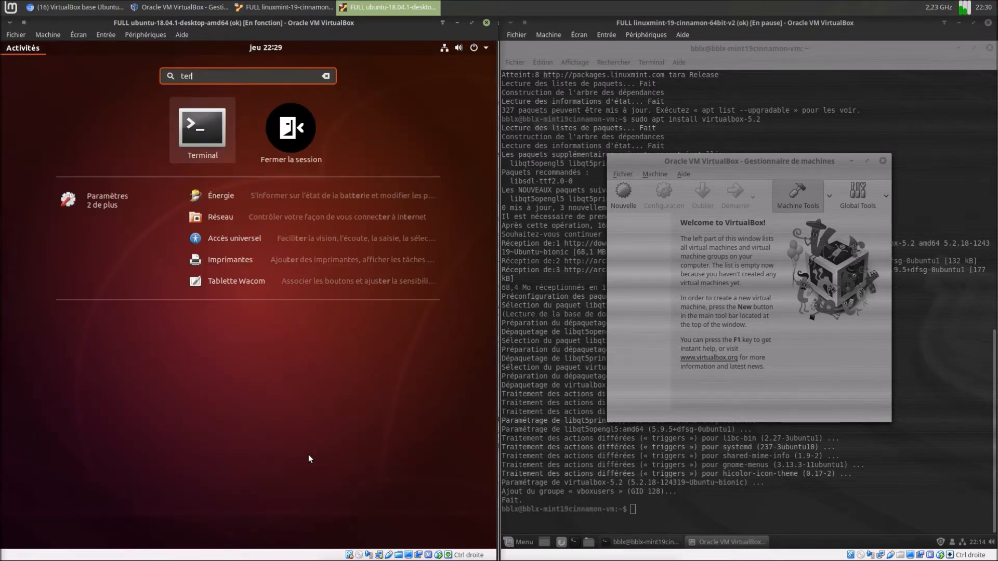
key("Return")
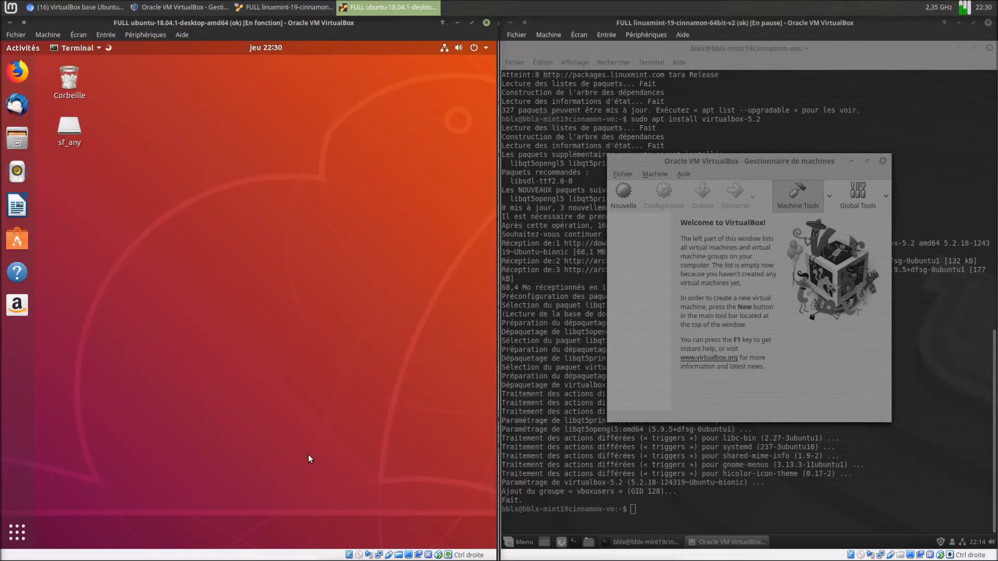
- Run "sudo usermod -a -G vboxsf bblx" to add the account to the vboxsf group, authenticating with the account password
type("sudo u")
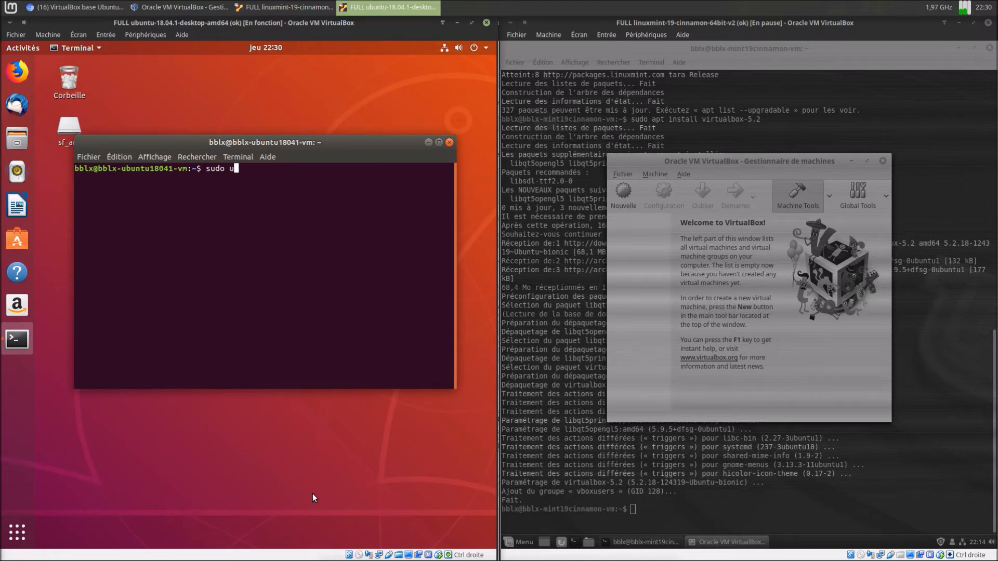
type("sermod")
type("-a -G vboxsf bblx")
key("Return")
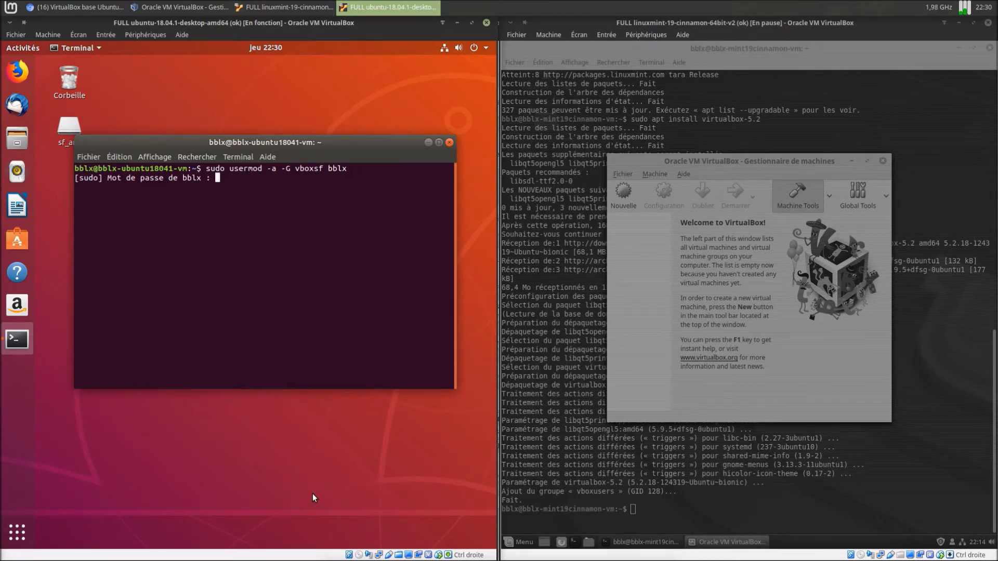
key("Return")
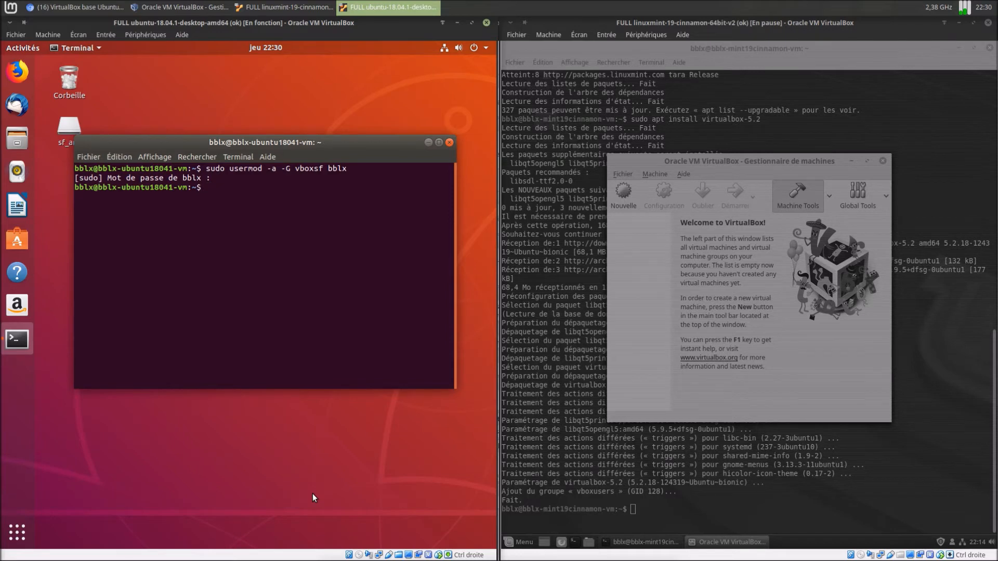
- Restart the Ubuntu guest with "sudo reboot" and log back in with the account password
type("sudo reboot")
key("Return")
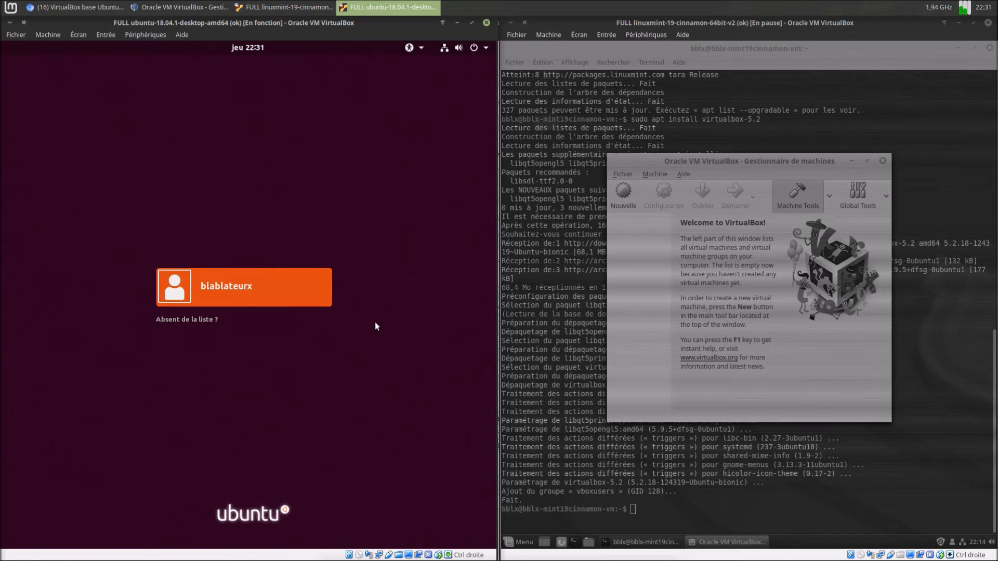
left_click(267, 280)
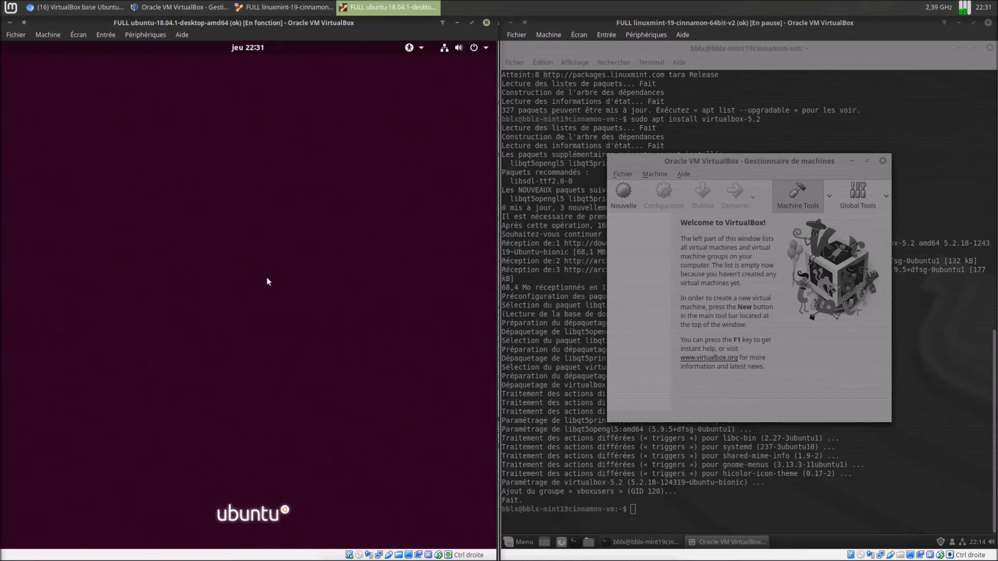
type("*****")
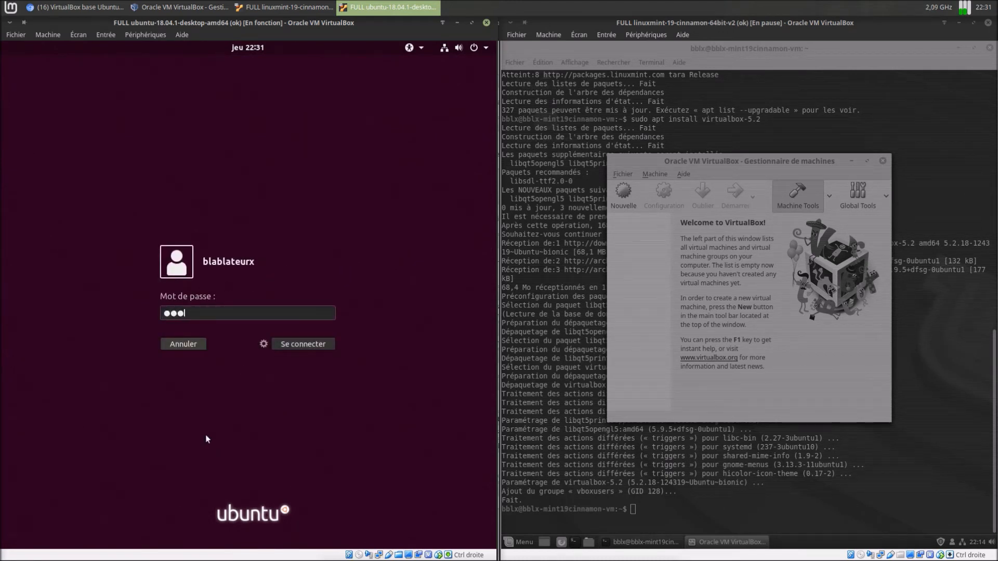
type("*")
key("Return")
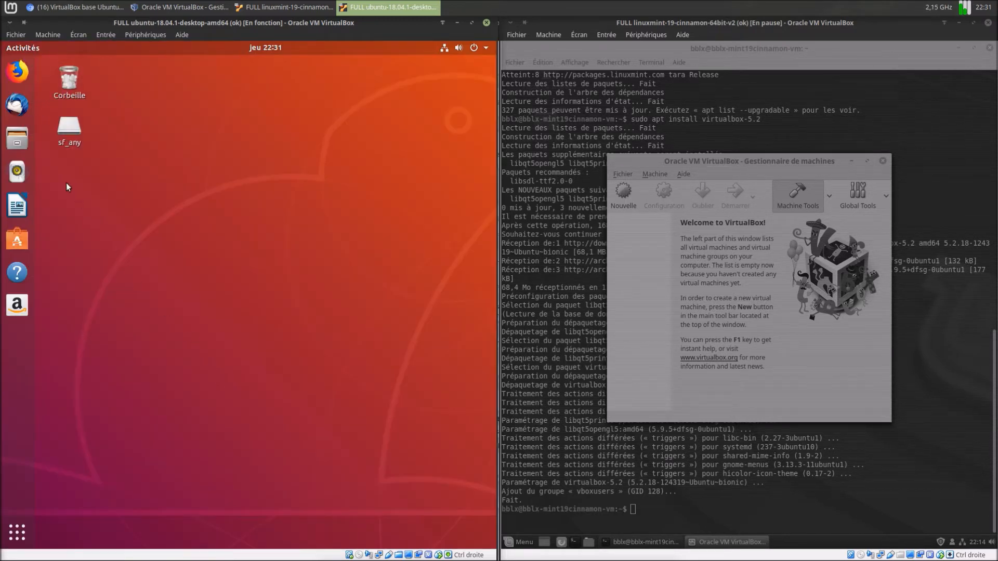
- Open the Bureau folder inside the sf_any shared folder in the Ubuntu guest and create a folder named essai
left_click(26, 139)
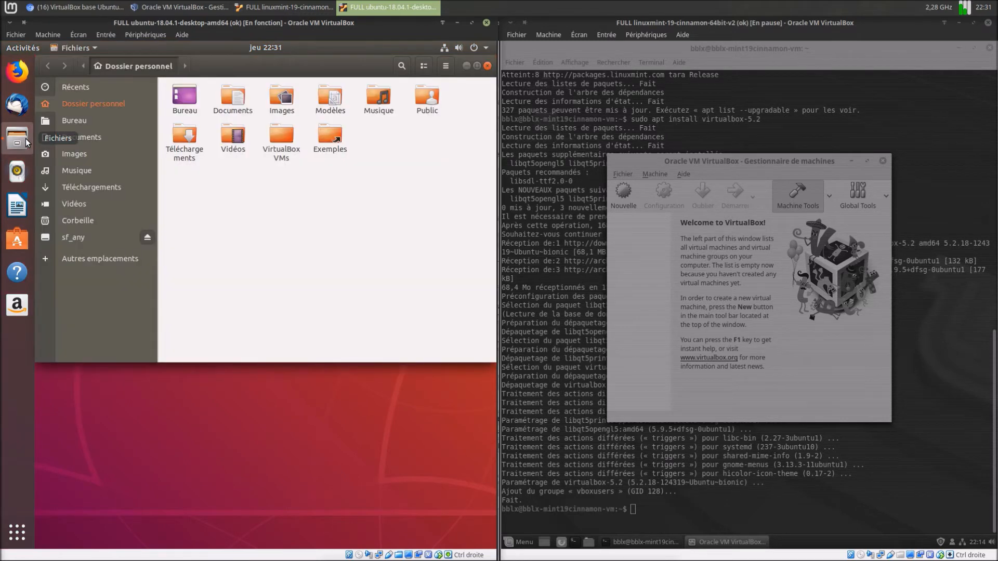
left_click(81, 237)
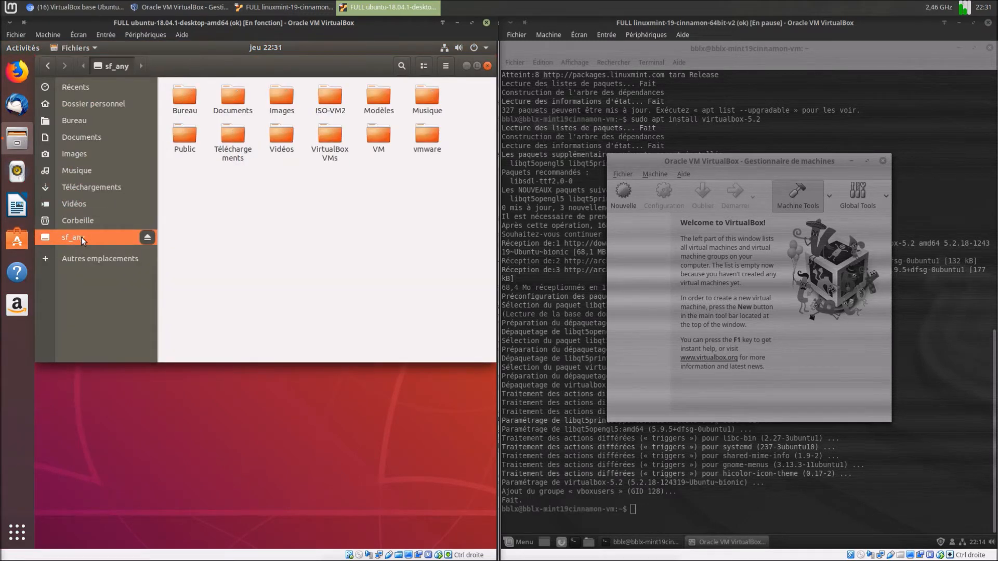
double_click(181, 101)
right_click(226, 182)
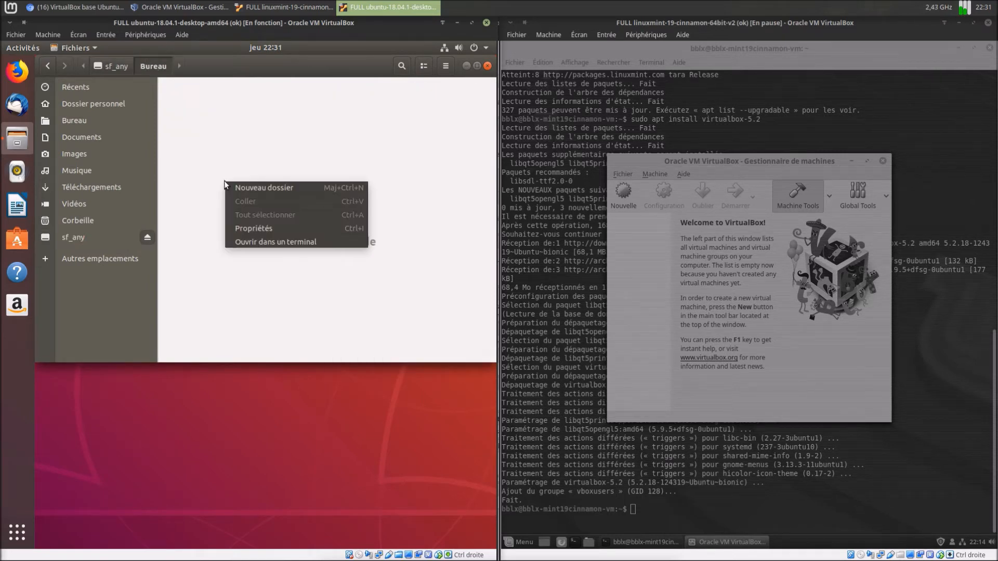
left_click(232, 189)
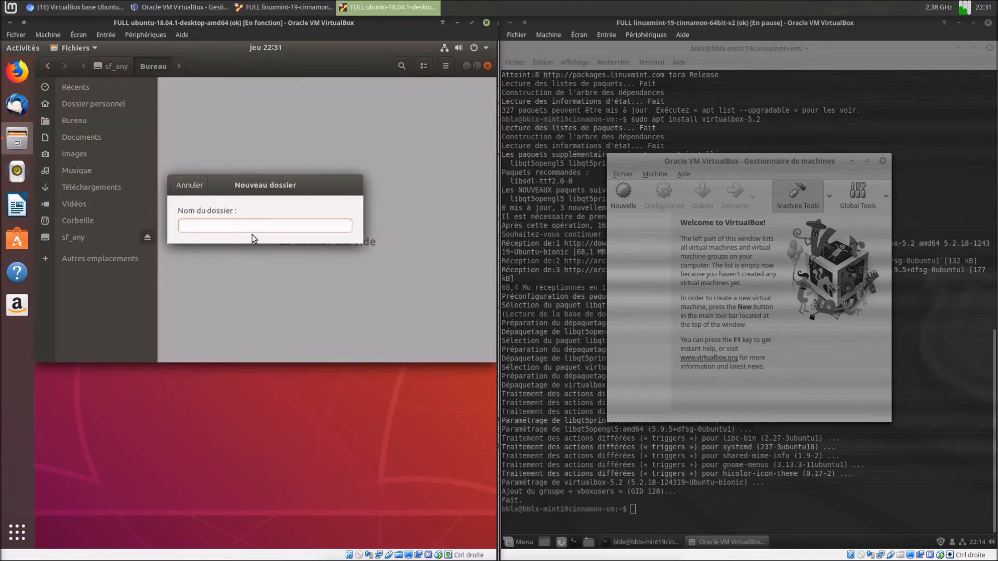
type("essai")
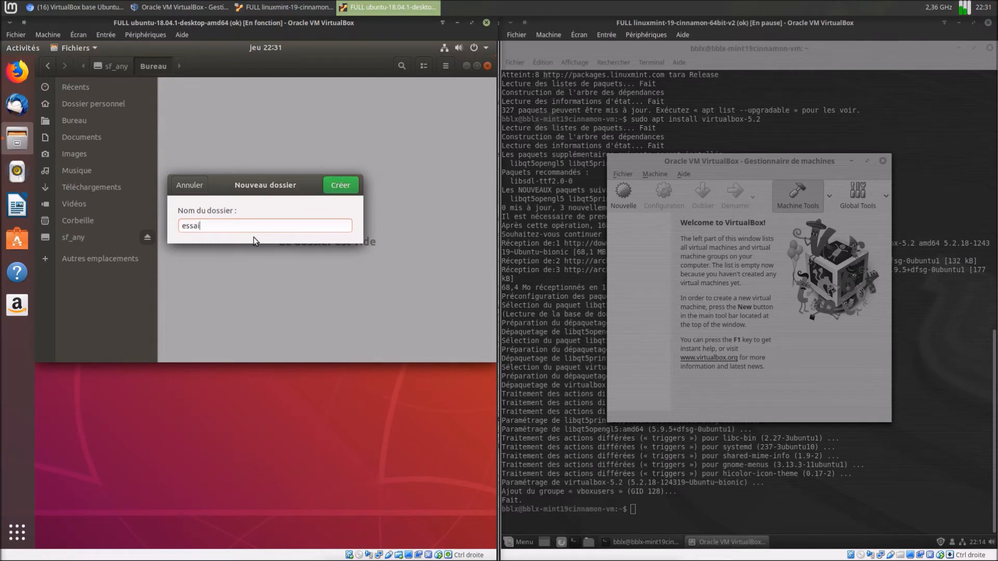
key("Return")
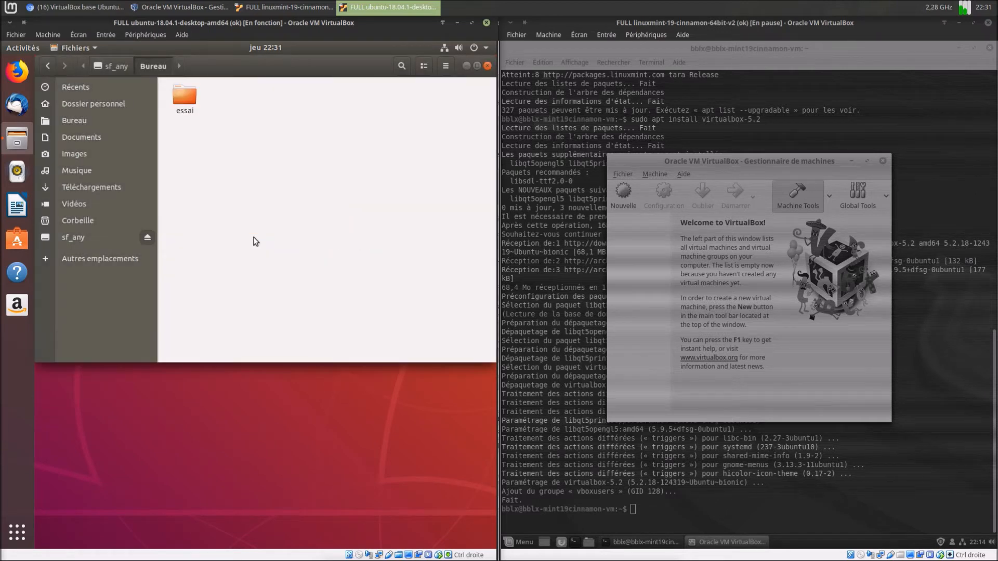
- Delete the essai folder permanently from the shared Bureau folder and close the guest's file manager
right_click(190, 96)
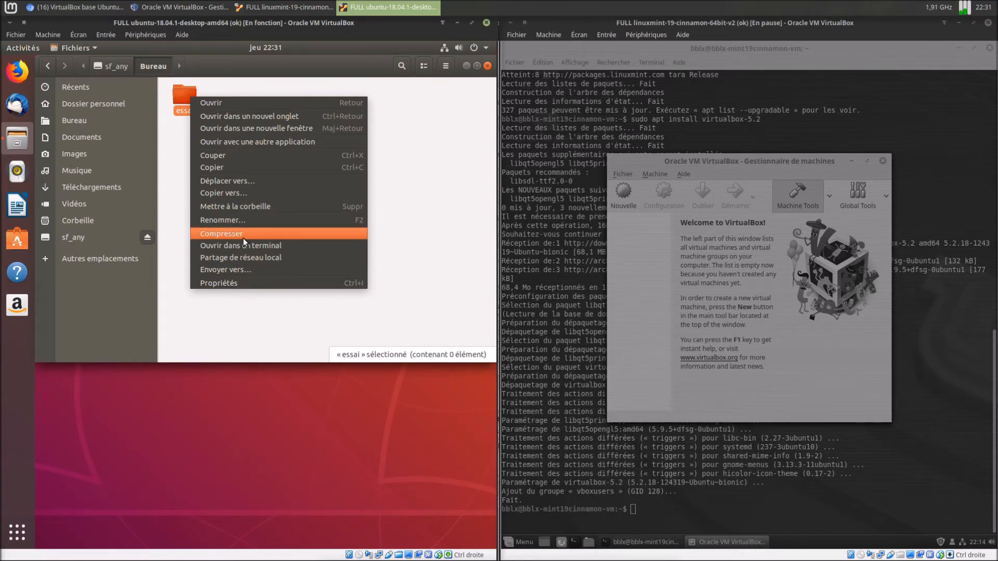
left_click(233, 206)
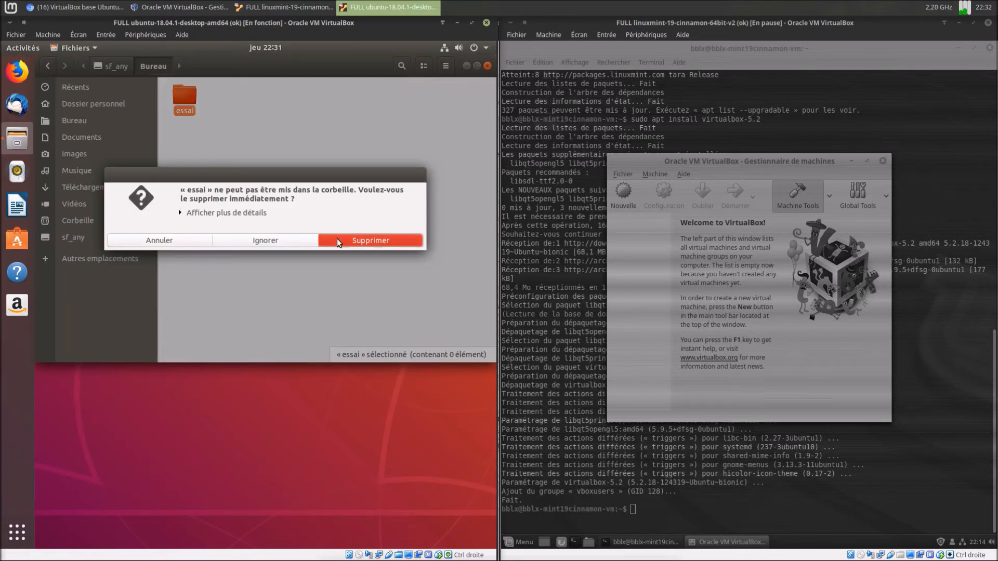
left_click(338, 239)
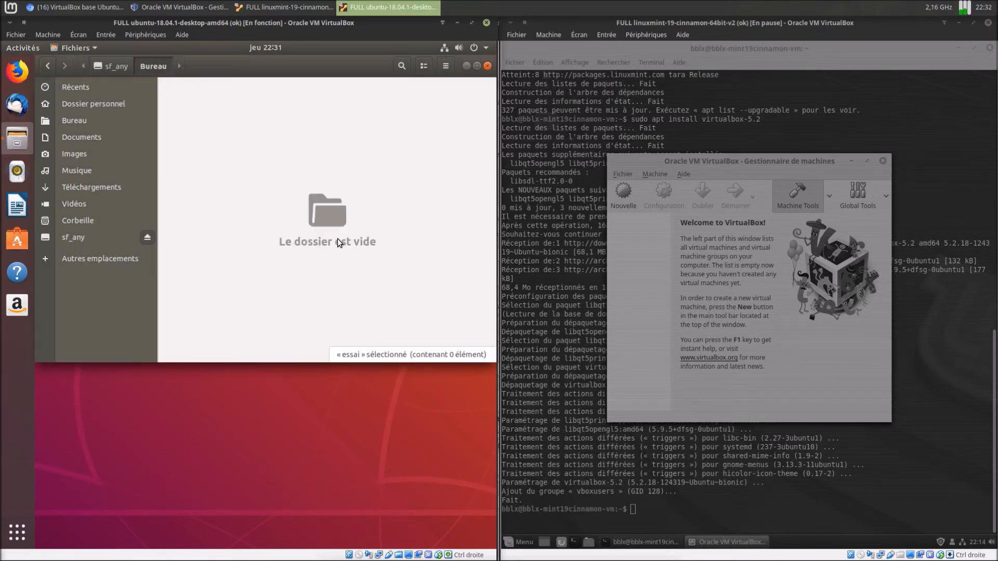
left_click(488, 66)
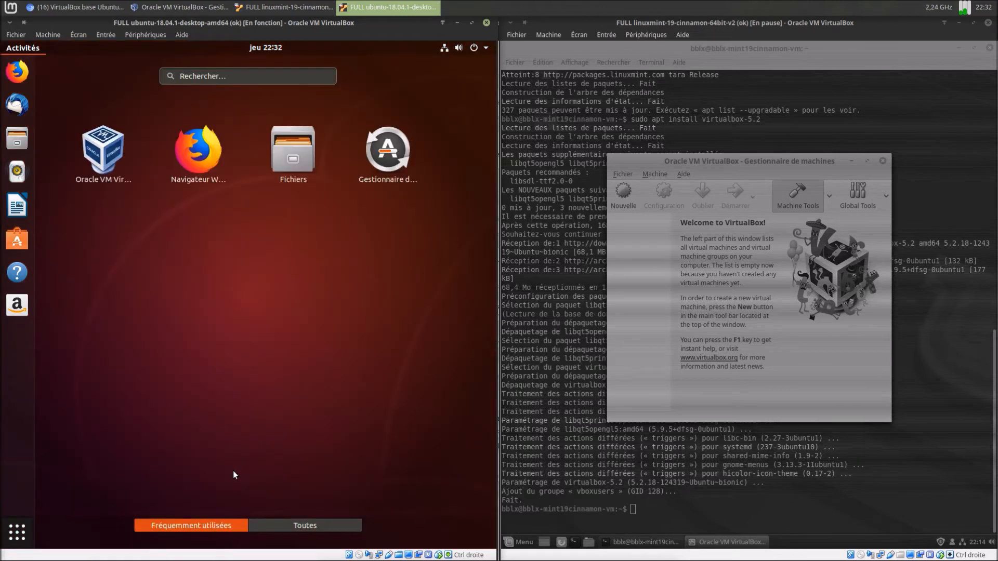
- Open the guest's text editor using the search text "text", and keep a host text editor window always on top over the Mint machine
type("text")
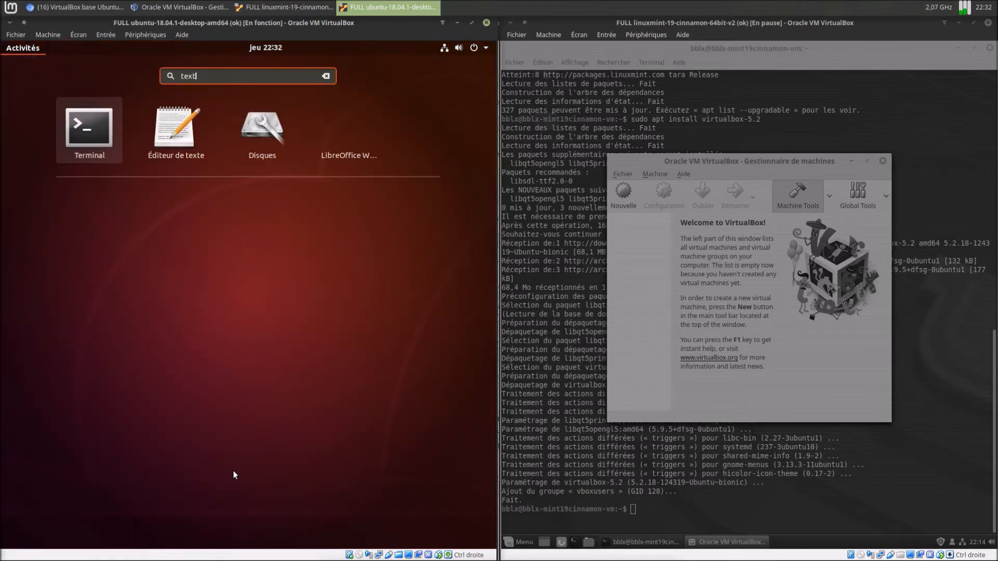
left_click(189, 121)
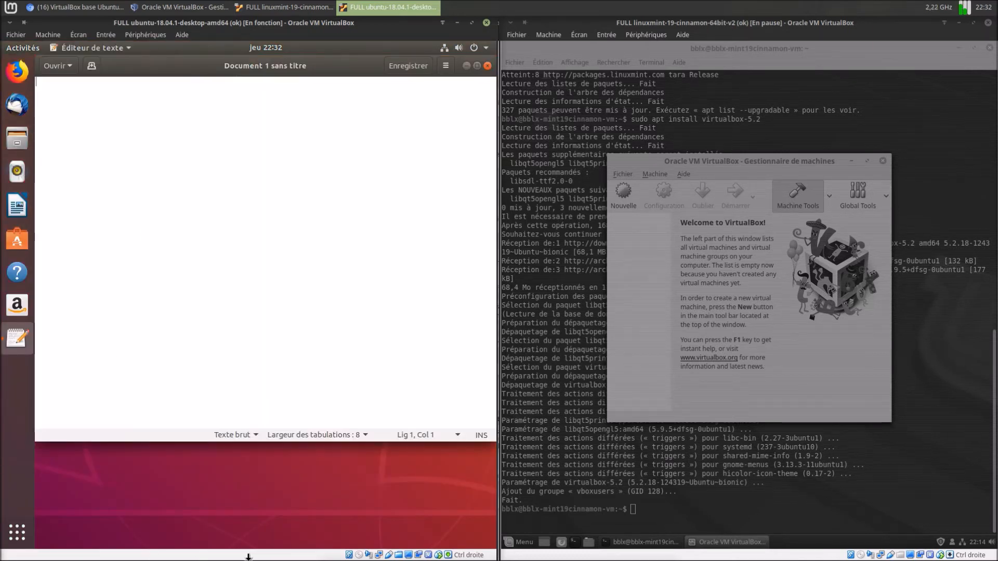
left_click(511, 550)
left_click_drag(589, 252, 828, 348)
left_click(735, 343)
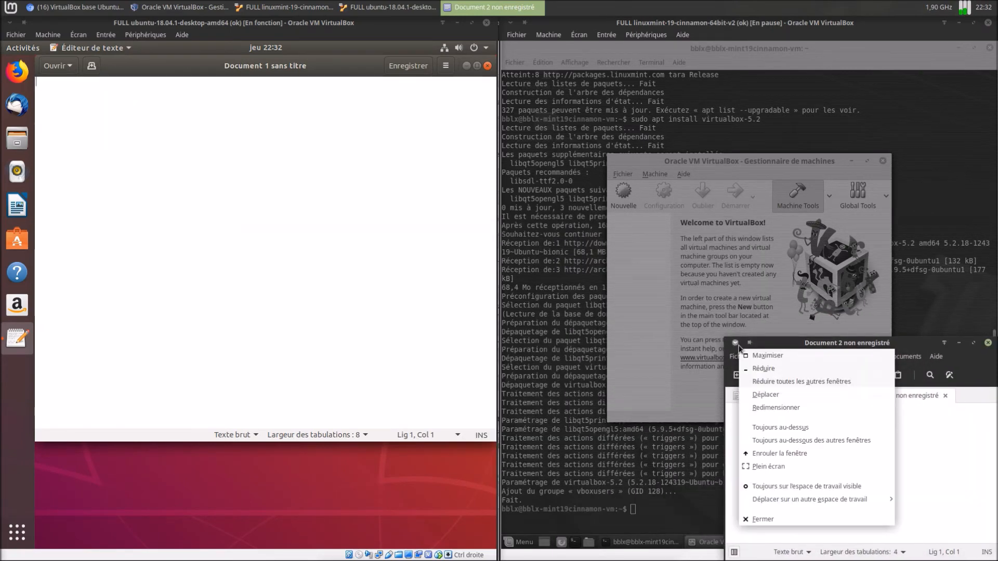
left_click(778, 427)
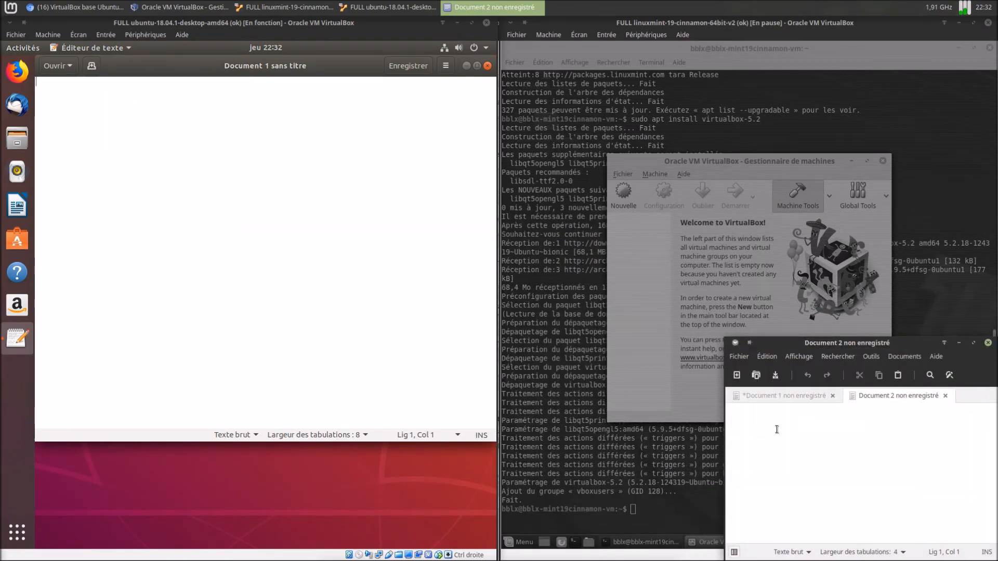
- Write "bblx" in the host's Document 2, copy it into the guest's empty text document, and add three line breaks after it
type("bblx")
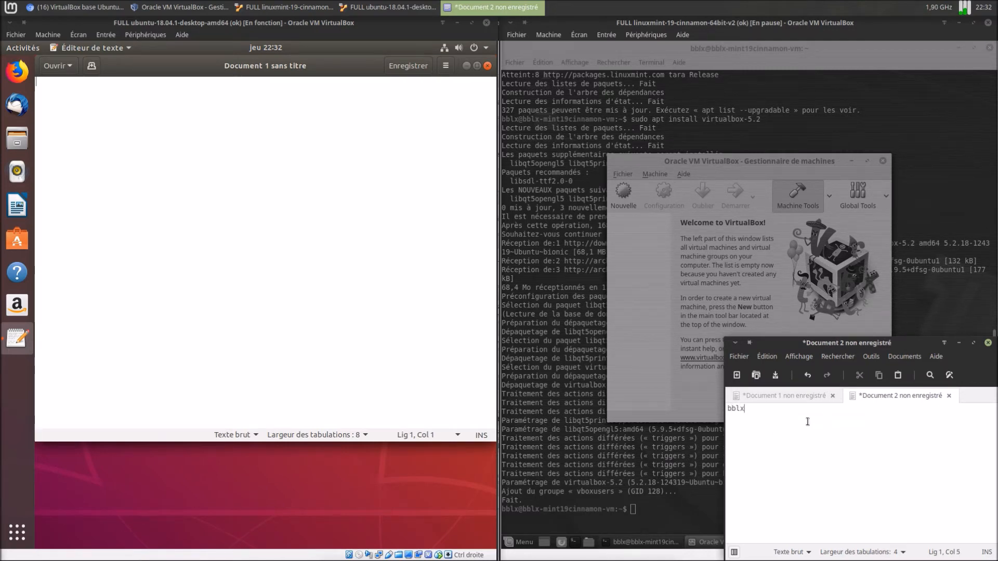
double_click(733, 409)
right_click(734, 409)
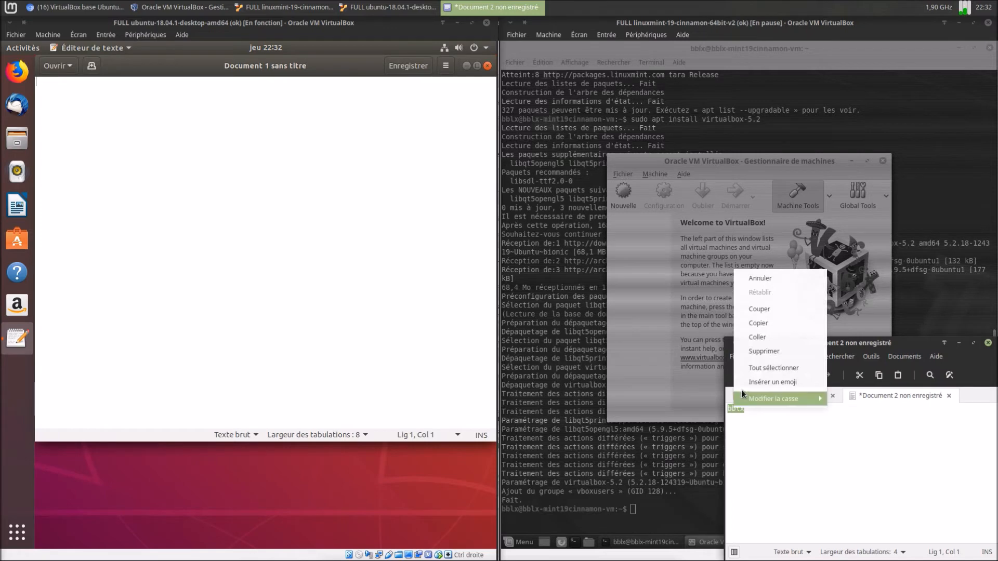
left_click(759, 323)
right_click(230, 217)
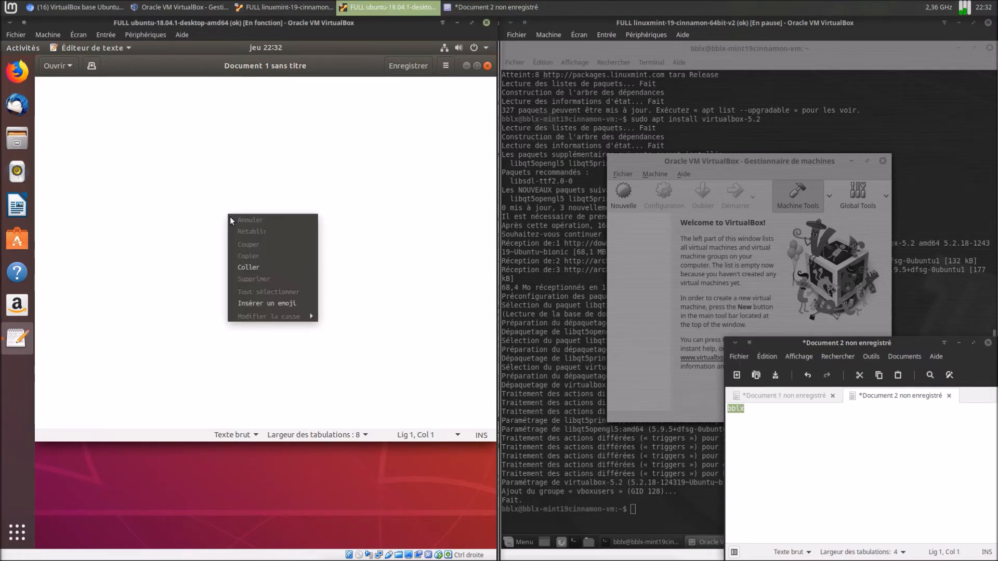
left_click(255, 269)
key("Return")
key("Return")
key("Return")
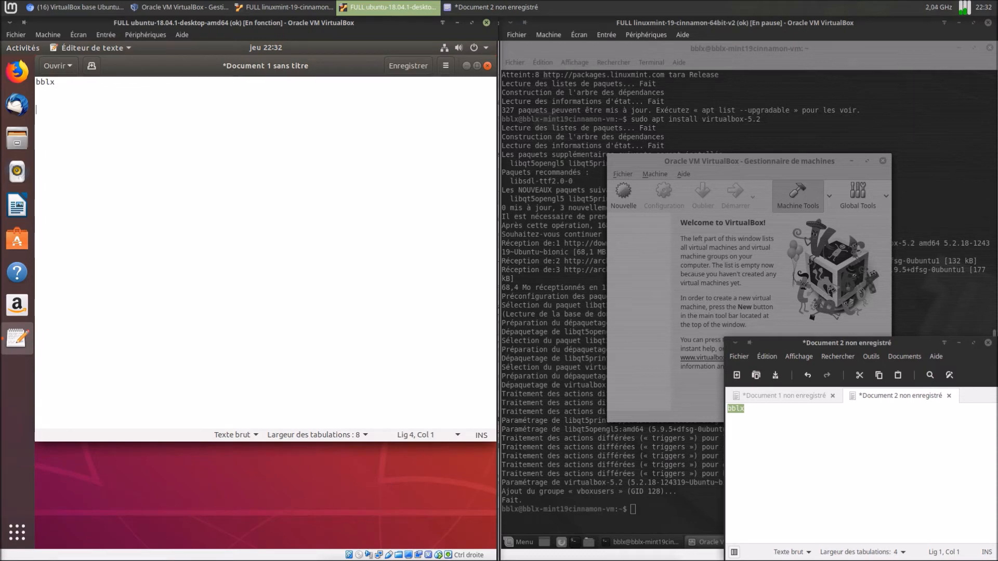
- Write "hello" on the fourth line of the guest's document and copy it to the end of the host's Document 2
type("hello")
double_click(53, 110)
right_click(53, 111)
left_click(78, 153)
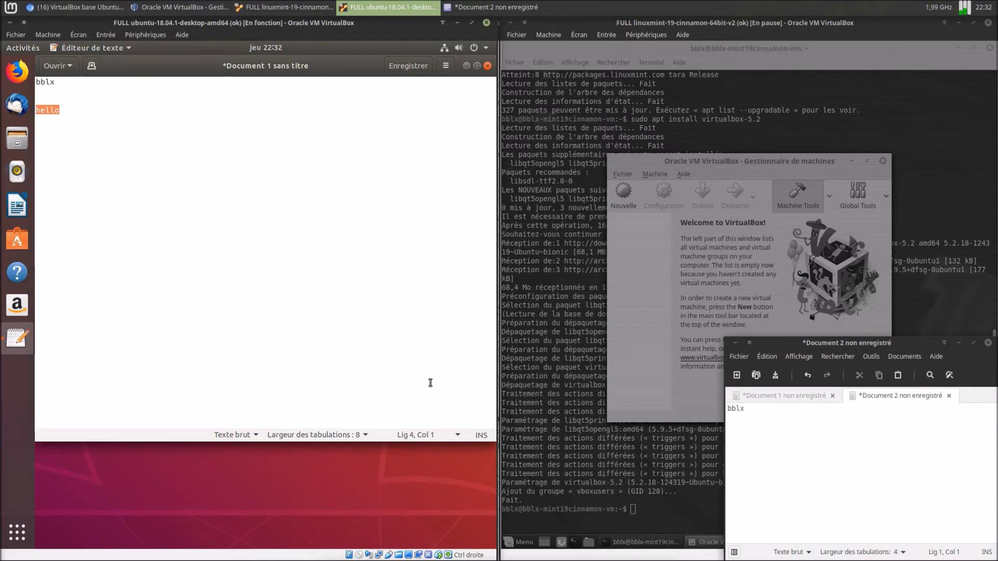
left_click(739, 451)
right_click(740, 450)
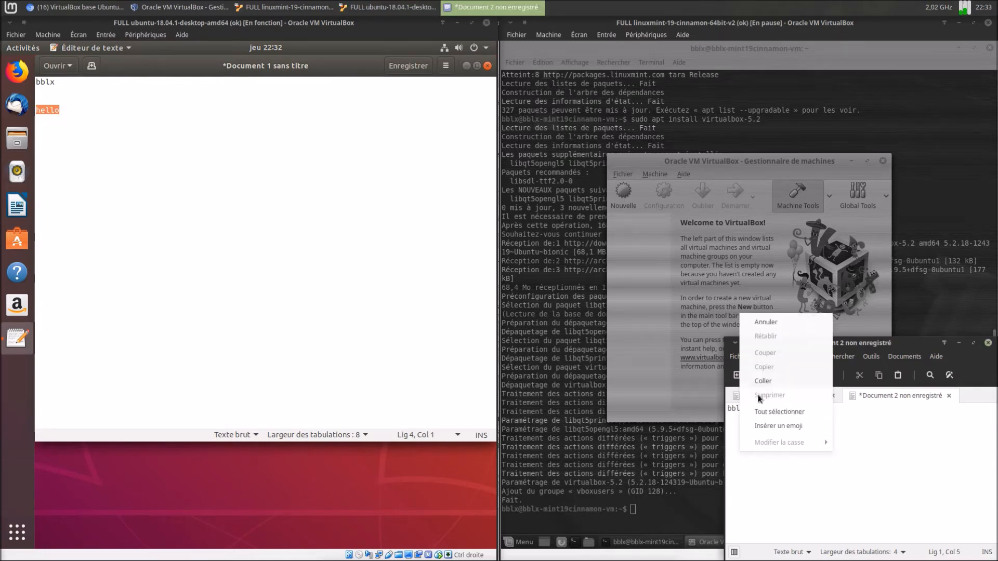
left_click(762, 381)
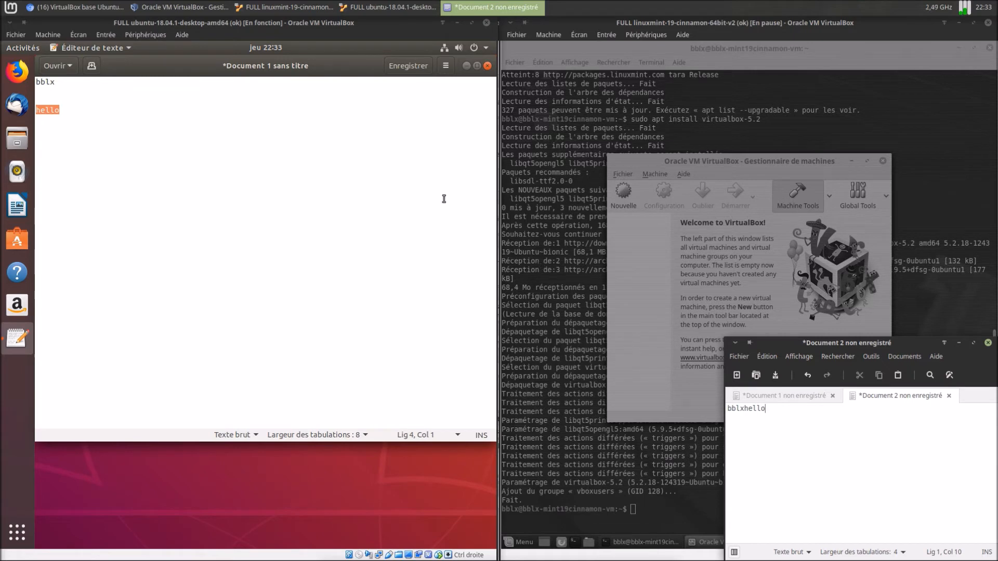
- Copy the any-400.jpg file from the host's Images folder and close the host file manager
mouse_move(412, 559)
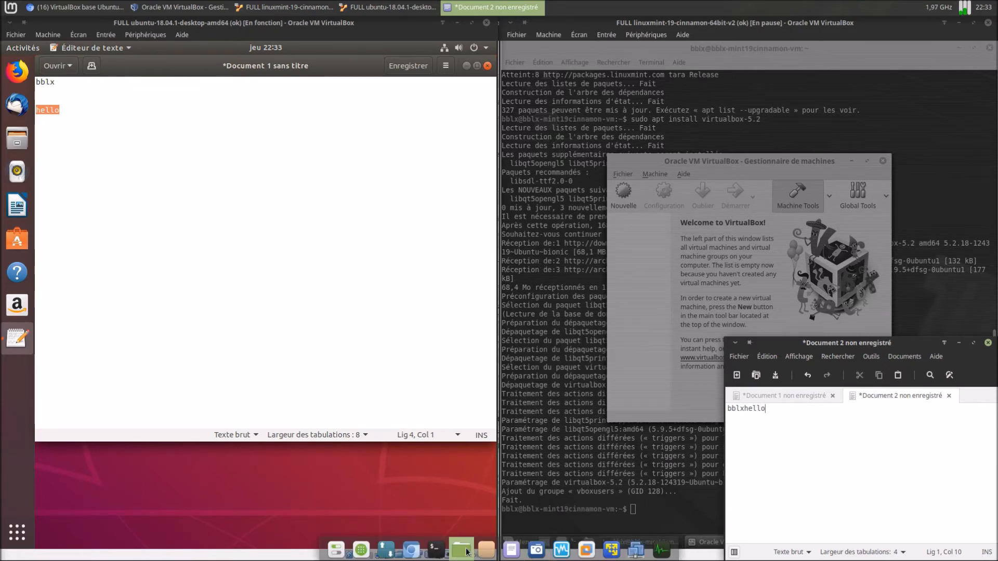
left_click(461, 550)
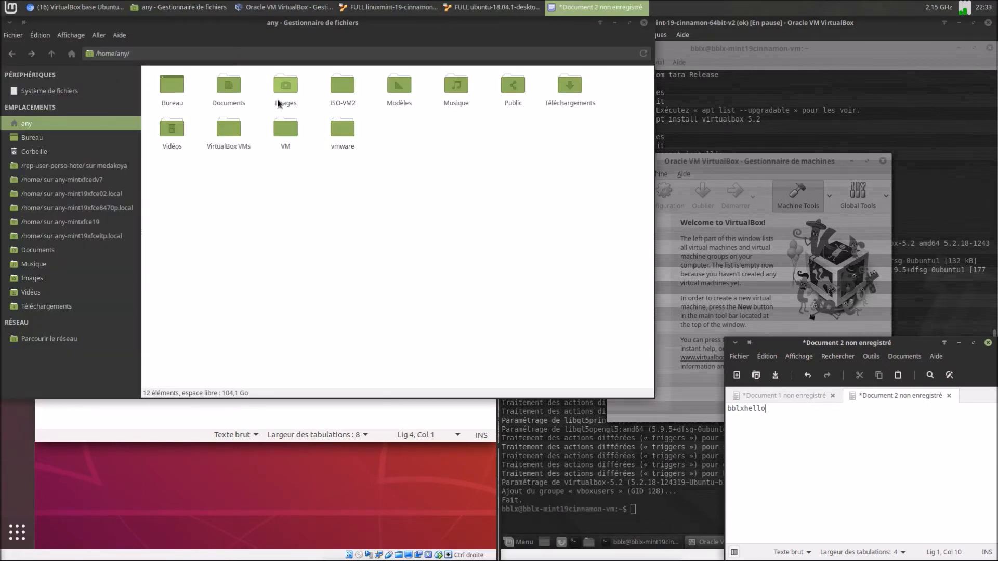
double_click(284, 88)
left_click(176, 86)
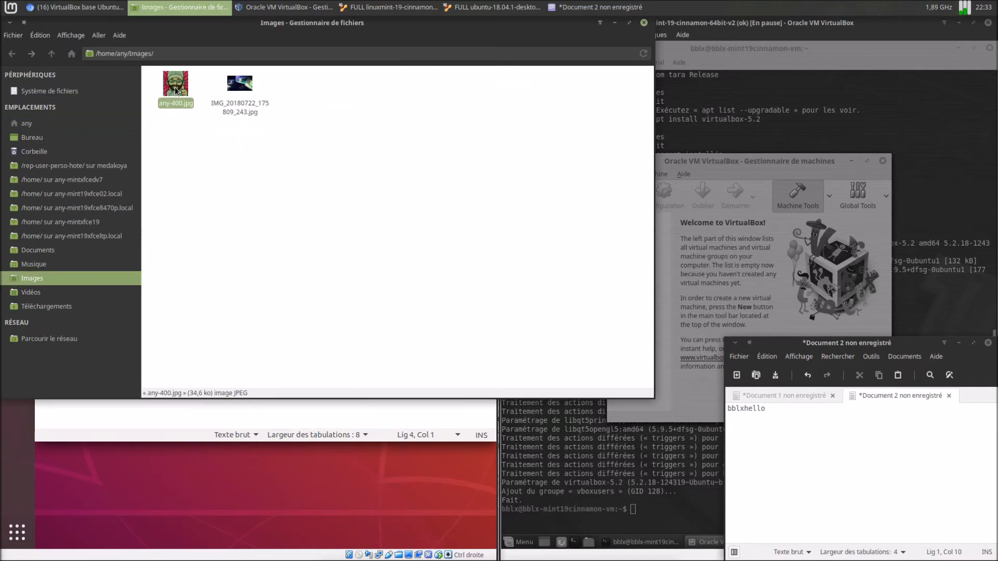
right_click(175, 88)
left_click(205, 160)
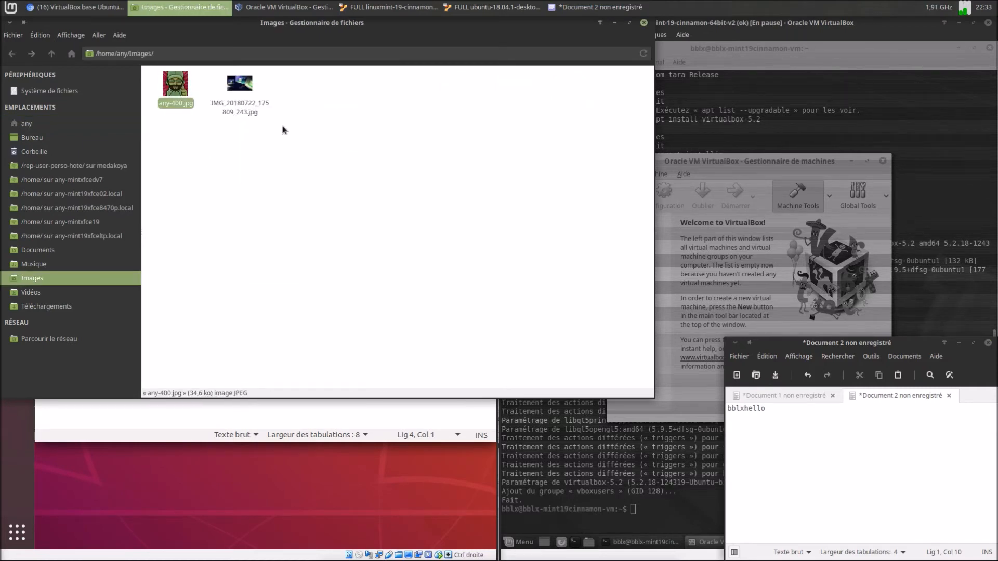
left_click(643, 23)
- Close the guest's text document without saving and try to paste the copied image onto the Ubuntu desktop
left_click(488, 66)
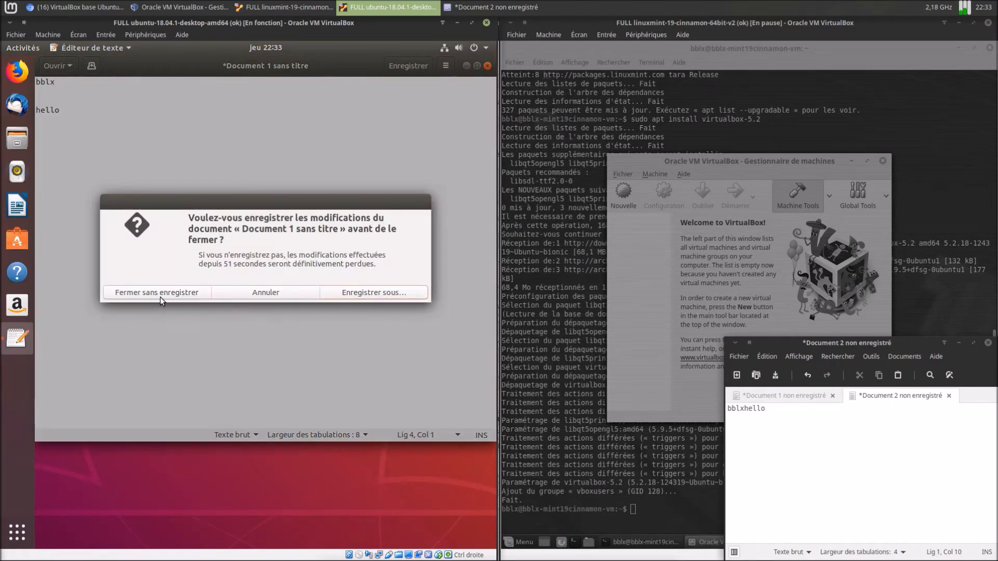
left_click(158, 292)
right_click(163, 259)
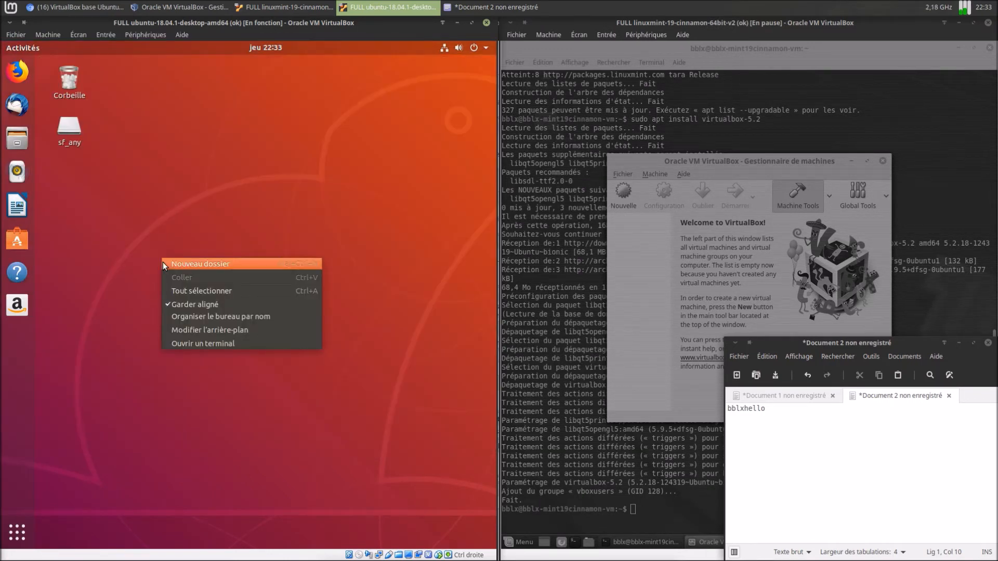
left_click(151, 222)
right_click(187, 251)
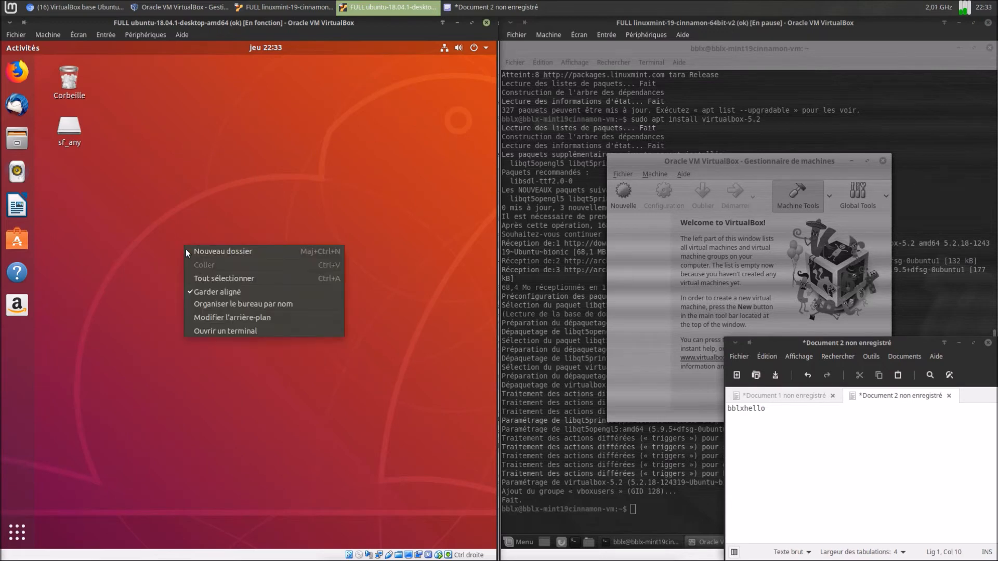
left_click(249, 143)
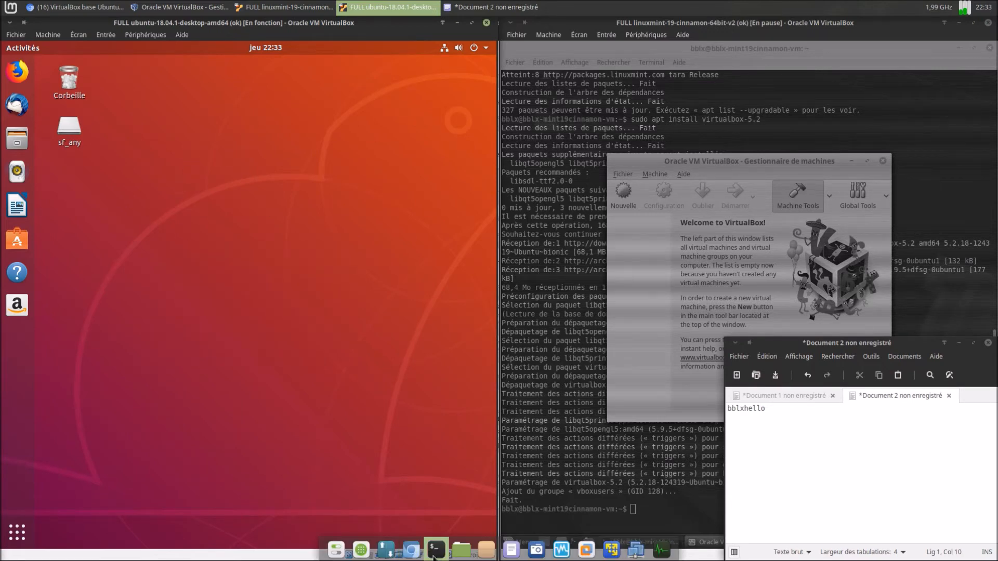
- Copy any-400.jpg from the host's Images folder and move the file manager window clear of the guest's desktop
left_click(460, 543)
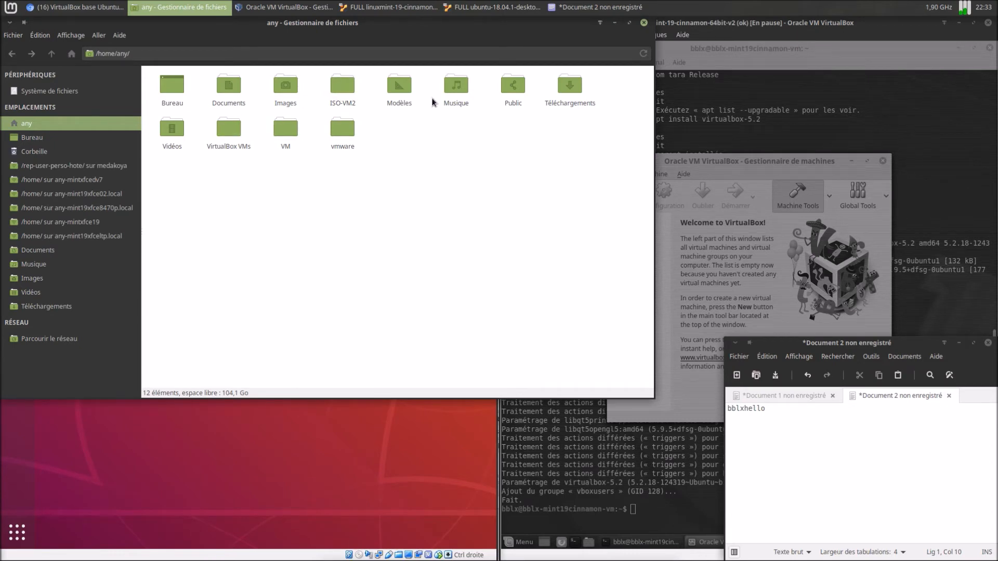
double_click(285, 96)
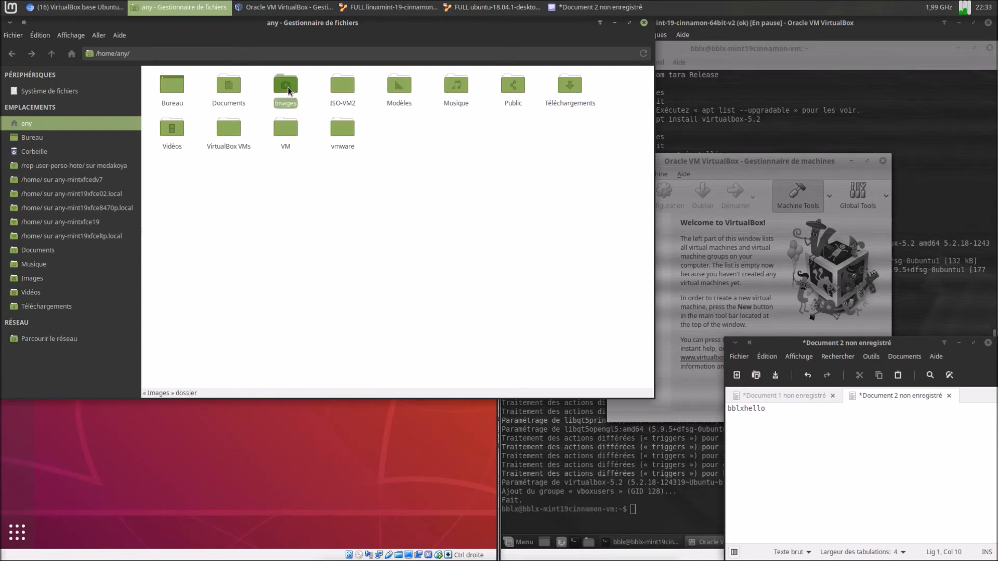
left_click(169, 86)
right_click(160, 82)
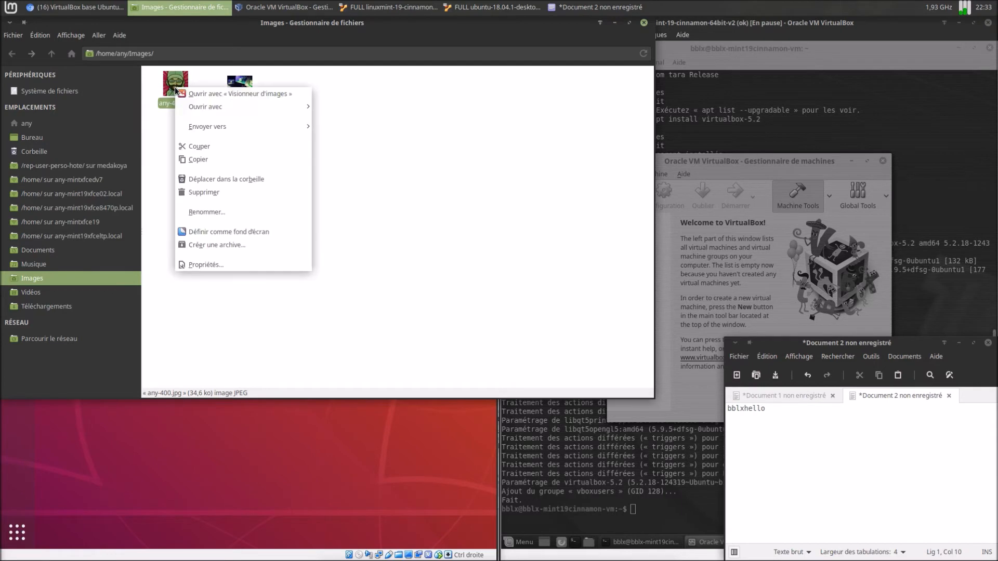
left_click(200, 160)
left_click_drag(244, 24, 601, 78)
- Try to paste the copied image onto the guest's desktop and into the guest's Images folder
left_click(224, 192)
right_click(224, 193)
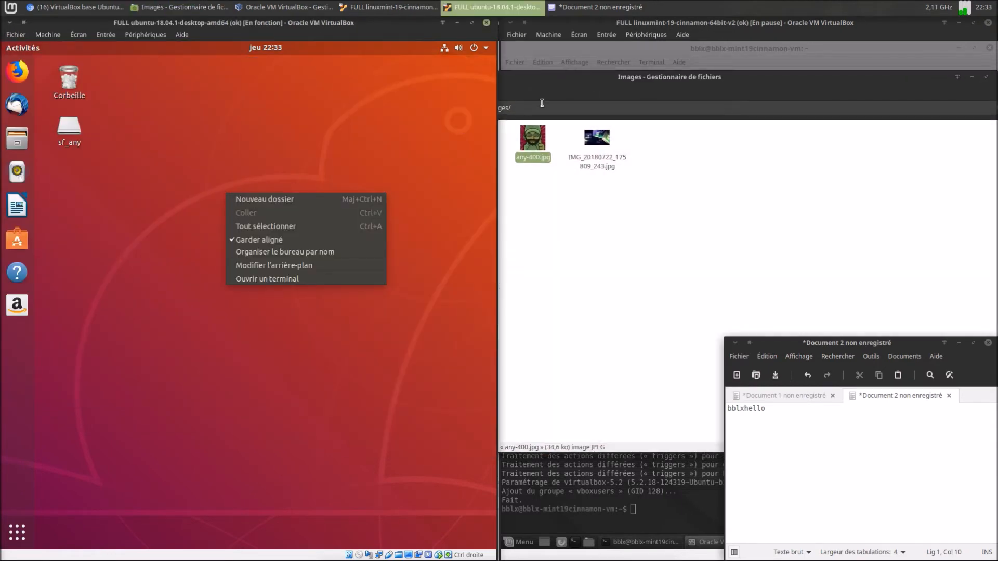
left_click(11, 144)
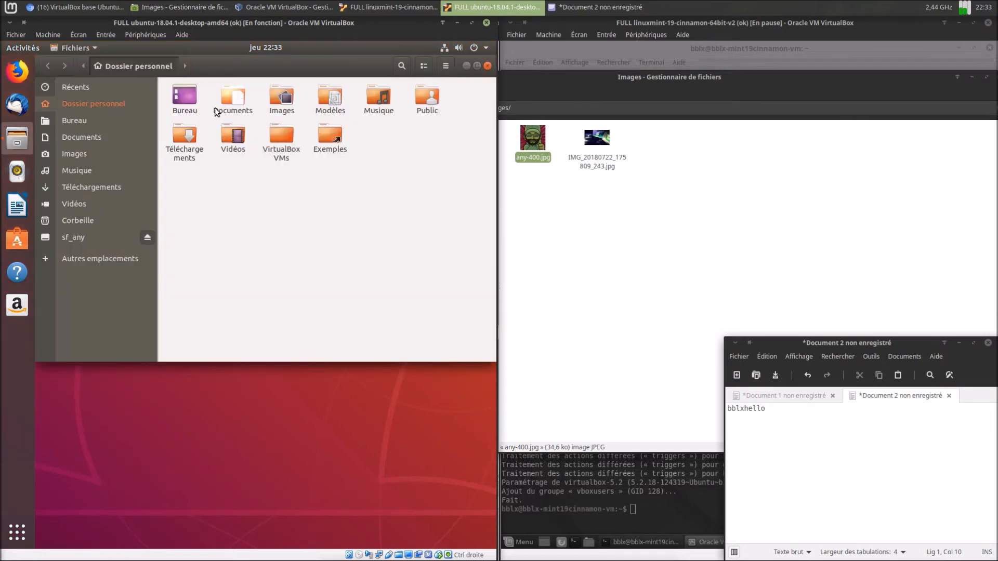
double_click(276, 95)
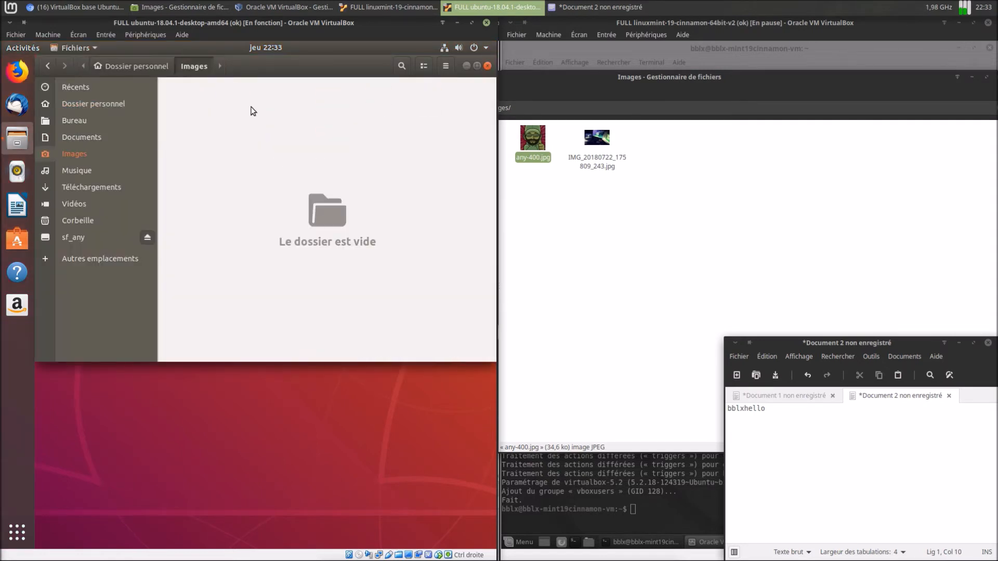
right_click(227, 116)
- Try to transfer any-400.jpg by drag-and-drop from the host's file manager onto the guest's desktop, closing the guest's file window
left_click_drag(533, 137, 190, 441)
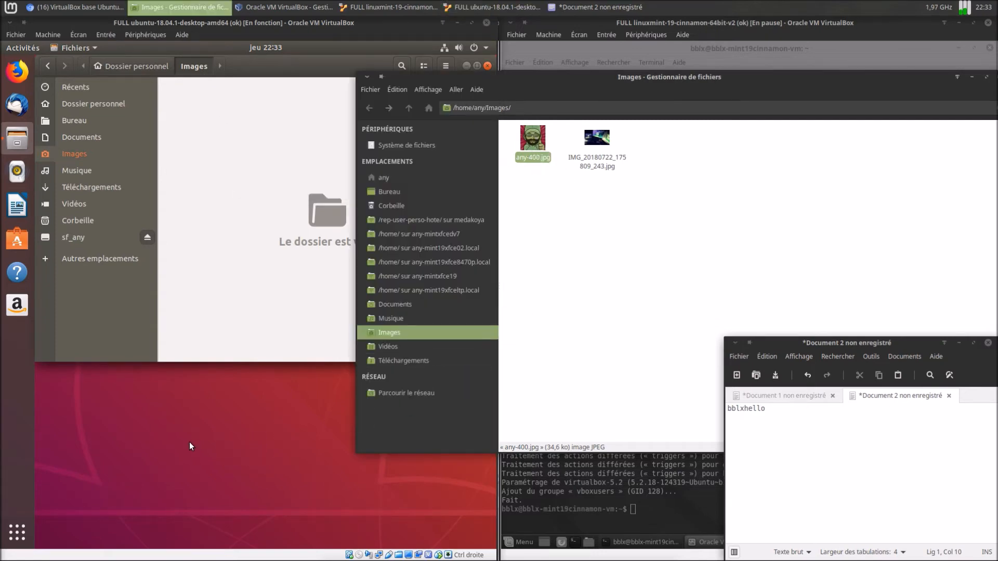
left_click(290, 65)
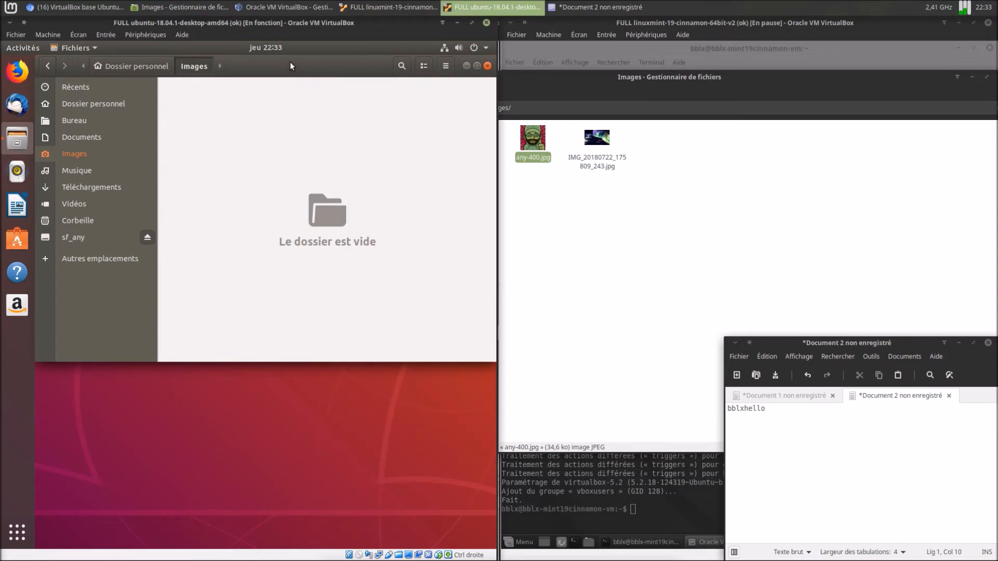
left_click(488, 66)
left_click_drag(533, 137, 111, 288)
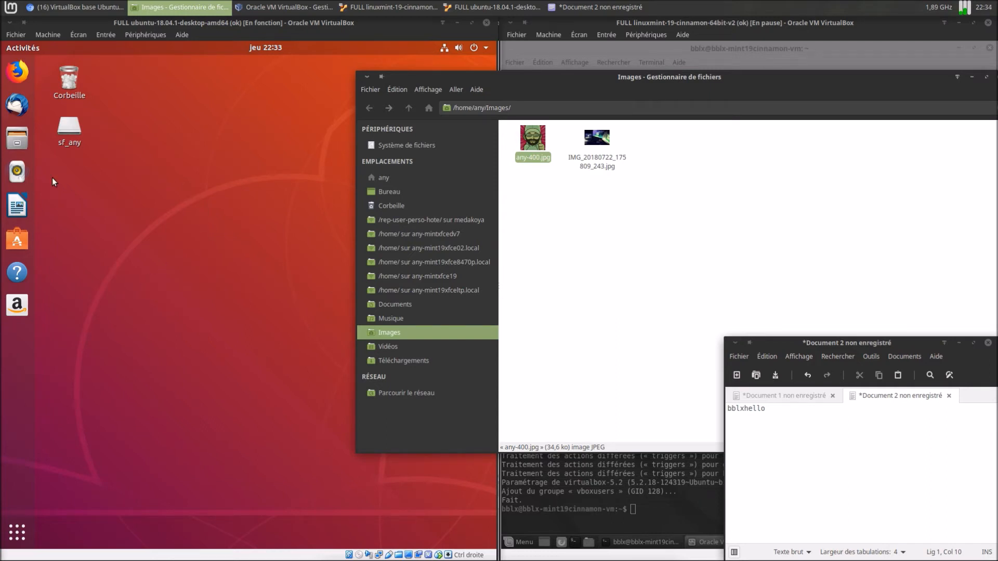
left_click(99, 173)
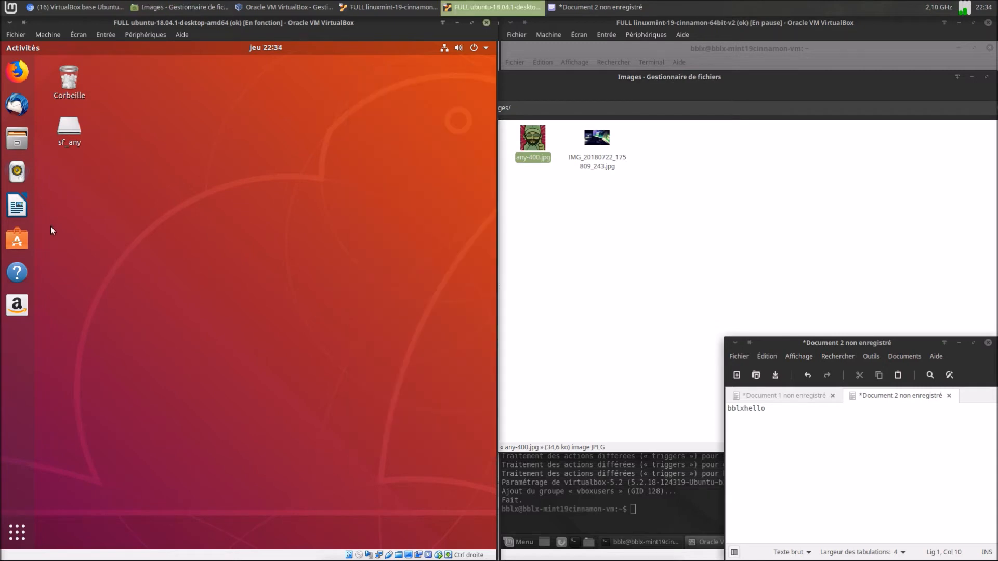
- Open the guest's text editor and write "sdgfsdfsdfsdf" in a new document
left_click(17, 532)
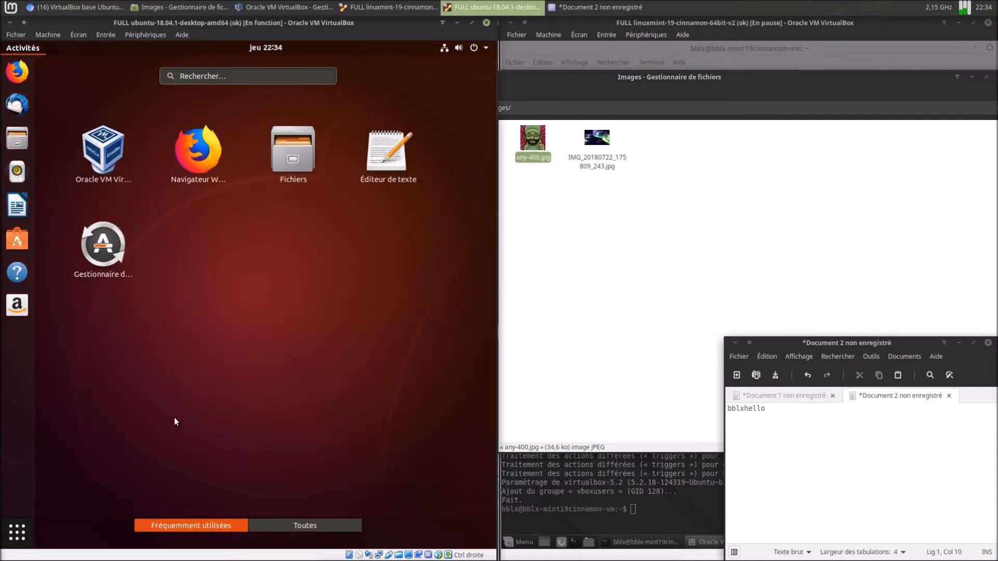
type("text")
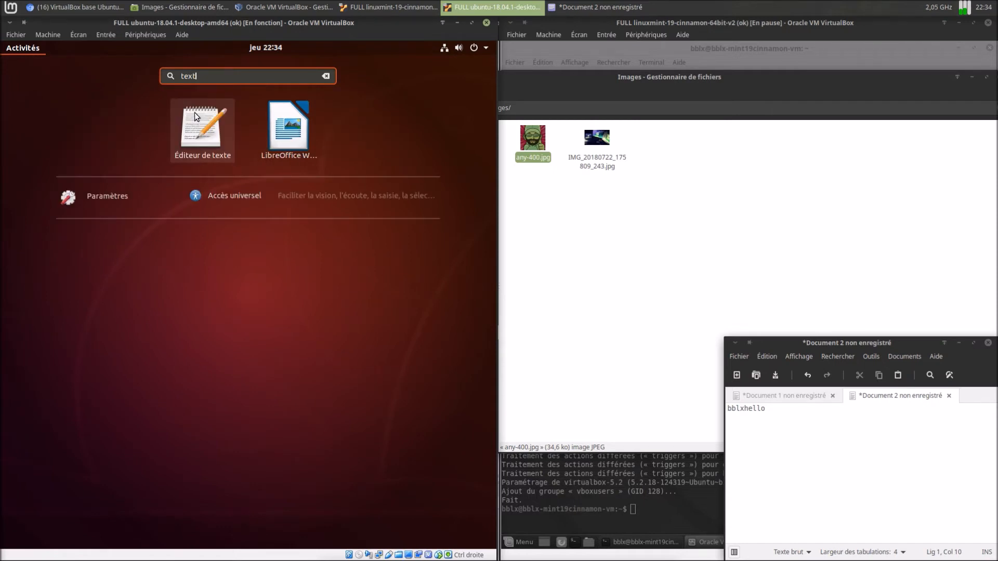
left_click(194, 112)
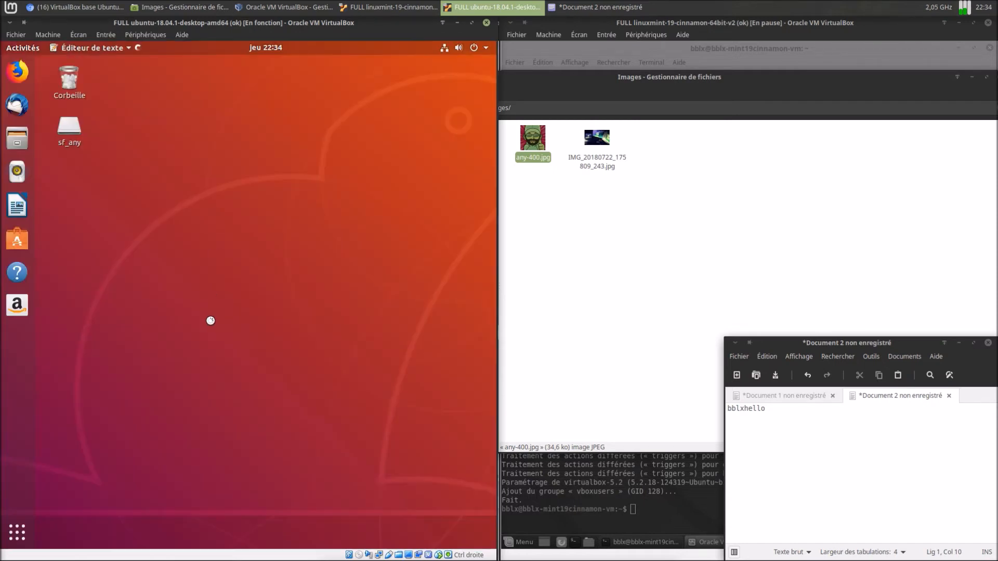
type("sdgfsdfsdfsdf")
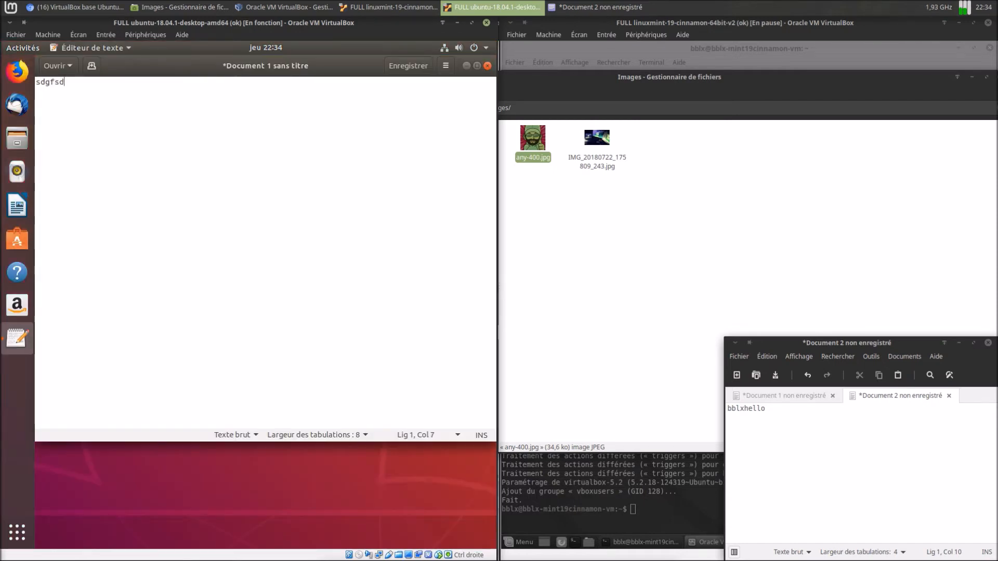
- Save the document in the guest's Bureau folder as "Document 1 sans titre" and close the text editor
left_click(416, 63)
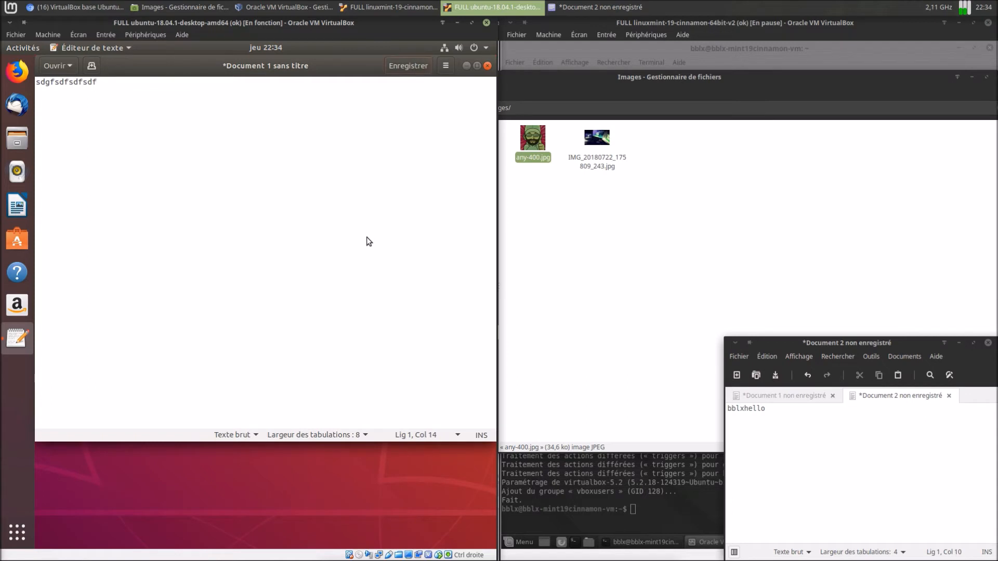
double_click(188, 119)
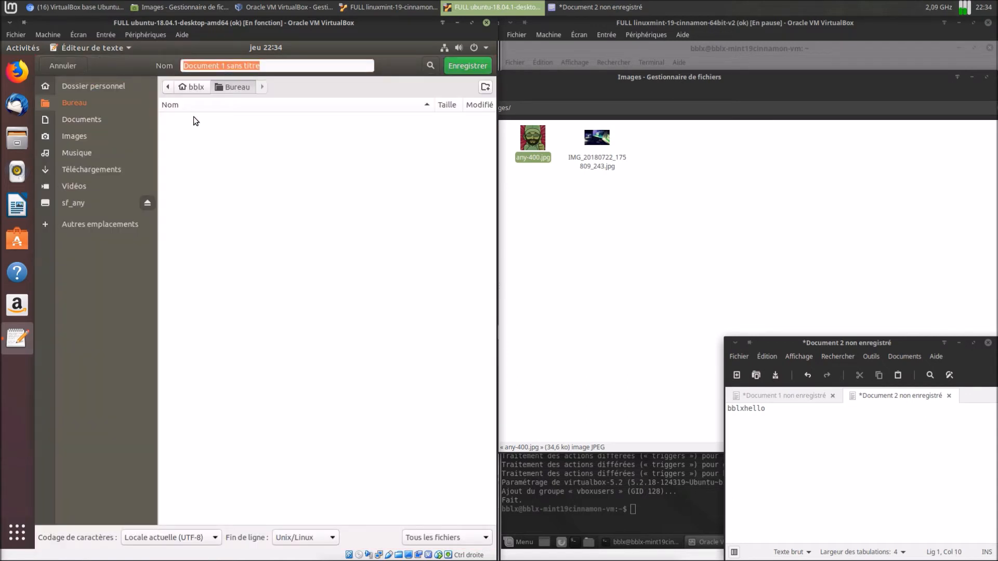
left_click(455, 67)
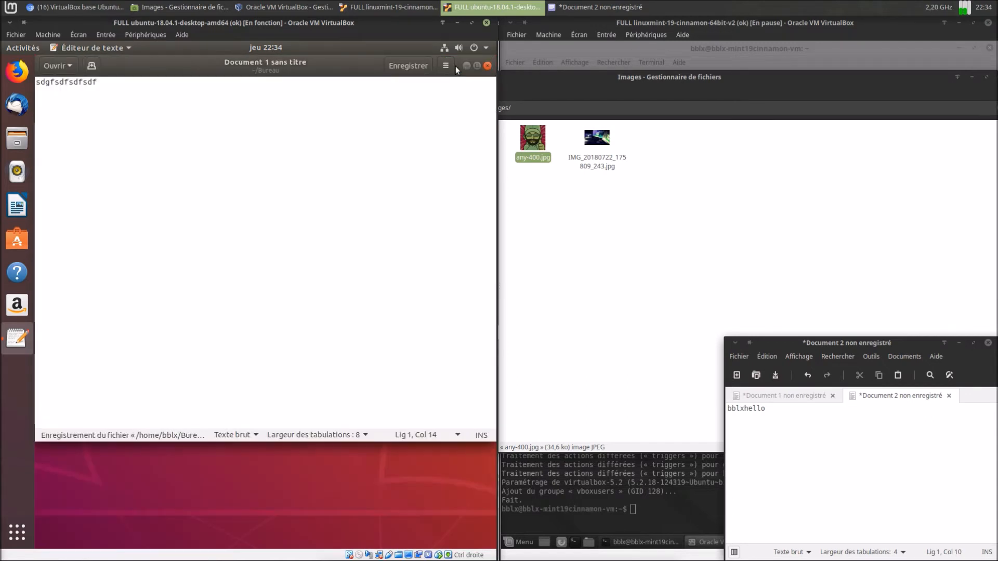
left_click(487, 65)
- Try to transfer "Document 1 sans titre" from the guest's desktop to the host's Images folder by drag-and-drop and by copy and paste
left_click_drag(74, 176, 297, 343)
left_click_drag(621, 249, 531, 208)
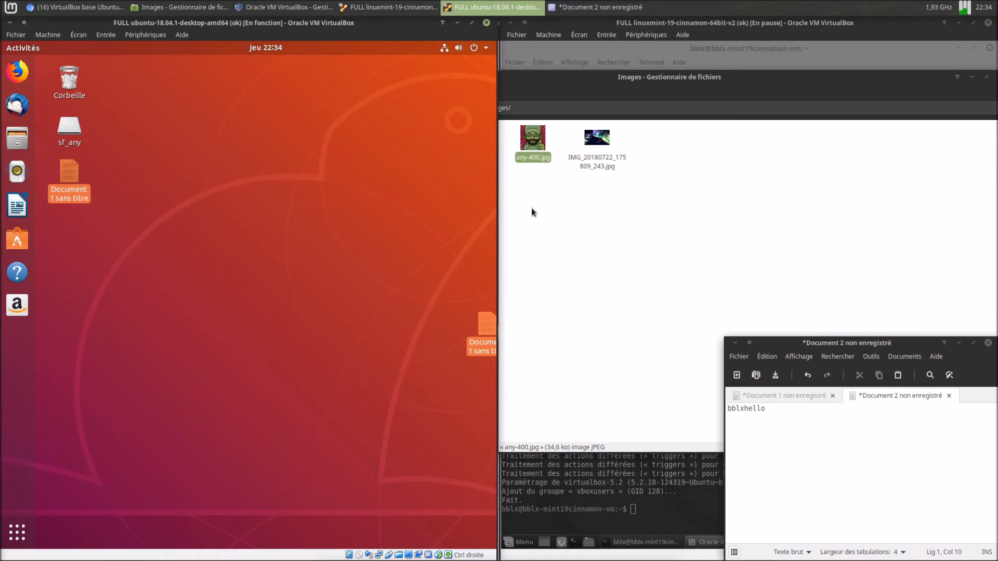
right_click(73, 169)
left_click(94, 216)
left_click(557, 217)
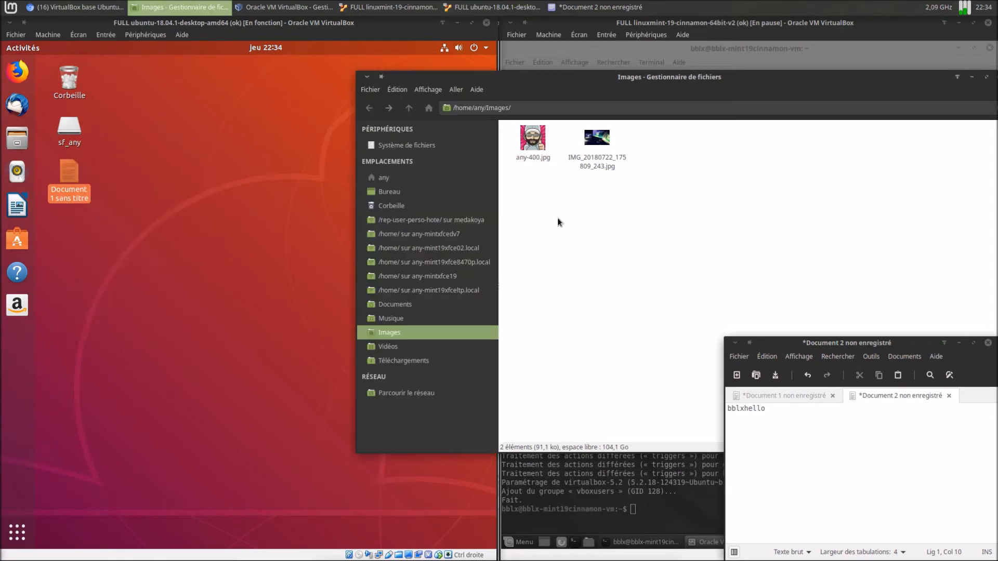
right_click(557, 218)
left_click(226, 276)
left_click(47, 35)
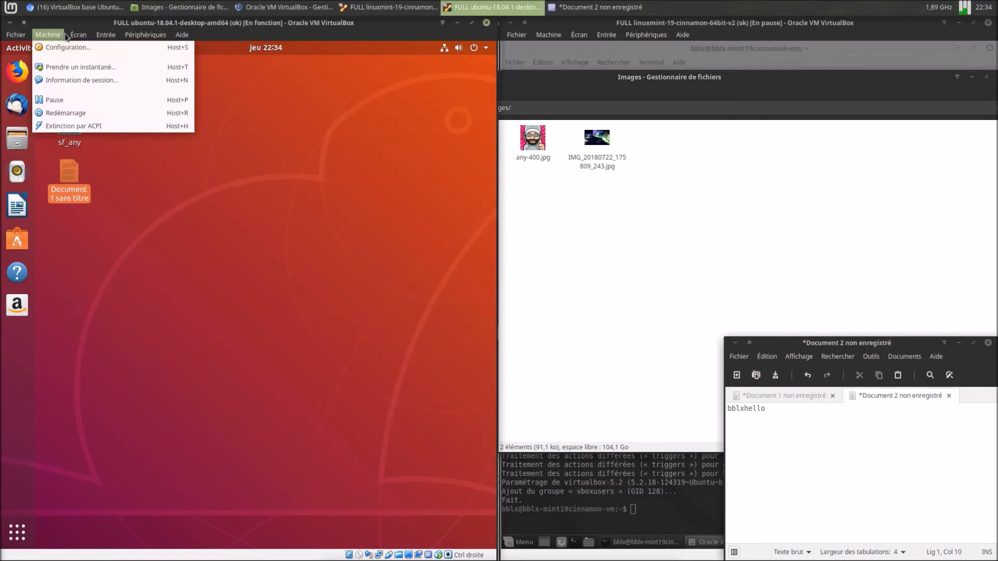
mouse_move(78, 34)
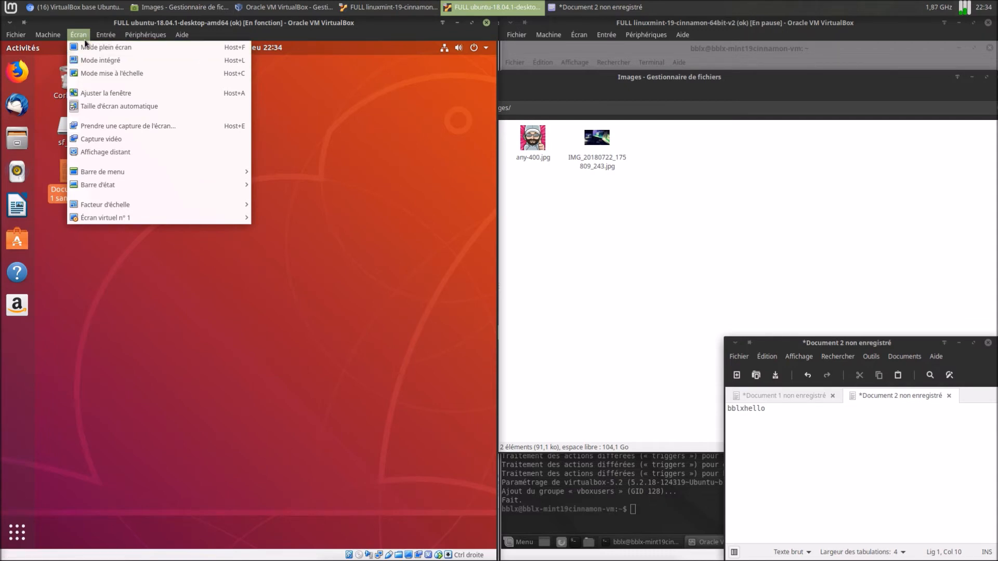
left_click(365, 101)
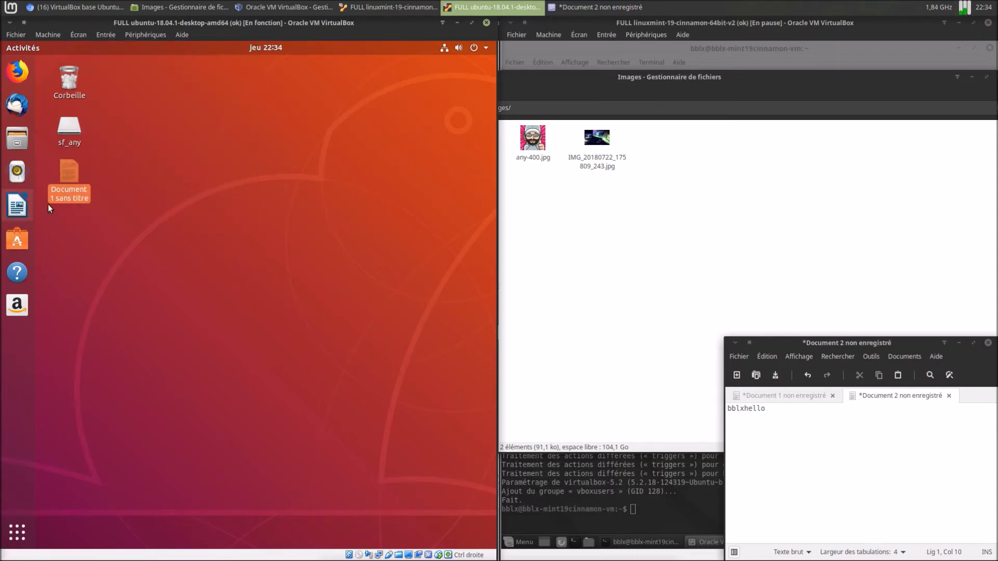
- Move "Document 1 sans titre" to the guest's trash and check the contents of the sf_any shared folder
left_click_drag(70, 171, 69, 85)
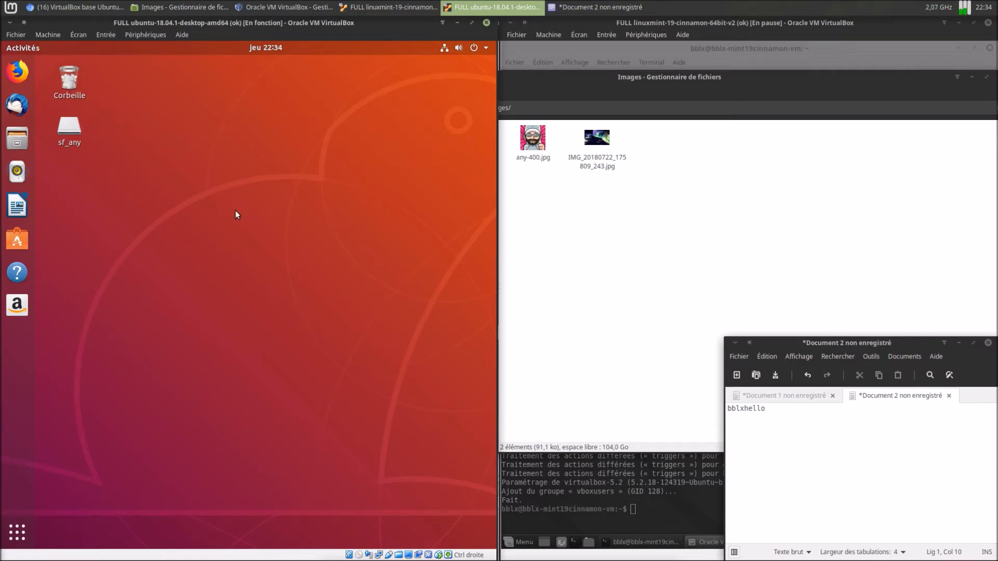
double_click(69, 134)
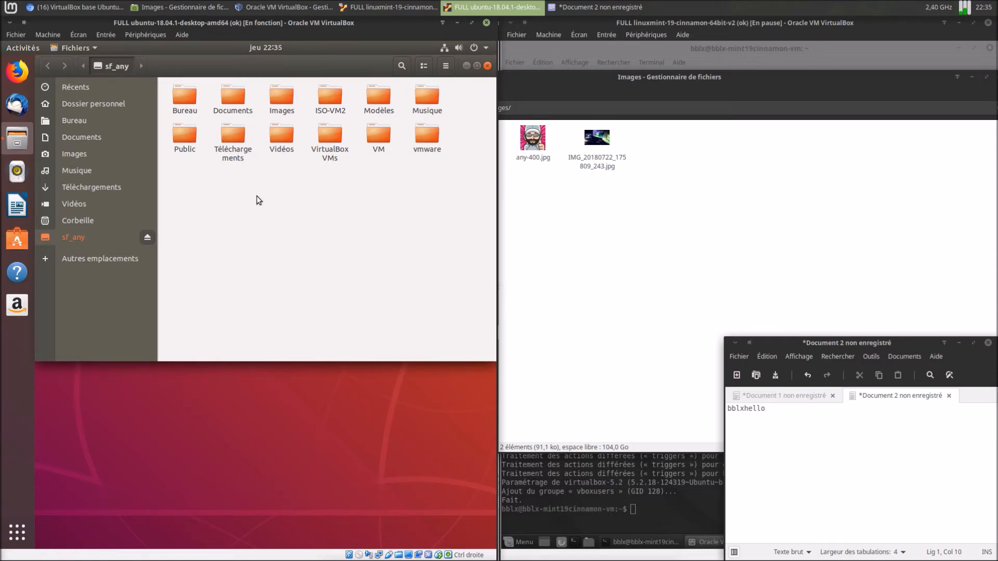
left_click(487, 66)
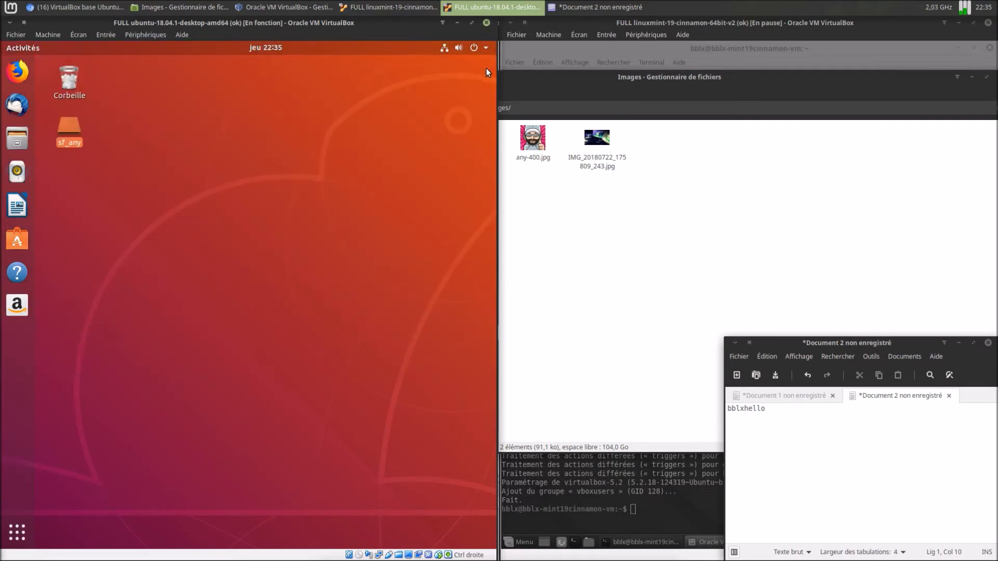
- Empty the guest's trash permanently
left_click(75, 81)
right_click(75, 81)
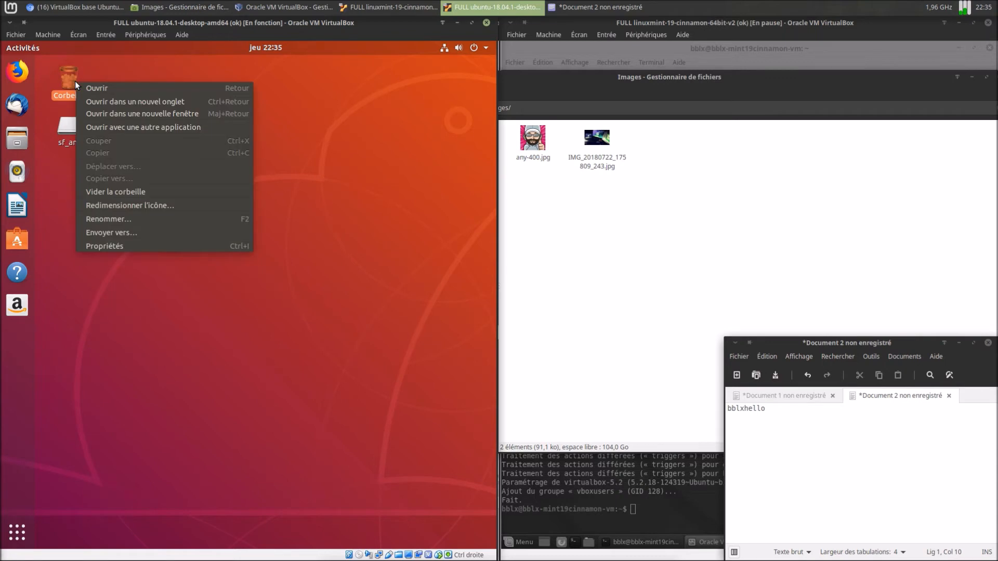
left_click(110, 192)
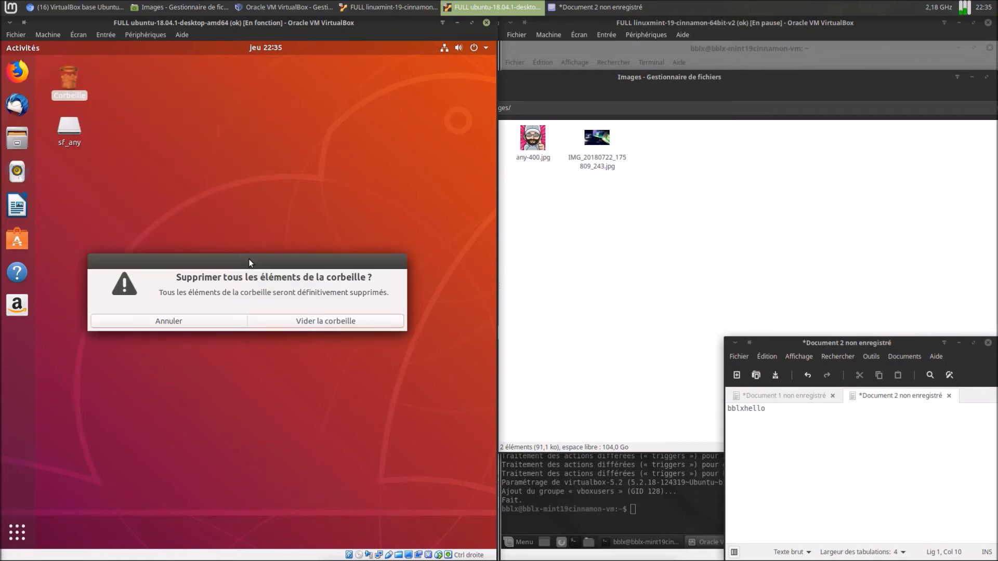
left_click(301, 322)
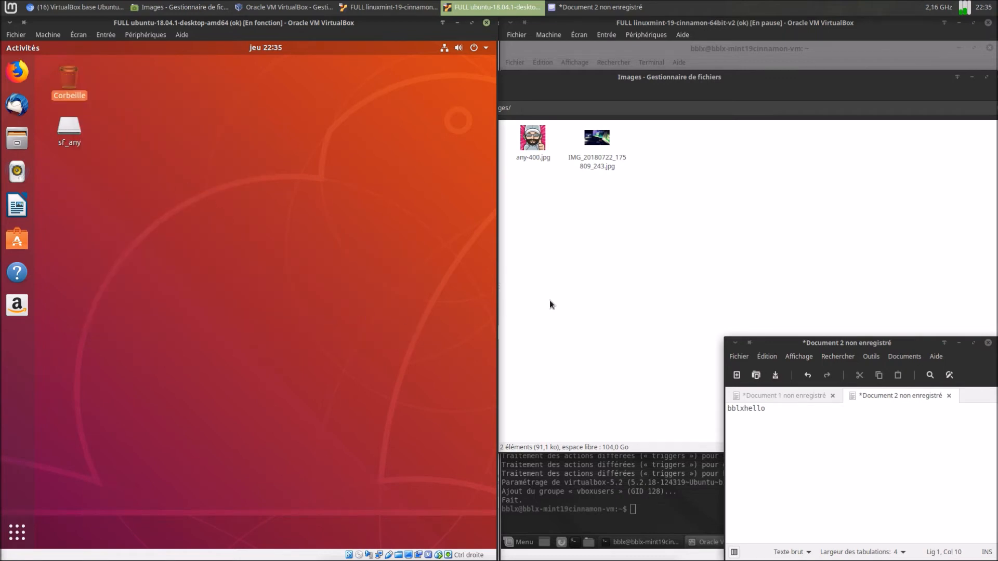
- Close the host's file manager and the host's text editor with its unsaved documents
left_click_drag(899, 85, 705, 114)
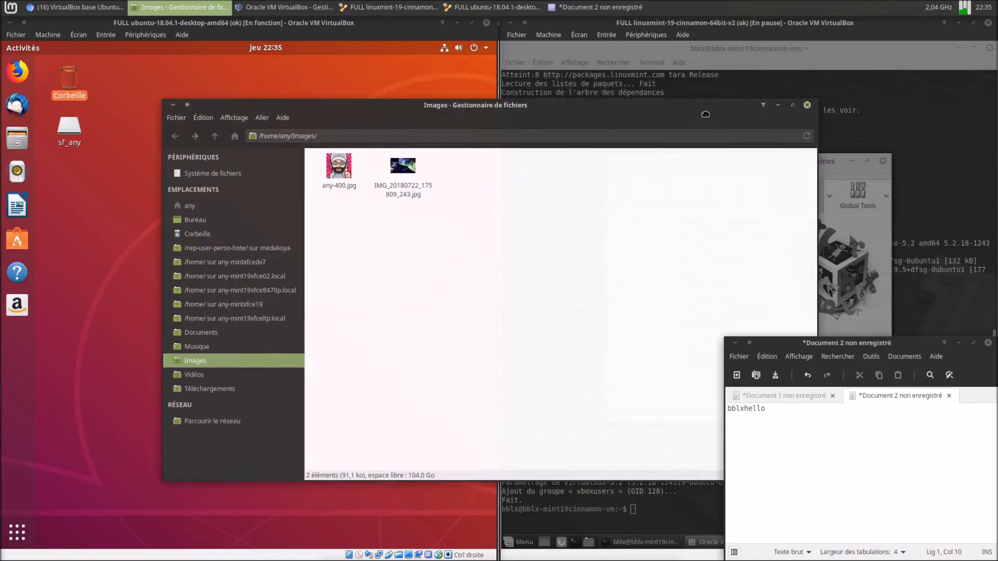
left_click(807, 106)
left_click(798, 349)
key("alt+F4")
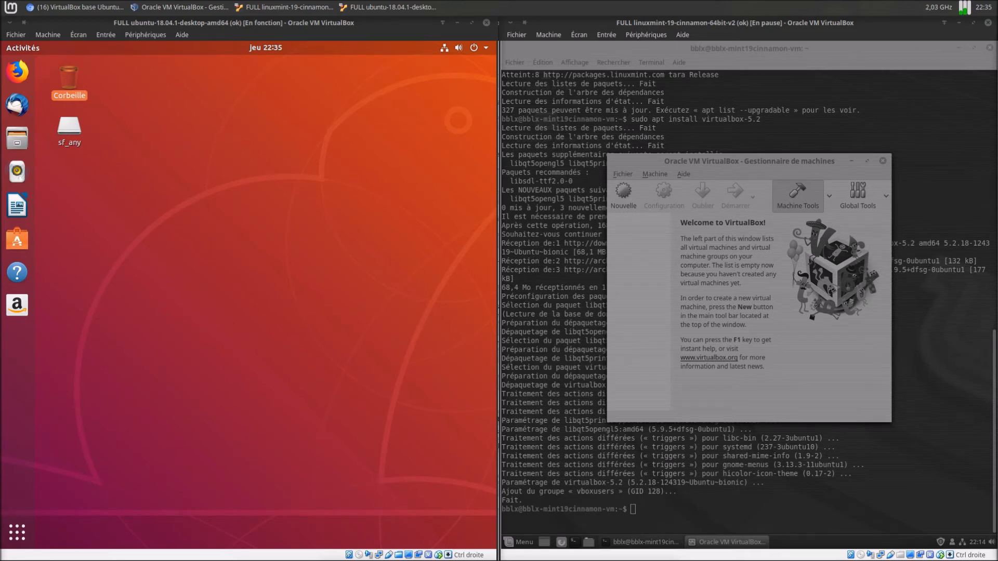
- Shut down the Ubuntu 18.04.1 guest from its own system session
left_click(369, 182)
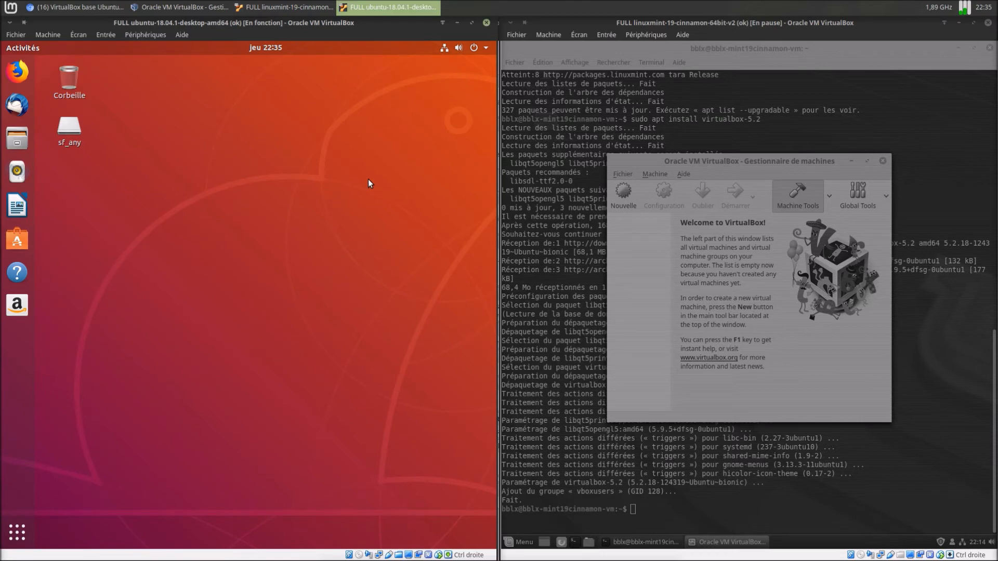
left_click(488, 48)
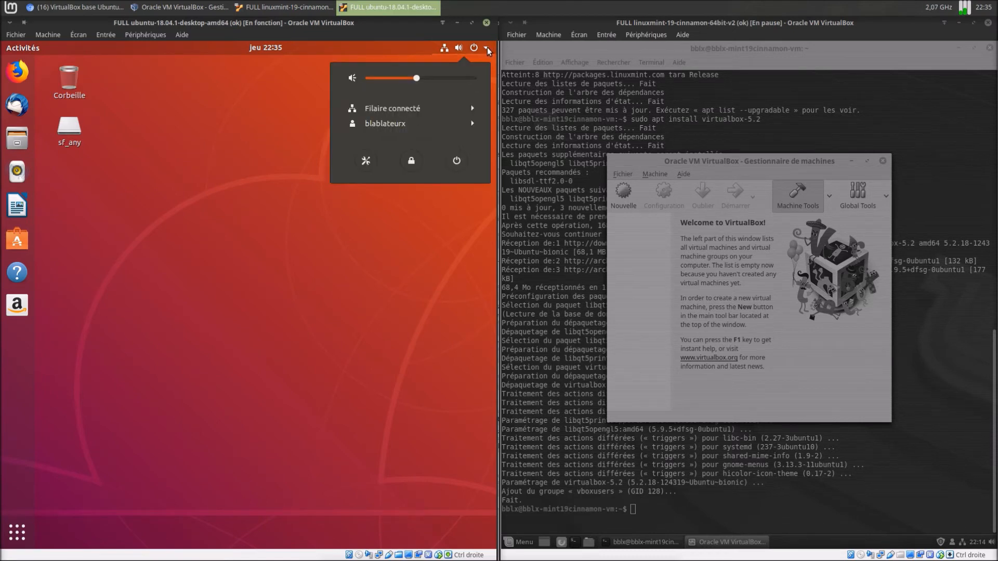
left_click(457, 161)
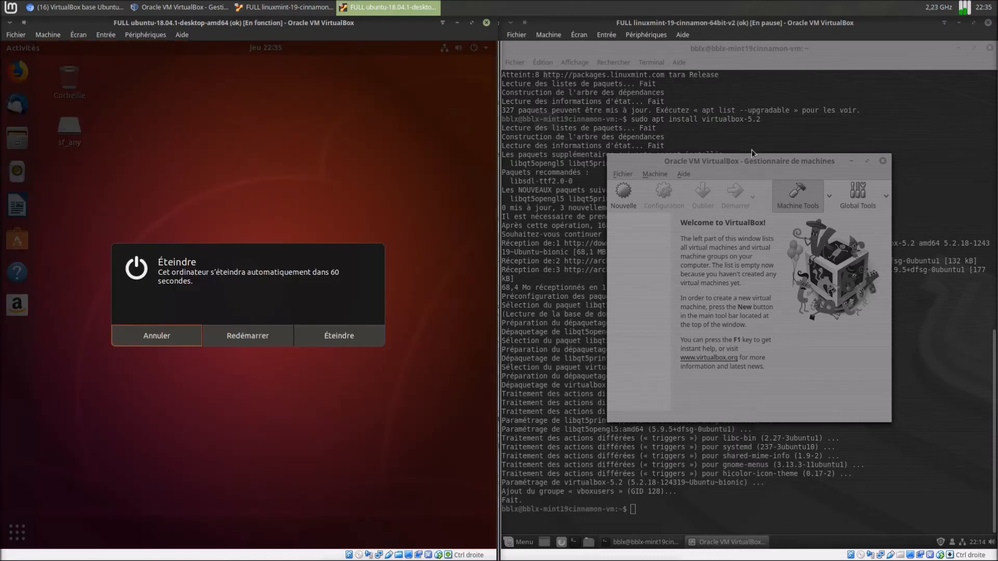
left_click(357, 335)
- Resume the paused Linux Mint 19 Cinnamon virtual machine
left_click(551, 37)
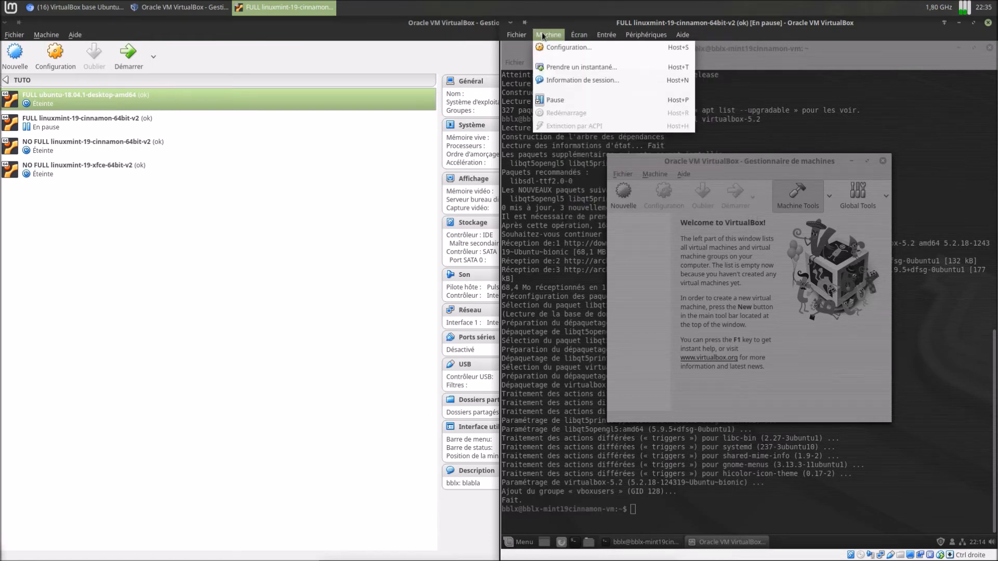
left_click(555, 100)
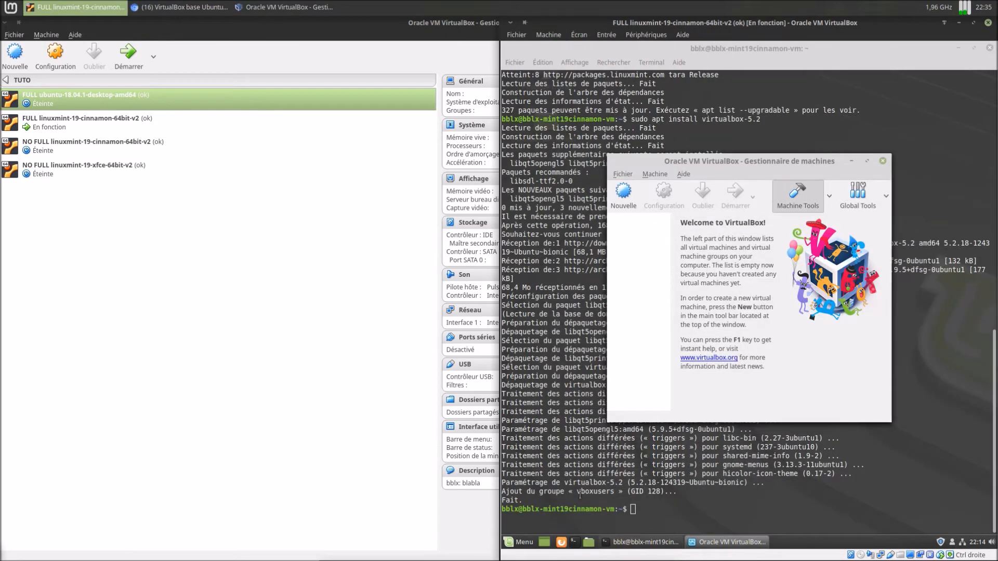
- Try to shut down the FULL Linux Mint 19 Cinnamon guest from its own session
left_click(523, 542)
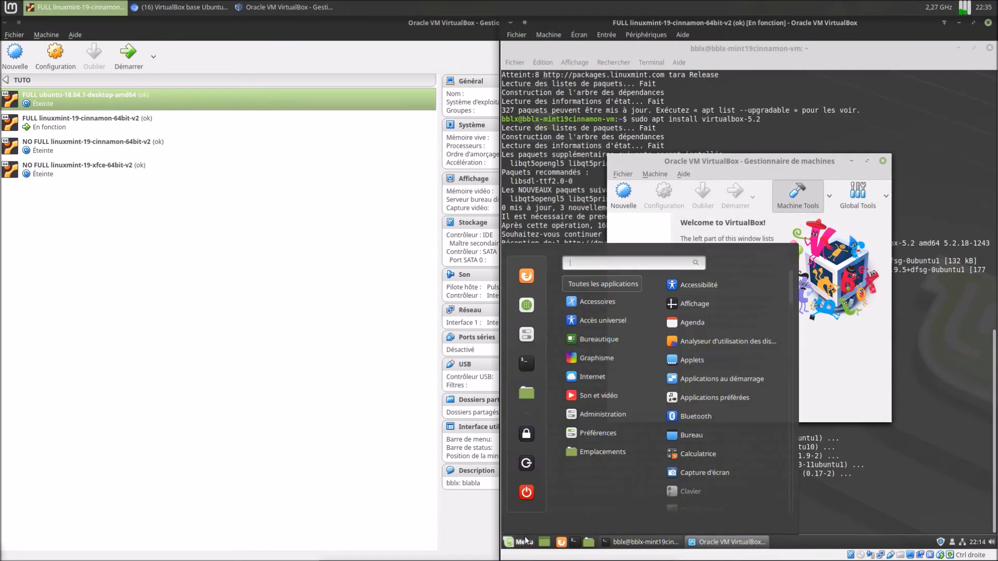
left_click(526, 486)
left_click(829, 316)
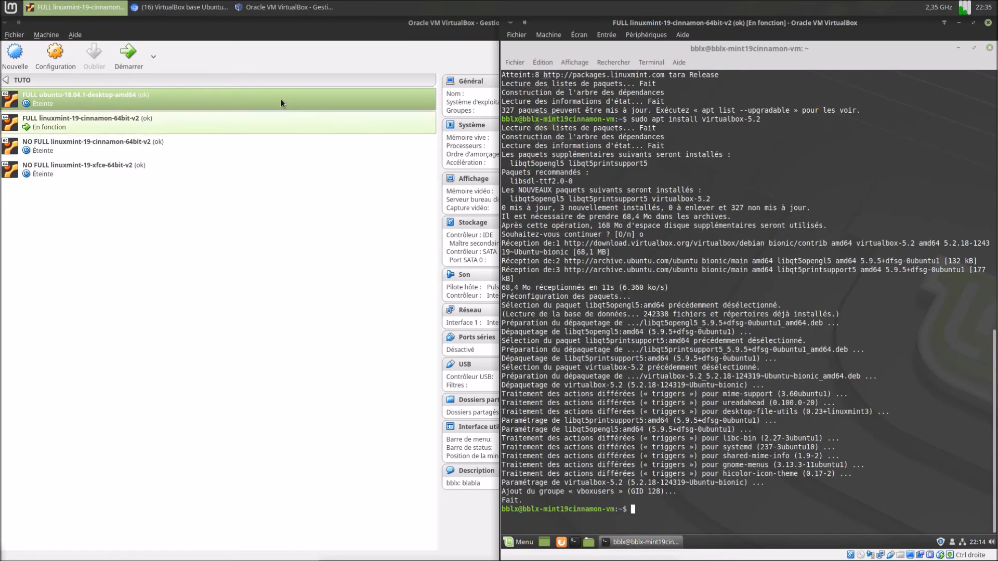
- Select the NO FULL Linux Mint 19 Cinnamon machine in the manager, and shut down the running FULL Cinnamon guest
left_click(285, 7)
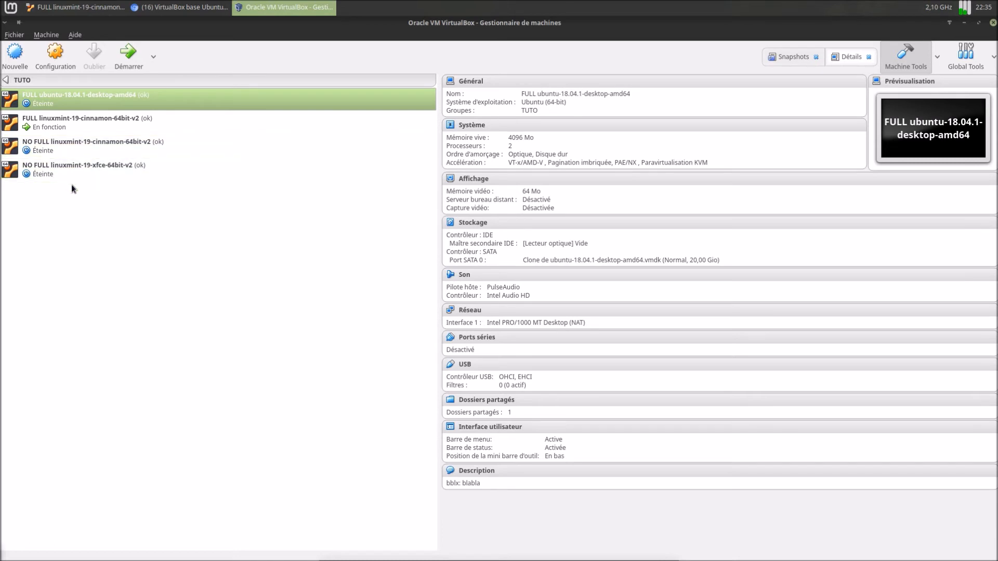
left_click(70, 142)
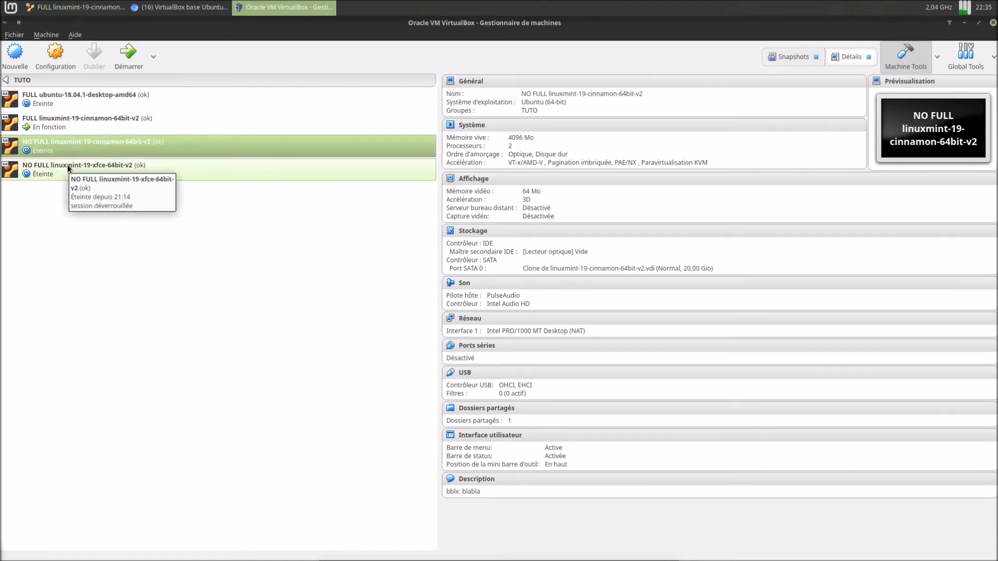
left_click(100, 12)
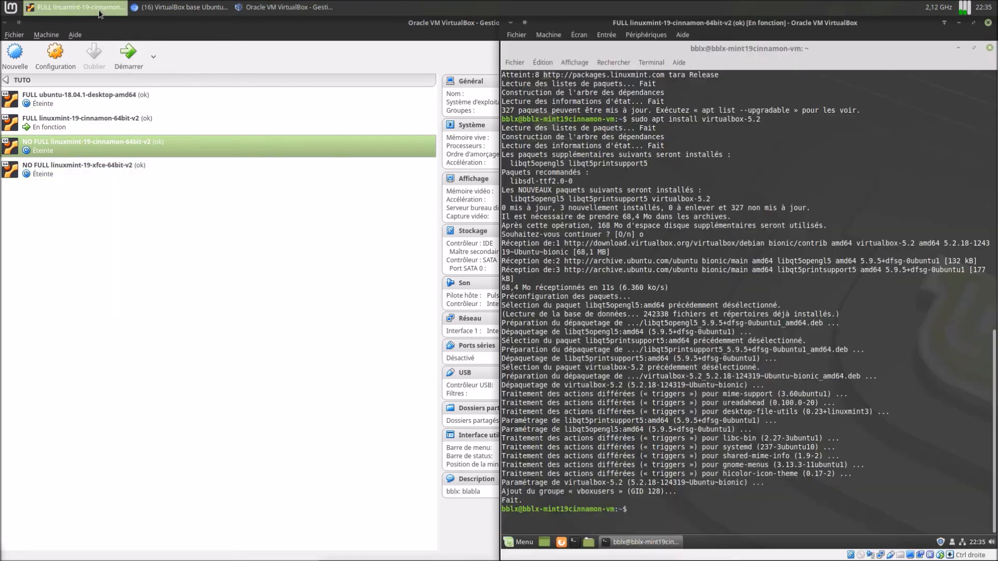
left_click(522, 540)
left_click(523, 497)
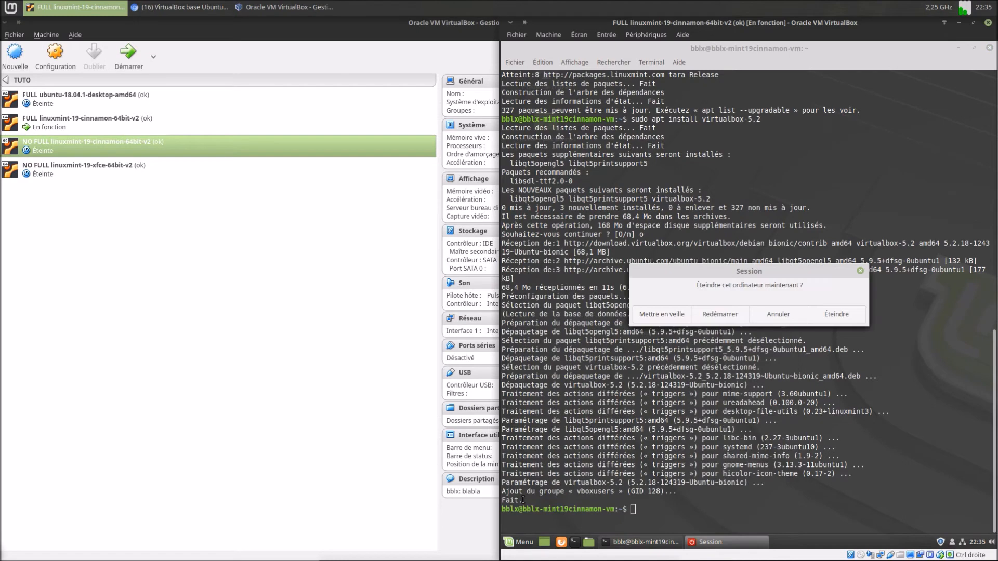
left_click(837, 314)
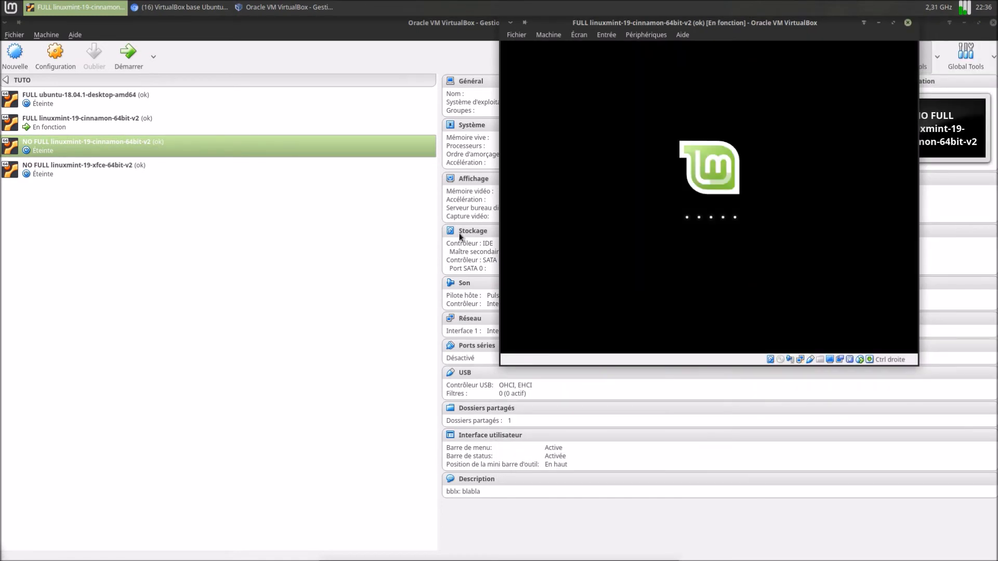
- Start the NO FULL Linux Mint 19 Cinnamon and Xfce virtual machines, and minimize the manager and browser windows
left_click(128, 56)
left_click(125, 169)
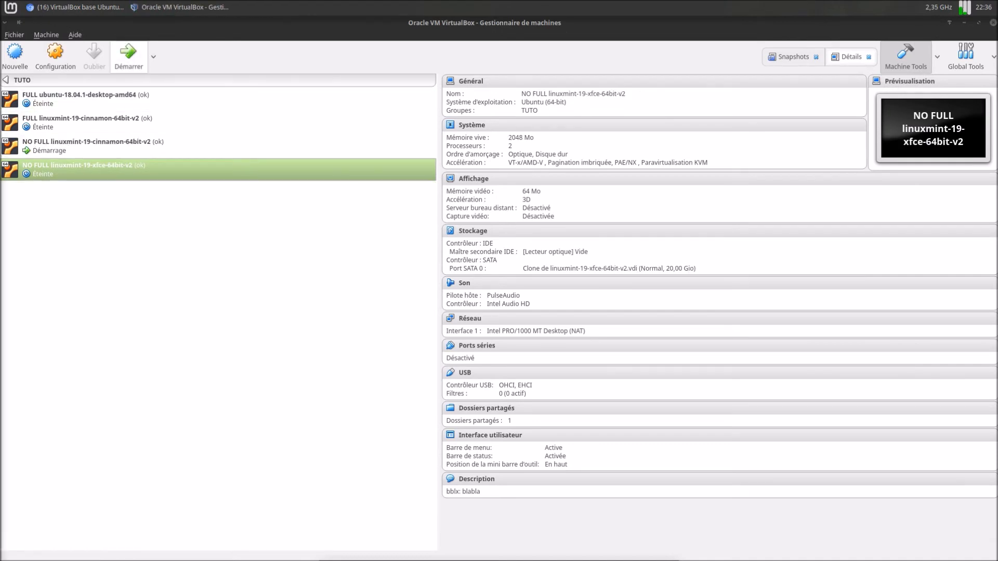
left_click(130, 57)
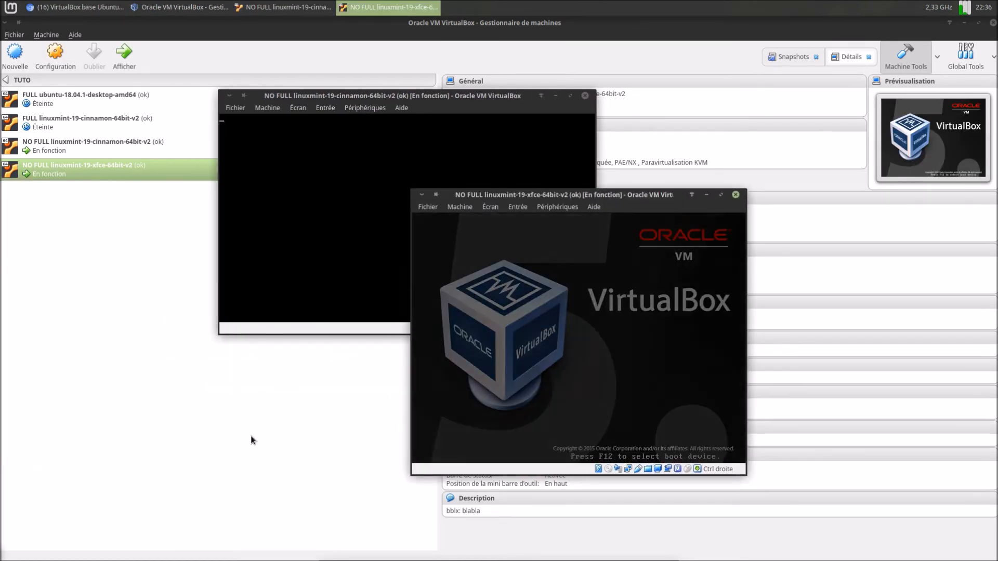
left_click(963, 23)
left_click(963, 24)
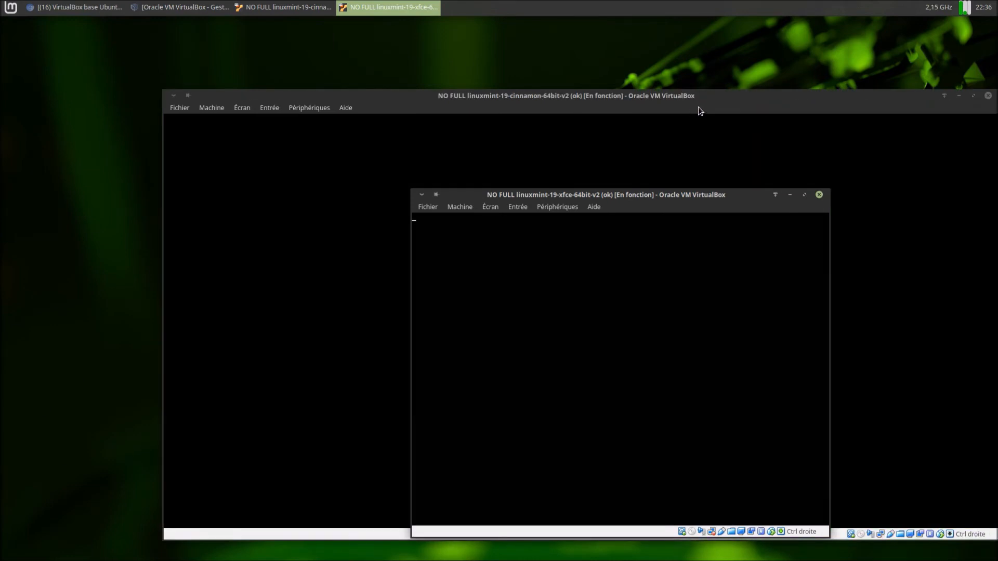
- Bring the NO FULL Cinnamon guest window forward and log in with the account password
left_click(666, 98)
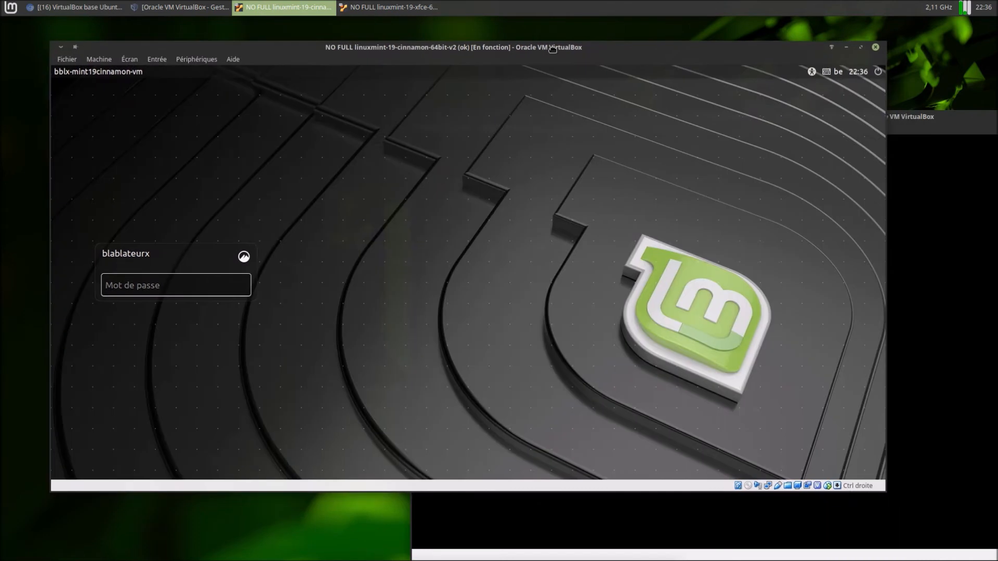
type("••••••")
key("Return")
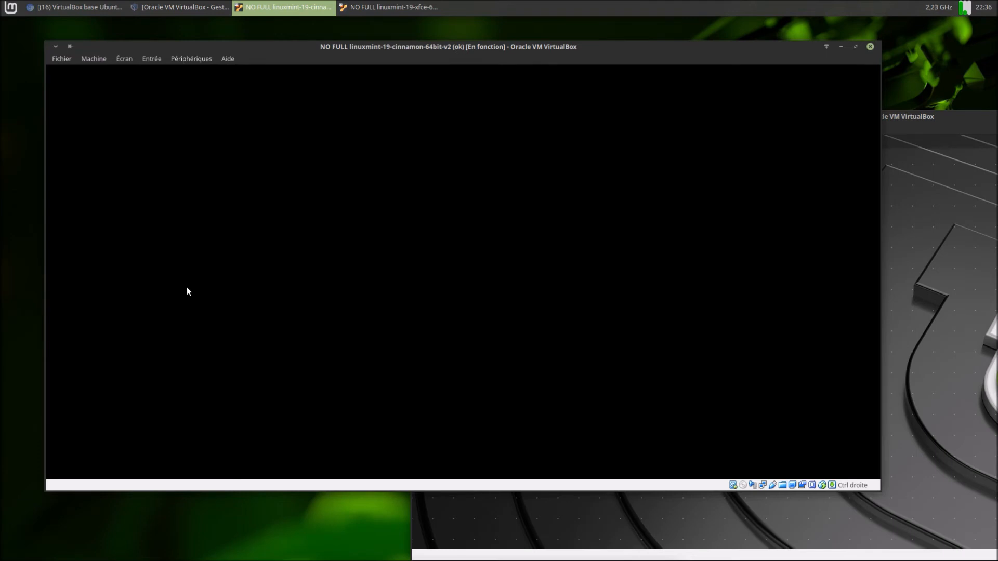
- Move the NO FULL Xfce guest window fully into view and log in with the account password
left_click_drag(907, 117, 646, 109)
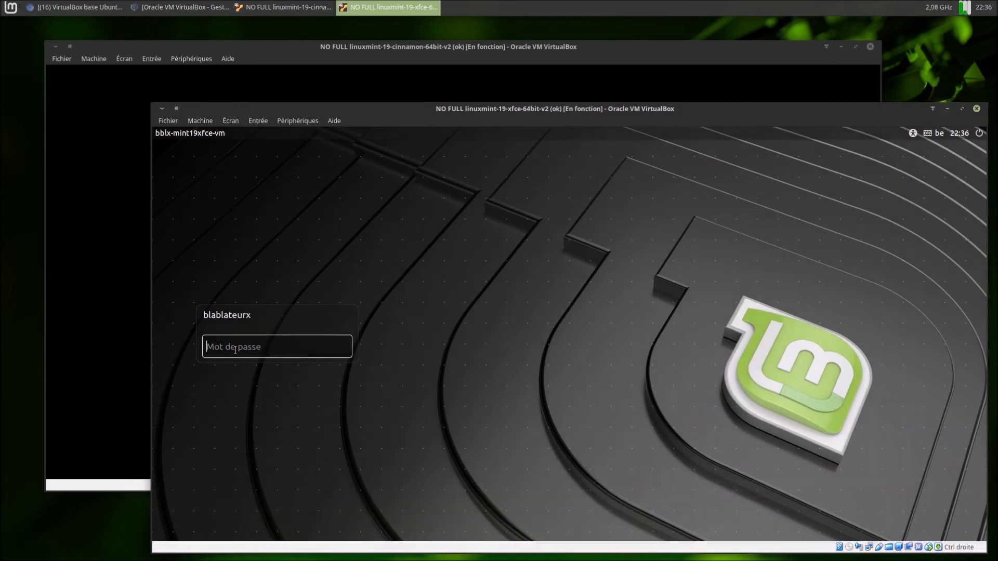
type("••••••")
key("Return")
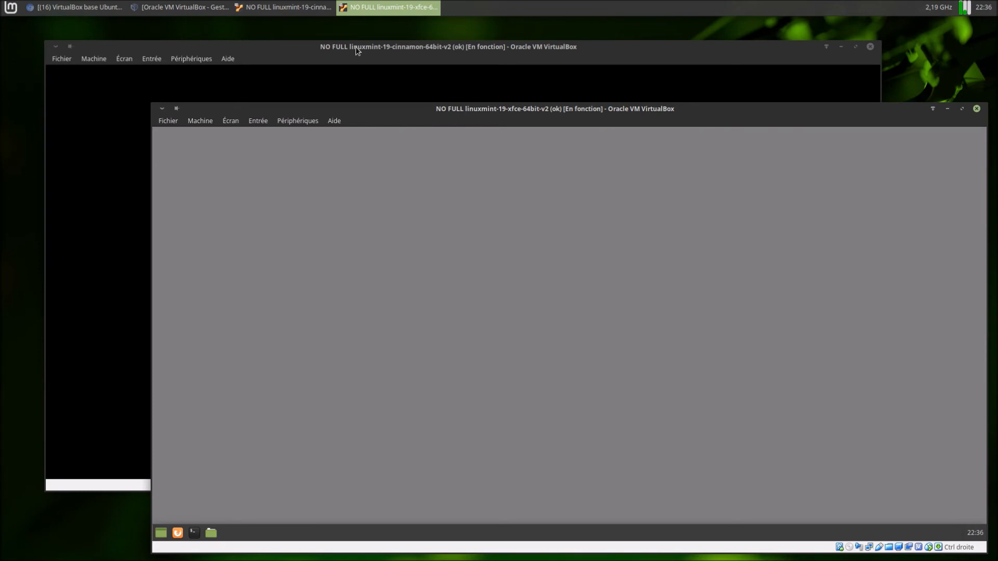
- Close the Linux Mint welcome window in both the Cinnamon guest and the Xfce guest
left_click(355, 47)
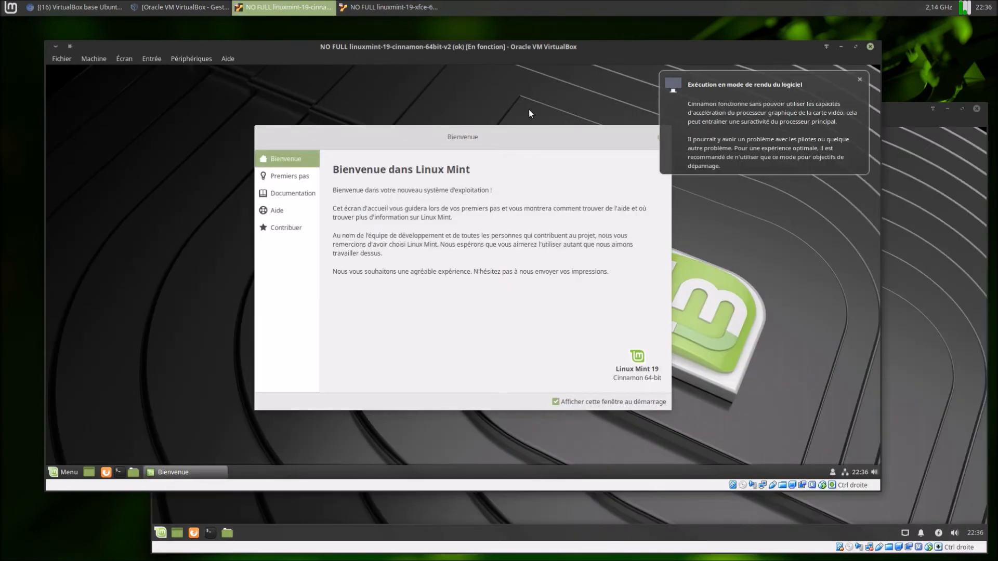
left_click(128, 61)
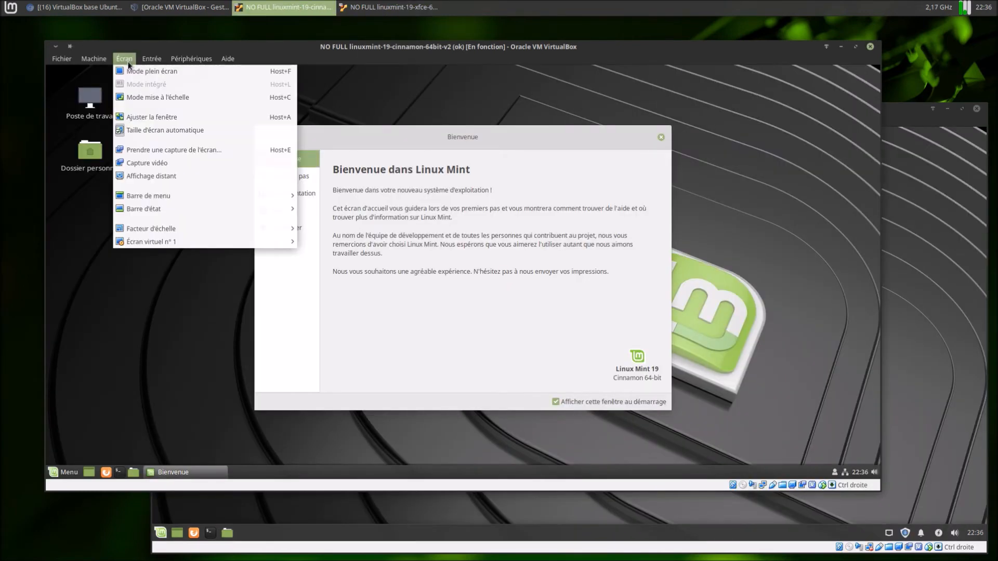
left_click(458, 56)
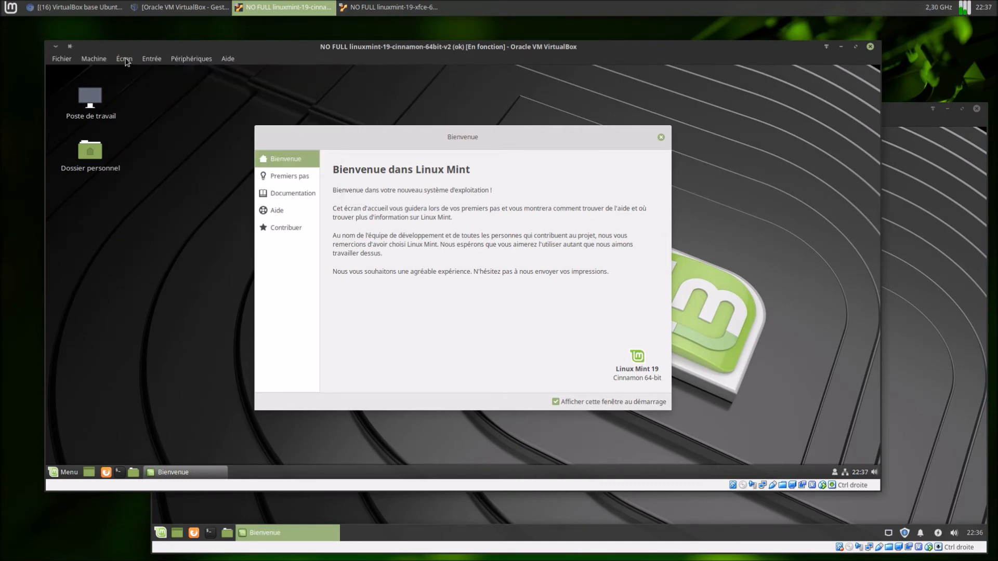
left_click(662, 137)
left_click(907, 250)
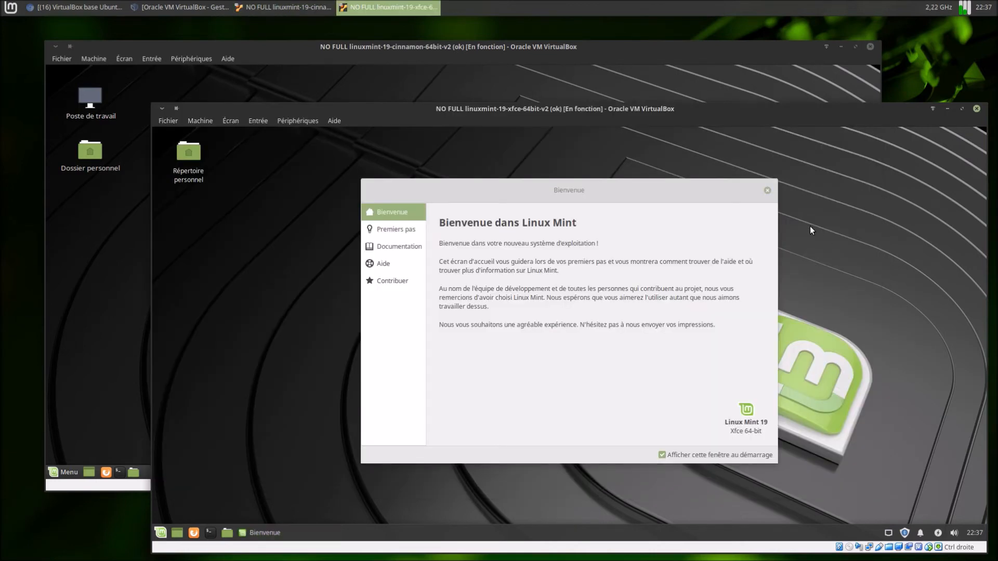
left_click(768, 190)
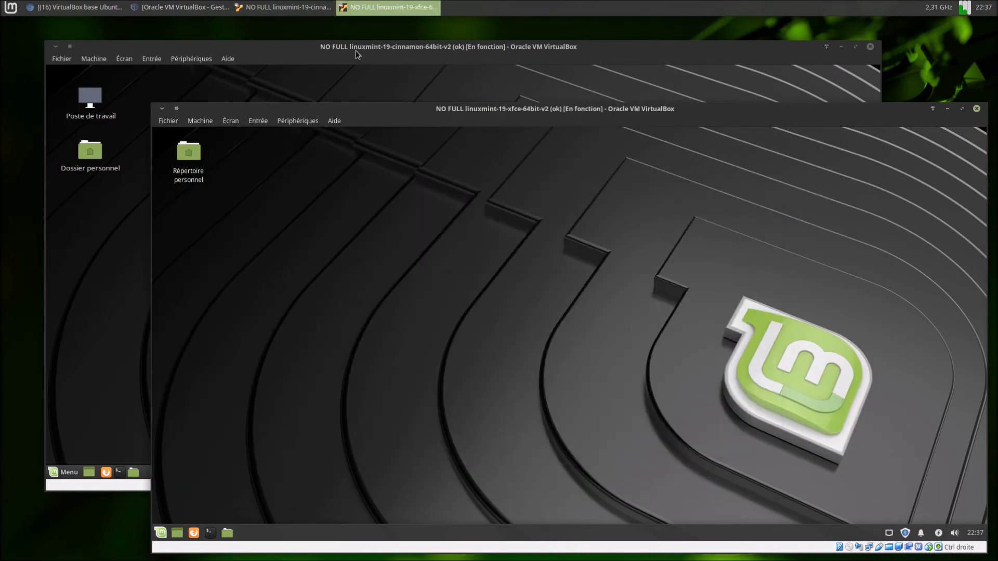
- Insert the Guest Additions CD image in the NO FULL Cinnamon guest and run its installer, authenticating with the account password
left_click(346, 75)
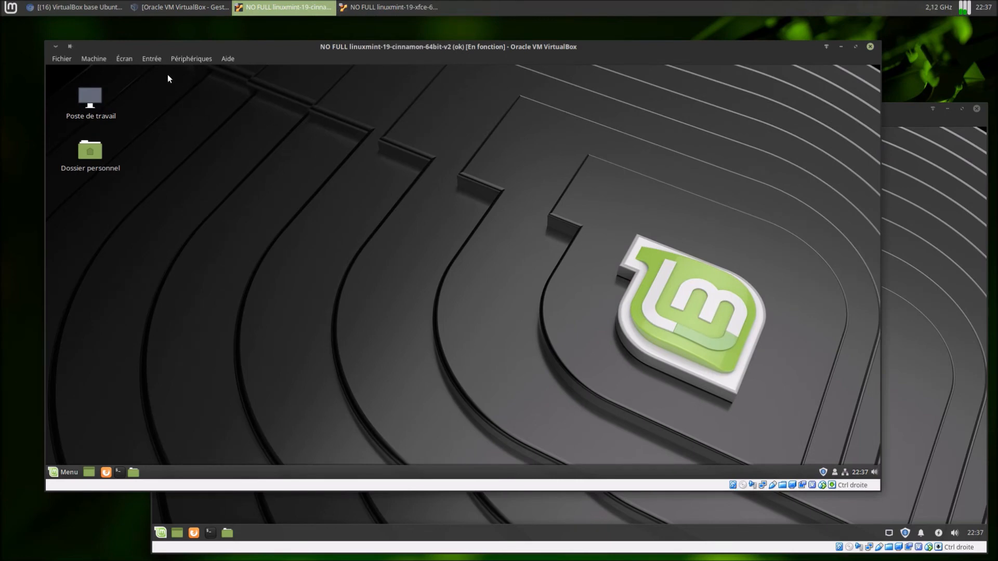
left_click(126, 59)
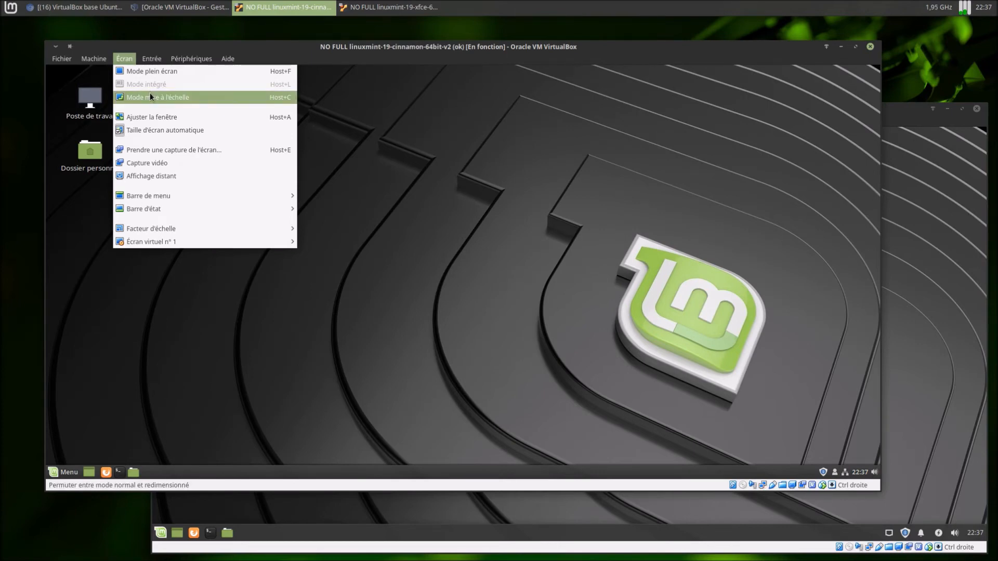
mouse_move(183, 58)
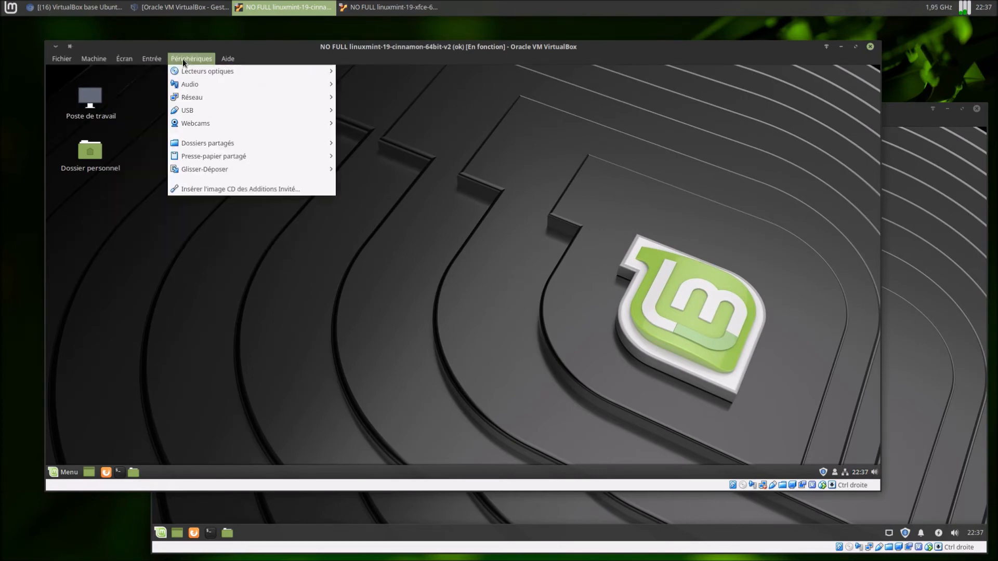
left_click(243, 191)
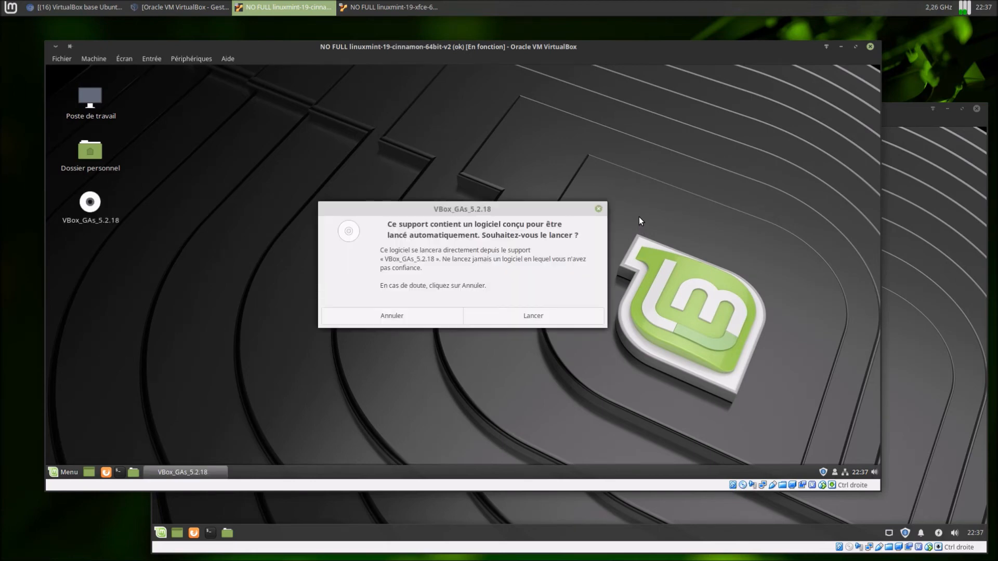
left_click(575, 318)
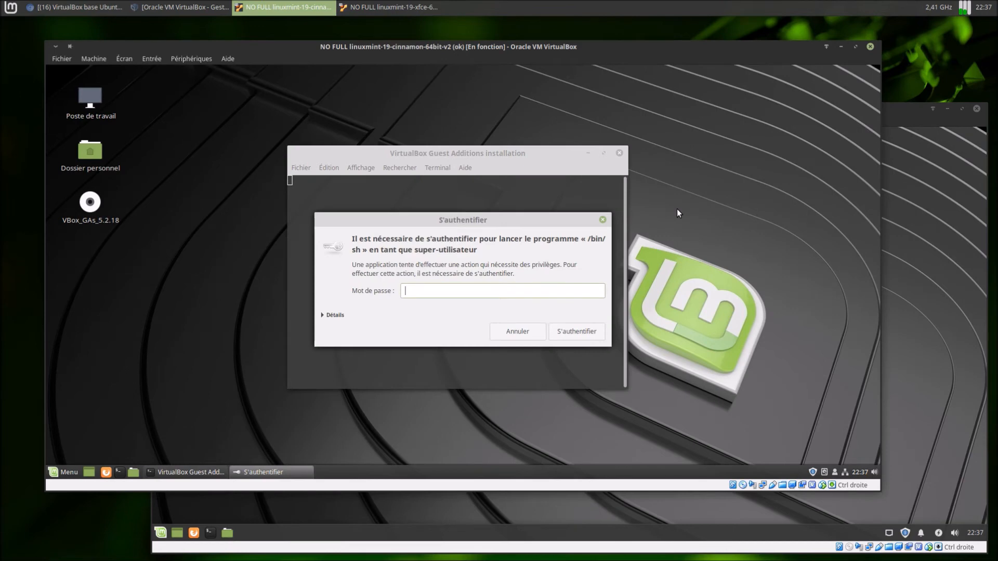
type("••••••")
key("Return")
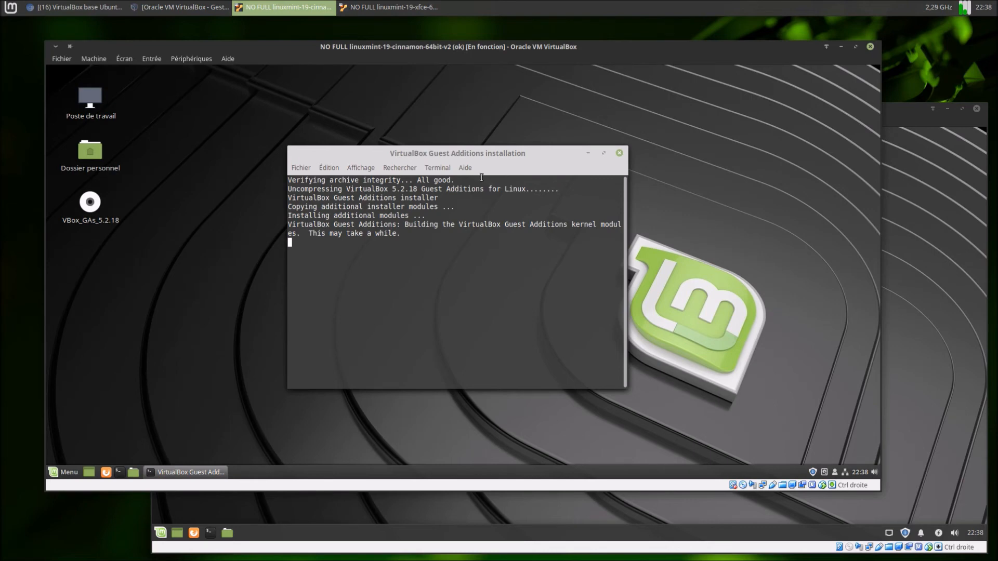
- Move the installer window aside and spread the Cinnamon and Xfce guest windows towards opposite corners of the host desktop
left_click_drag(475, 156, 377, 122)
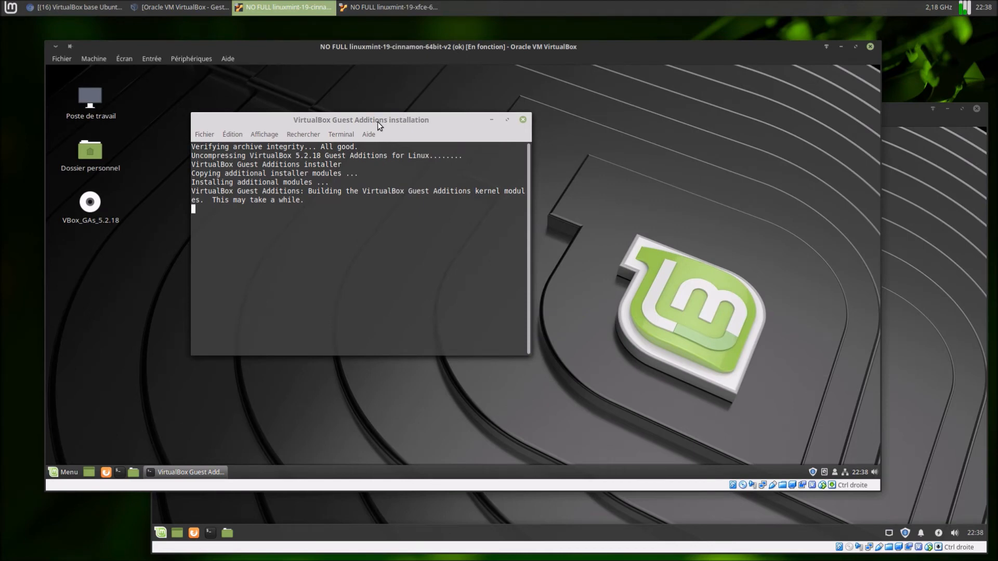
left_click_drag(439, 52, 394, 28)
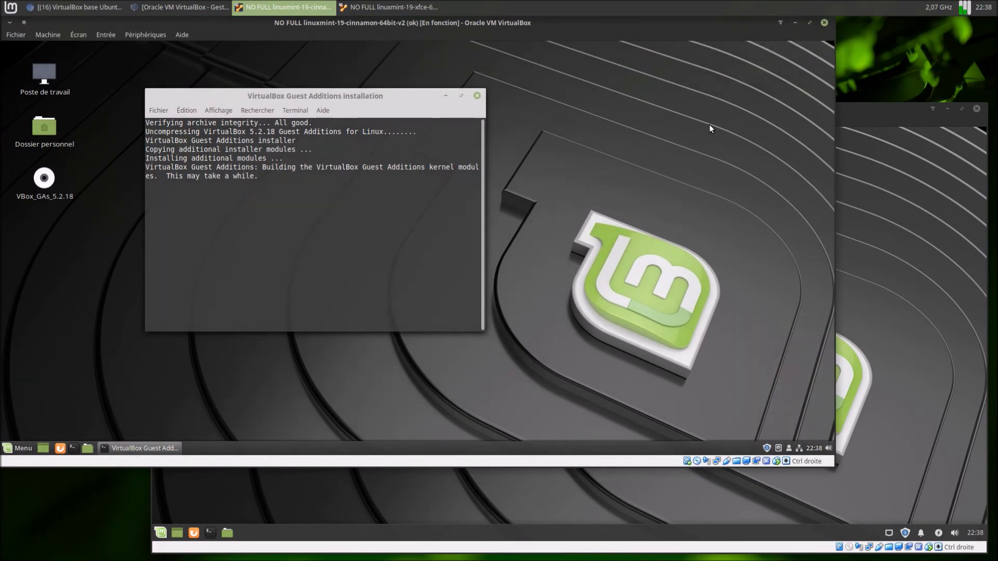
left_click_drag(872, 111, 883, 119)
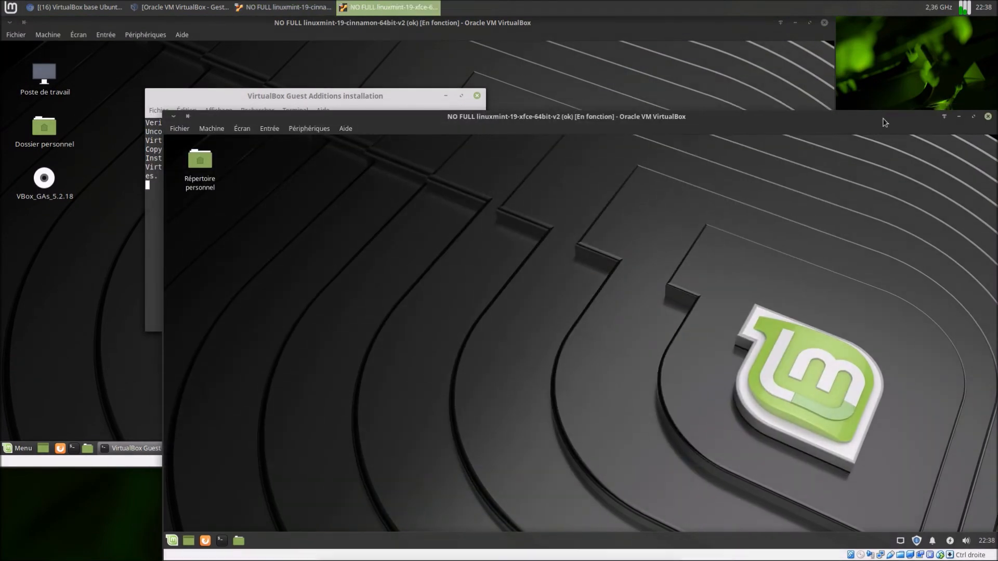
- Close the finished Guest Additions installer window in the Cinnamon guest and restart that guest from its session
left_click(641, 32)
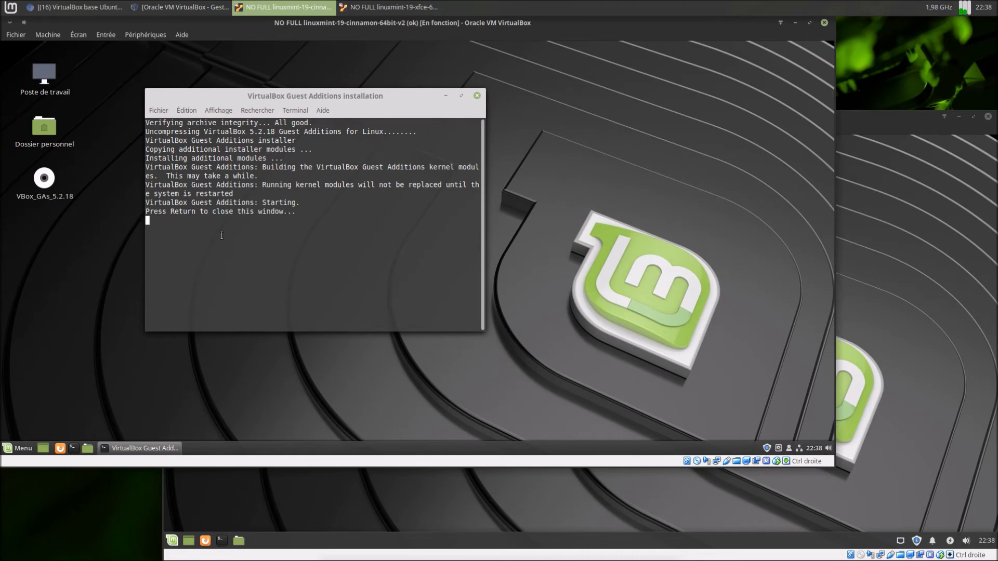
key("Return")
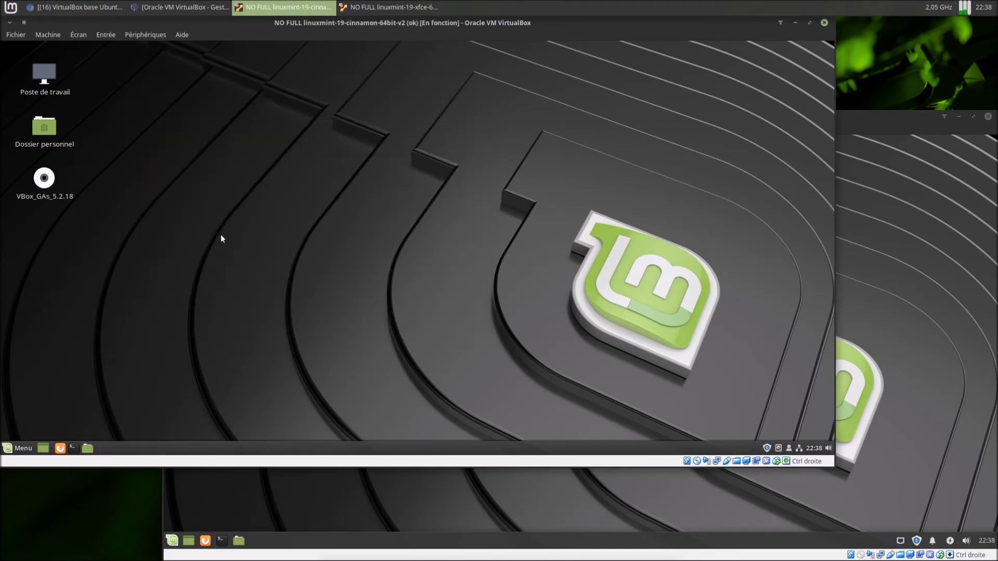
left_click(83, 35)
left_click(83, 35)
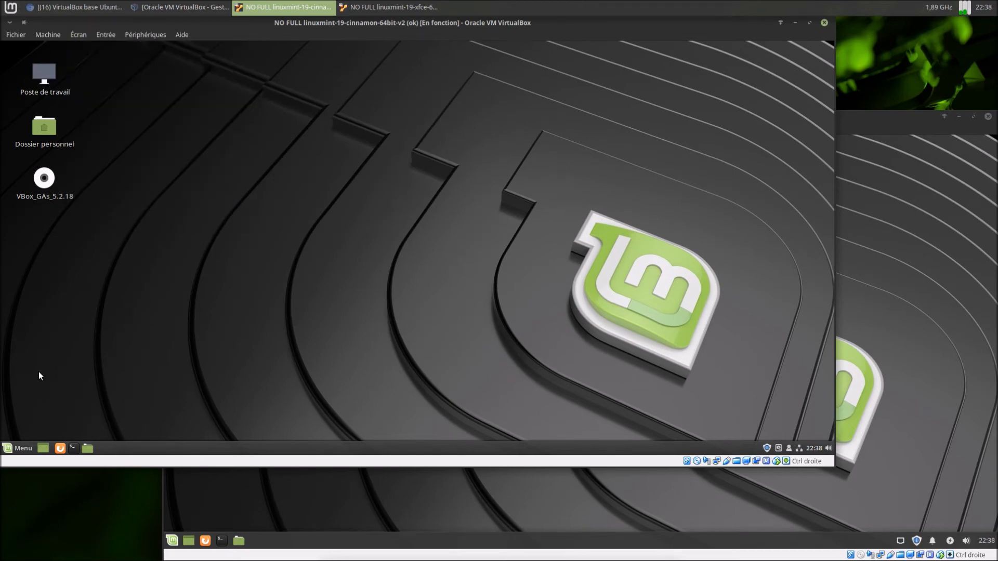
left_click(23, 448)
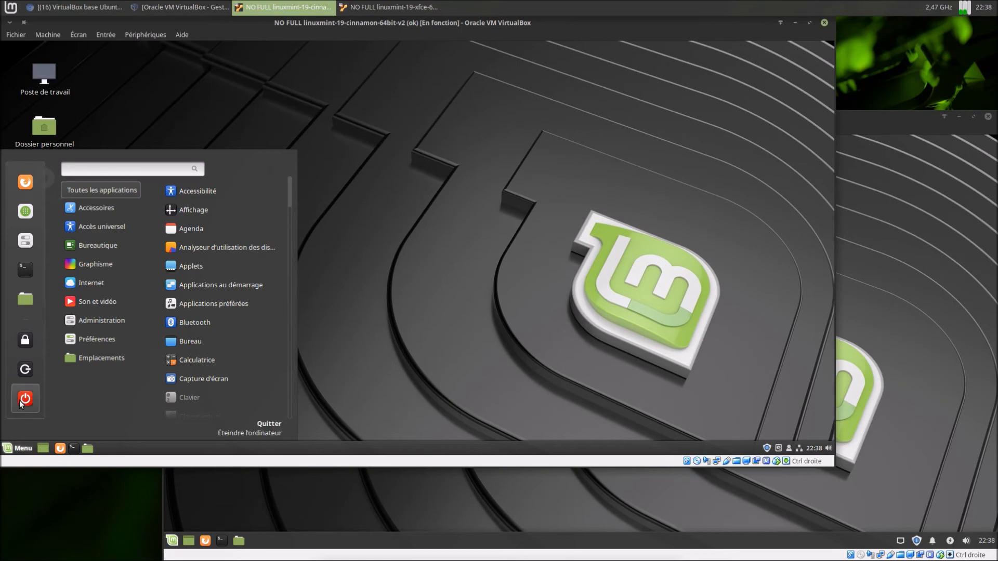
left_click(20, 399)
left_click(374, 265)
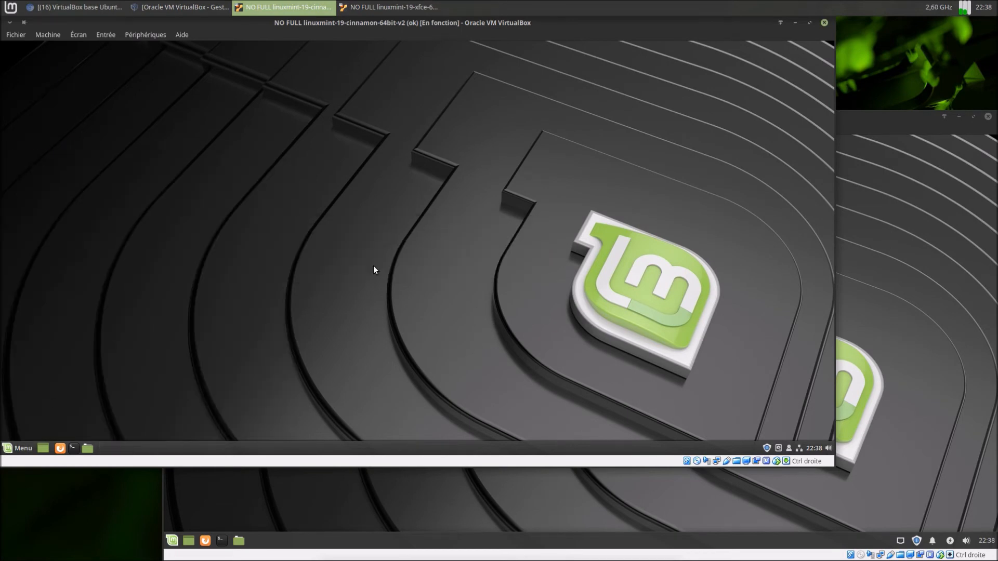
- Insert the Guest Additions CD image in the NO FULL Xfce guest
left_click(855, 352)
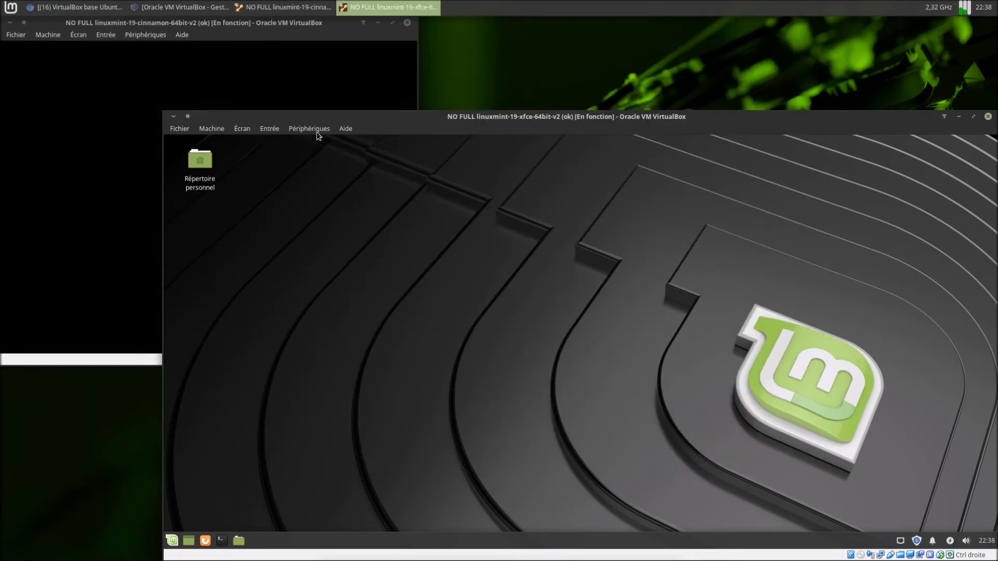
left_click(316, 131)
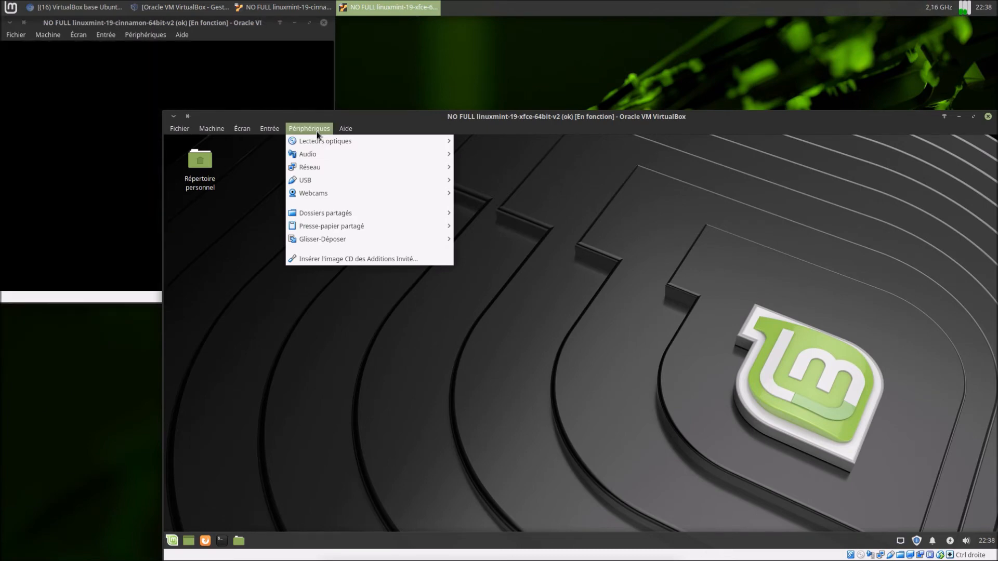
left_click(359, 259)
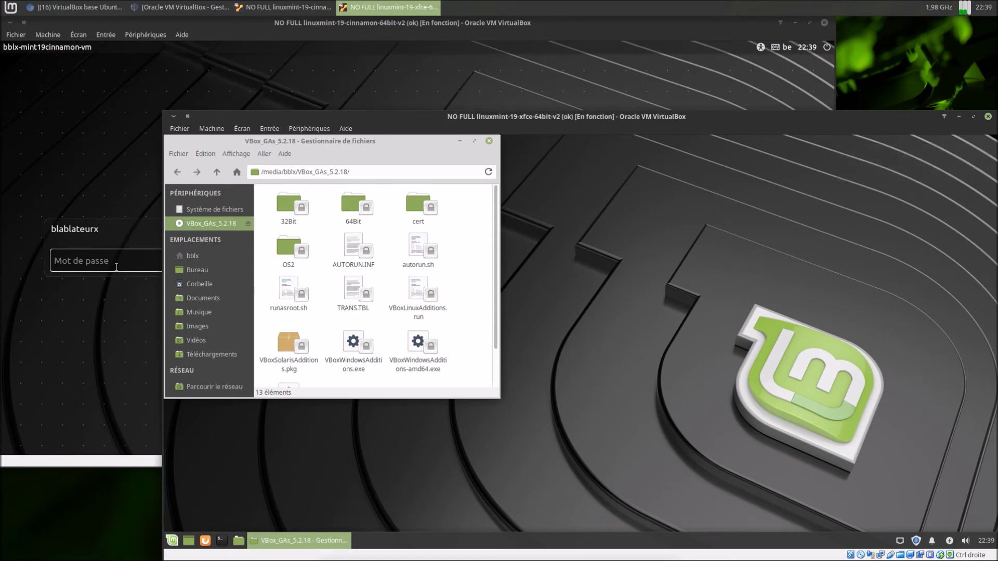
- Log in to the restarted Cinnamon guest with the account password
left_click(136, 285)
type("••••")
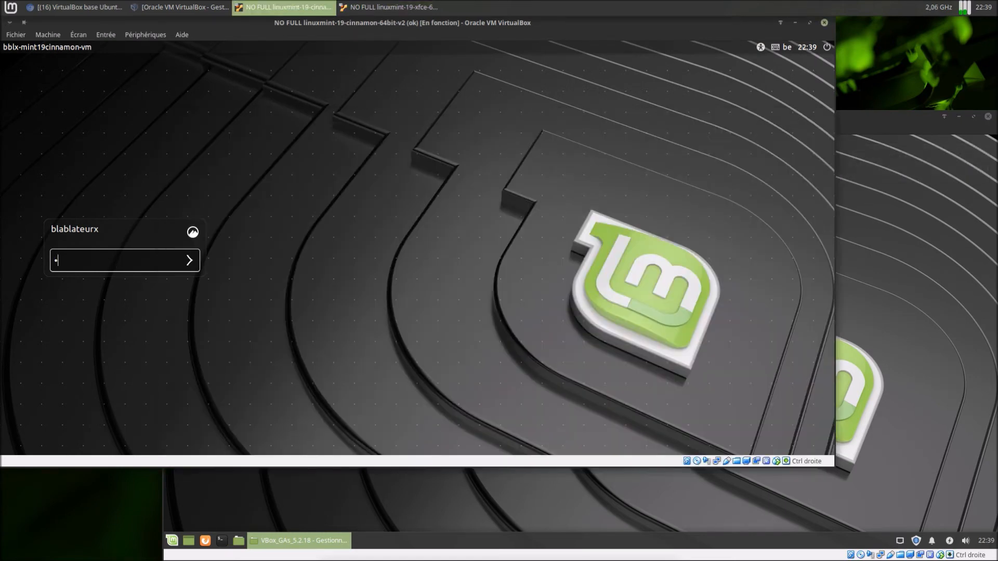
type("••")
key("Return")
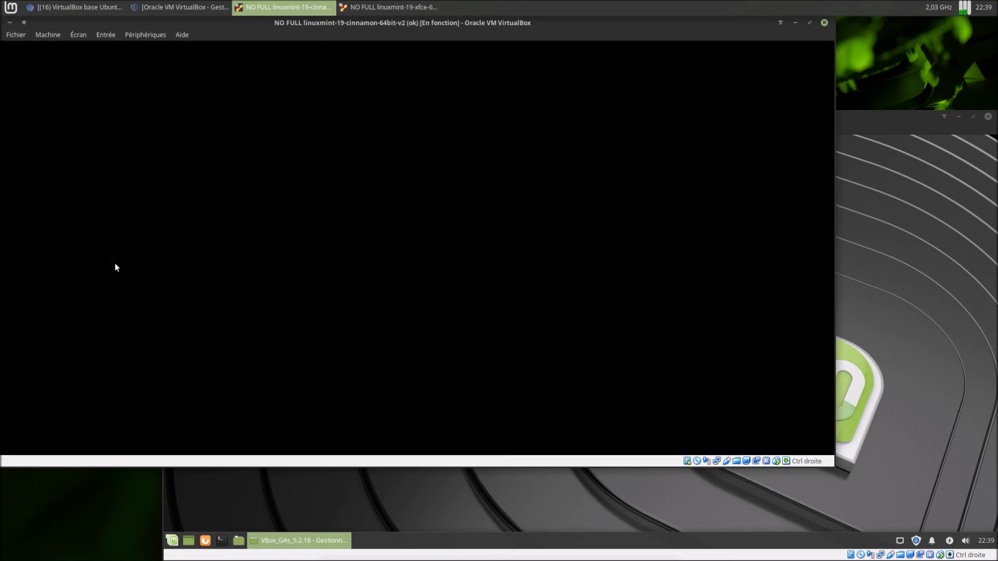
left_click(79, 34)
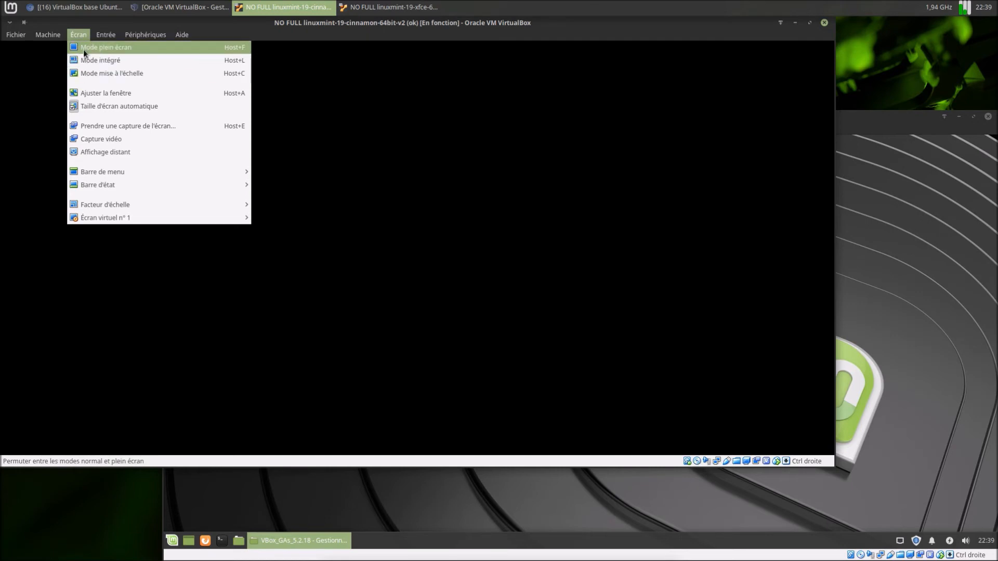
left_click(576, 29)
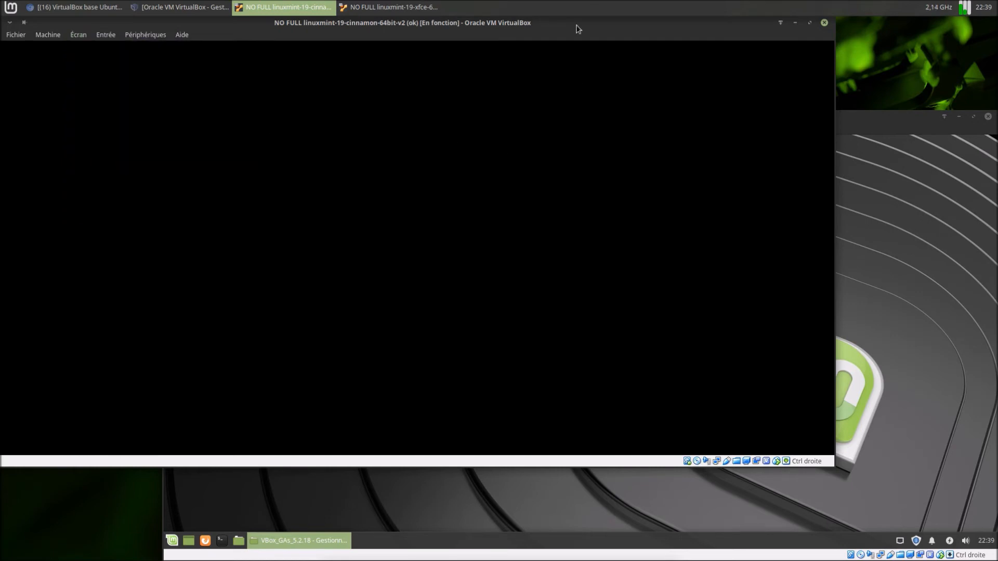
- Close the disc's file manager window in the Xfce guest and open a terminal placed near the middle of its desktop
left_click(857, 123)
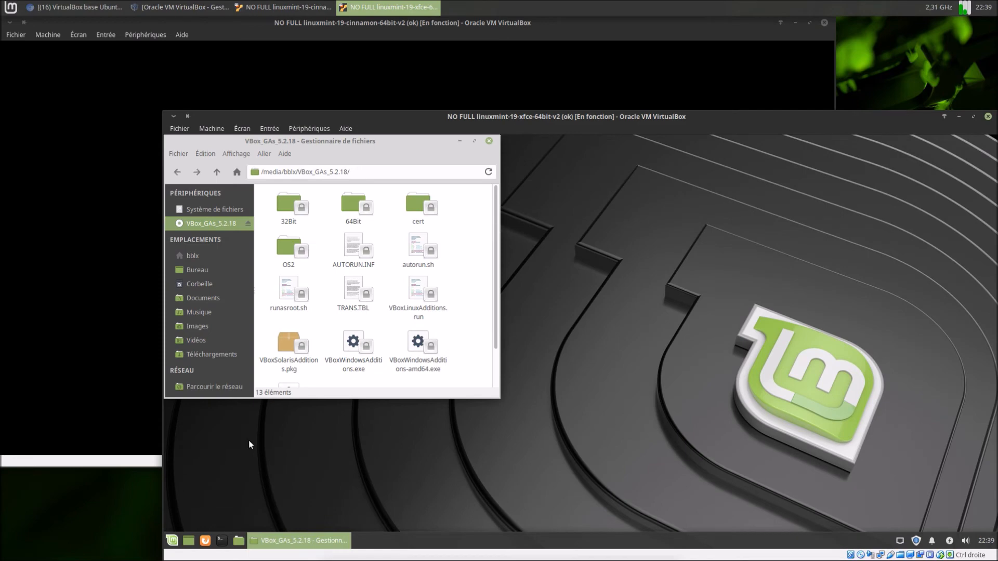
left_click(488, 141)
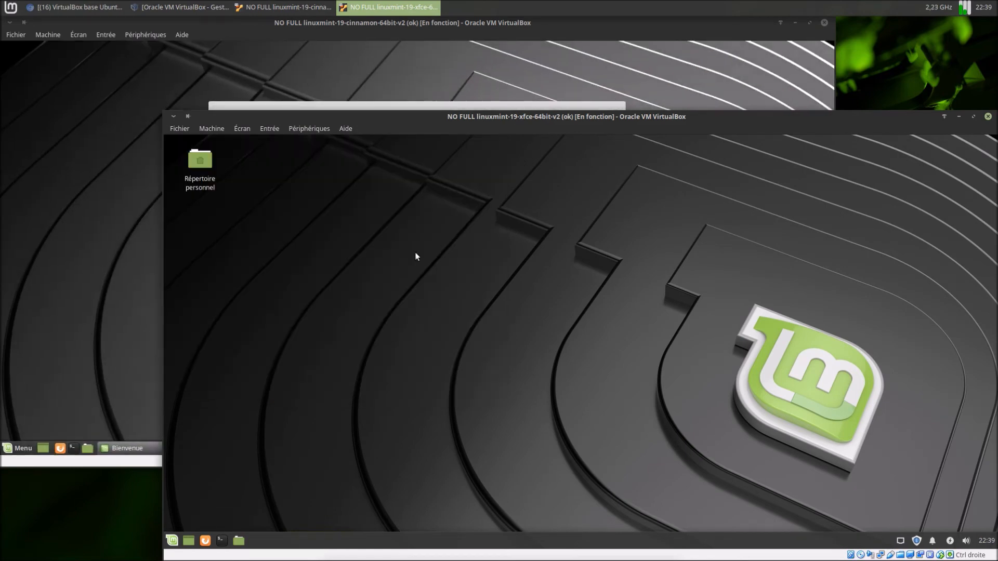
left_click(222, 540)
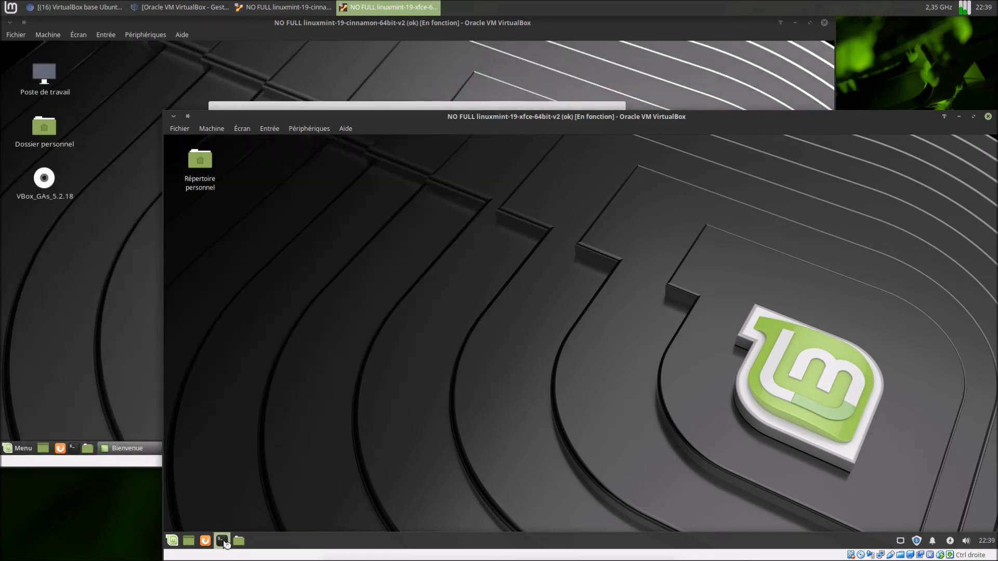
left_click_drag(394, 143, 630, 196)
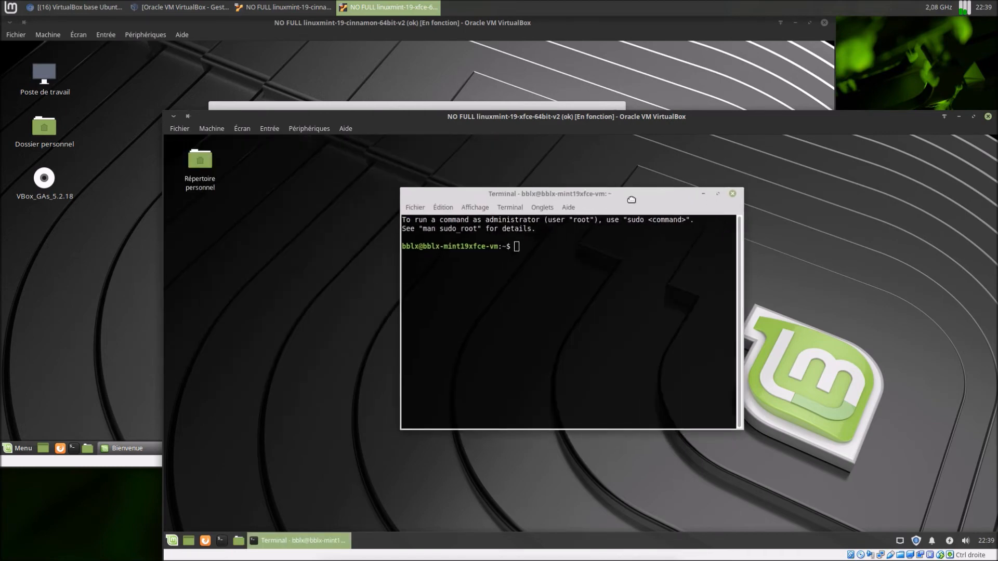
- Change the terminal's directory level by level from /media to the mounted VBox_GAs_5.2.18 disc, listing the contents of each folder
type("cd /media/")
key("Return")
type("ls")
key("Return")
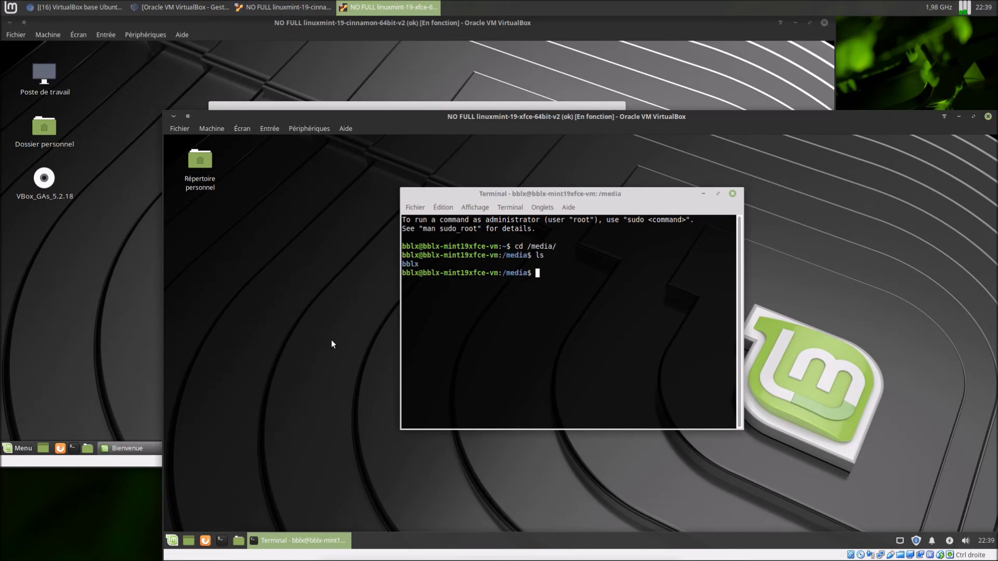
type("cd bblx")
key("Return")
type("ls")
key("Return")
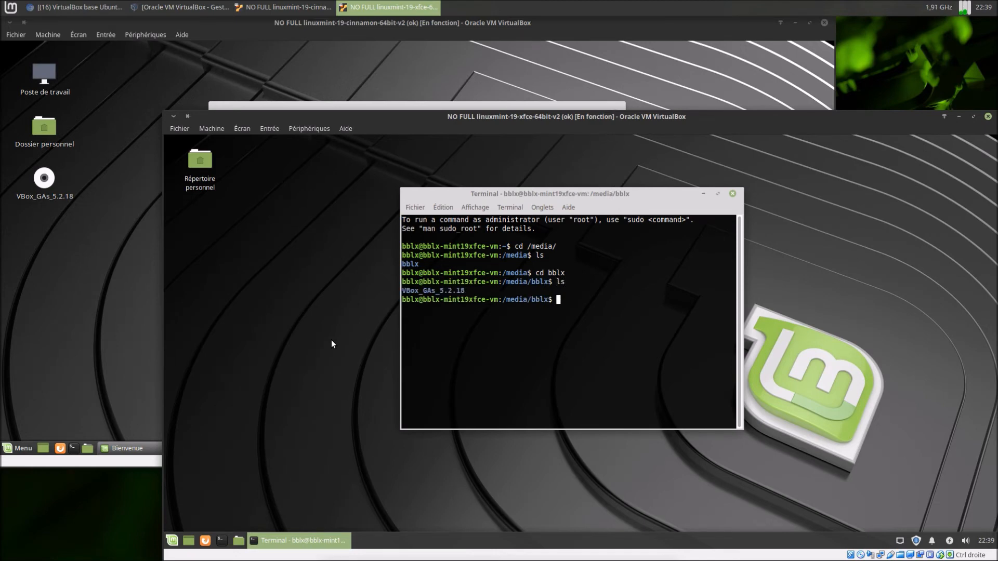
type("cd VB")
key("Tab")
key("Return")
type("ls")
key("Return")
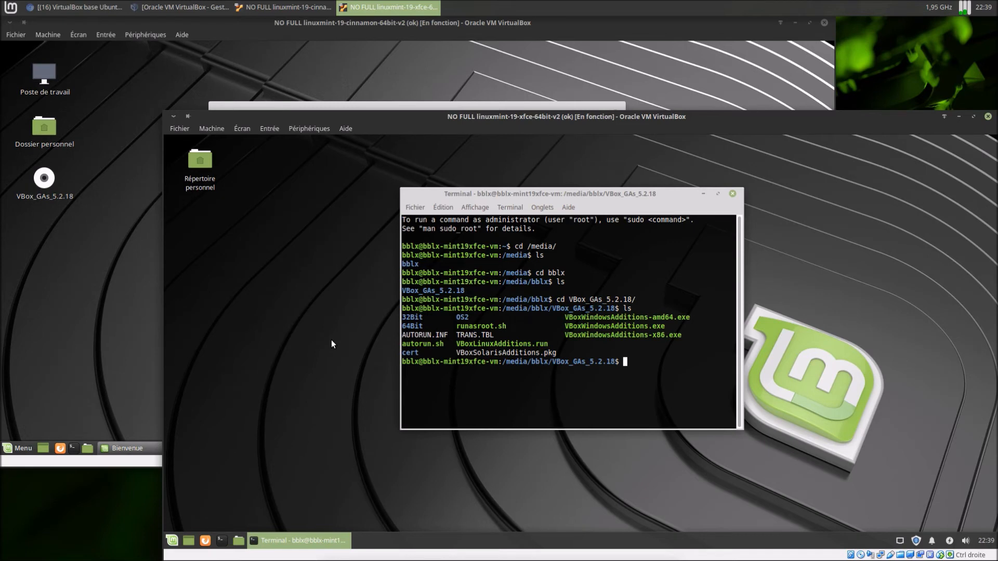
- Run VBoxLinuxAdditions.run with sudo in the Xfce guest, authenticating with the account password
type("sudo ./VBoxL")
key("Tab")
key("Return")
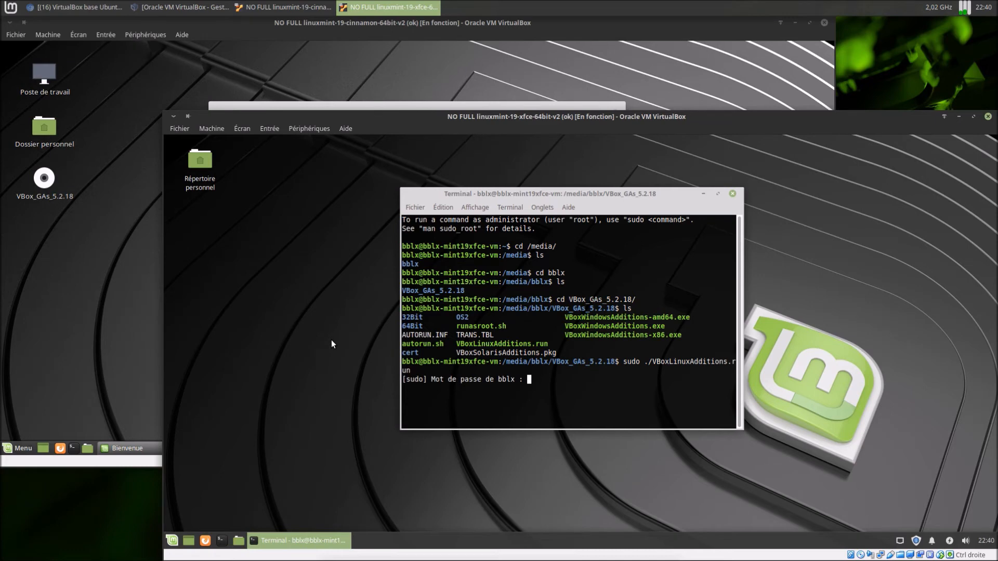
key("Return")
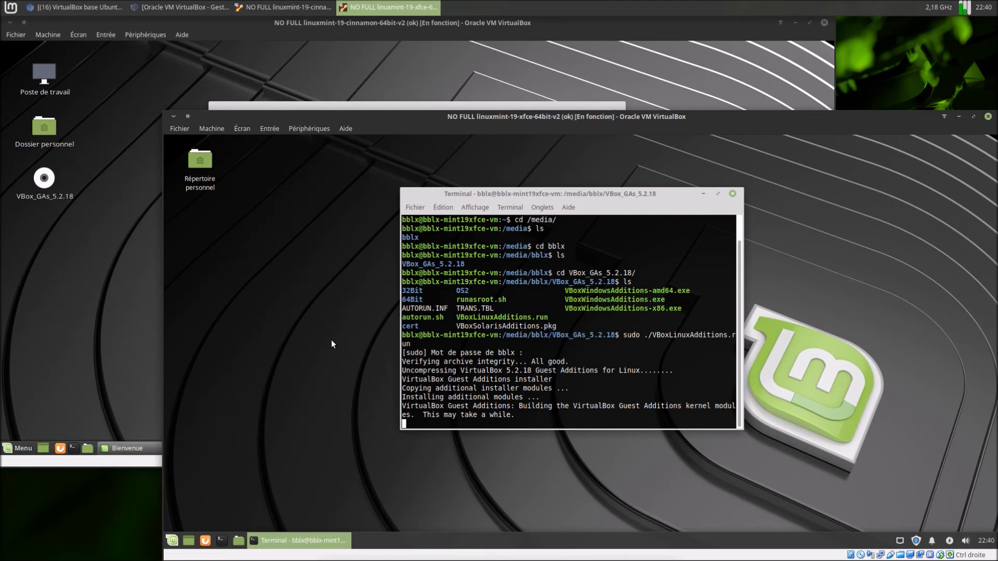
- Close the welcome window in the Cinnamon guest and shut that guest down from its session
left_click(538, 30)
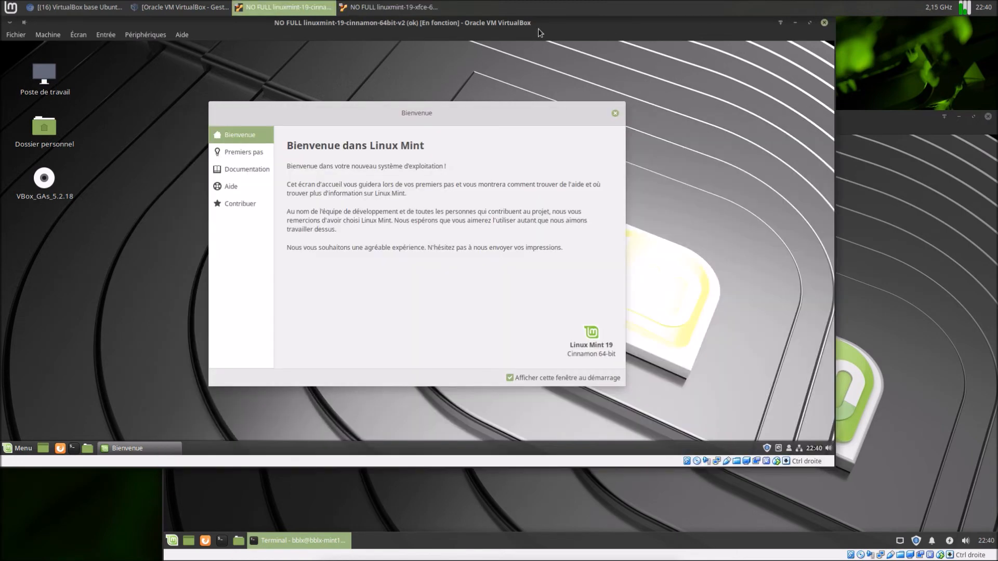
left_click(616, 115)
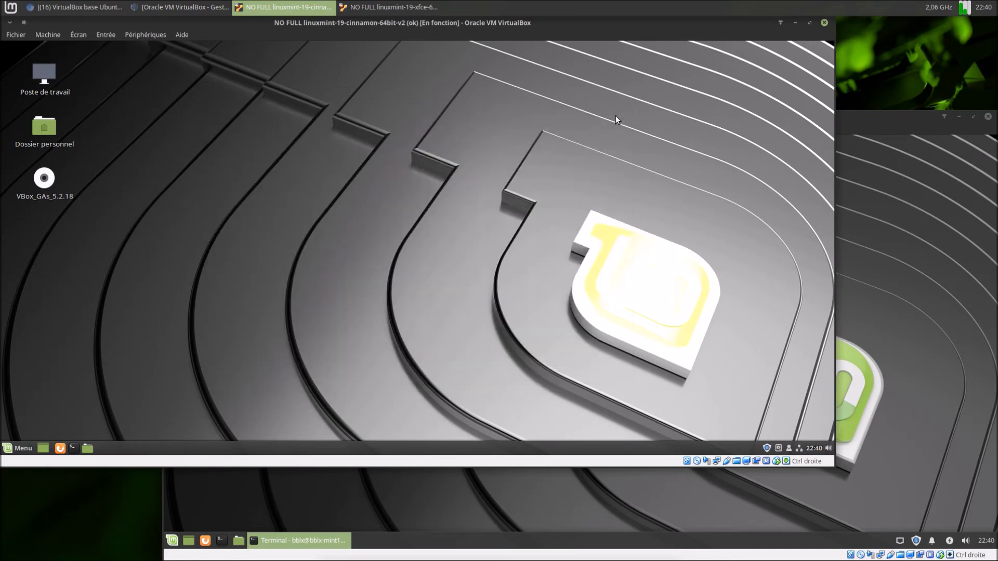
left_click(19, 450)
left_click(24, 399)
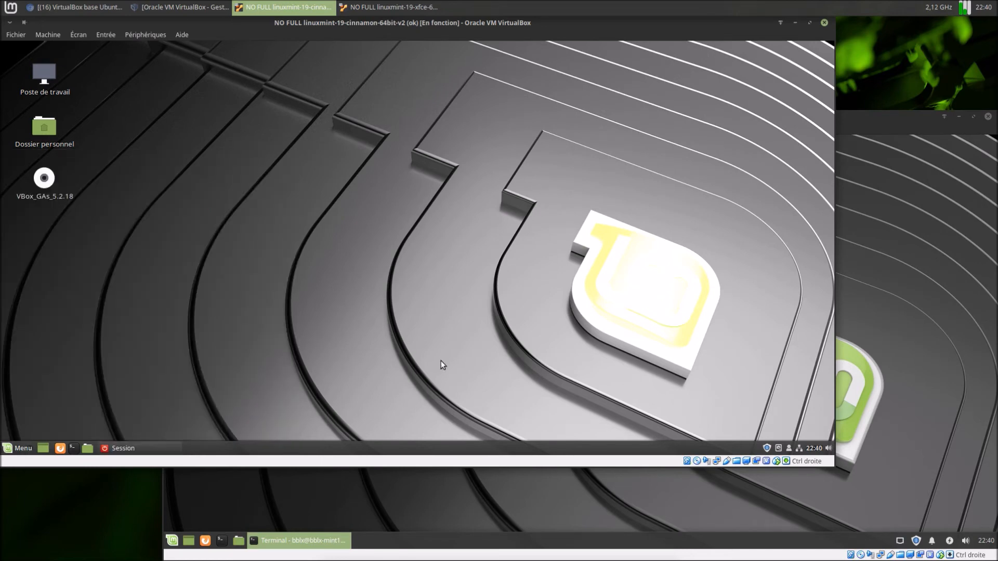
left_click(491, 270)
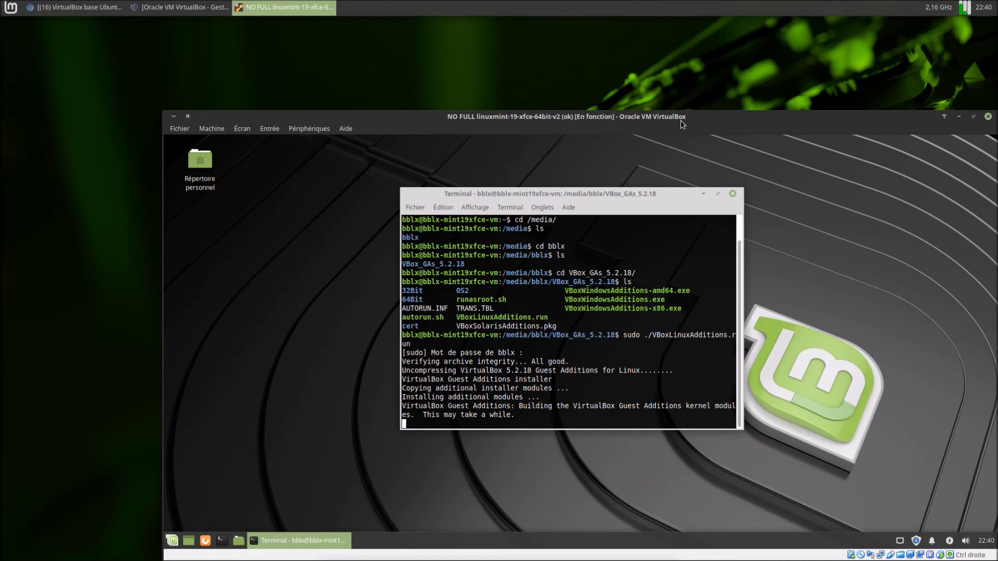
- Centre the Xfce guest window on the host desktop and restart the guest with sudo reboot
left_click_drag(682, 123, 602, 62)
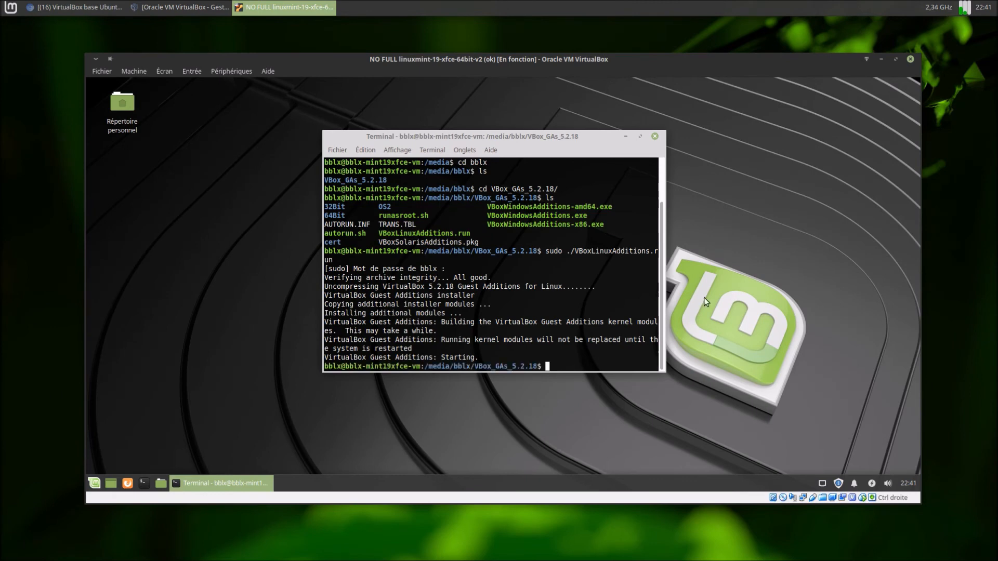
type("sudo reboot")
key("Return")
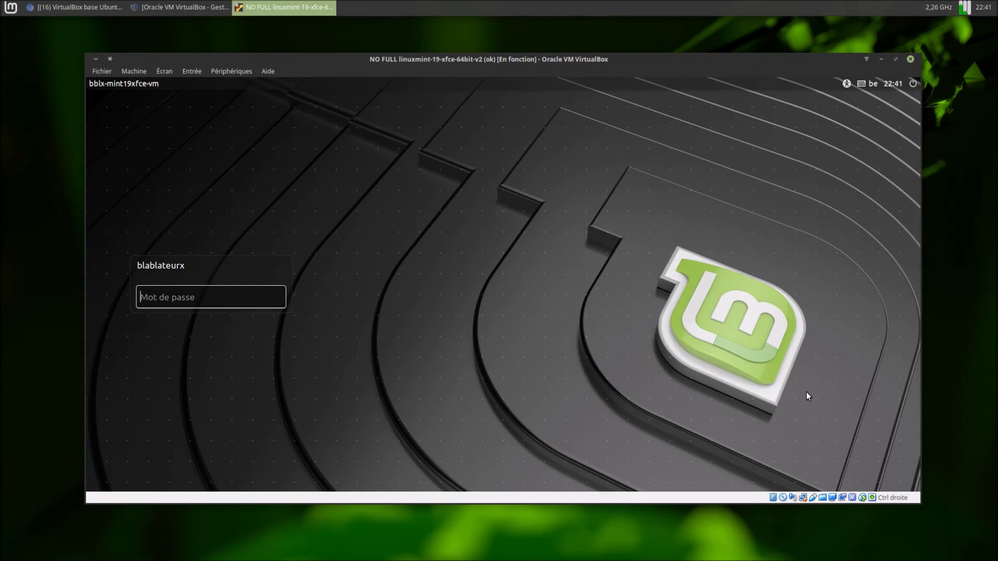
- Log in to the Xfce guest with the account password and close its Linux Mint welcome window
type("*******")
key("Return")
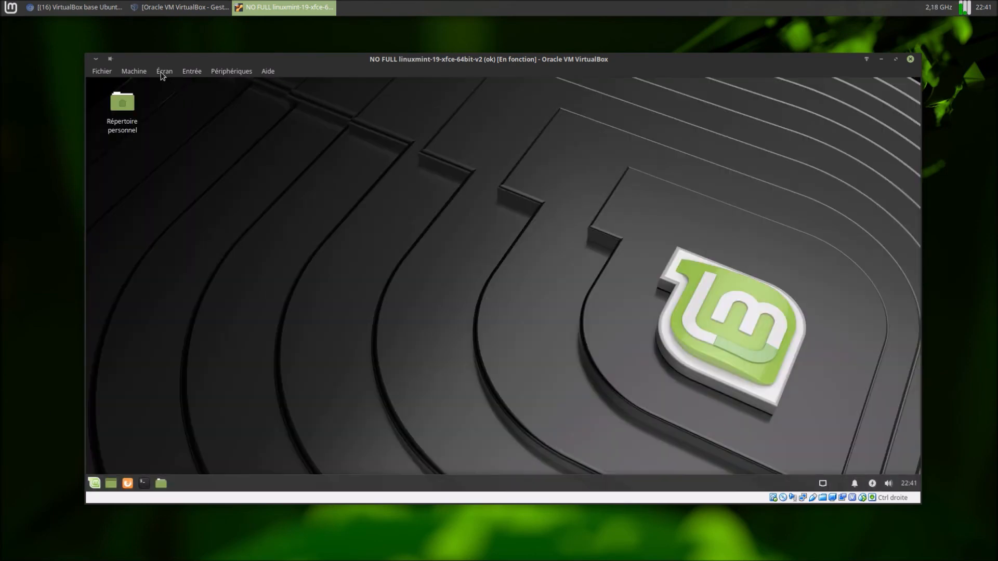
left_click(164, 72)
left_click(164, 72)
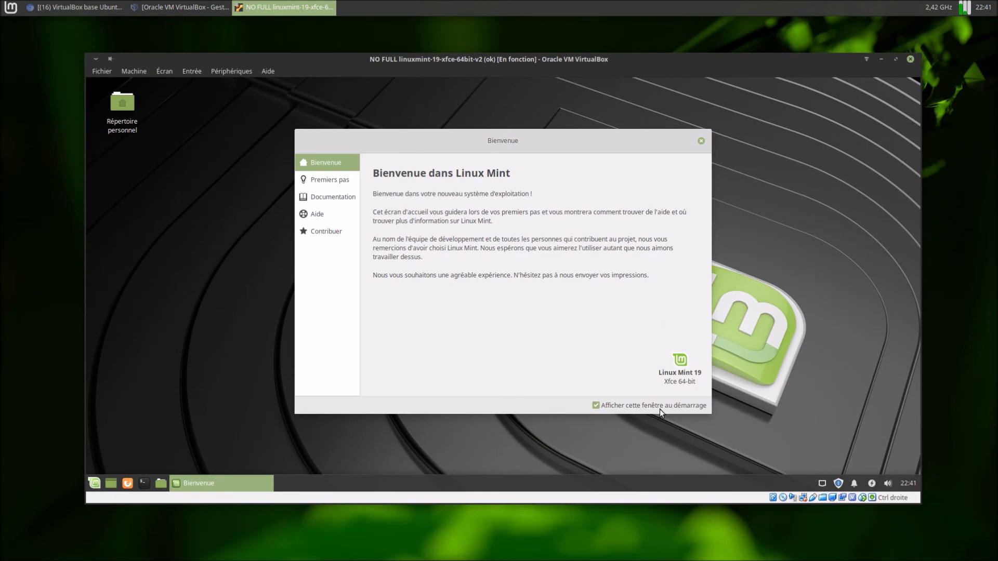
left_click(701, 142)
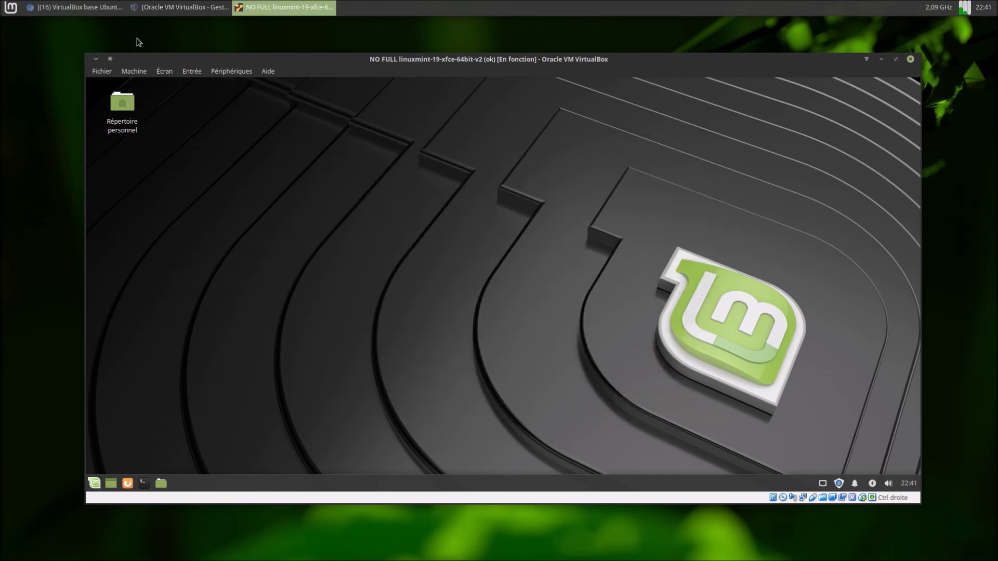
- Copy the address of the VMware Workstation Pro evaluation page from the host's Chromium and minimize the browser
left_click(112, 11)
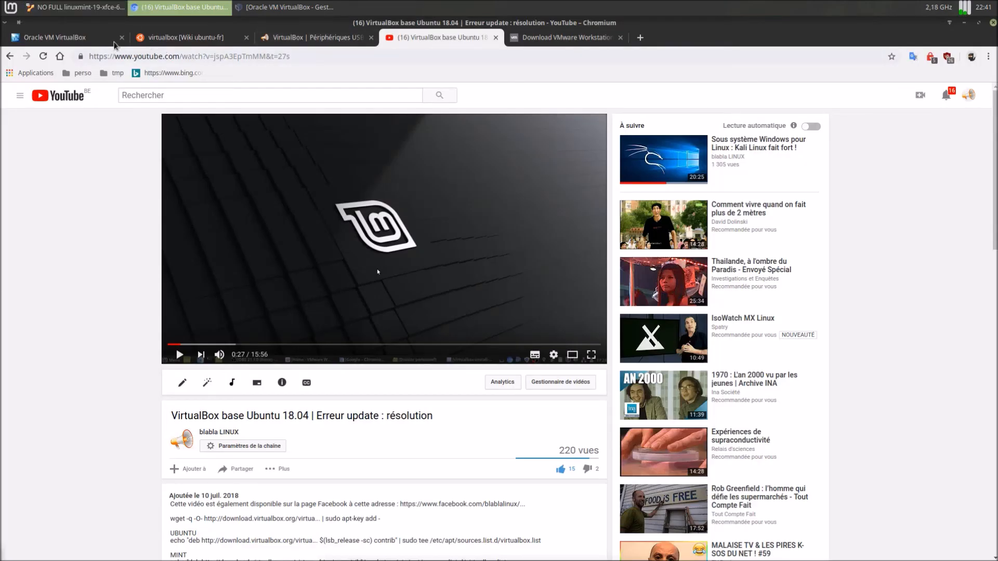
left_click(562, 37)
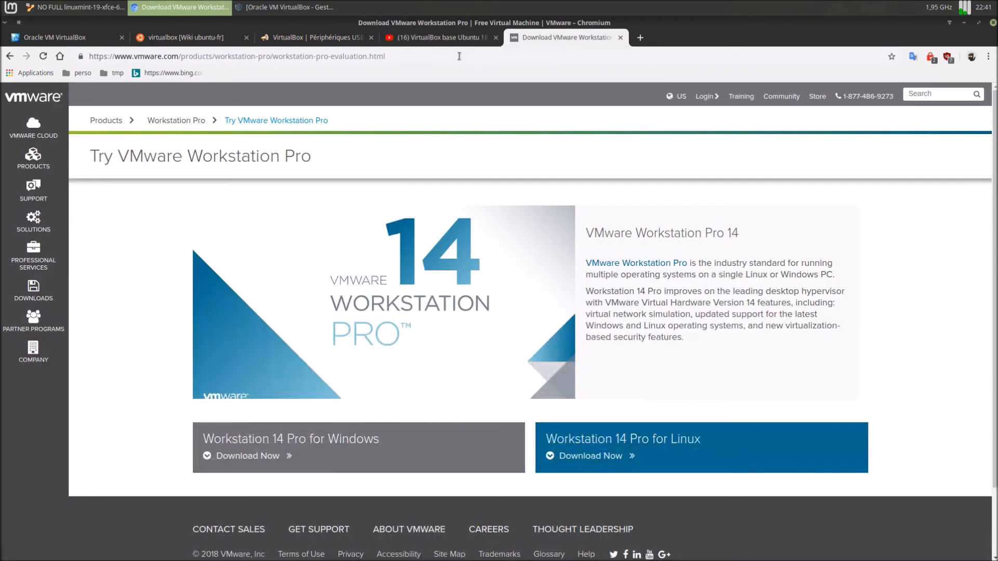
left_click(387, 56)
right_click(378, 56)
left_click(398, 94)
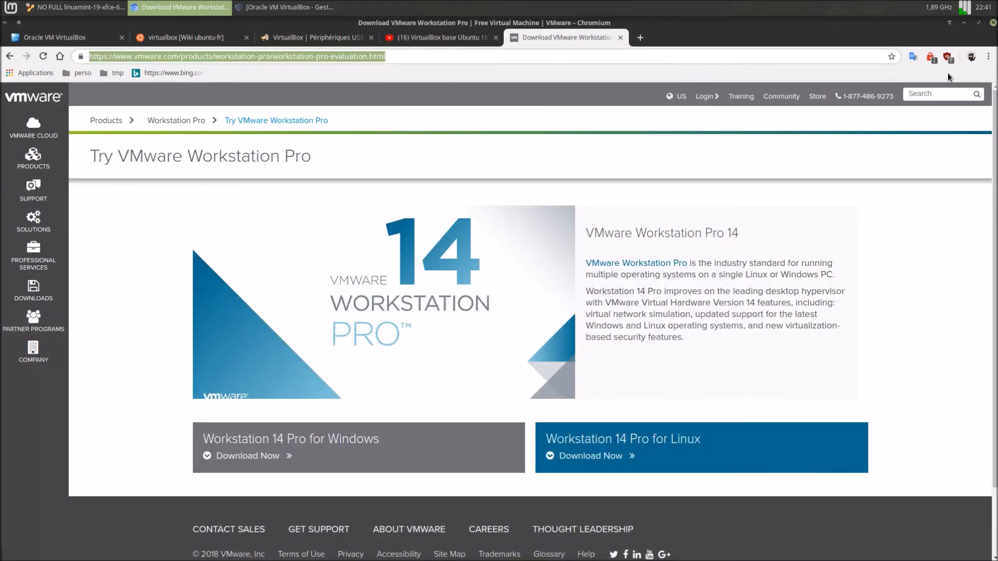
left_click(964, 23)
- Load the VMware Workstation Pro evaluation page in the Xfce guest's Firefox and save the Workstation 14 Pro for Linux bundle
left_click(127, 484)
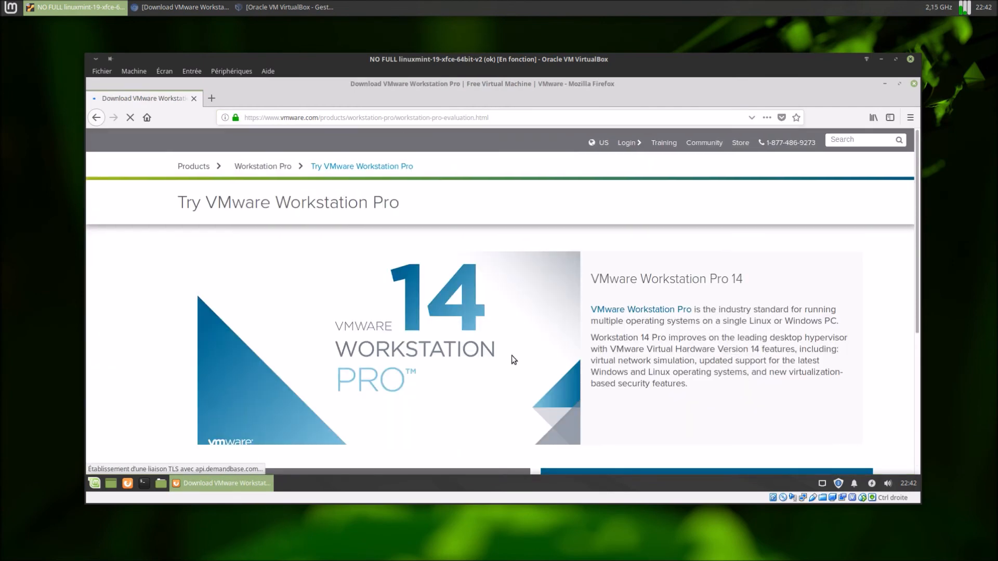
scroll(681, 361, "down", 1)
scroll(682, 360, "down", 3)
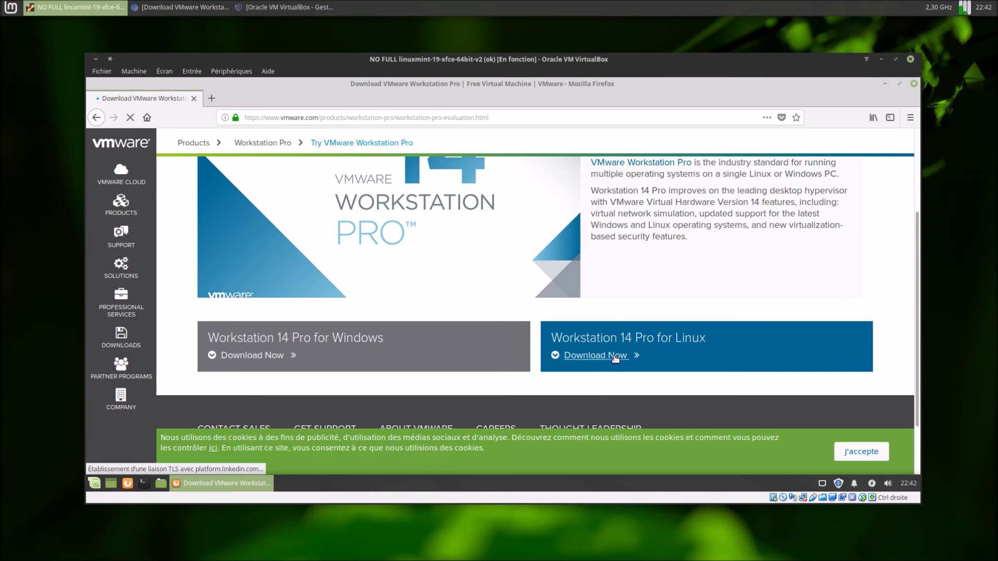
left_click(595, 355)
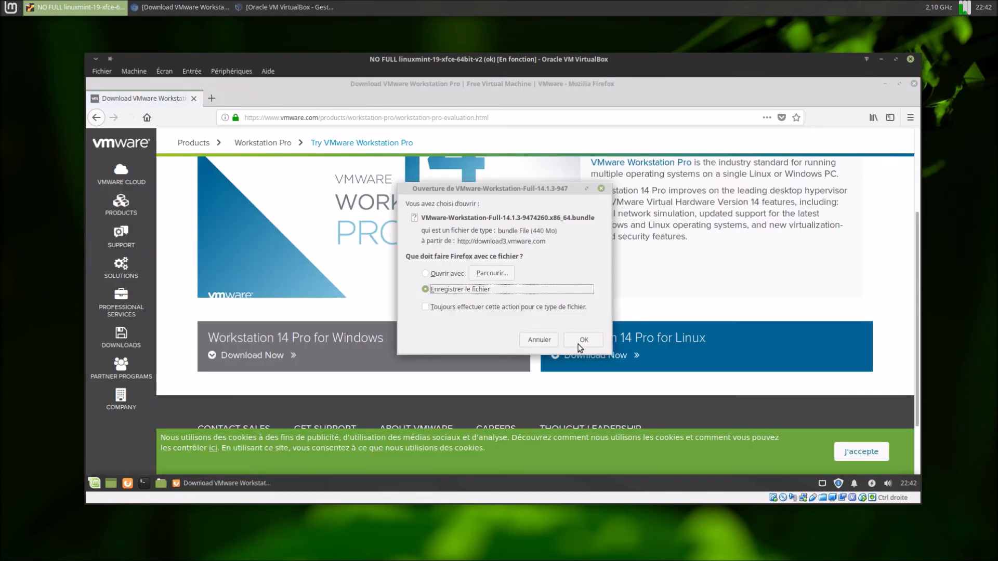
left_click(583, 339)
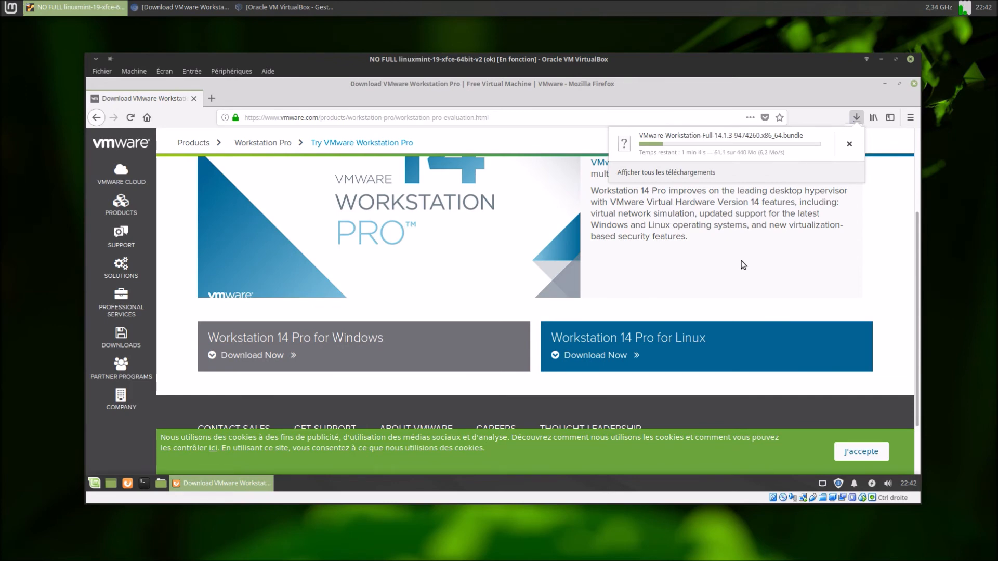
- Accept the VMware site's cookie notice and display the progress of the bundle download
left_click(860, 452)
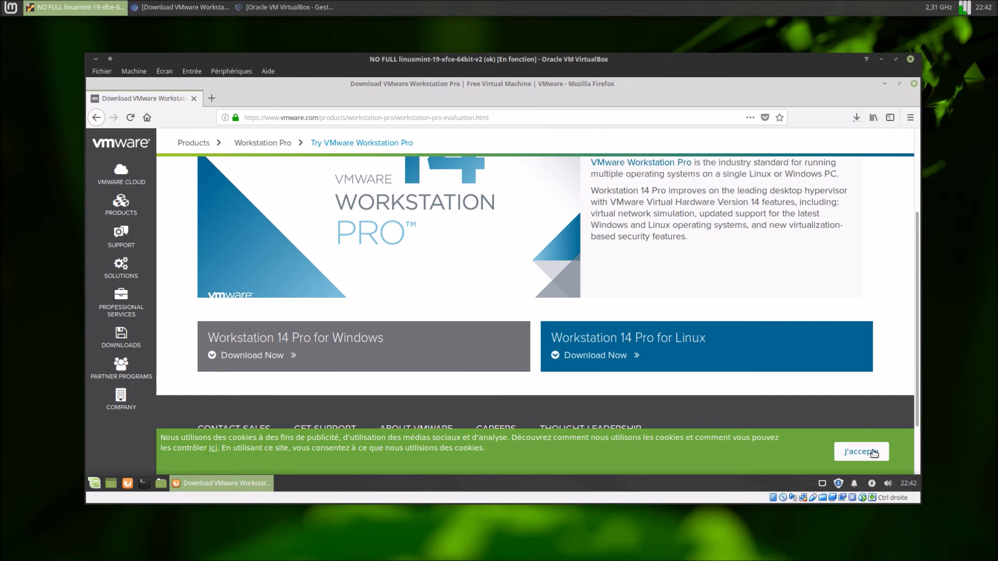
left_click(856, 117)
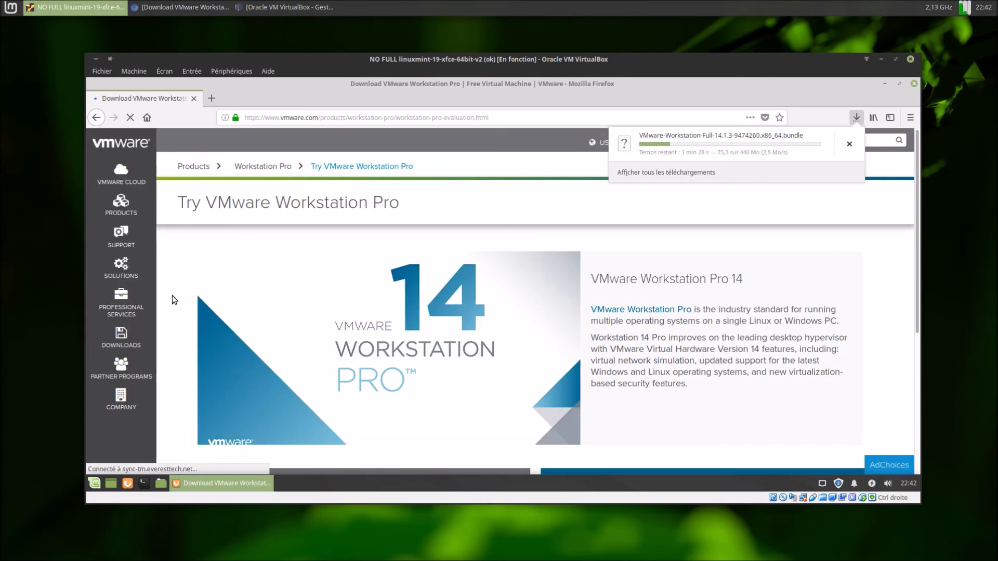
mouse_move(463, 558)
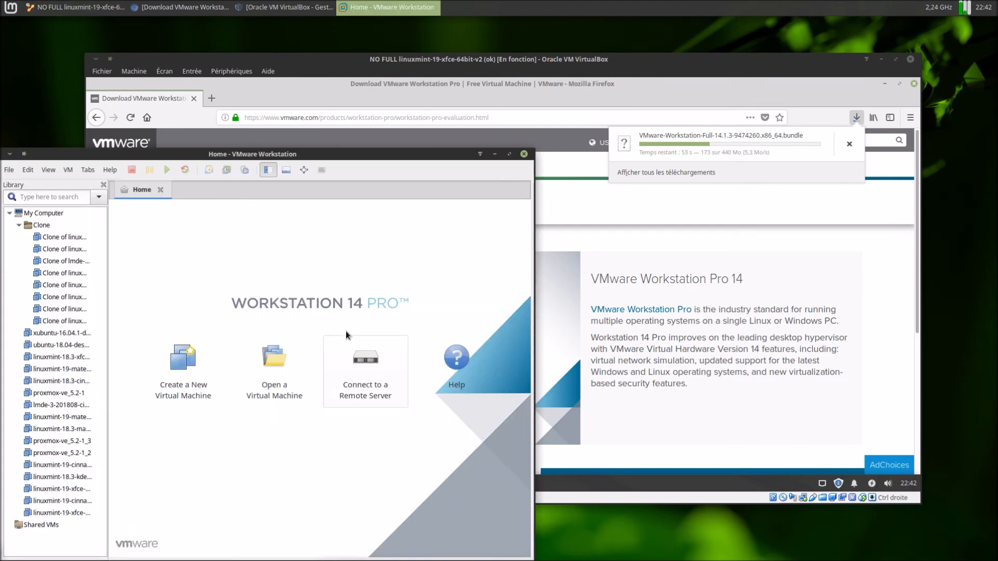
- Open VMware Workstation 14 Player and the Virtual Network Editor on the host, entering the account password for authentication
left_click(48, 170)
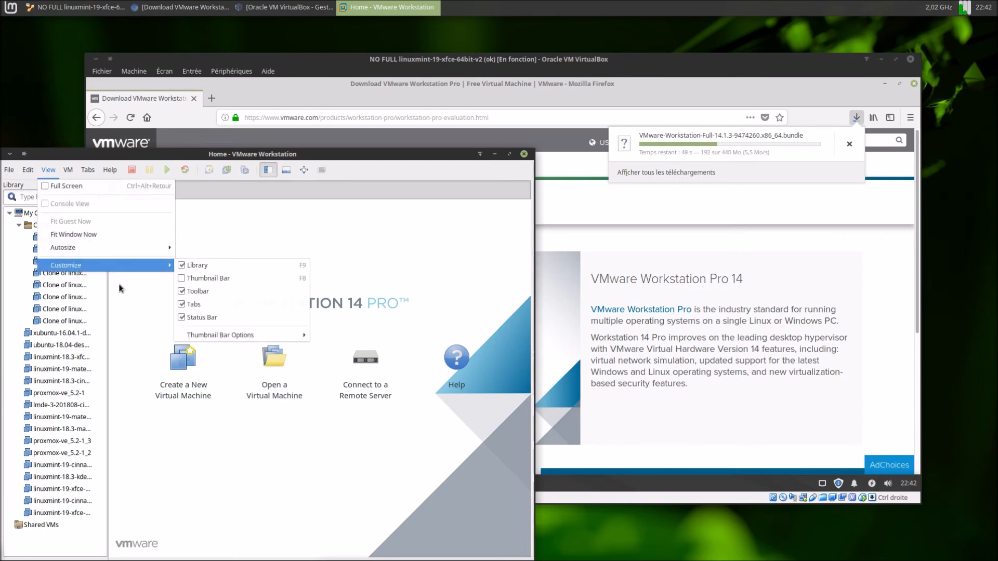
left_click(450, 485)
mouse_move(614, 555)
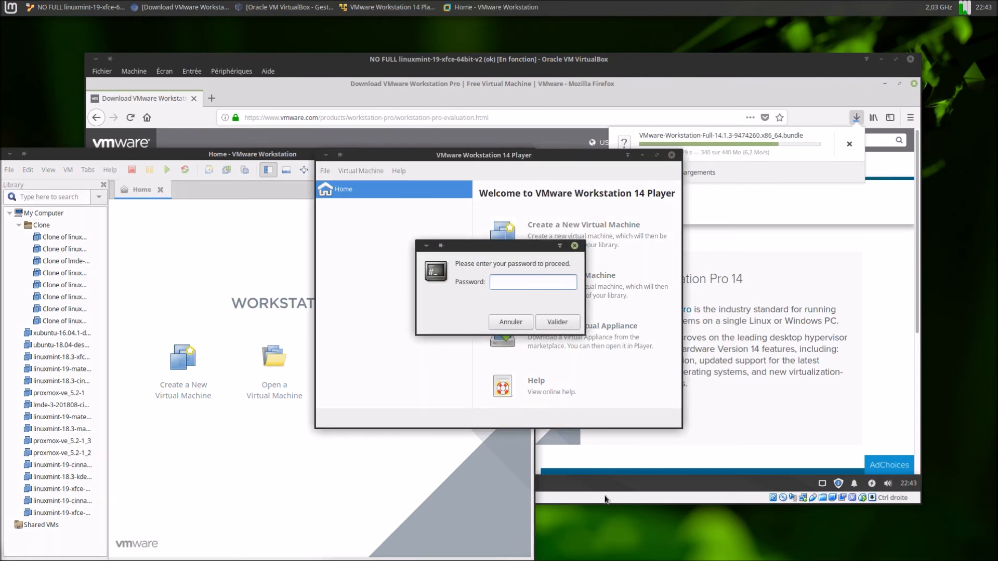
type("********")
key("Return")
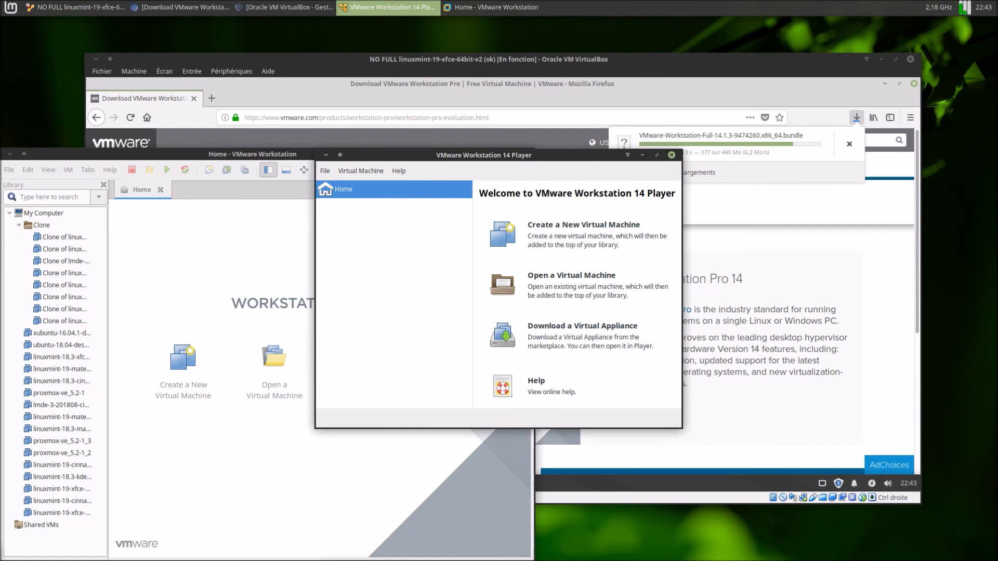
left_click(607, 518)
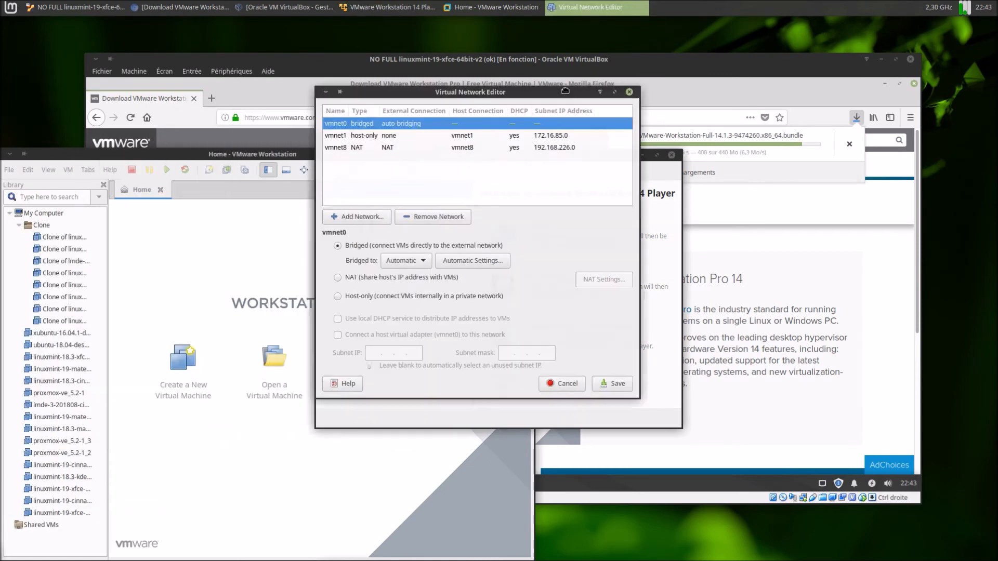
- Show the Virtual Network Editor and Player windows, and close them together with the host's VMware Workstation
left_click_drag(553, 95, 623, 177)
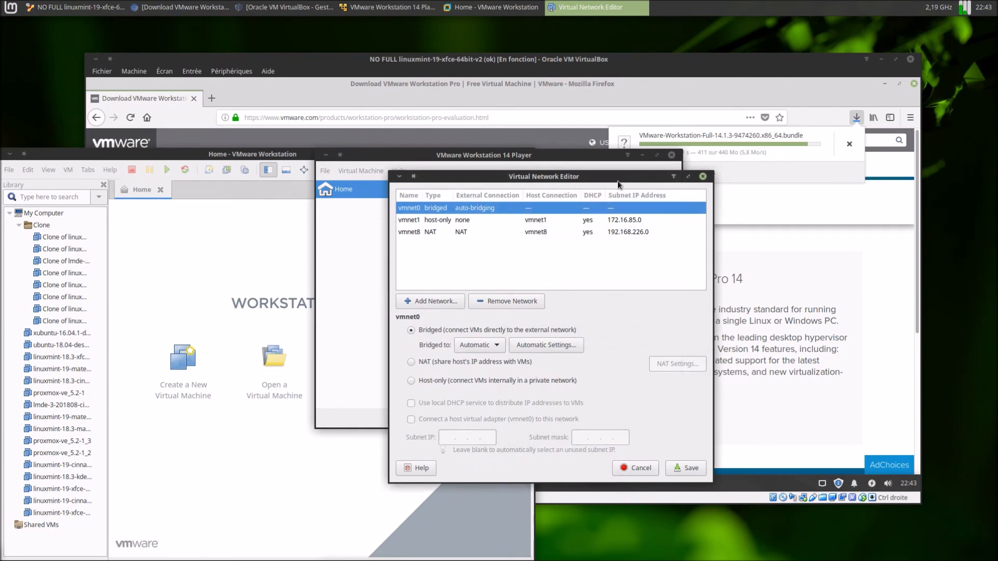
left_click(442, 157)
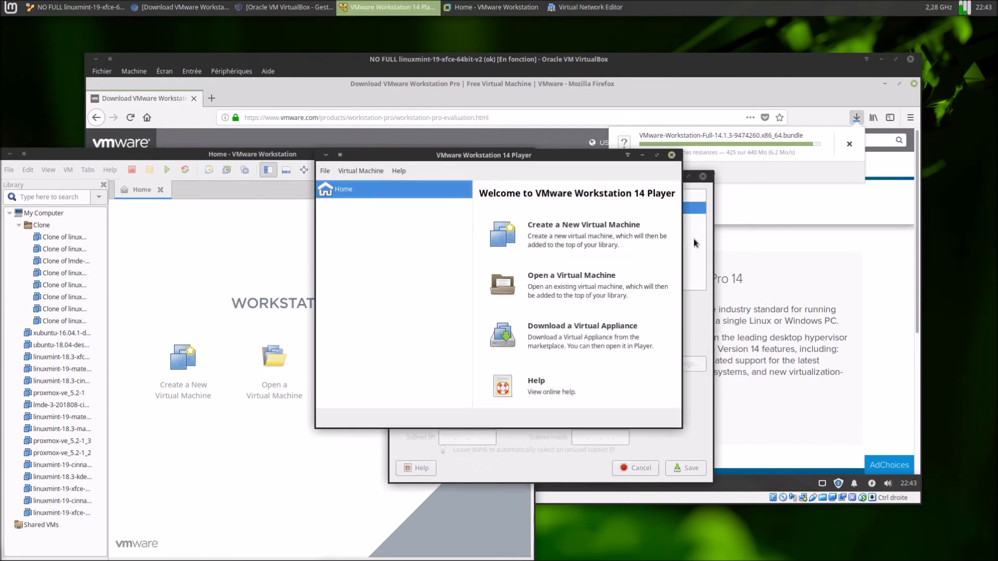
left_click(702, 314)
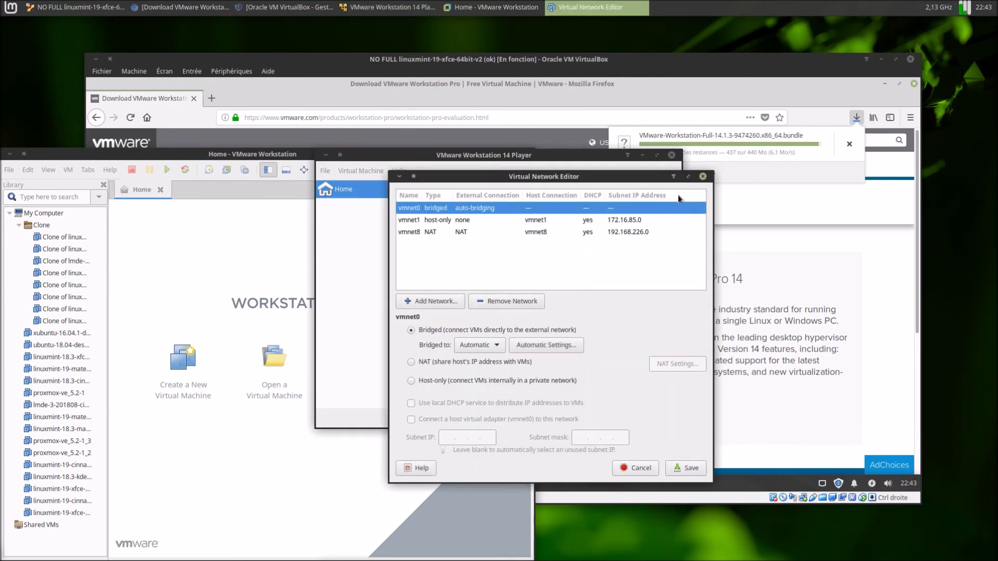
left_click(703, 177)
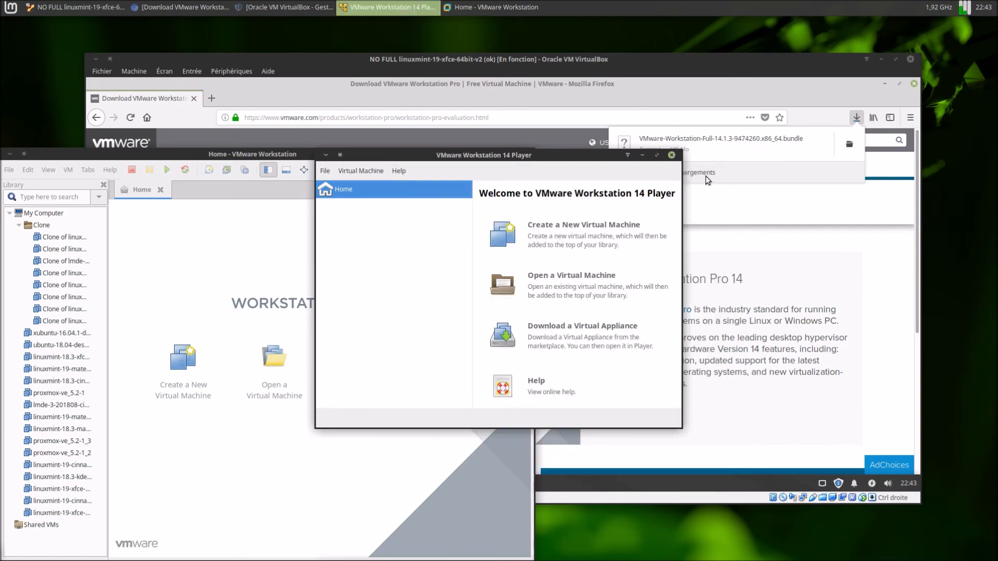
left_click(672, 155)
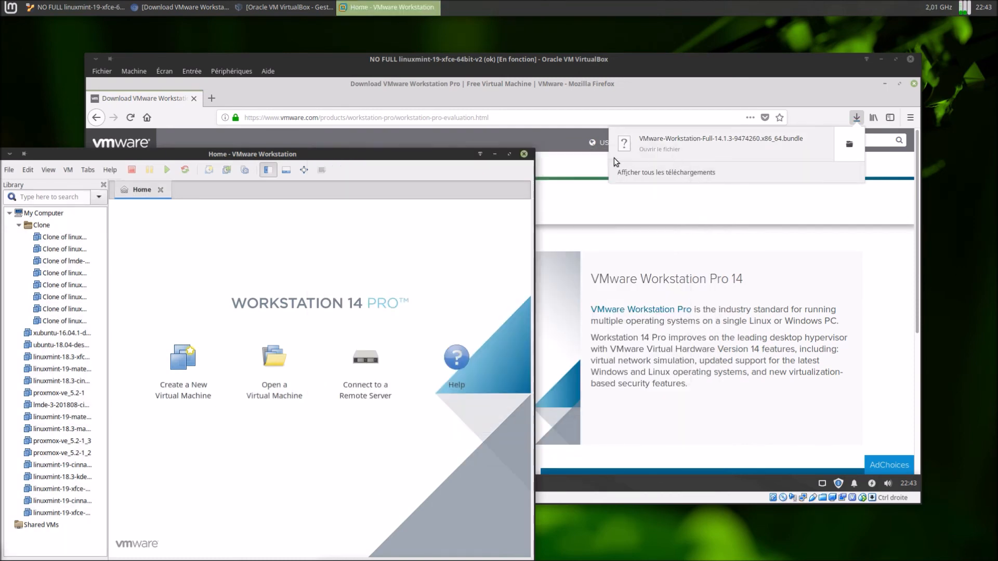
left_click(524, 154)
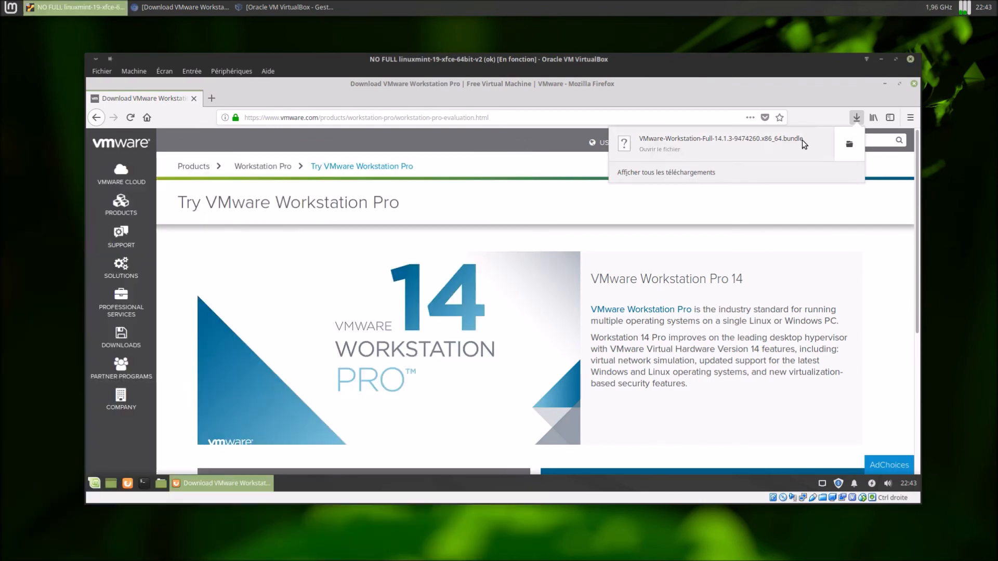
- Close Firefox in the Xfce guest and open a terminal there
left_click(914, 84)
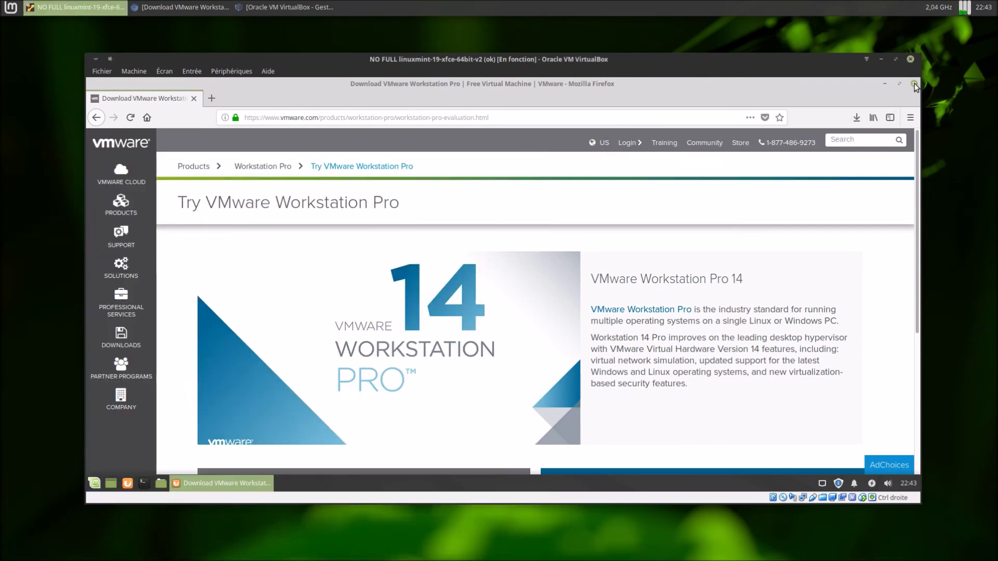
left_click(914, 84)
left_click(146, 483)
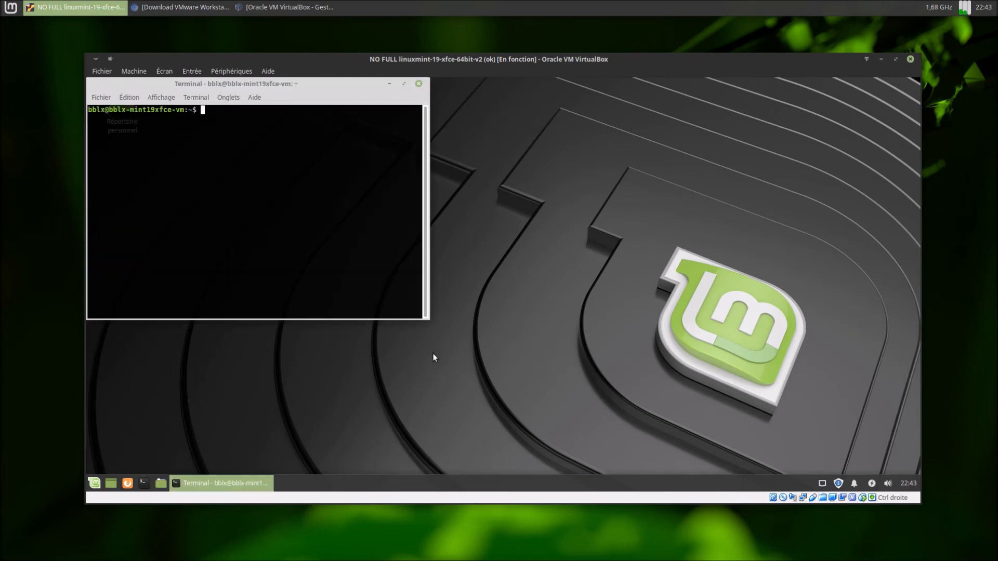
- List the contents of the home folder in the guest's terminal
type("cd /T")
key("BackSpace")
key("BackSpace")
key("BackSpace")
key("BackSpace")
key("BackSpace")
type("ls")
key("Return")
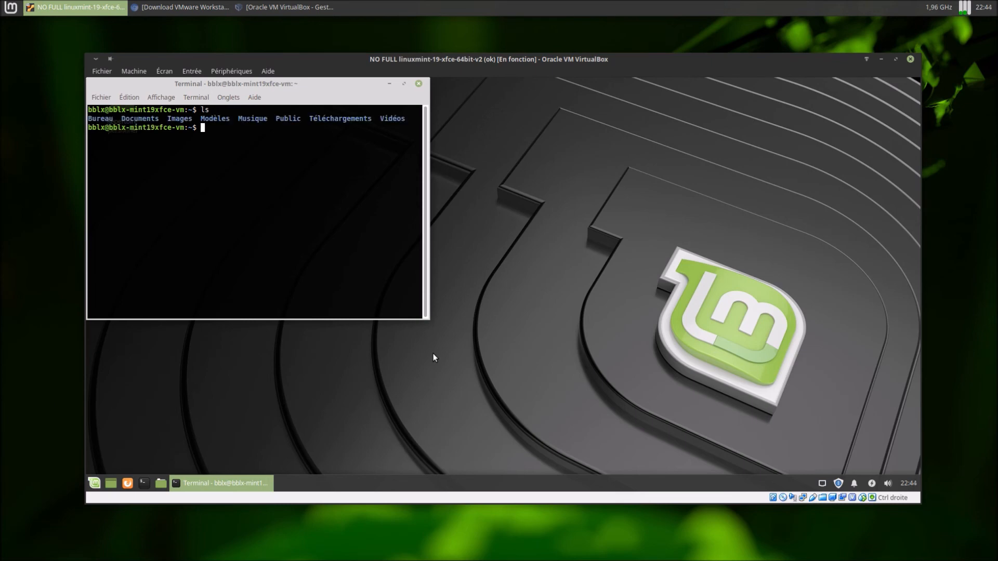
- Change to the Téléchargements folder in the terminal and list its contents
type("cd T")
key("Tab")
key("Return")
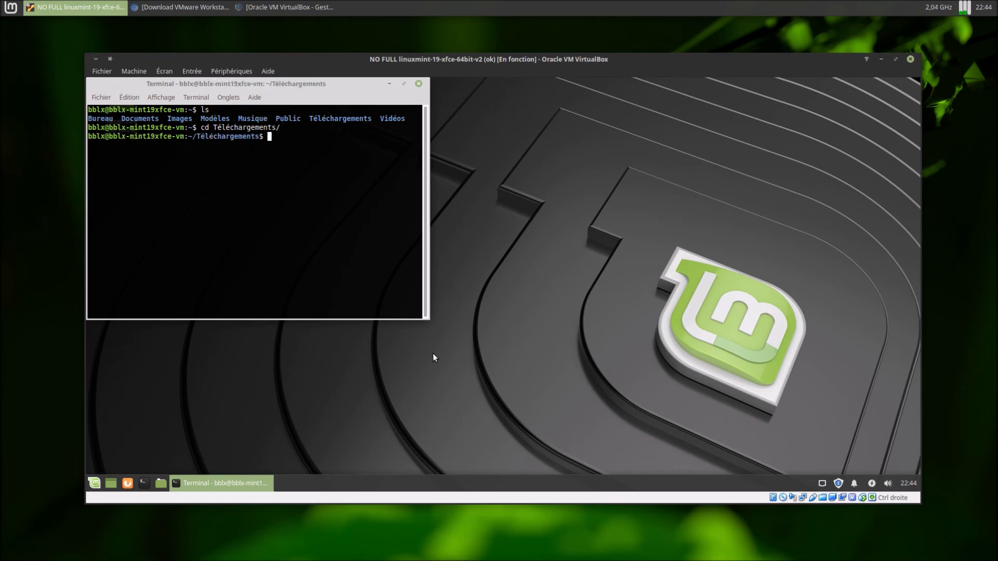
type("ls")
key("Return")
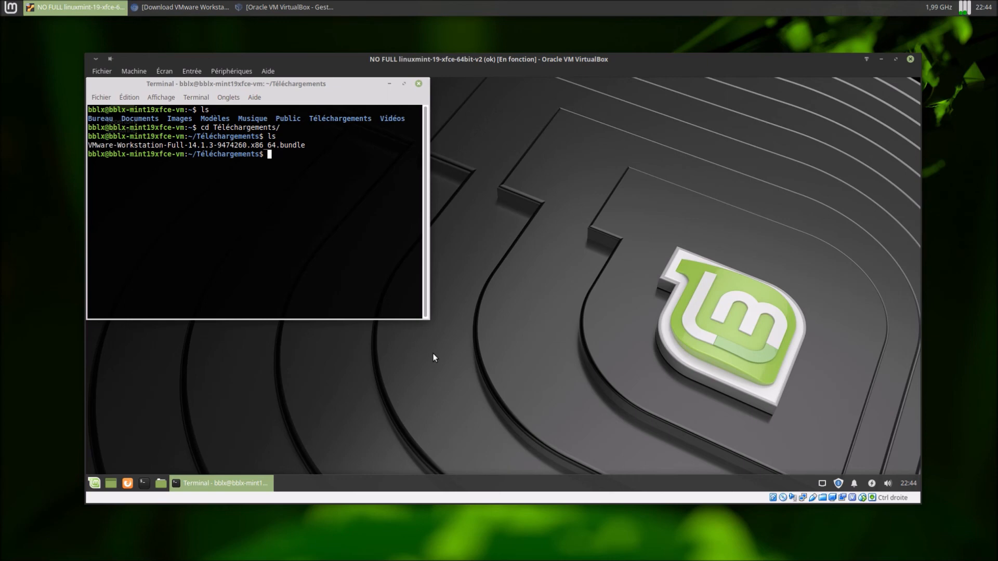
- Make VMware-Workstation-Full-14.1.3-9474260.x86_64.bundle executable with sudo chmod +x, entering the account password, and list the folder again
type("sudo chmod +x VM")
key("Tab")
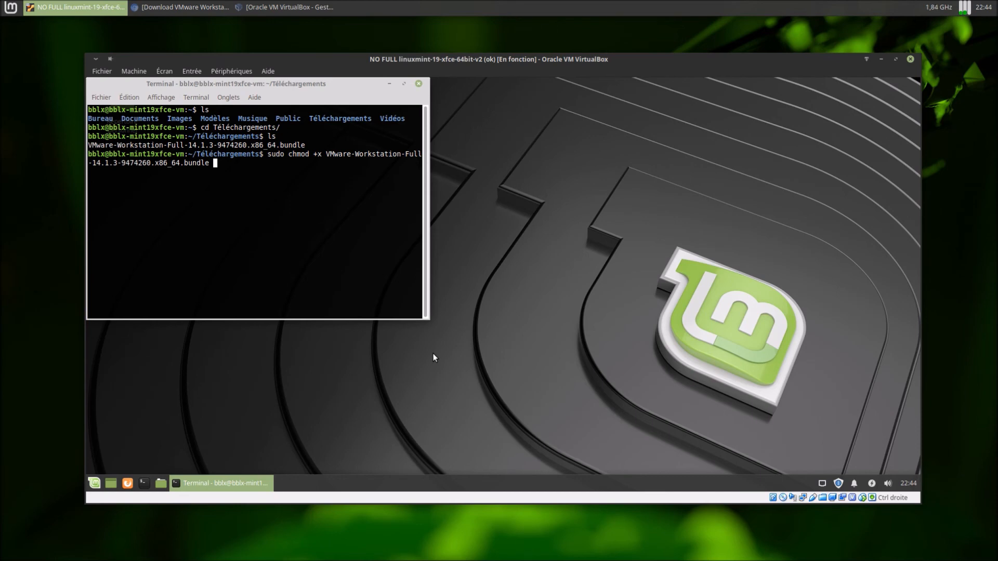
key("Return")
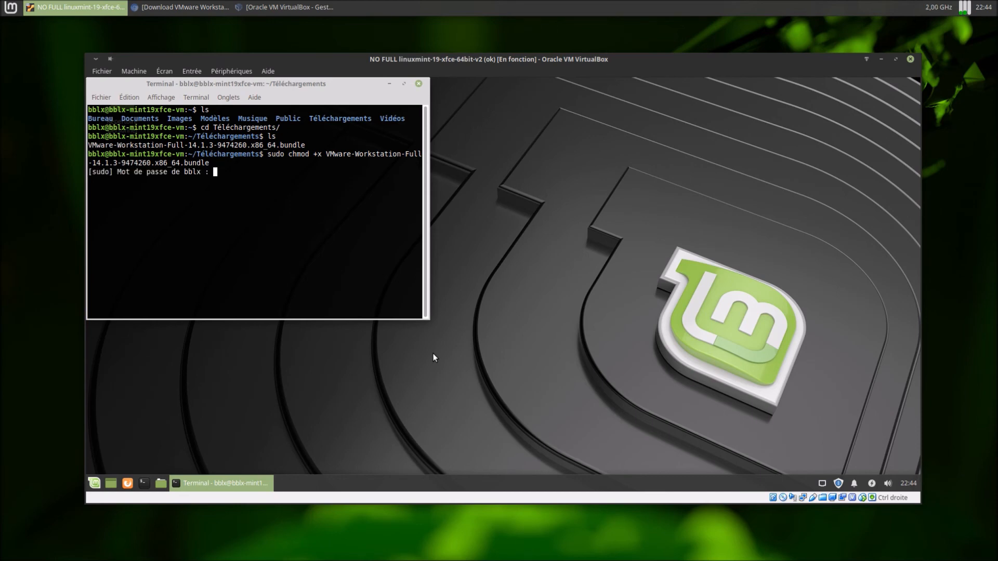
key("Return")
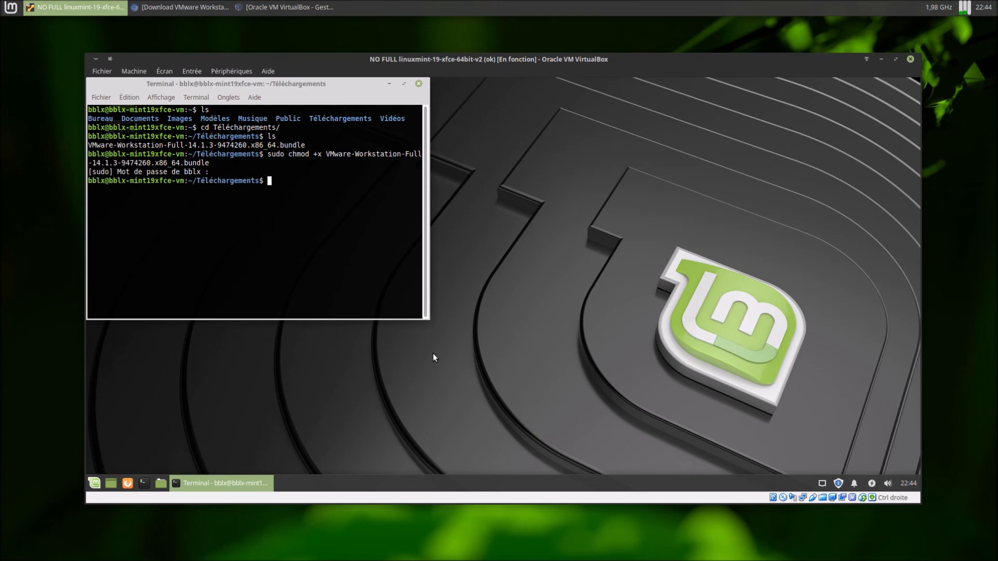
type("ls")
key("Return")
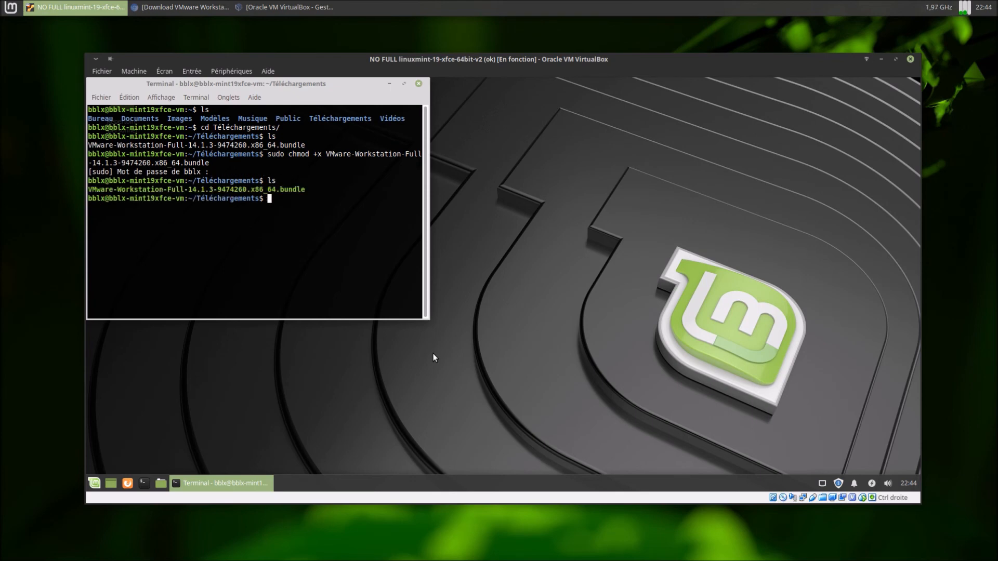
- Run the VMware Workstation bundle with sudo and accept the Workstation and OVF Tool license agreements in its installer
type("sudo ./VM")
key("Tab")
key("Return")
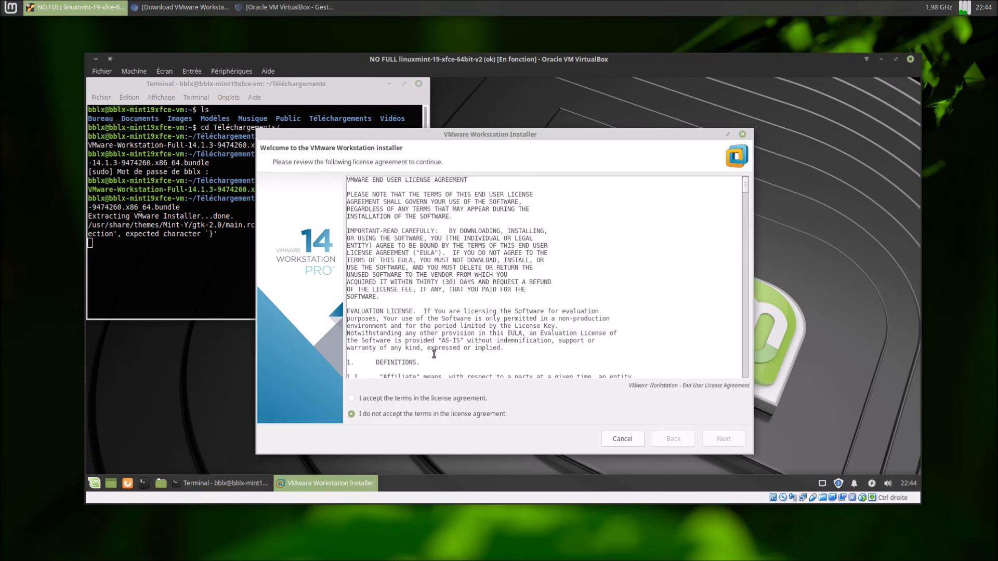
left_click(411, 399)
left_click(725, 439)
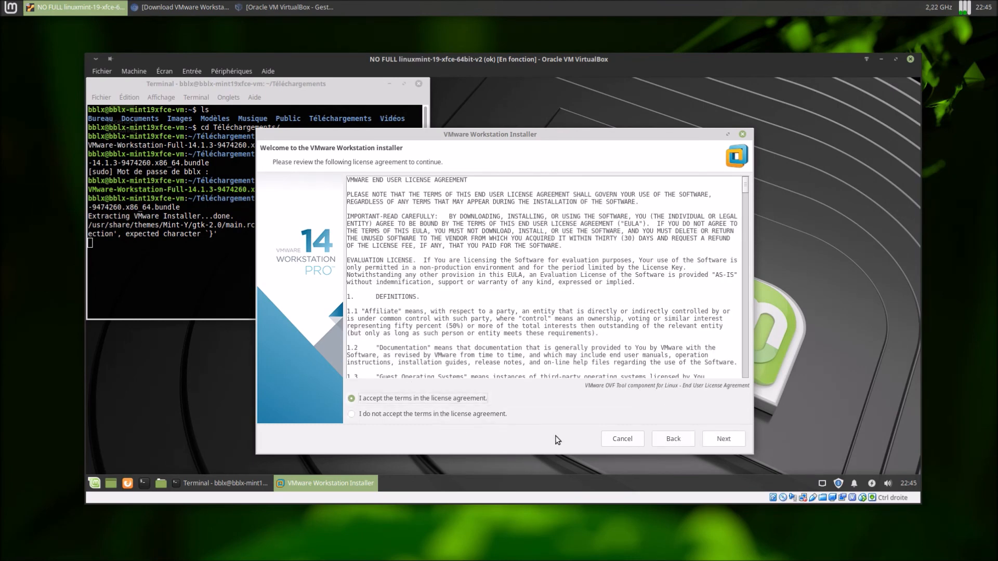
left_click(732, 440)
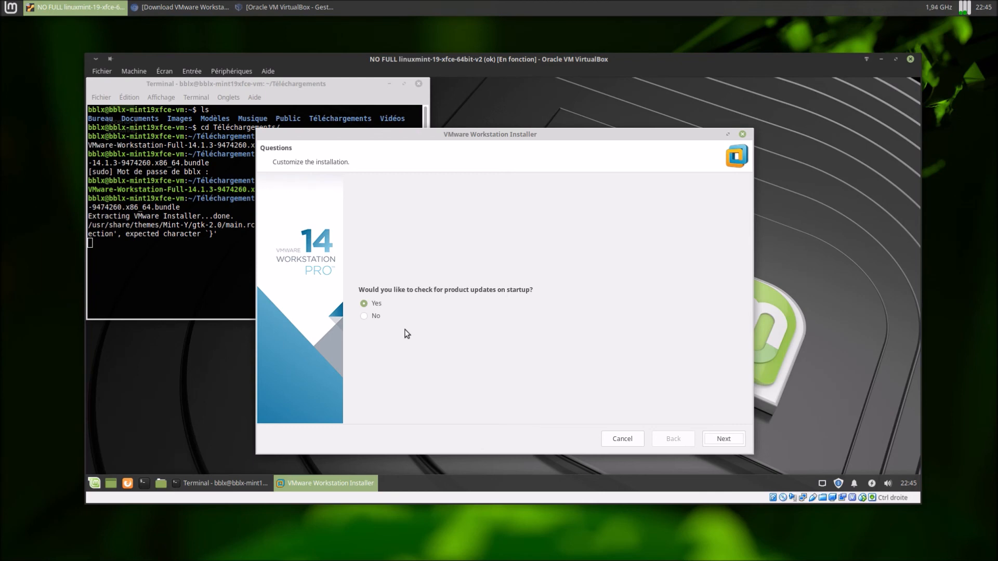
- Keep the product update check on startup set to Yes and decline to join the Customer Experience Improvement Program
left_click(708, 439)
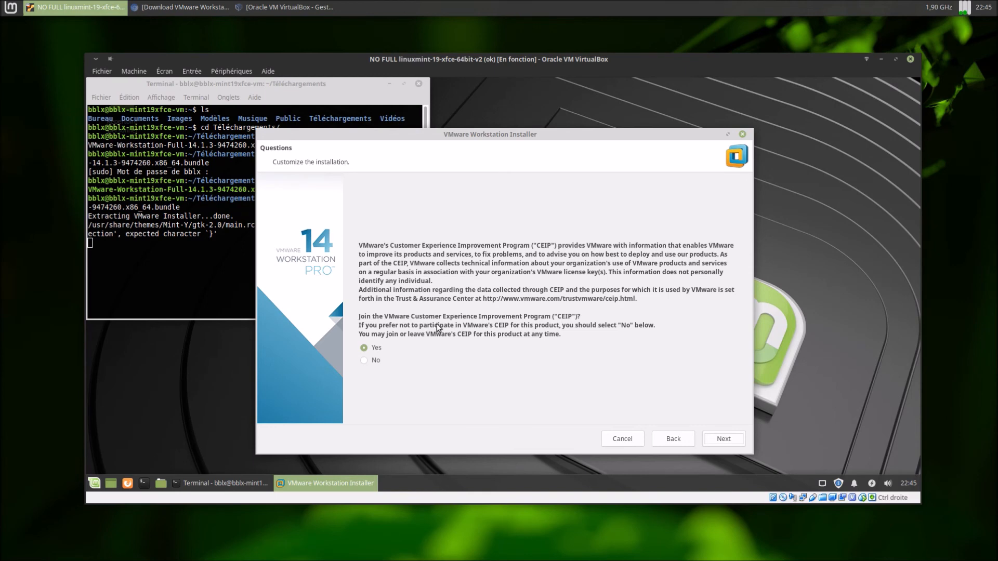
left_click(376, 361)
left_click(724, 439)
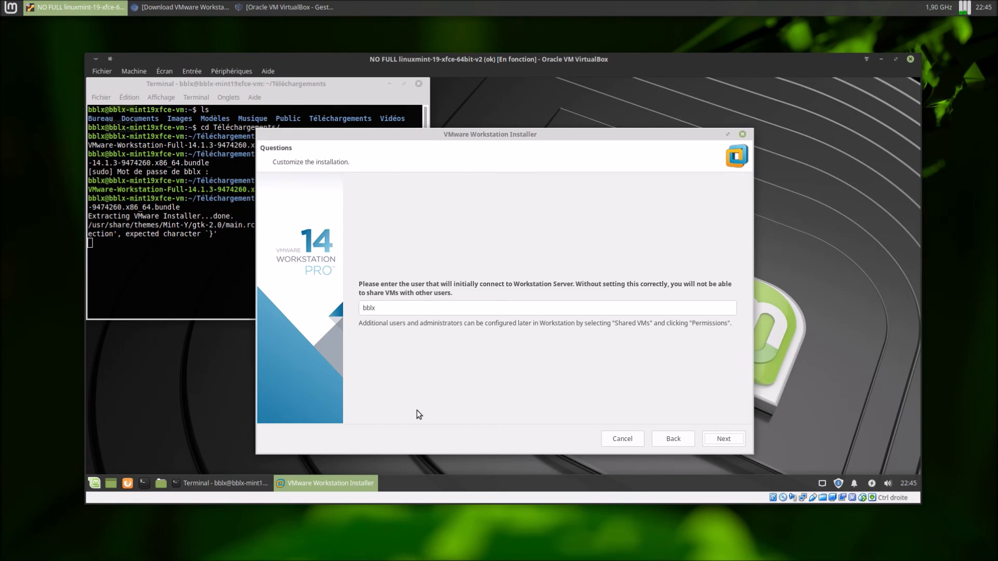
- Keep the proposed server user, /var/lib/vmware/Shared VMs and HTTPS port 443, leave the license key empty, and start the installation
left_click(716, 441)
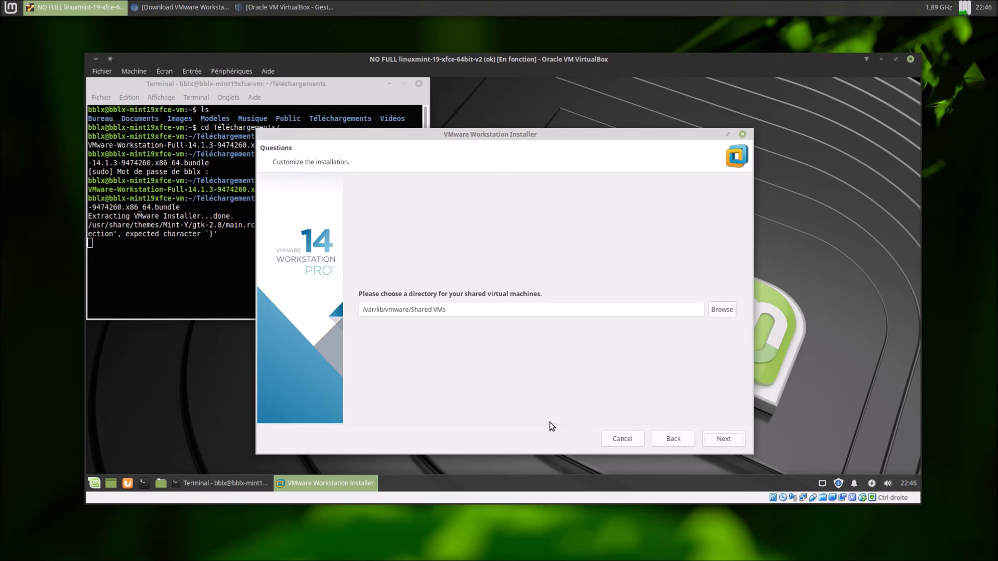
left_click(730, 439)
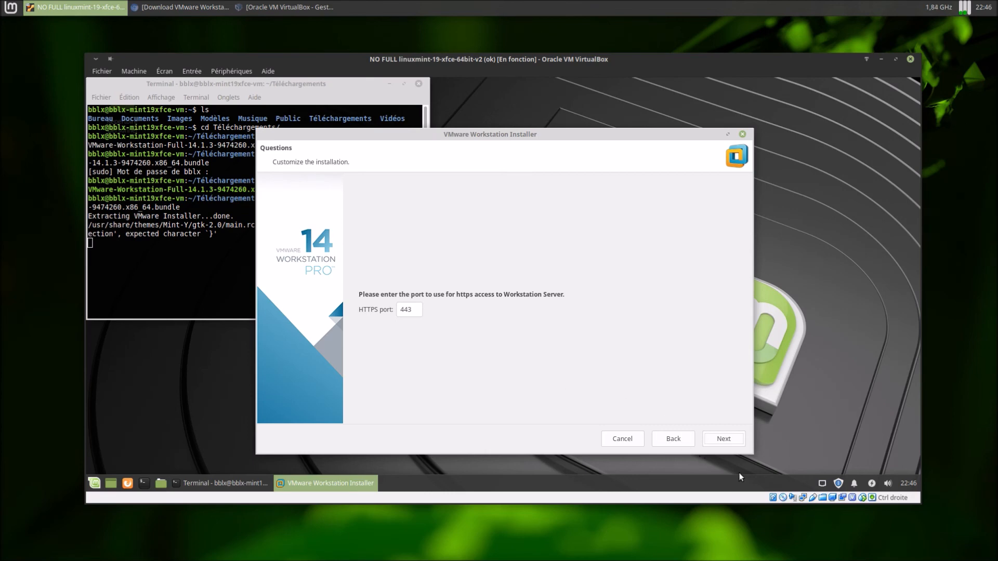
left_click(725, 441)
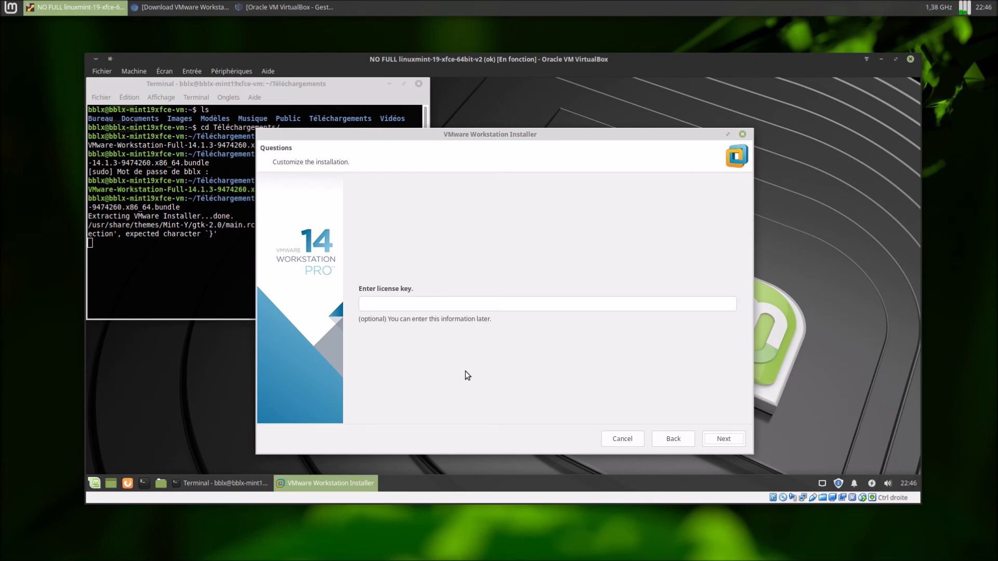
left_click(720, 443)
left_click(720, 442)
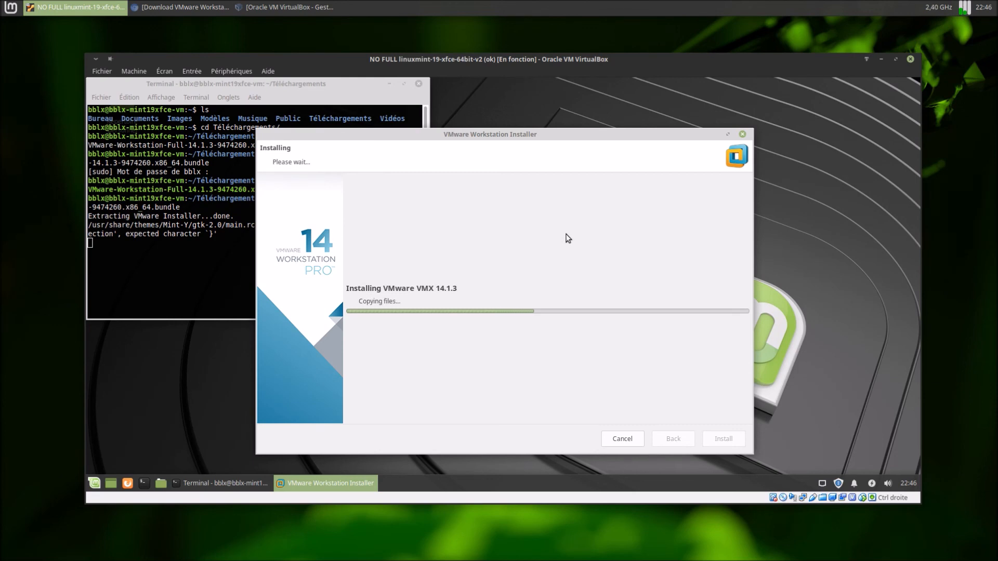
- Switch to Chromium and review the VirtualBox home page and the ubuntu-fr wiki page on installing VirtualBox
left_click(197, 7)
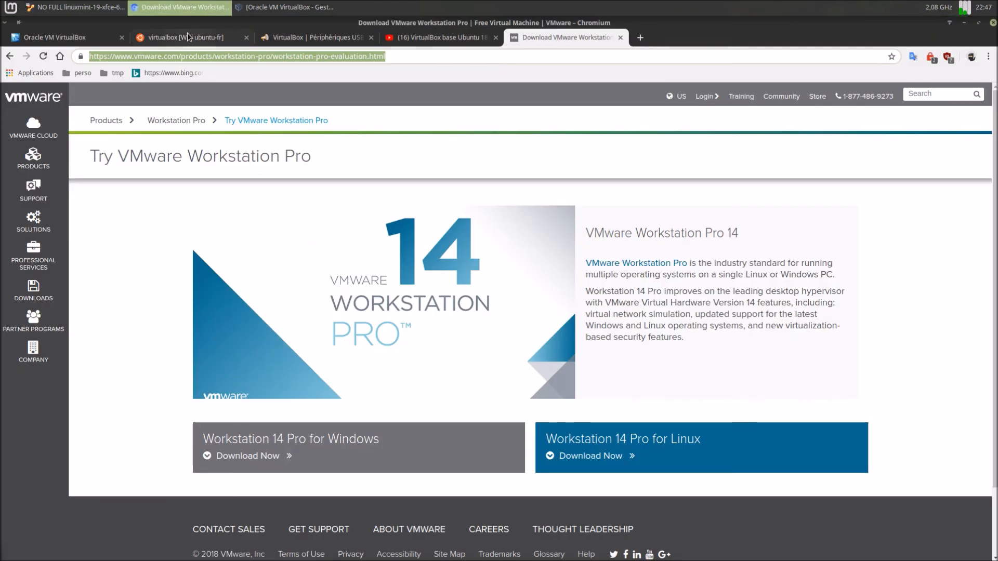
left_click(104, 37)
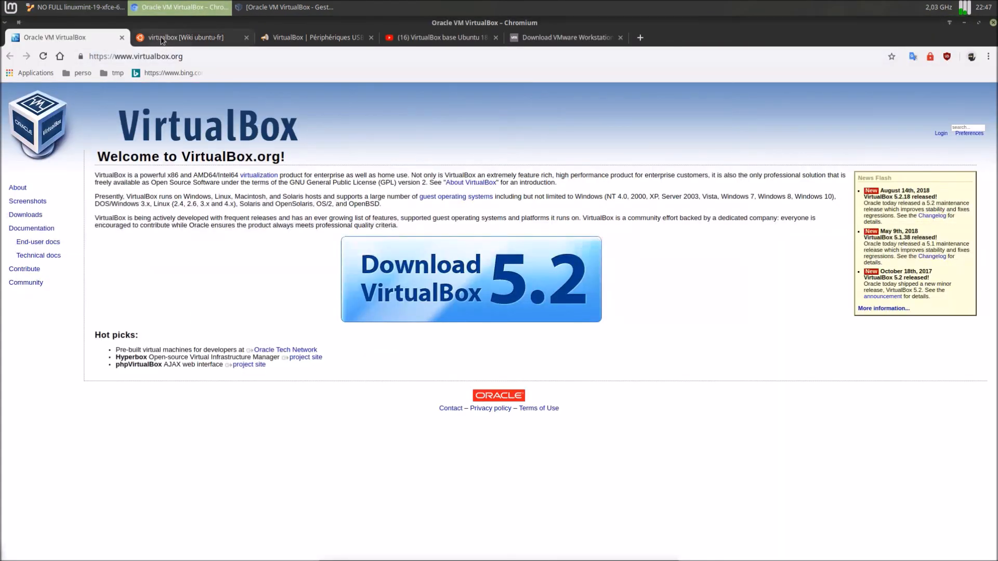
left_click(223, 37)
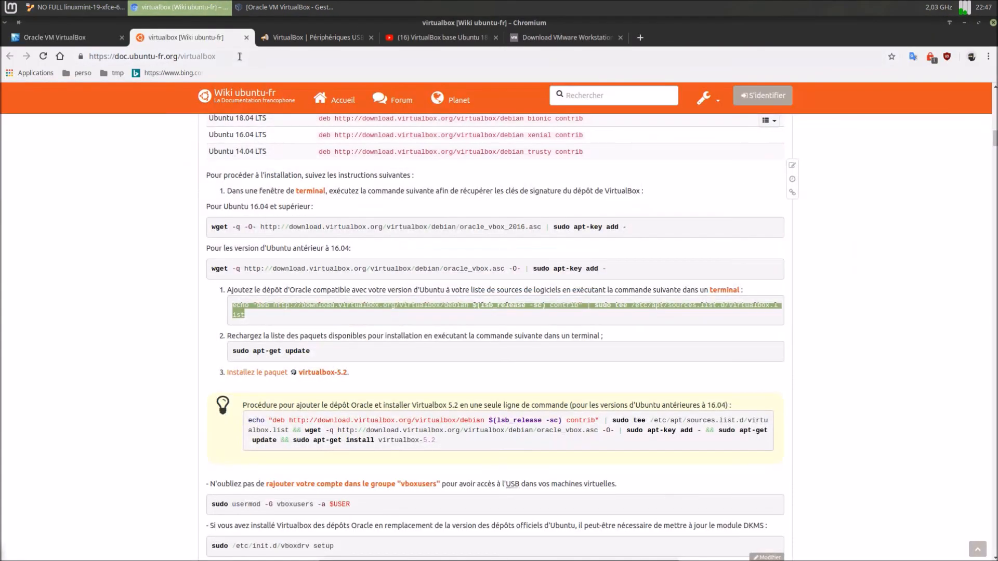
- Read through the Blabla Linux article on VirtualBox USB devices, down to its embedded videos
left_click(279, 37)
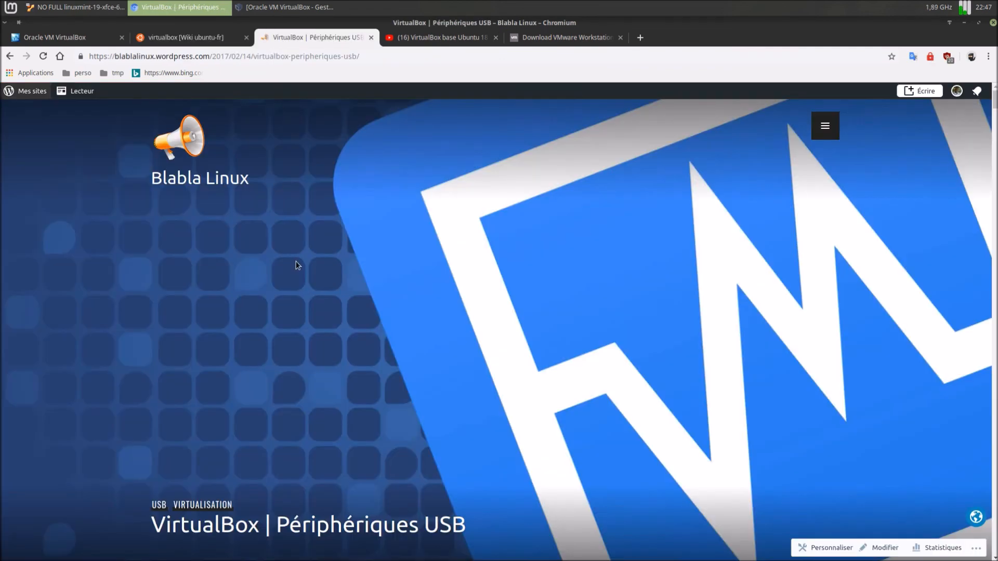
scroll(299, 266, "down", 6)
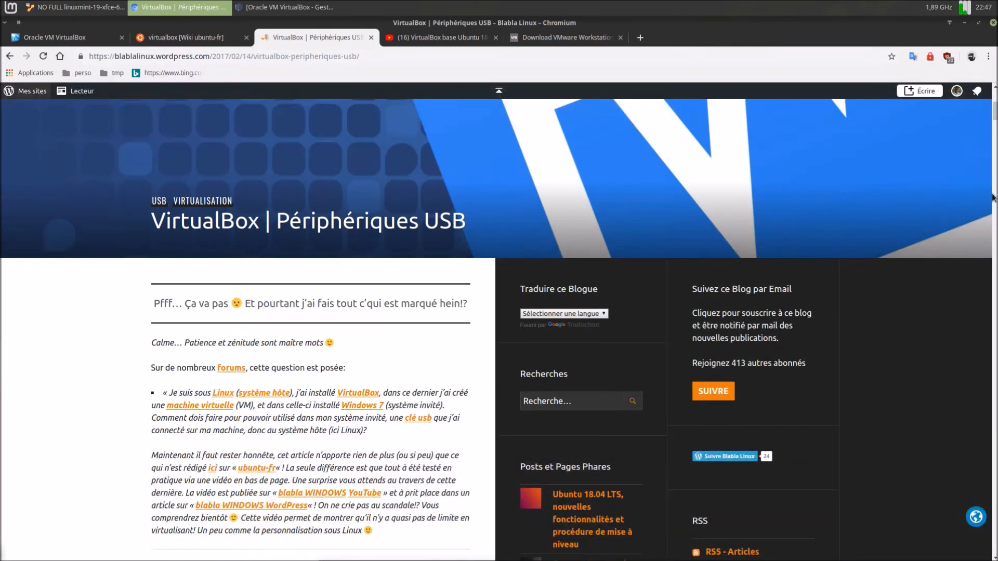
scroll(344, 269, "down", 8)
scroll(323, 327, "down", 8)
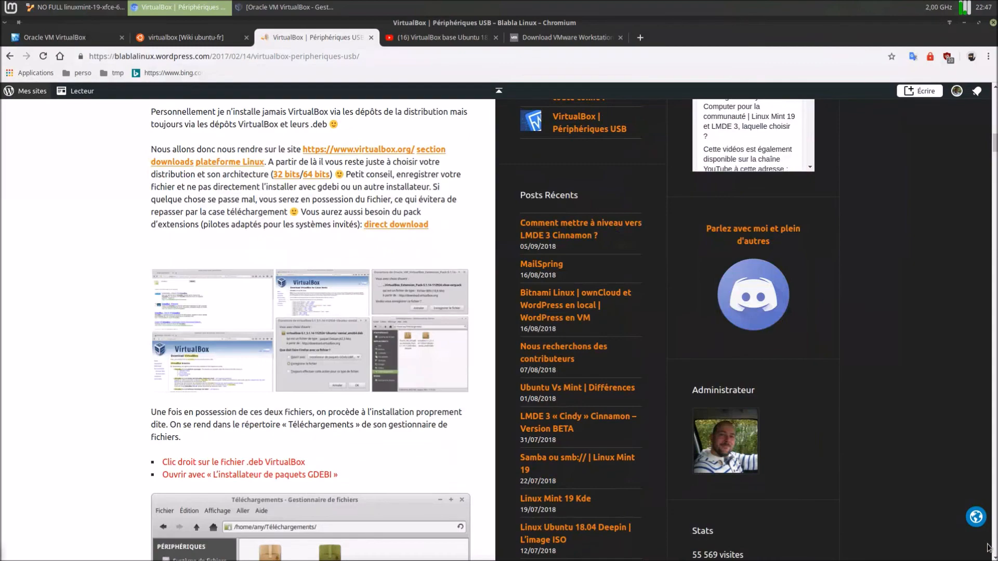
scroll(924, 404, "down", 14)
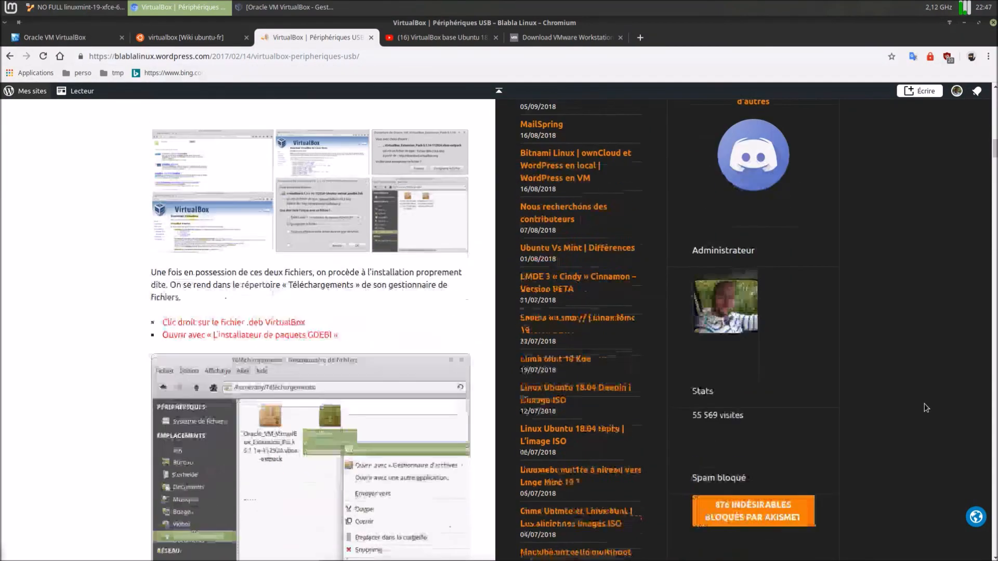
scroll(916, 404, "down", 16)
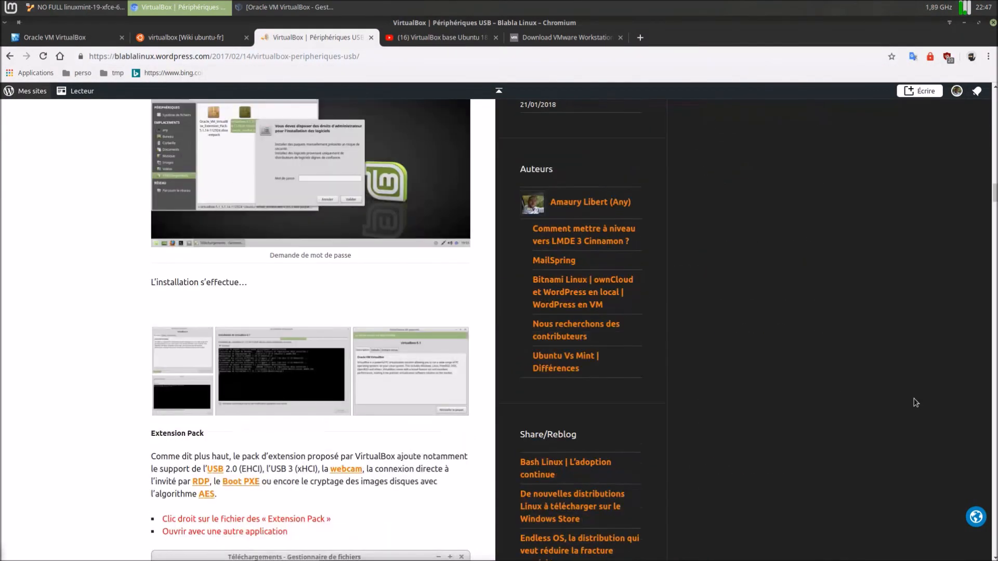
scroll(913, 389, "down", 7)
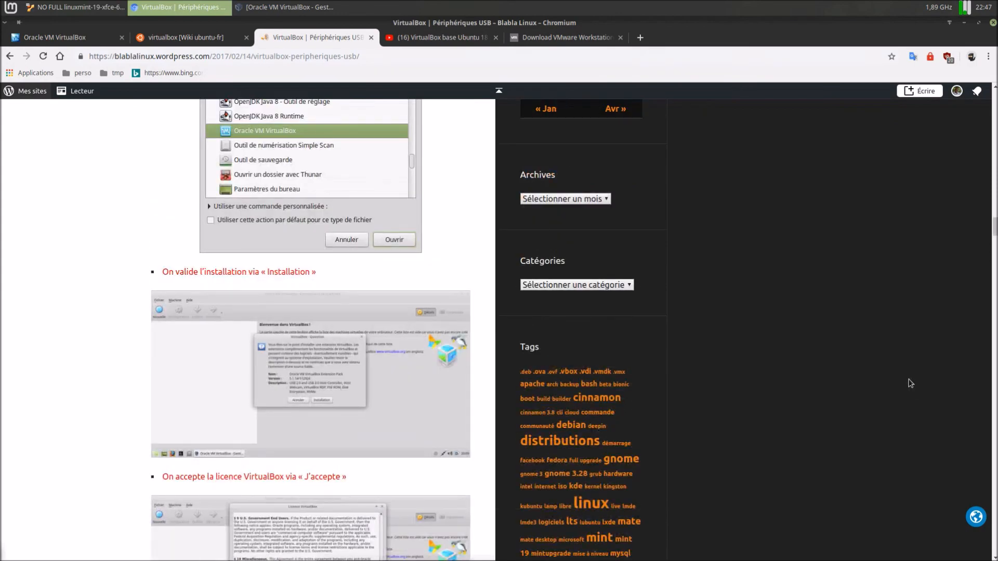
scroll(910, 383, "down", 20)
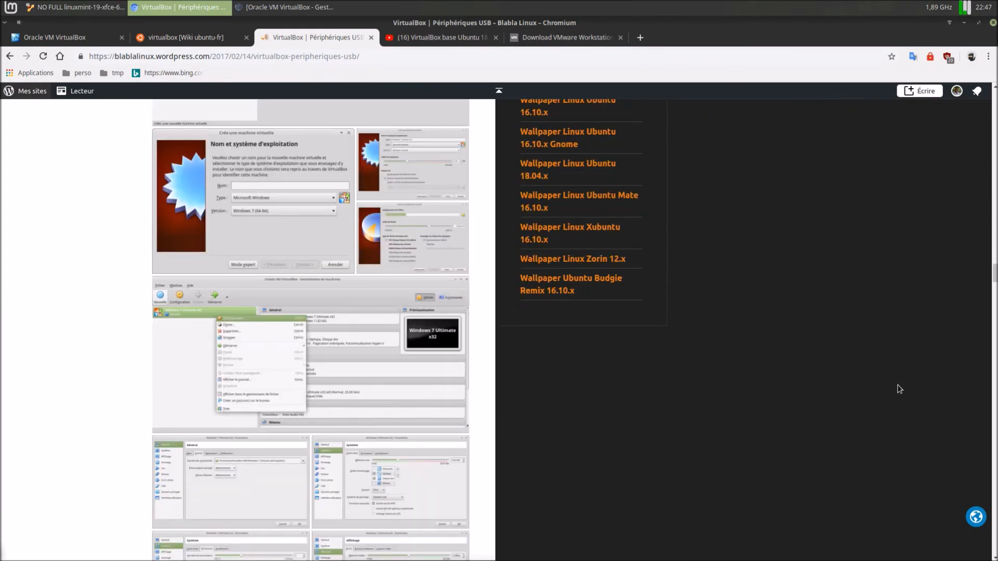
scroll(899, 389, "down", 10)
scroll(900, 390, "down", 15)
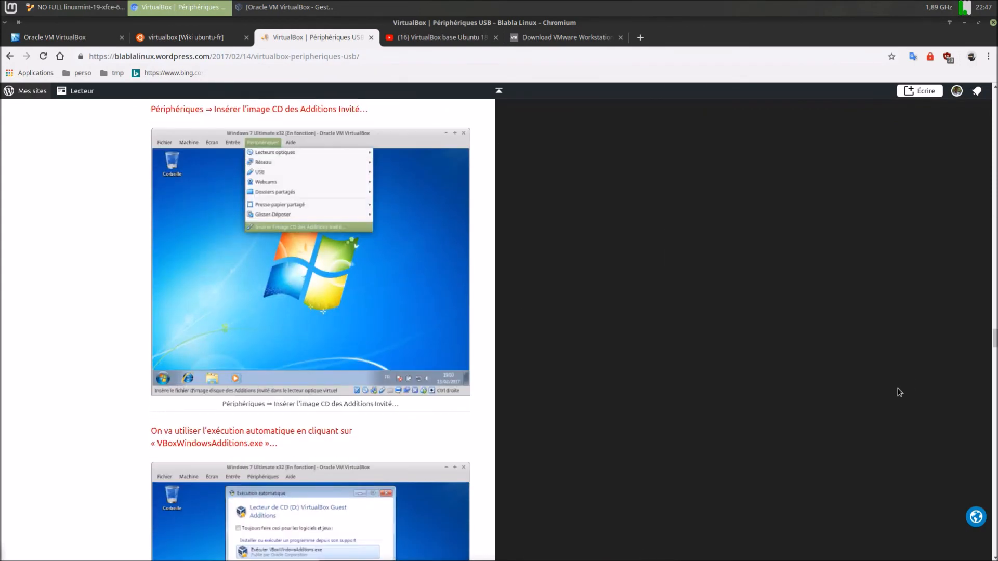
scroll(899, 393, "down", 20)
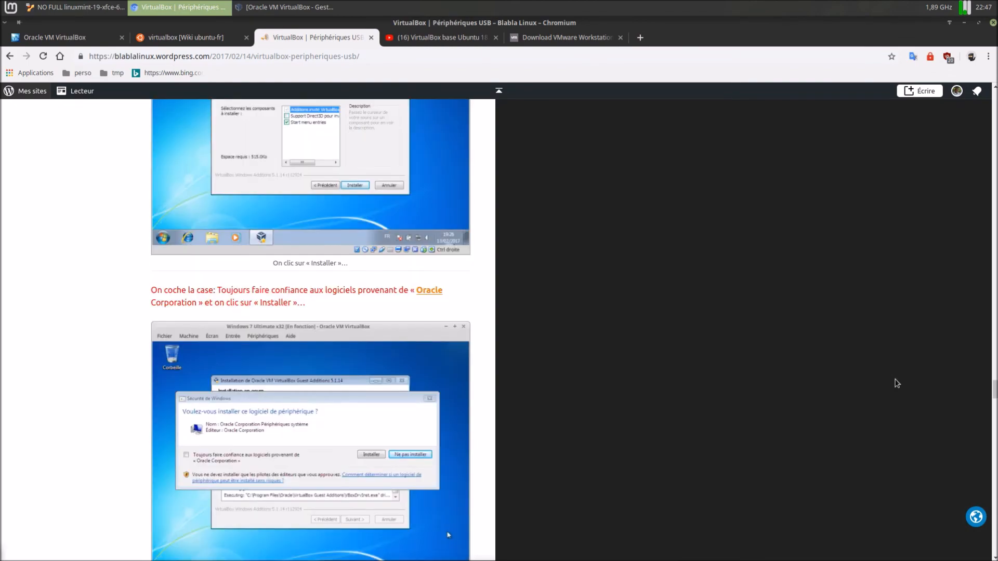
scroll(898, 380, "down", 20)
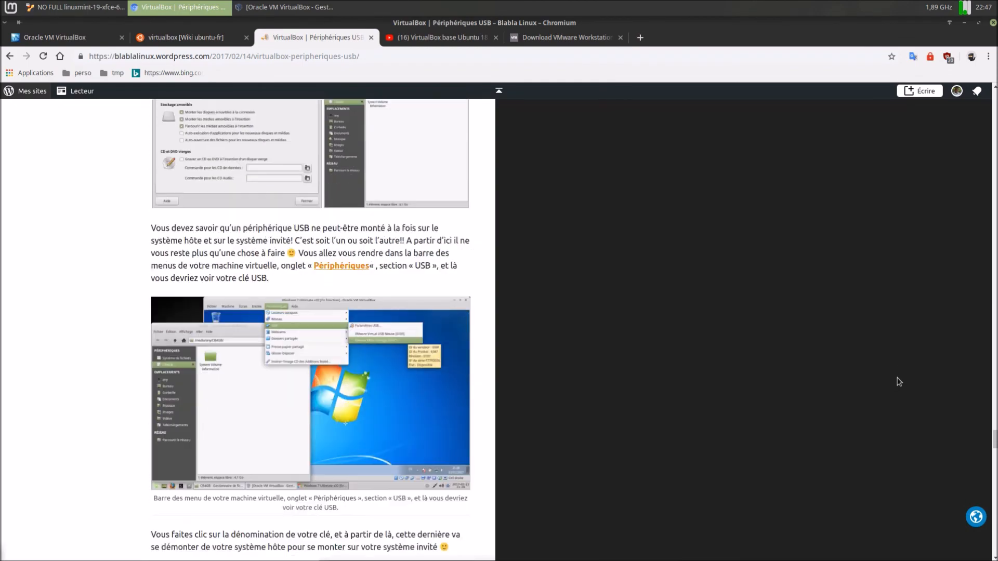
scroll(902, 387, "down", 20)
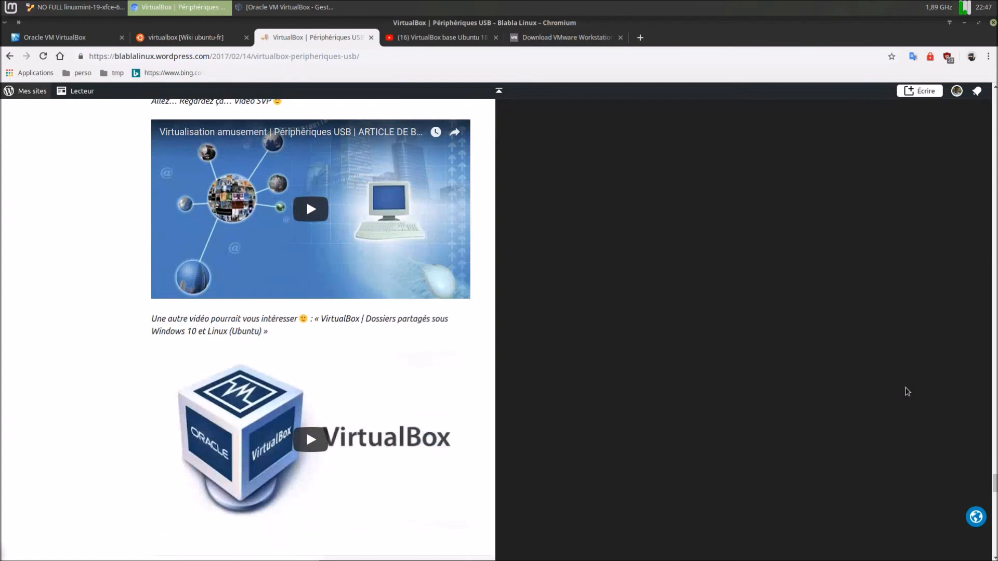
scroll(907, 391, "up", 6)
scroll(905, 390, "down", 2)
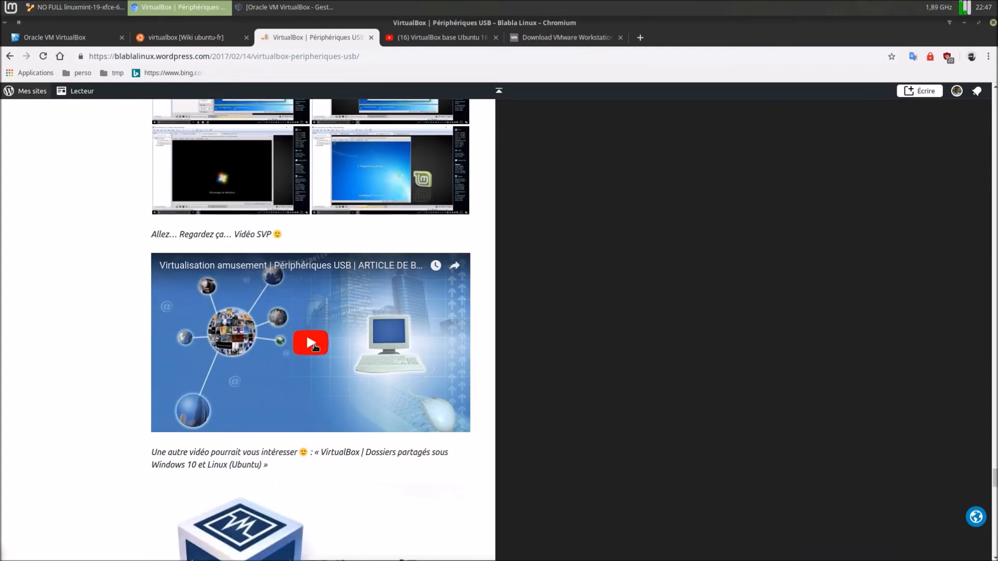
scroll(317, 344, "down", 5)
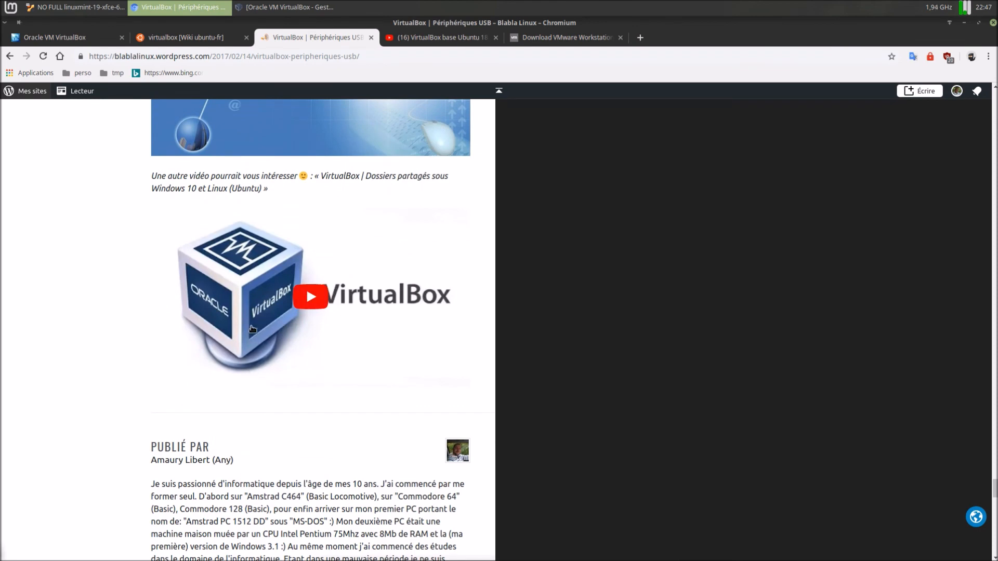
scroll(375, 252, "up", 1)
scroll(376, 252, "up", 5)
- Review the YouTube video on the VirtualBox Ubuntu 18.04 update error and the VMware download page, and return to the Xfce guest
left_click(427, 44)
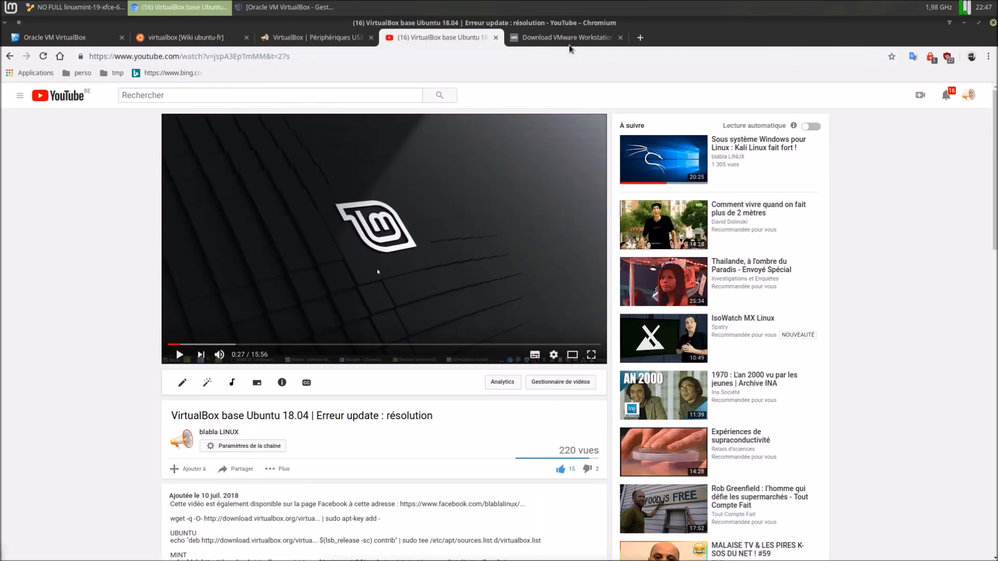
left_click(569, 39)
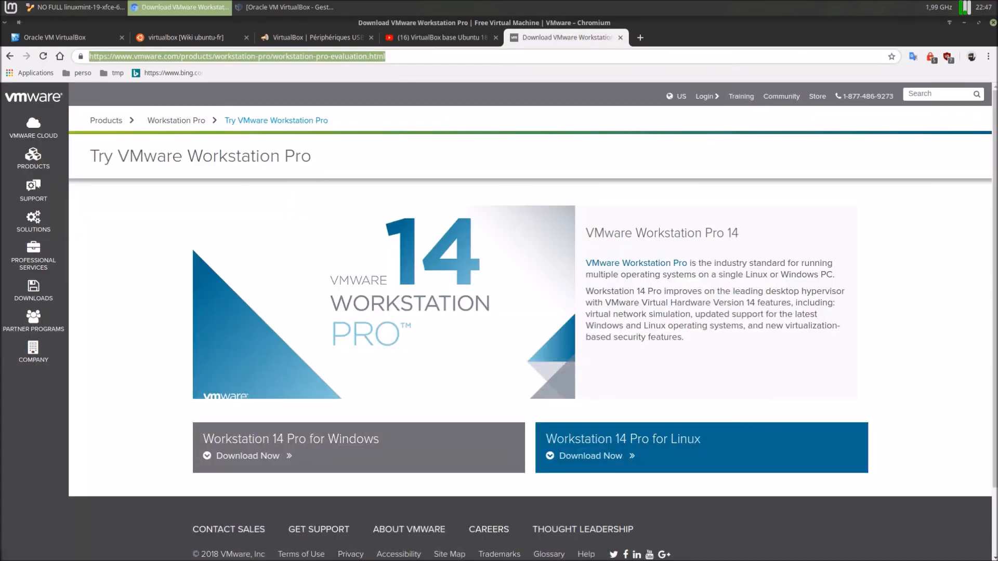
left_click(964, 23)
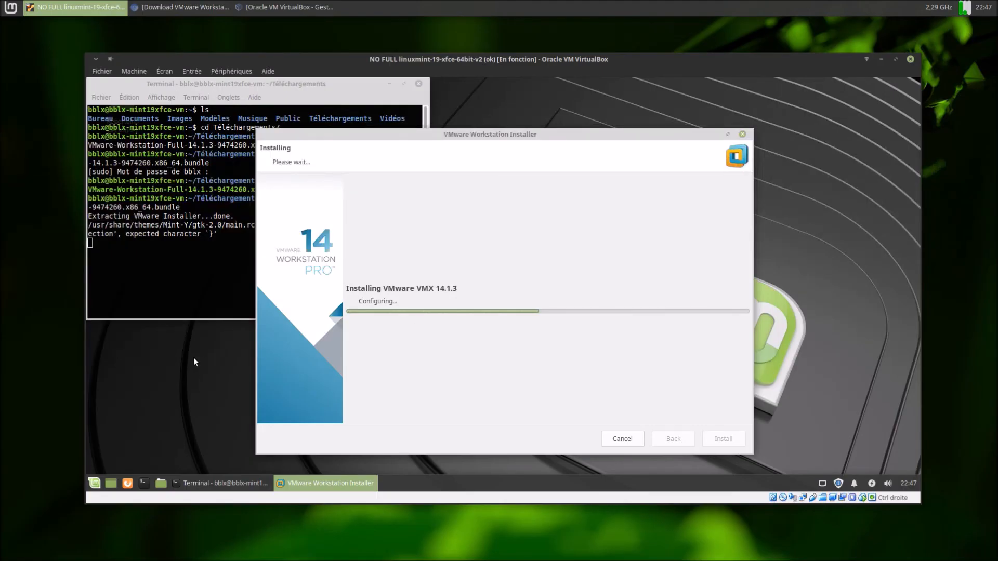
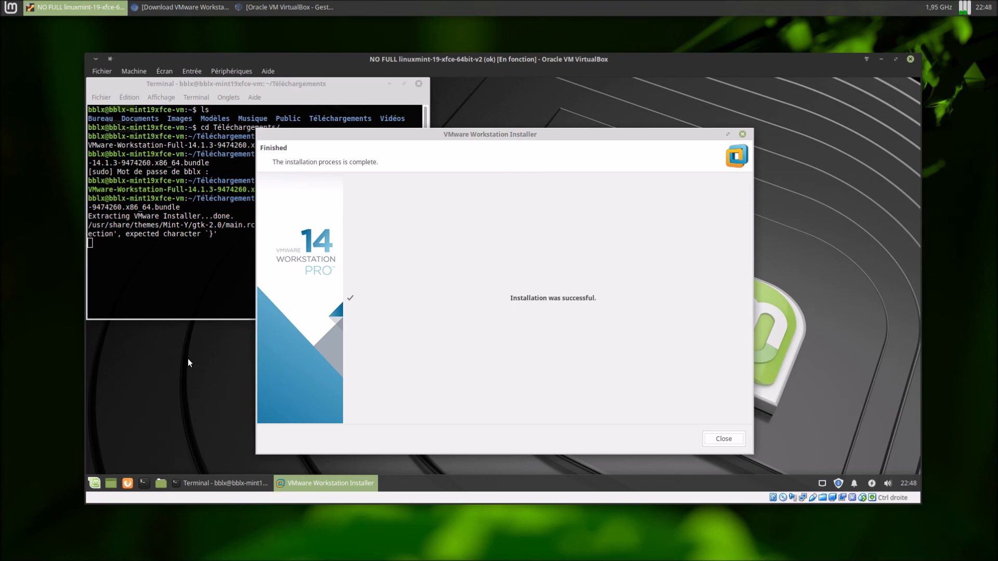
- Close the finished VMware Workstation installer and the terminal window
left_click(726, 440)
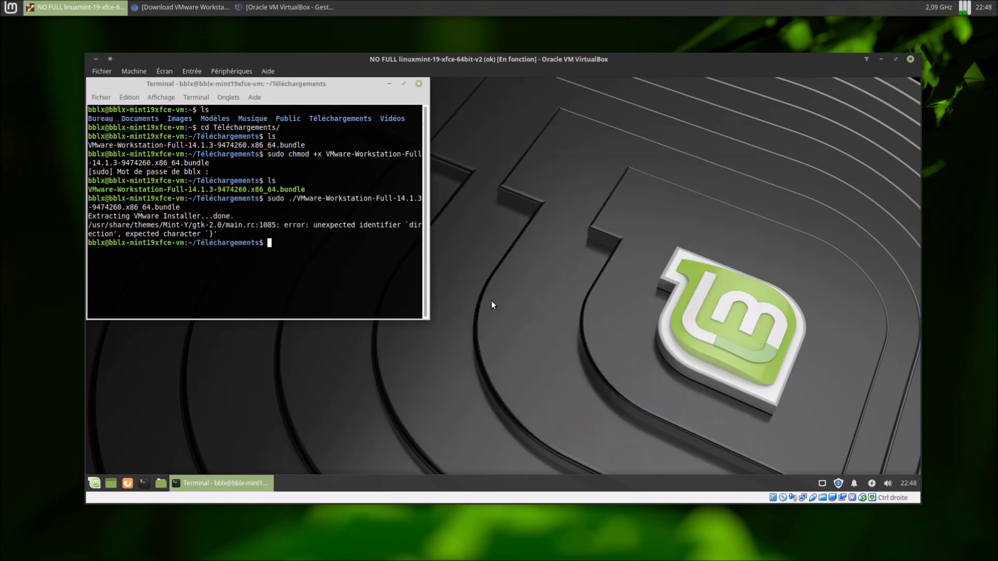
left_click(419, 84)
left_click(94, 484)
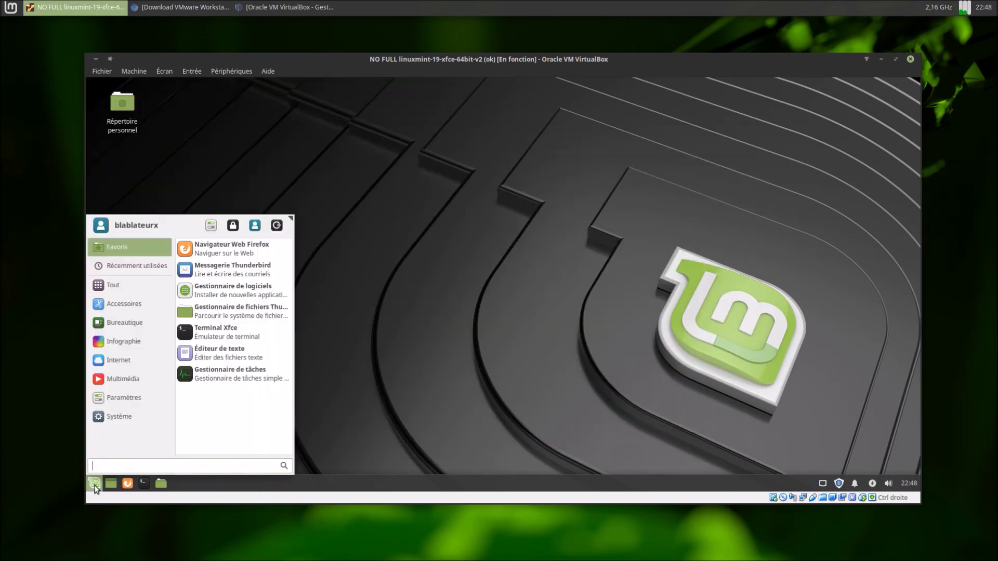
type("vmw")
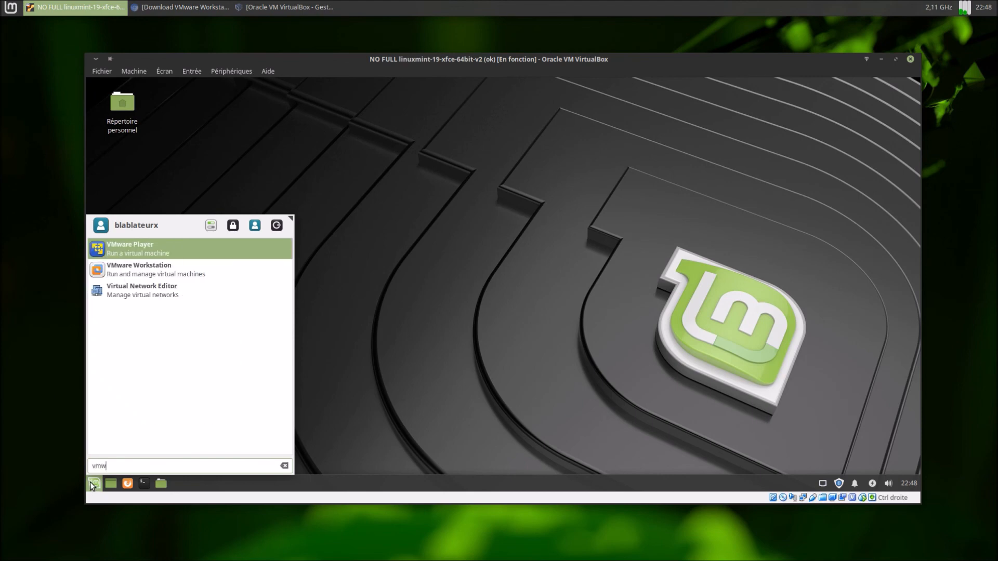
left_click(125, 271)
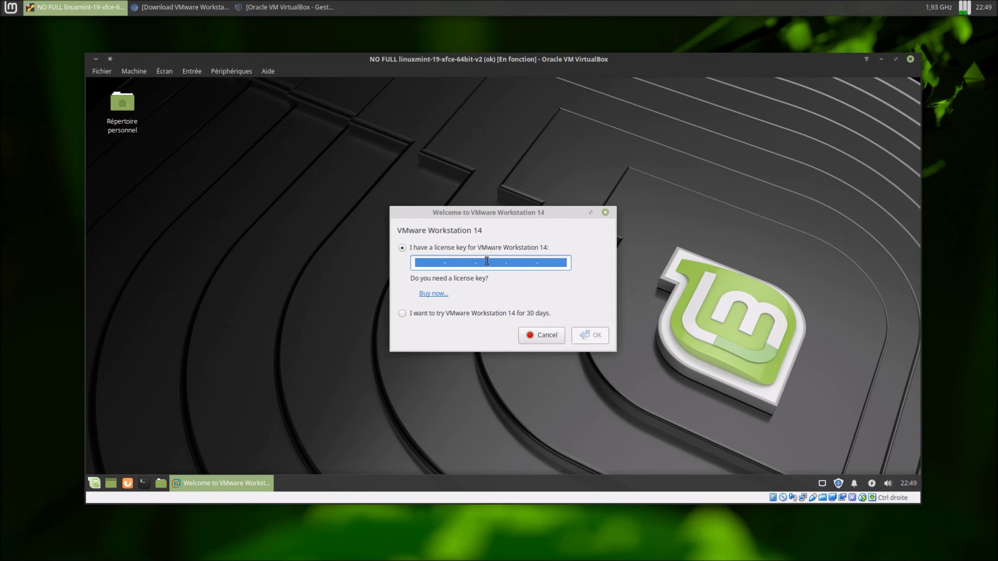
left_click(548, 337)
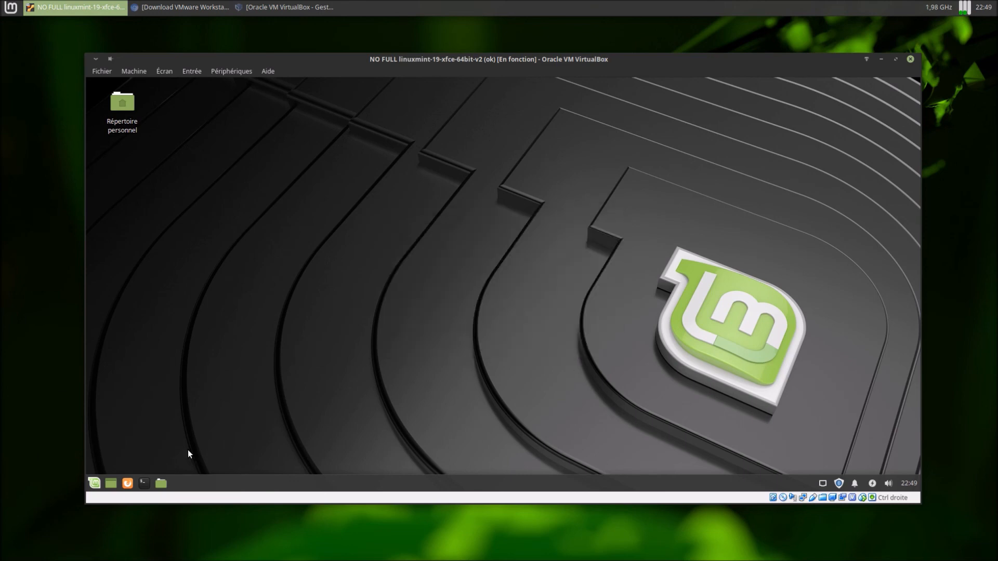
- Search the guest's applications for "vmw" and launch VMware Player
left_click(89, 484)
left_click(137, 284)
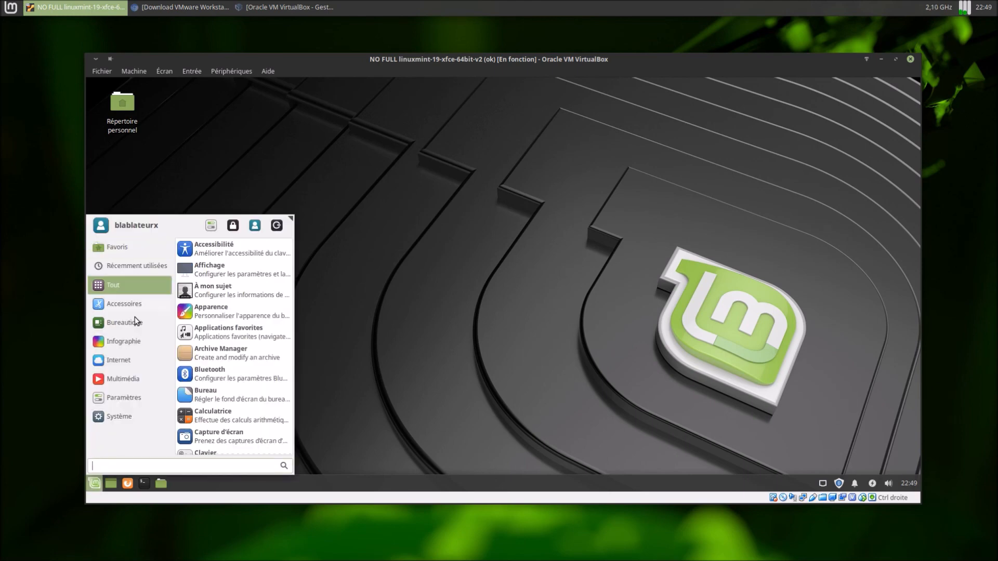
type("vmw")
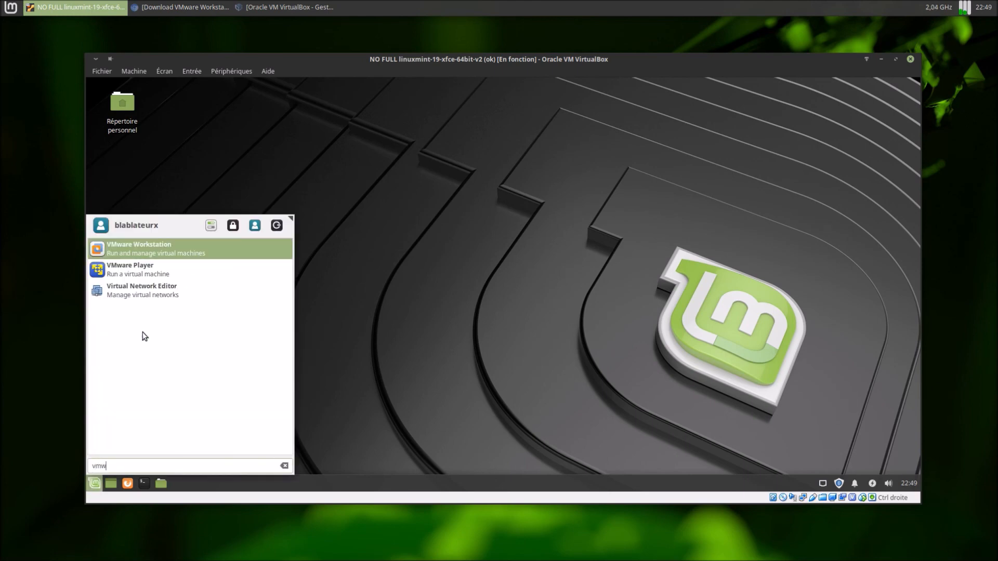
left_click(144, 273)
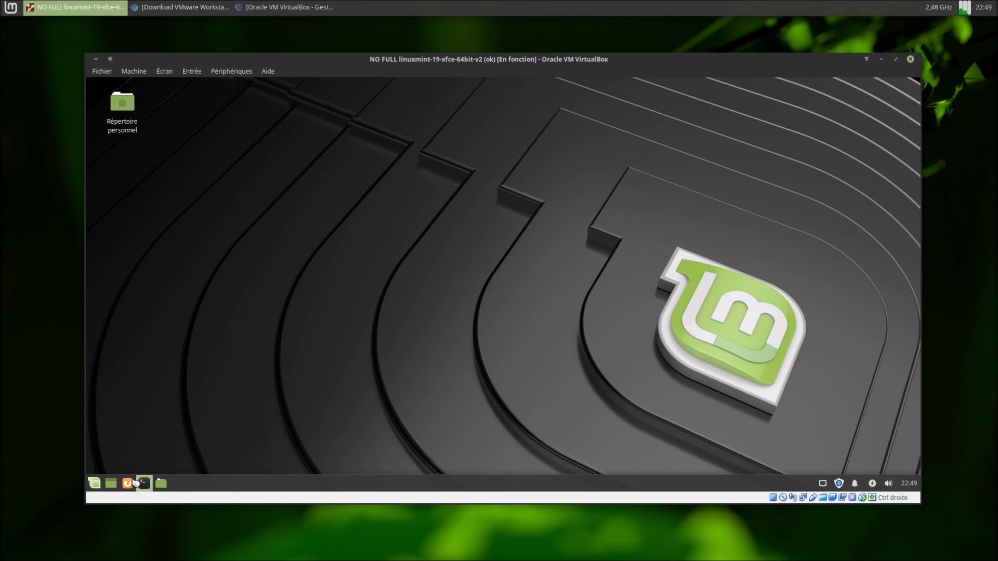
- Search the guest's applications for "vmw" again and launch VMware Workstation
left_click(95, 484)
type("vmw")
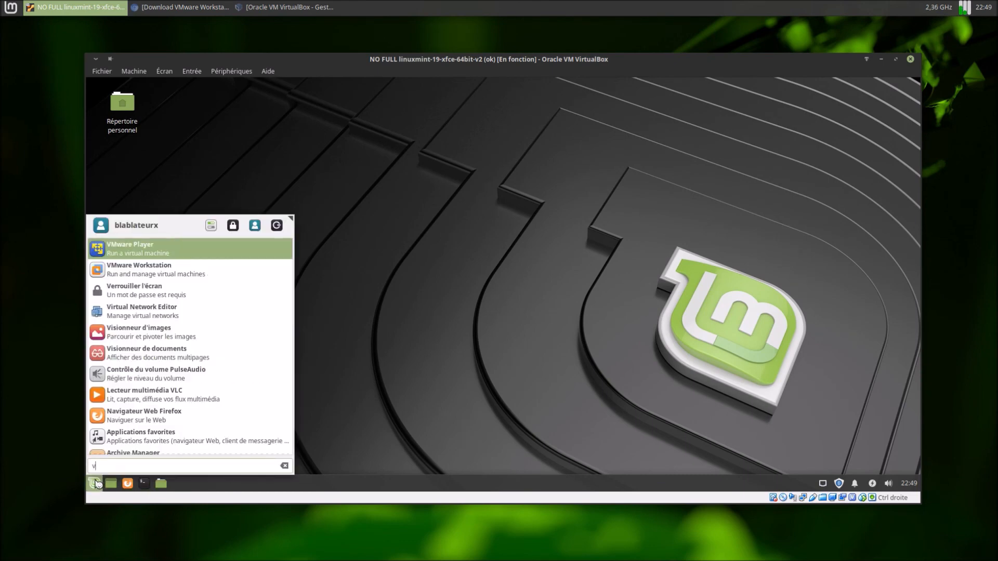
left_click(169, 271)
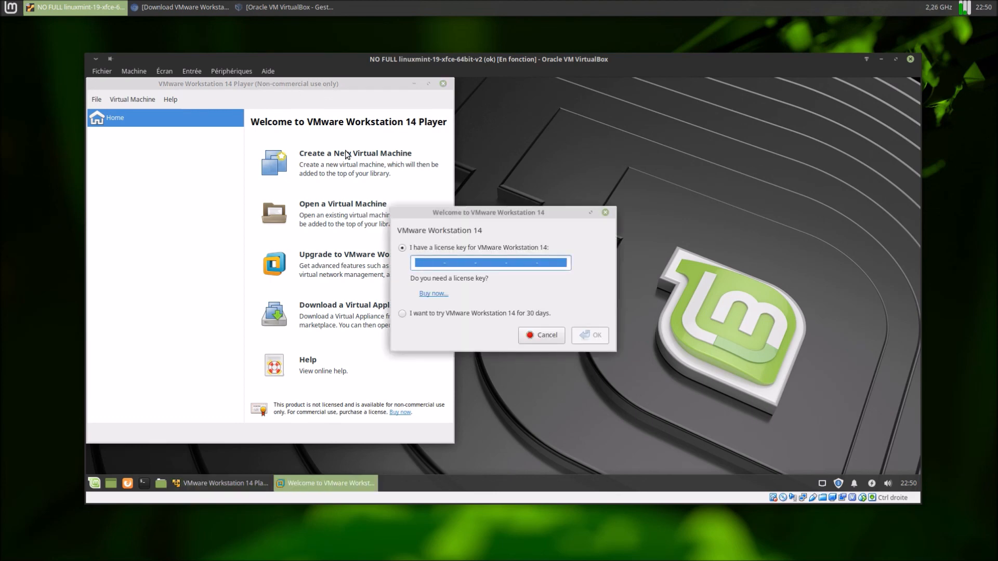
- Choose to try VMware Workstation 14 for 30 days and authorise it with the account password
left_click(402, 314)
left_click(590, 338)
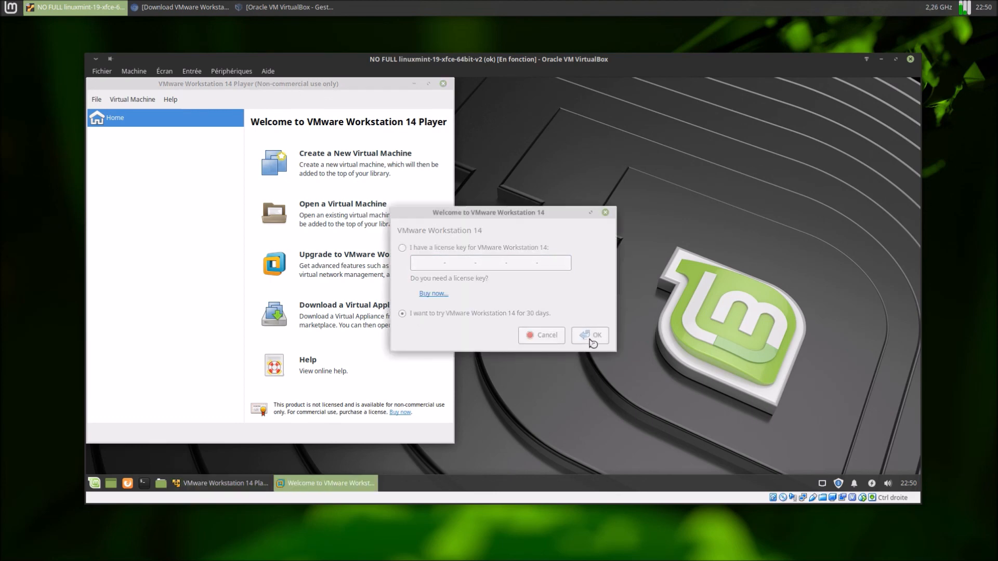
type("••••")
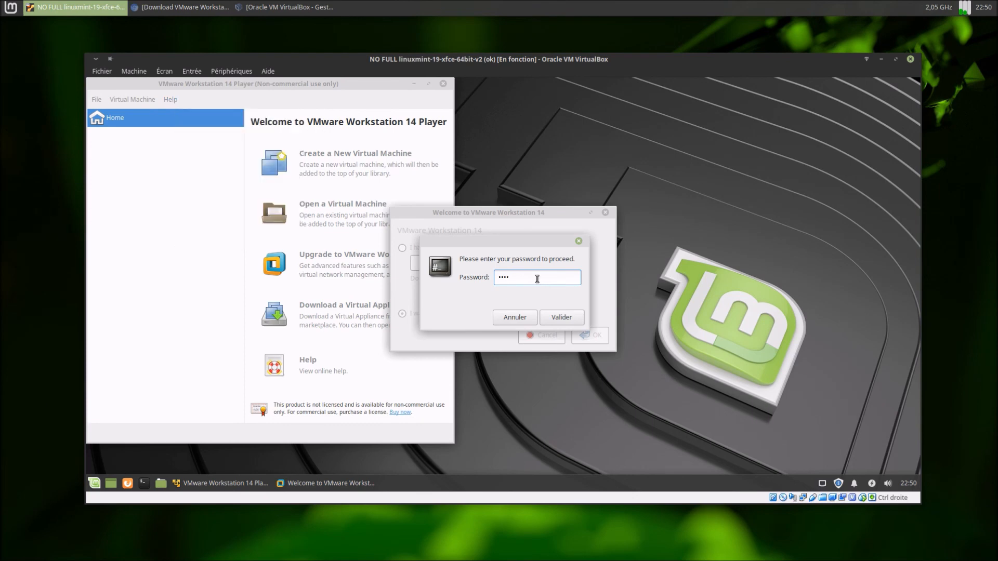
key("BackSpace")
key("BackSpace")
key("BackSpace")
type("•••••")
key("Return")
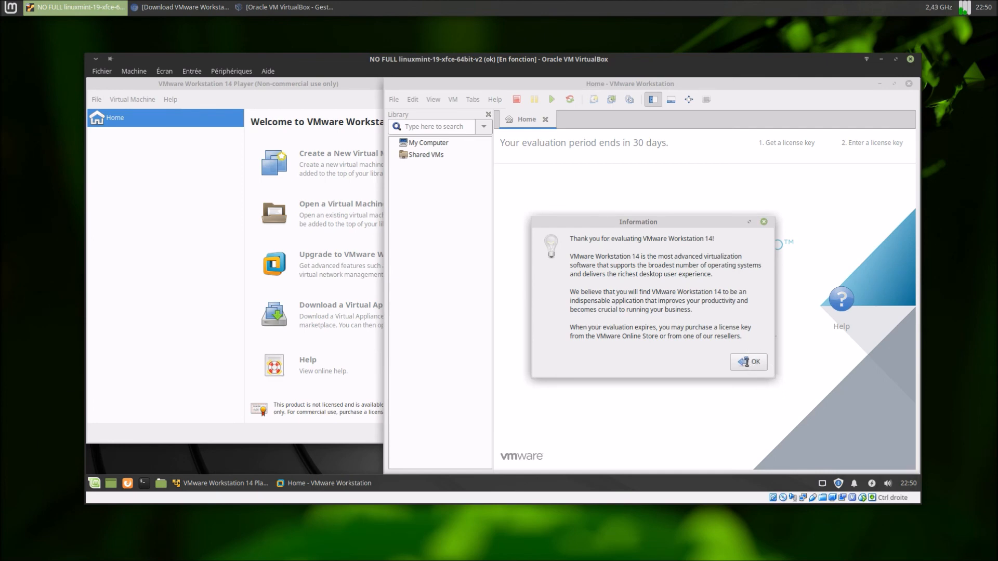
- View the version and licence information of VMware Workstation 14 Player, then close its About window
left_click(361, 87)
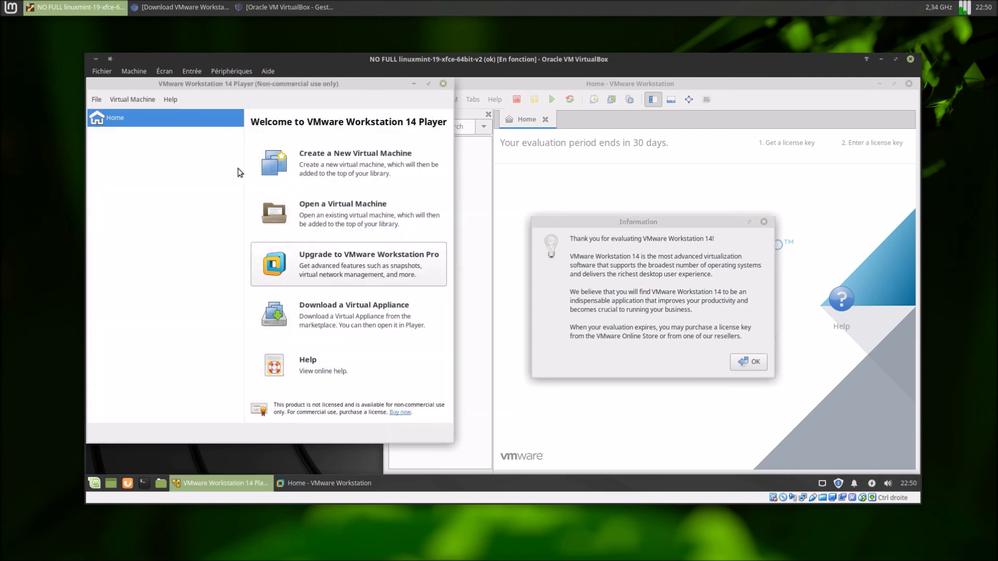
left_click(175, 101)
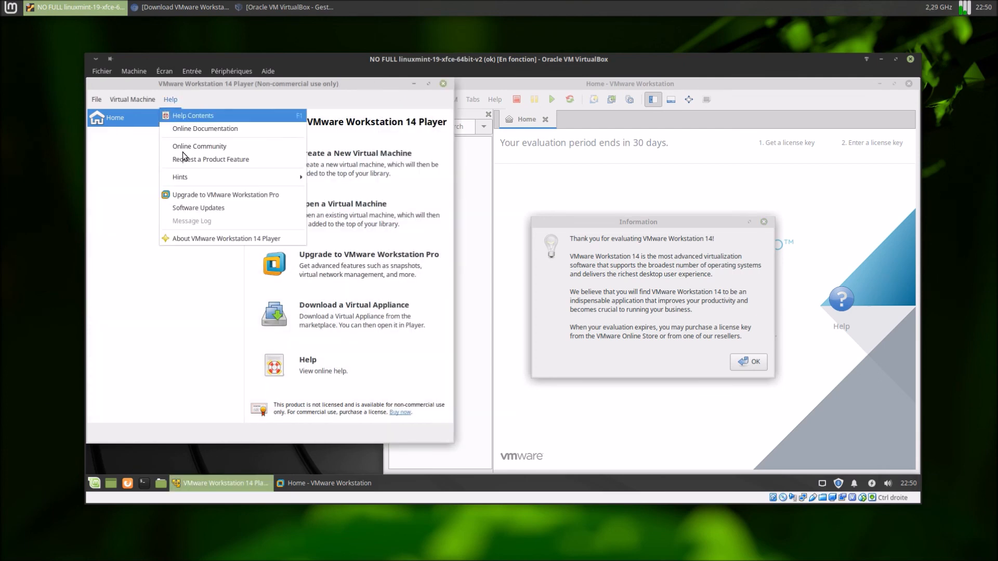
left_click(199, 236)
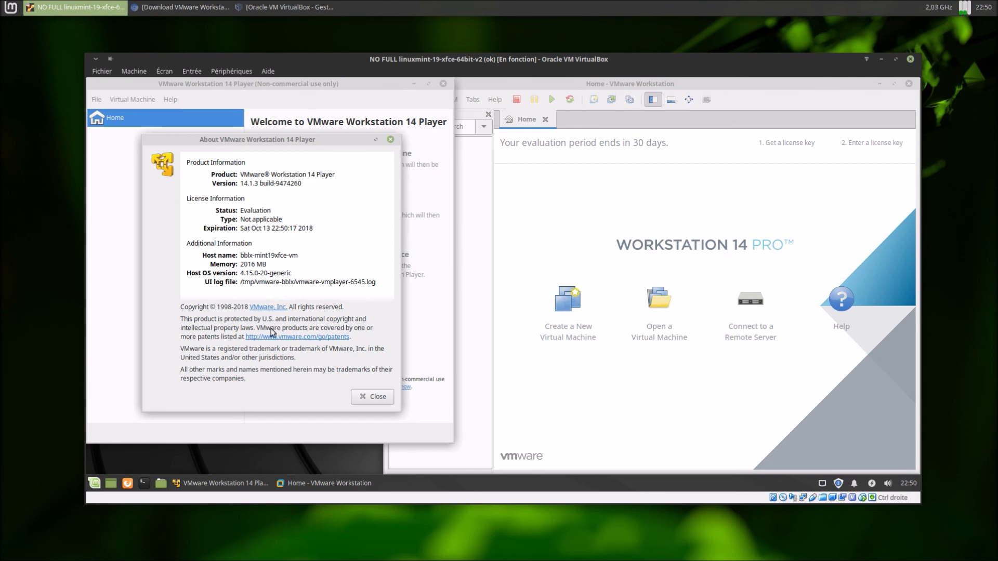
left_click(372, 396)
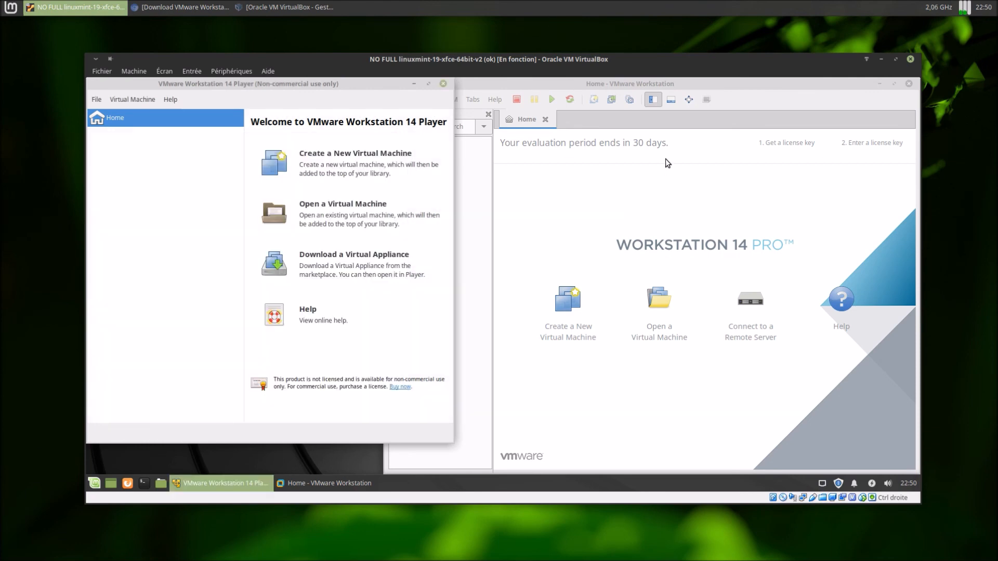
- View the version and licence information of VMware Workstation 14 Pro, then close its About window
left_click(680, 88)
left_click(495, 99)
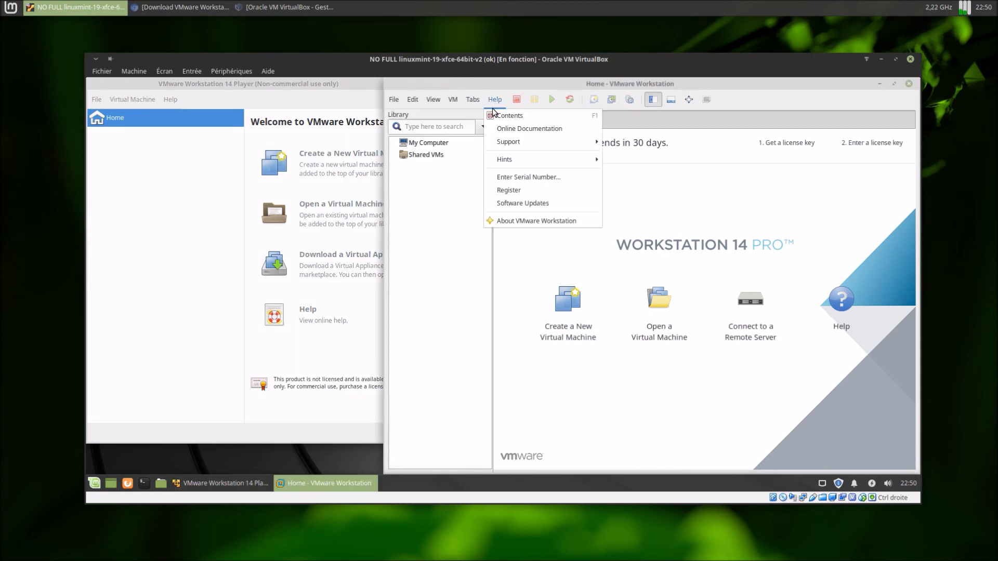
left_click(512, 220)
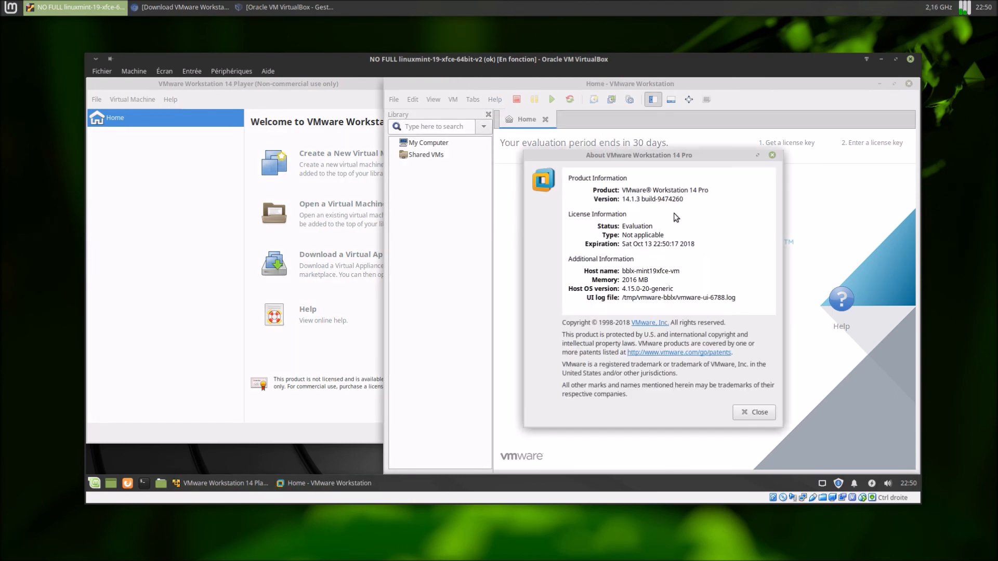
left_click_drag(624, 155, 671, 164)
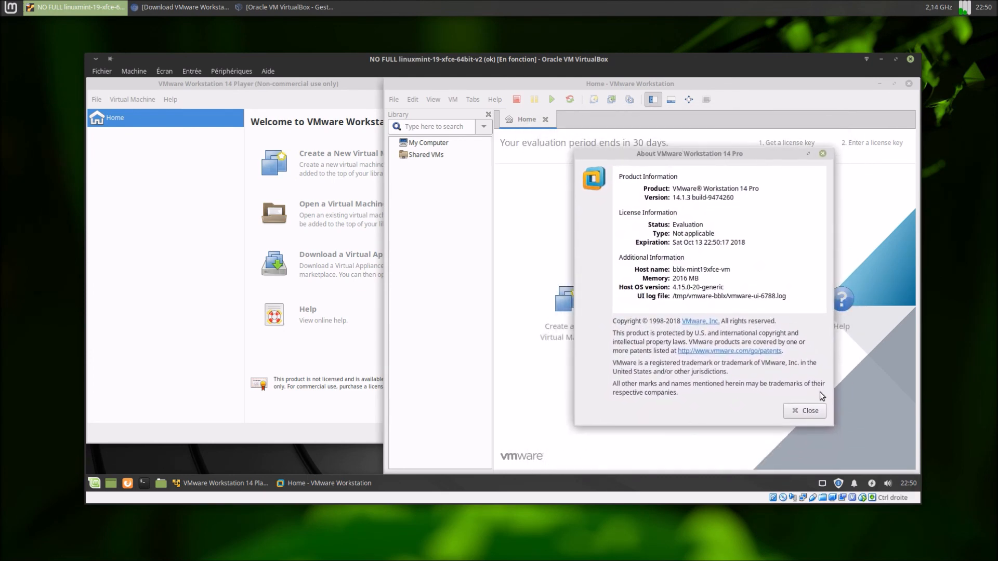
left_click(816, 410)
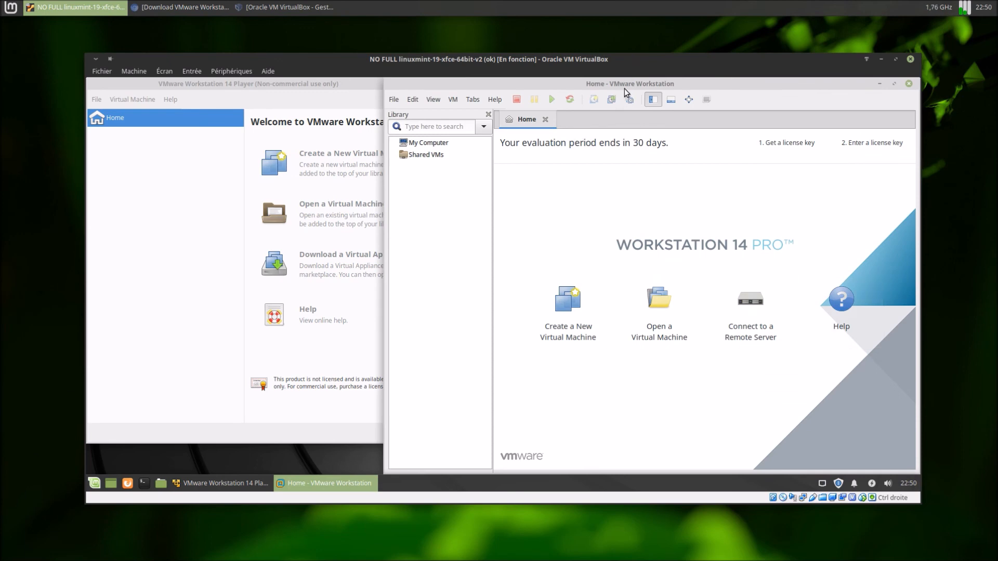
- Open VMware Workstation's Virtual Network Editor with the account password, review the virtual networks, and close it without saving
left_click(294, 85)
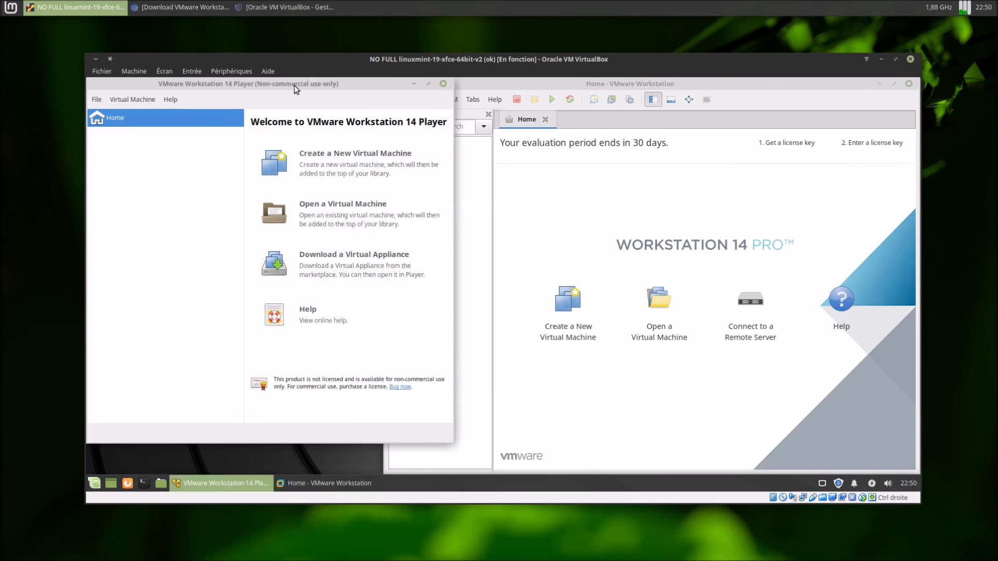
left_click(535, 81)
left_click(412, 100)
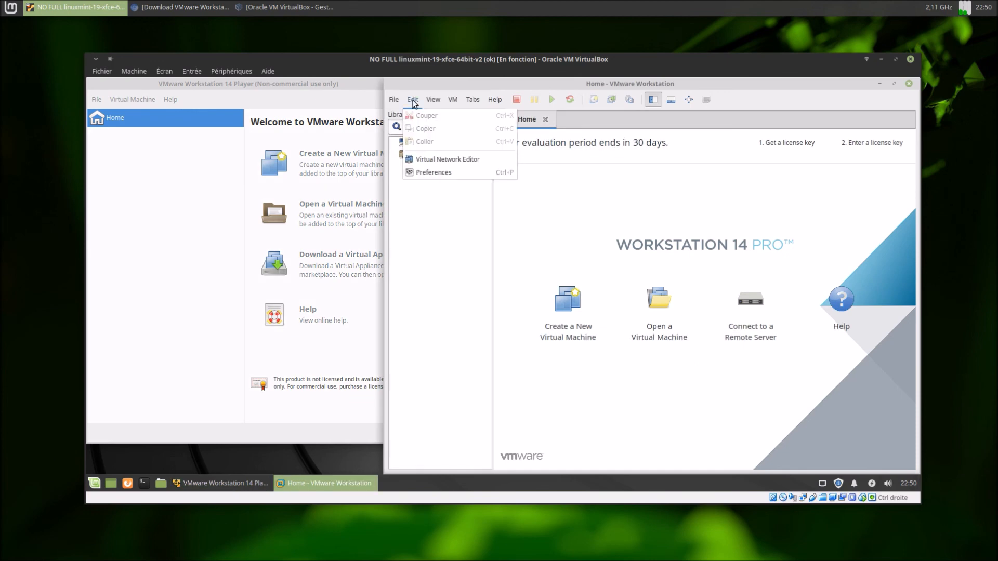
left_click(429, 160)
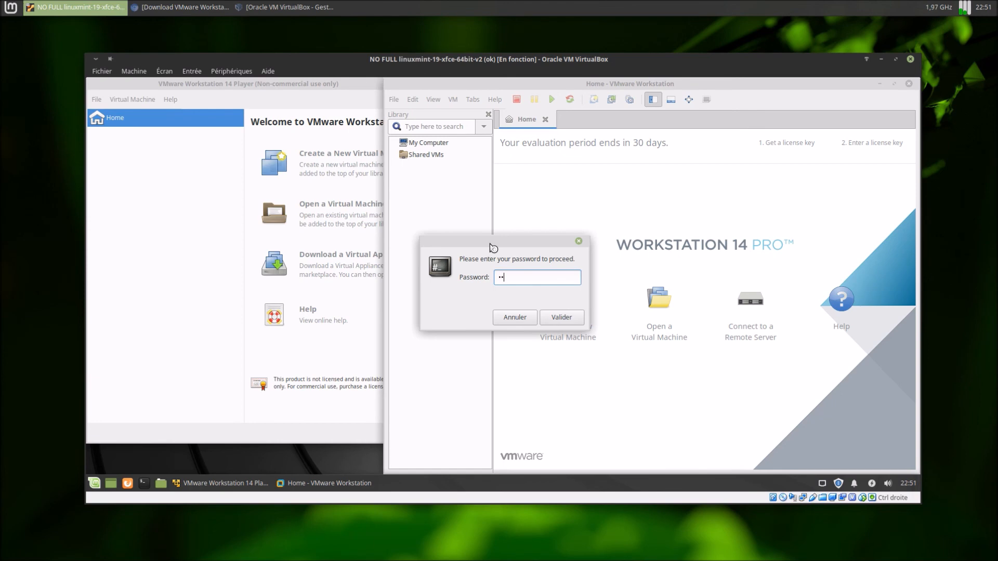
key("Return")
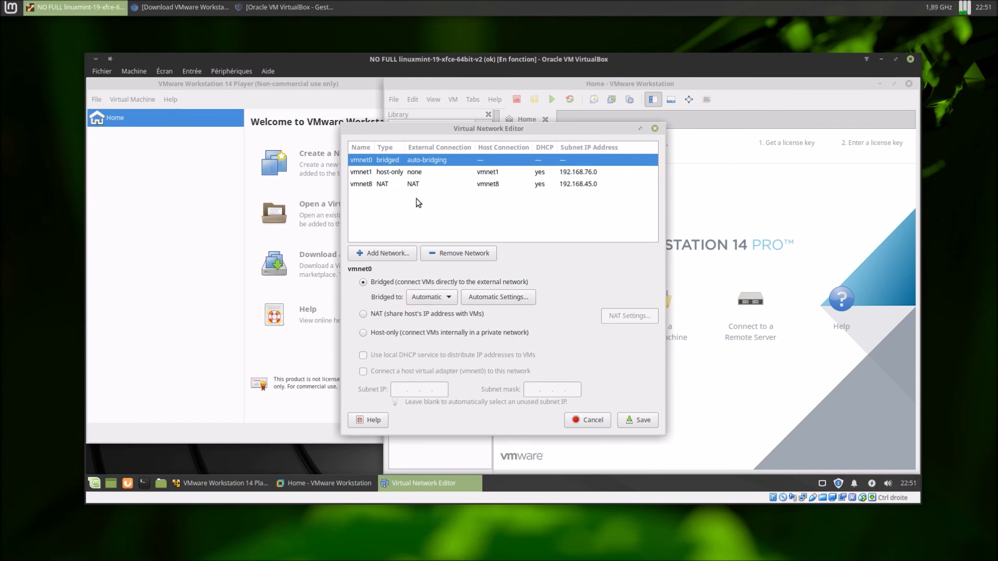
left_click(585, 419)
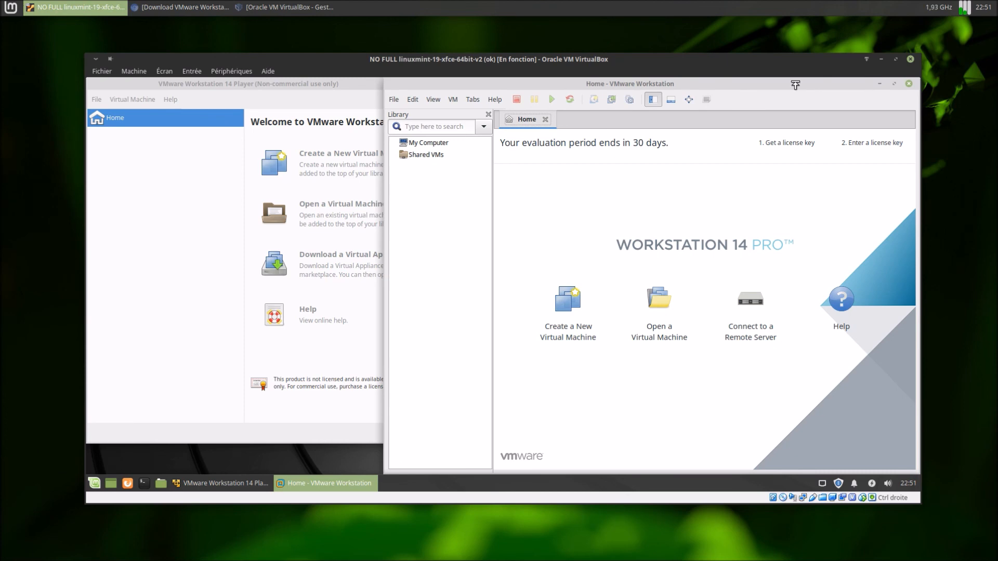
mouse_move(784, 61)
left_mouse_down()
mouse_move(752, 60)
mouse_move(787, 64)
mouse_move(770, 69)
left_mouse_up()
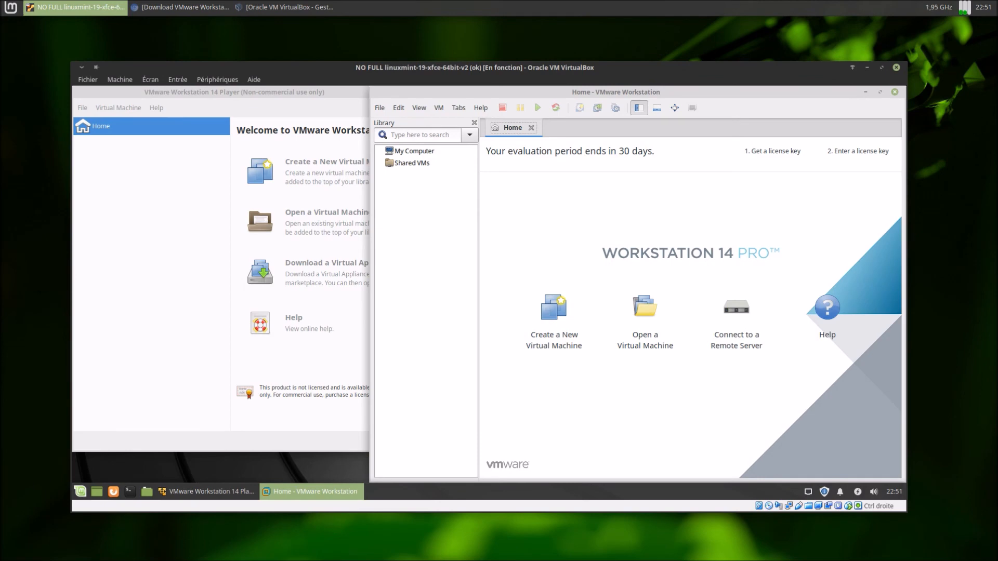